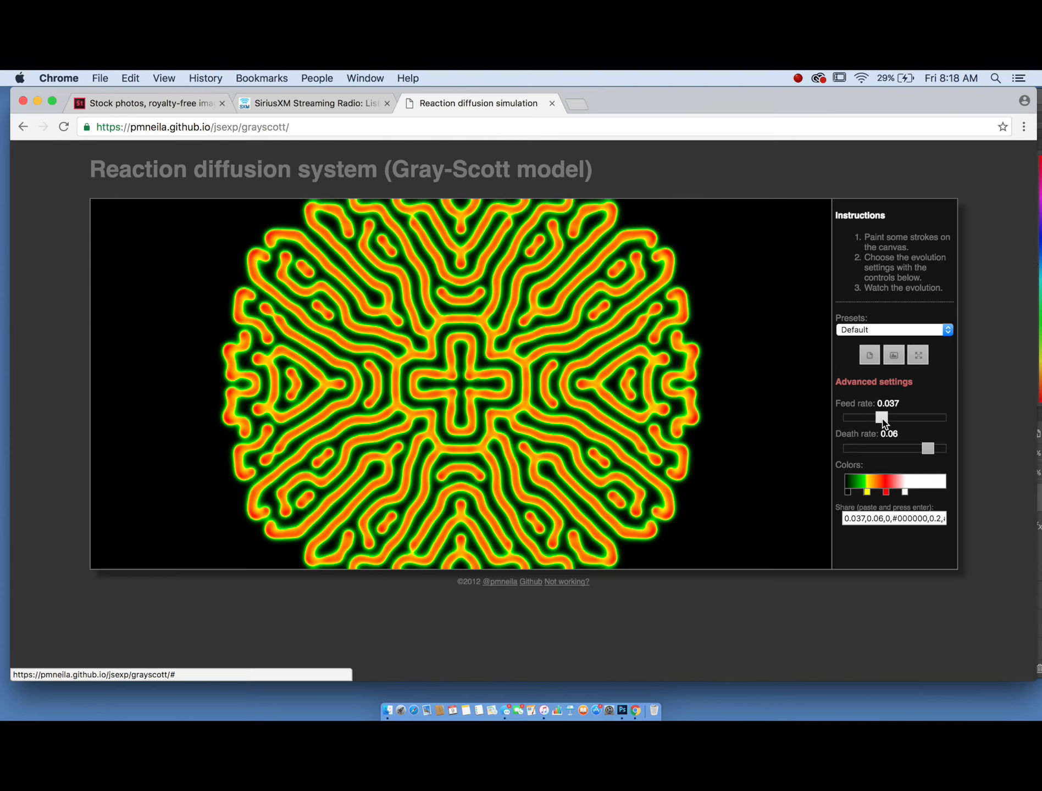
# - Set the feed rate to 0.053 and recolor the green color stop to black
pyautogui.moveTo(881, 418); pyautogui.dragTo(904, 418)
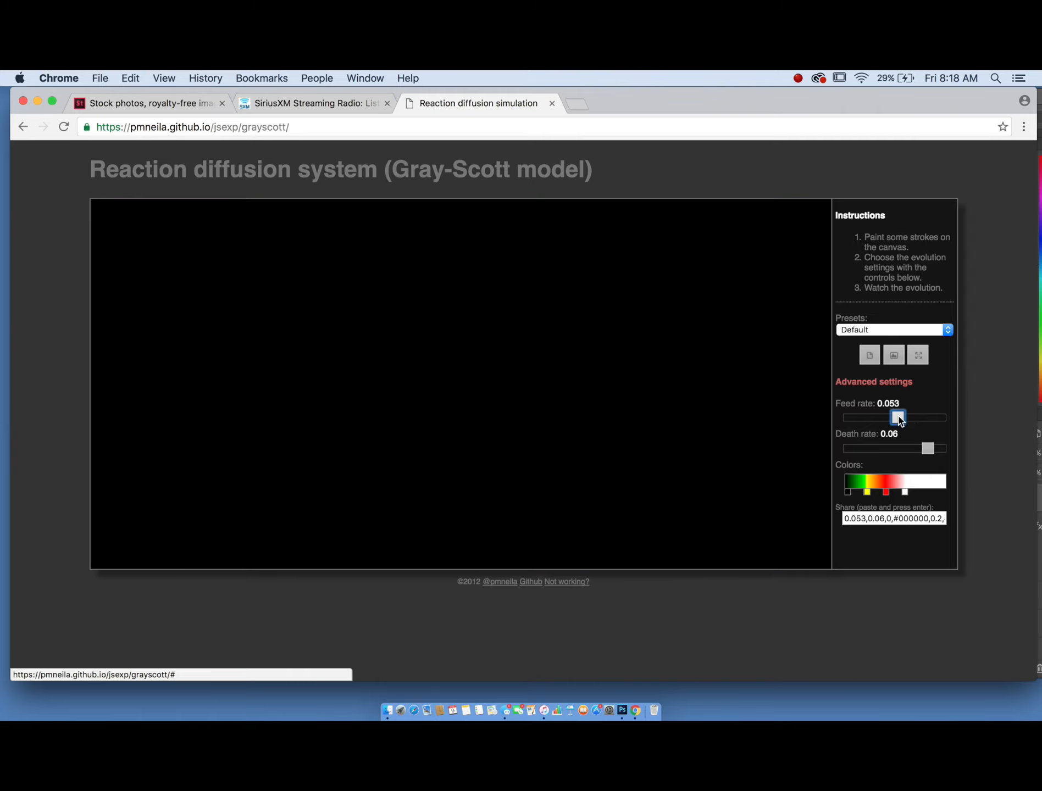
pyautogui.moveTo(868, 494); pyautogui.dragTo(878, 497)
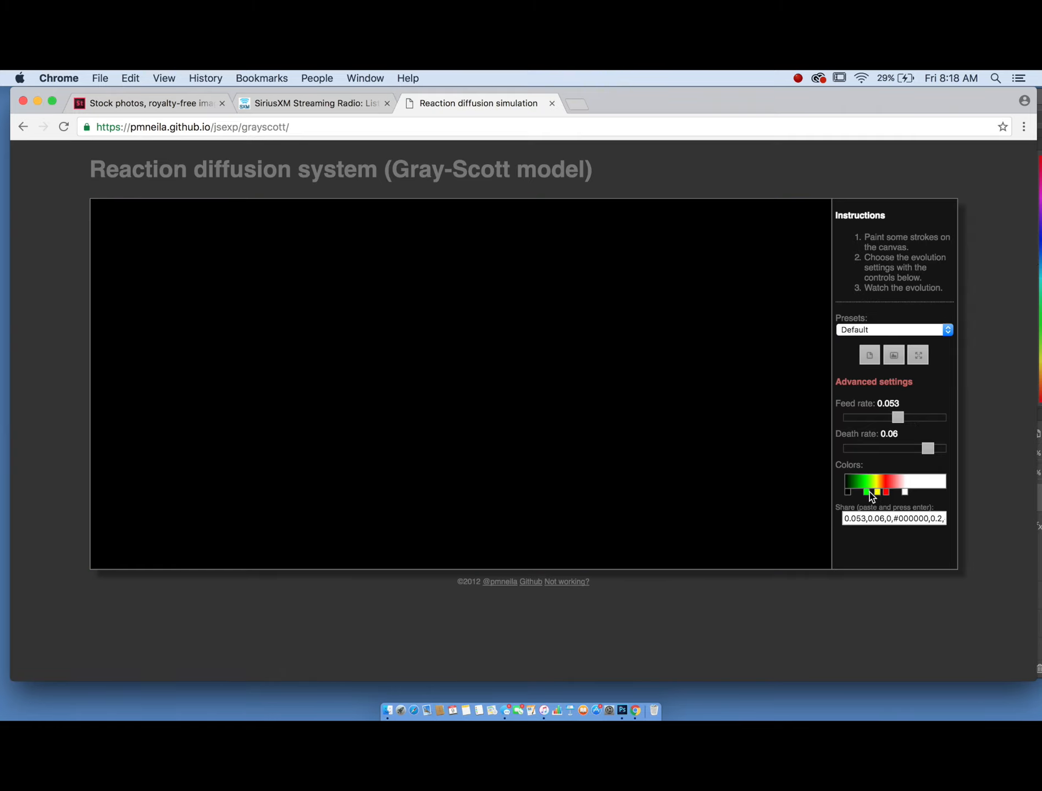
pyautogui.click(867, 492)
pyautogui.moveTo(610, 413); pyautogui.dragTo(553, 518)
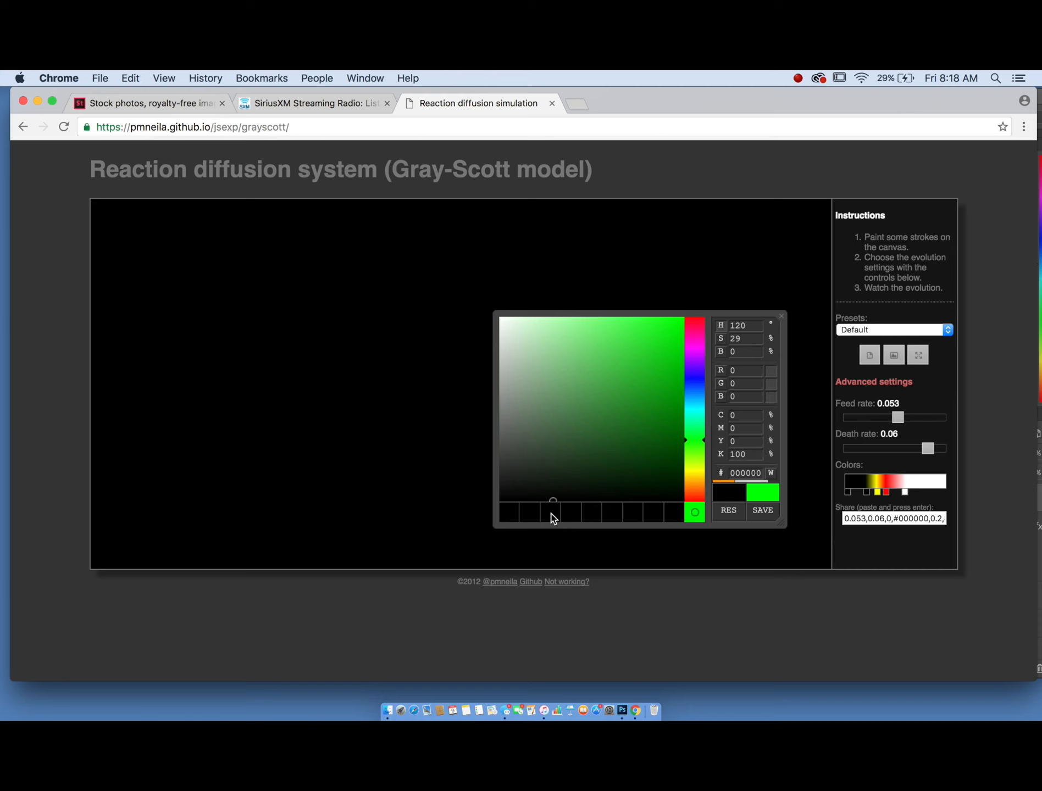
pyautogui.click(881, 499)
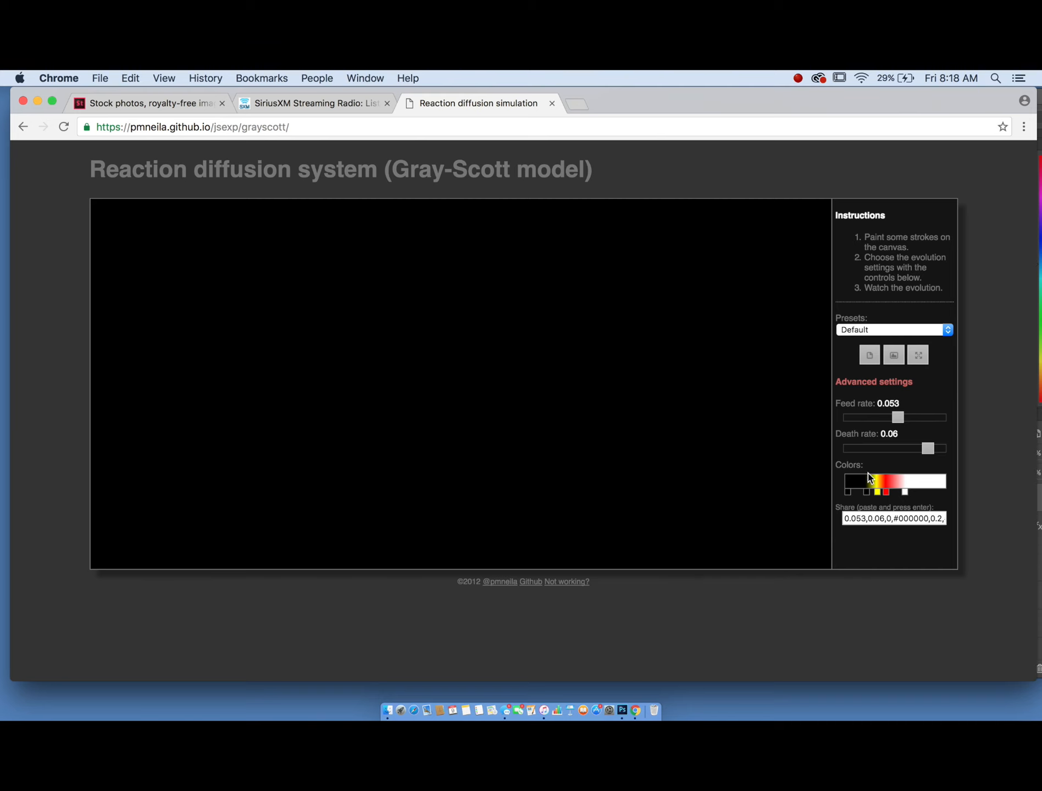
# - Recolor the yellow color stop to black
pyautogui.click(878, 492)
pyautogui.click(868, 488)
pyautogui.click(876, 493)
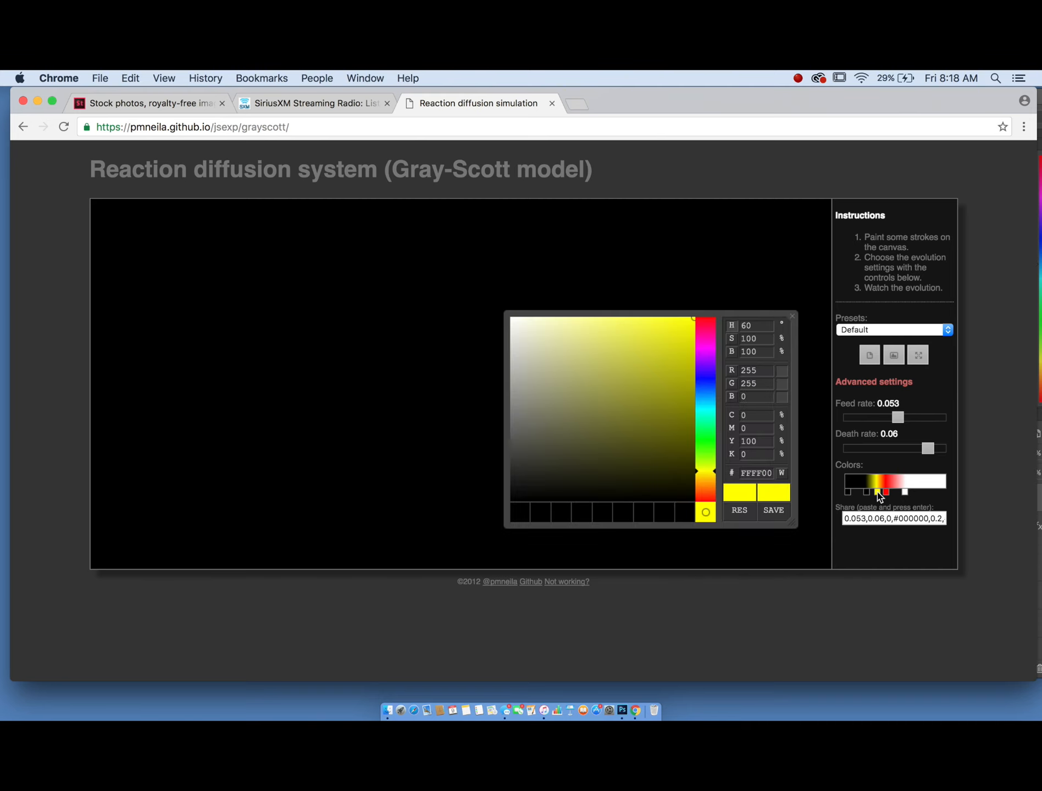
pyautogui.moveTo(584, 396); pyautogui.dragTo(532, 538)
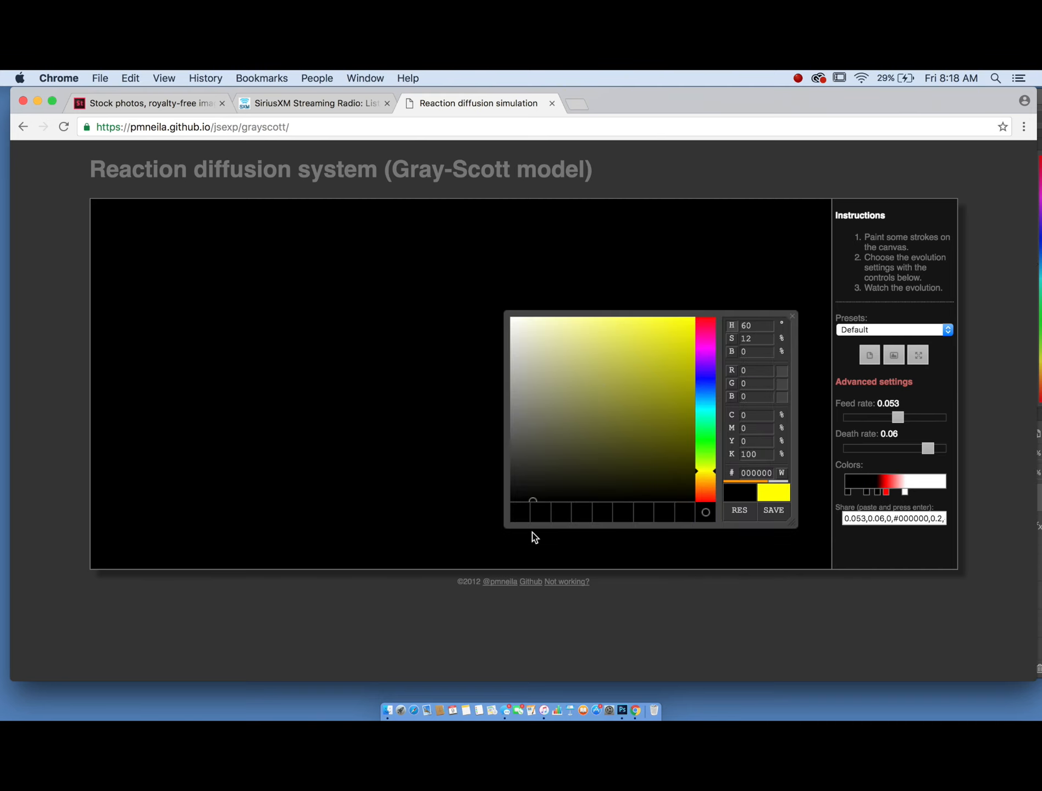
# - Recolor the red color stop to white and slide two color stops leftward for a black-to-white gradient
pyautogui.click(888, 490)
pyautogui.click(888, 490)
pyautogui.click(888, 490)
pyautogui.moveTo(599, 467); pyautogui.dragTo(543, 549)
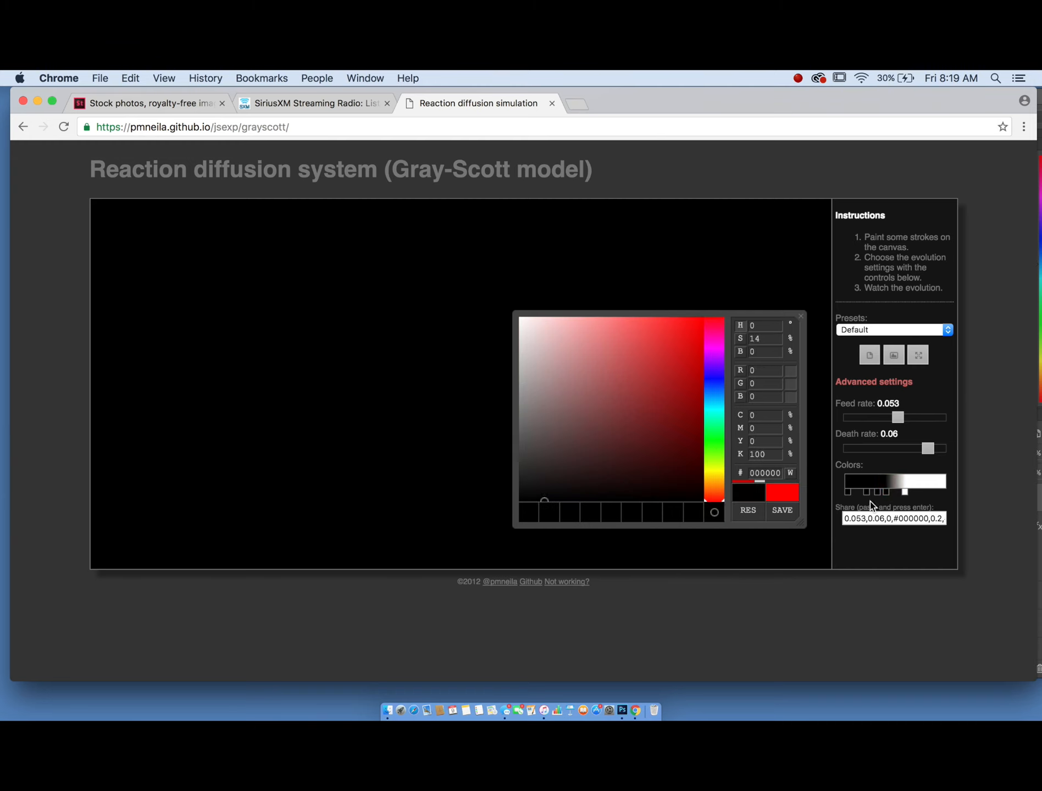
pyautogui.moveTo(604, 383); pyautogui.dragTo(474, 226)
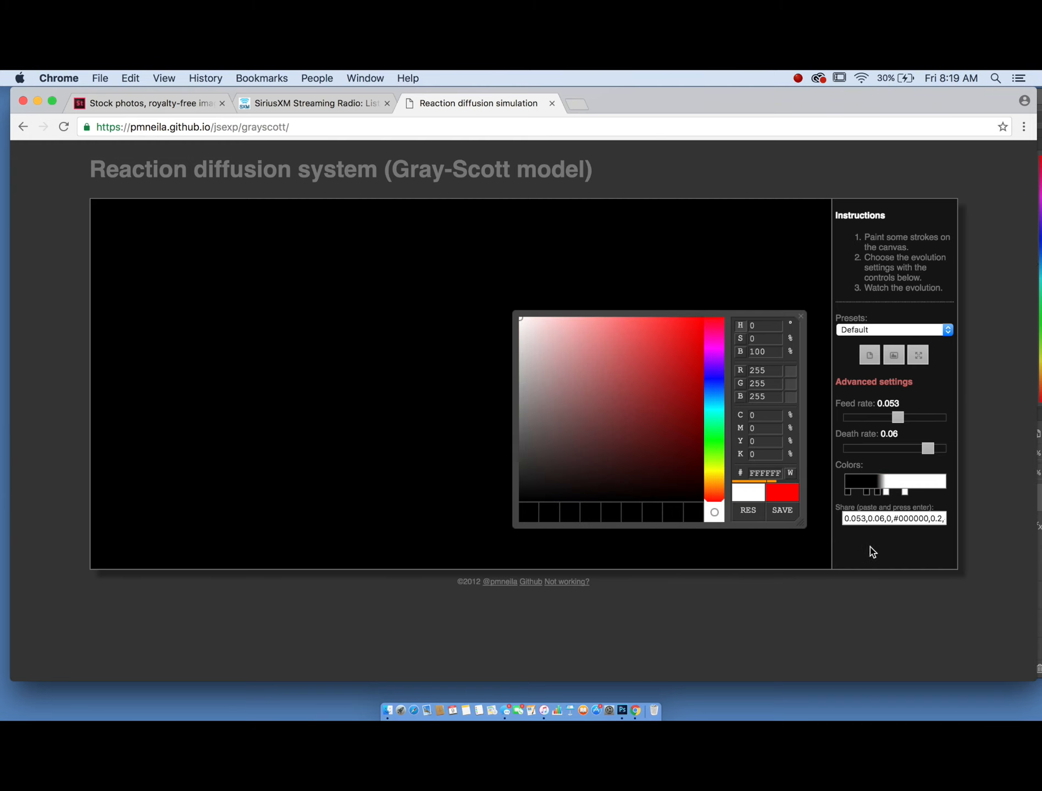
pyautogui.click(887, 494)
pyautogui.moveTo(867, 492); pyautogui.dragTo(863, 492)
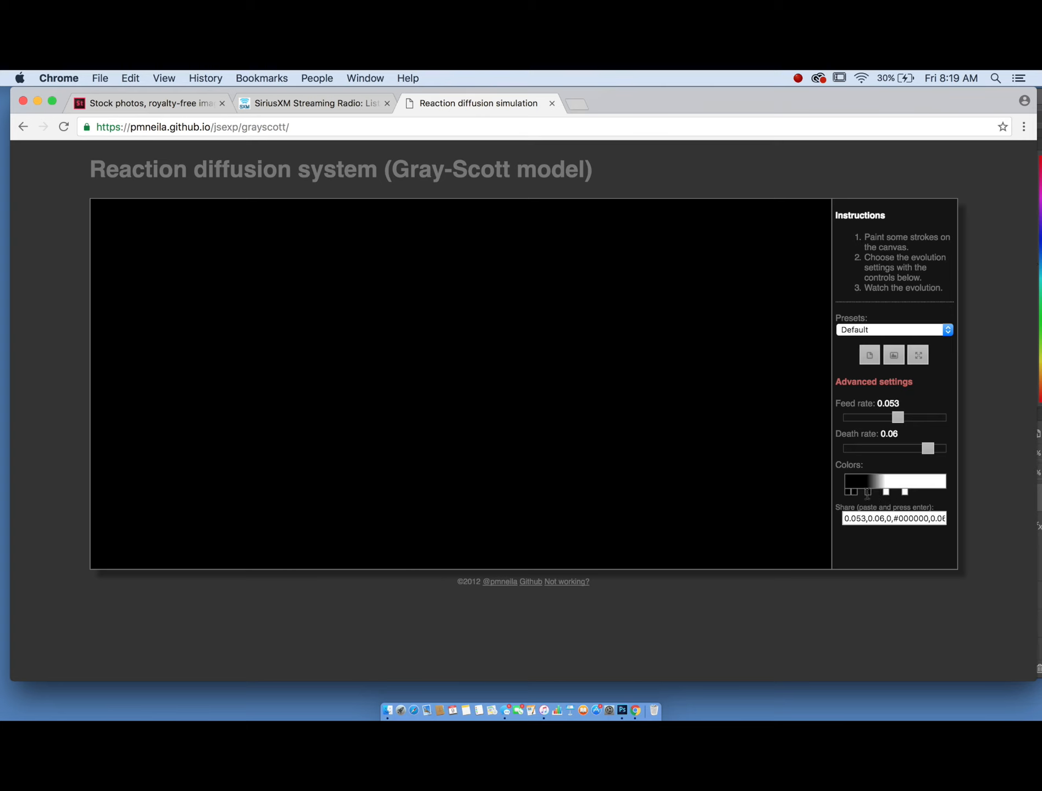
pyautogui.moveTo(885, 493); pyautogui.dragTo(877, 493)
# - Paint a diagonal stroke across the canvas and set the feed rate to 0.042
pyautogui.moveTo(692, 363); pyautogui.dragTo(490, 419)
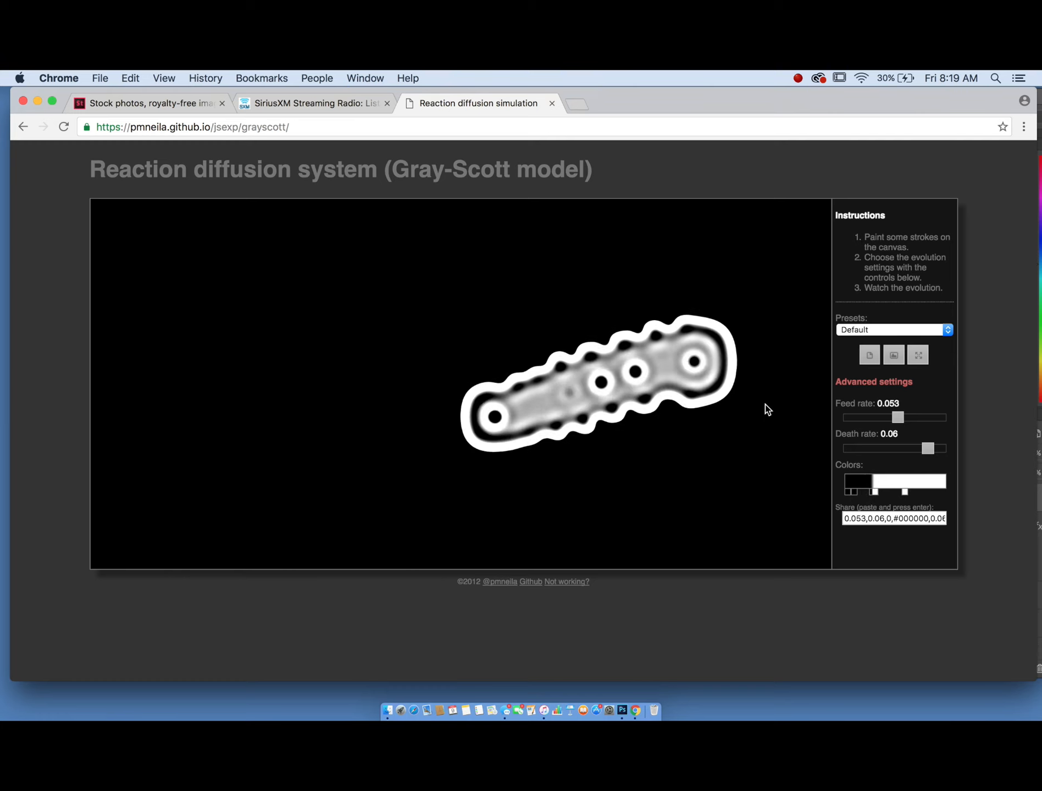
pyautogui.moveTo(898, 418); pyautogui.dragTo(887, 420)
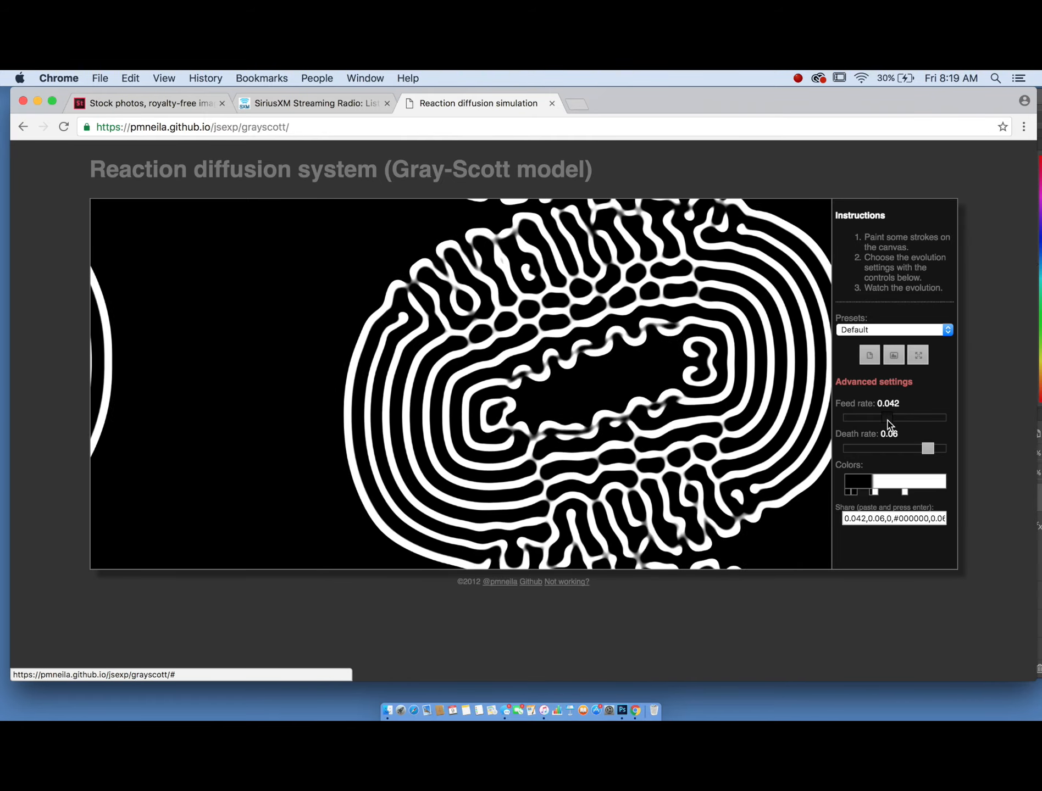
# - Set the death rate to 0.063 and paint new strokes across the canvas
pyautogui.click(931, 450)
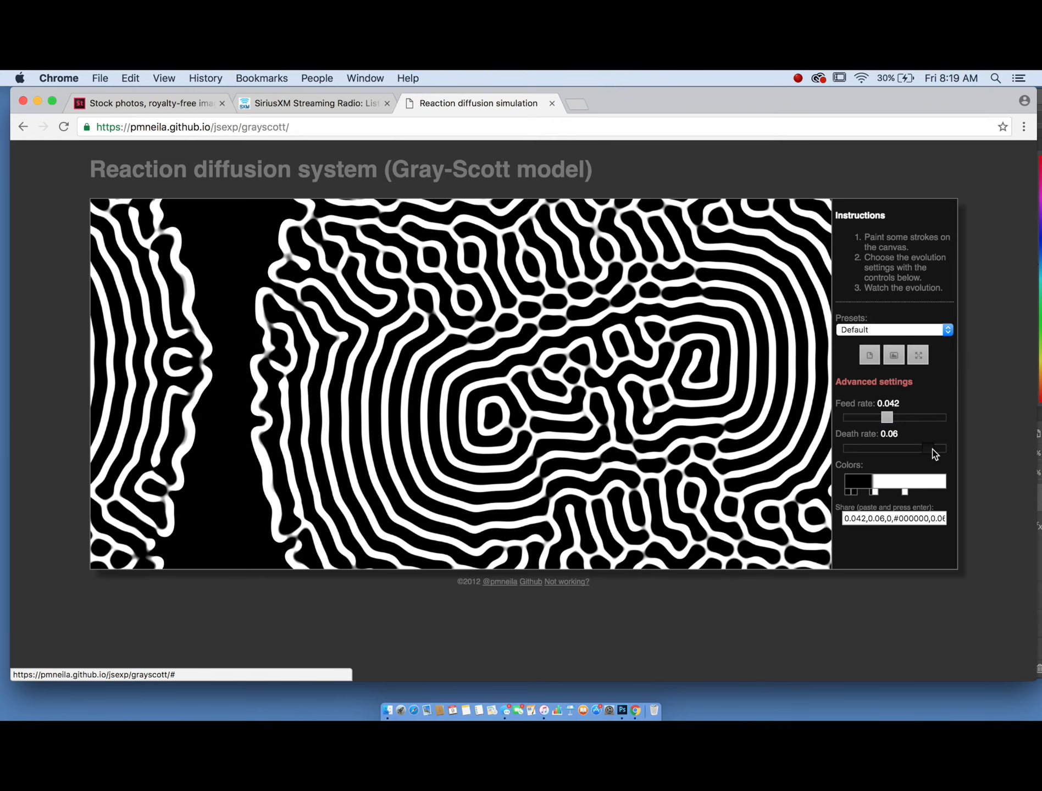
pyautogui.moveTo(934, 450); pyautogui.dragTo(935, 448)
pyautogui.click(559, 322)
pyautogui.moveTo(504, 355); pyautogui.dragTo(413, 433)
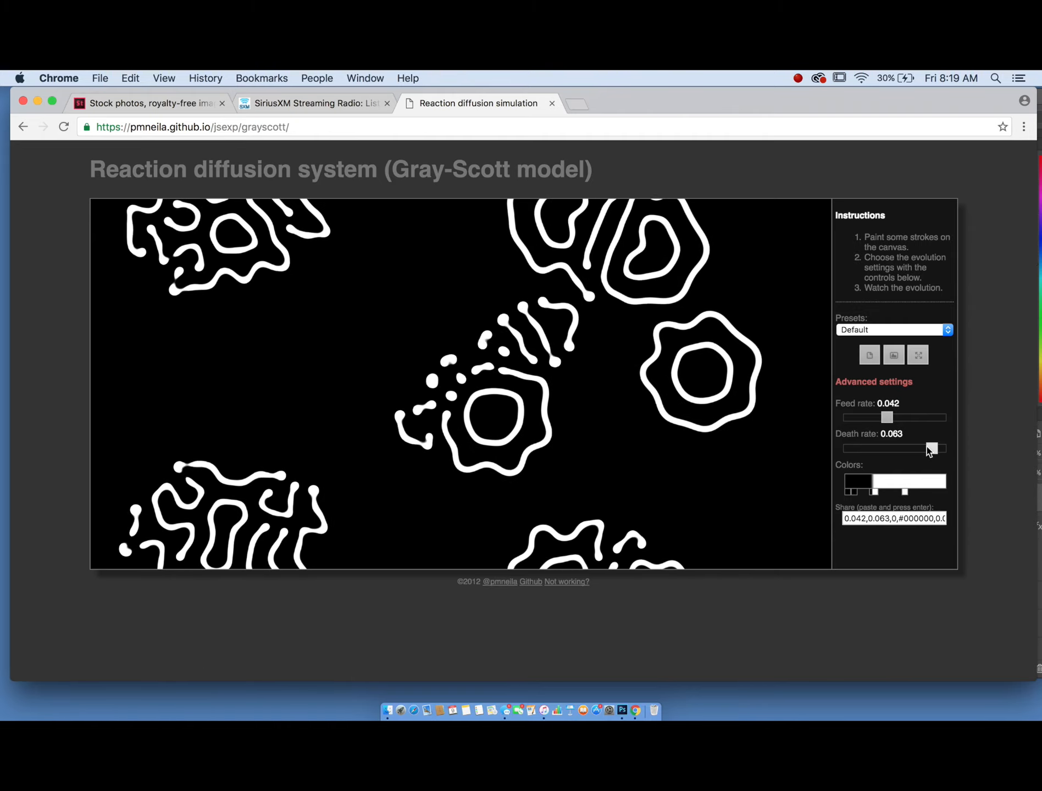
# - Adjust the death rate slider, trying 0.061 and 0.059 before settling on 0.06
pyautogui.moveTo(933, 448); pyautogui.dragTo(925, 448)
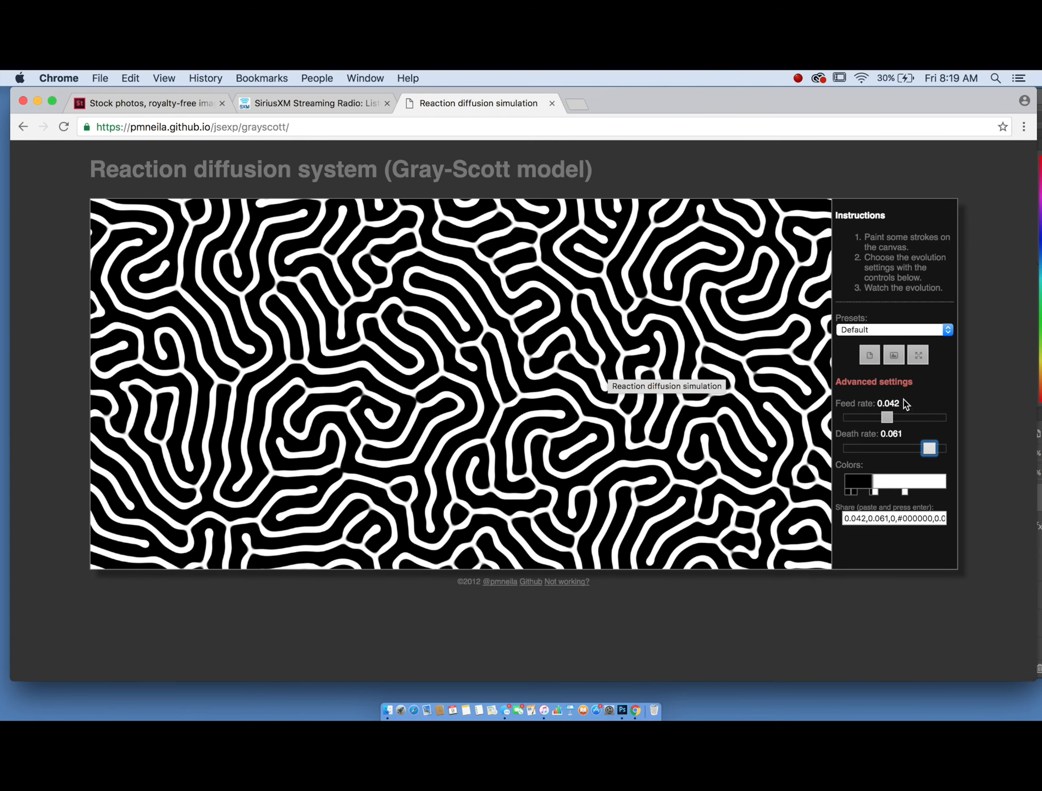
pyautogui.moveTo(931, 447); pyautogui.dragTo(928, 448)
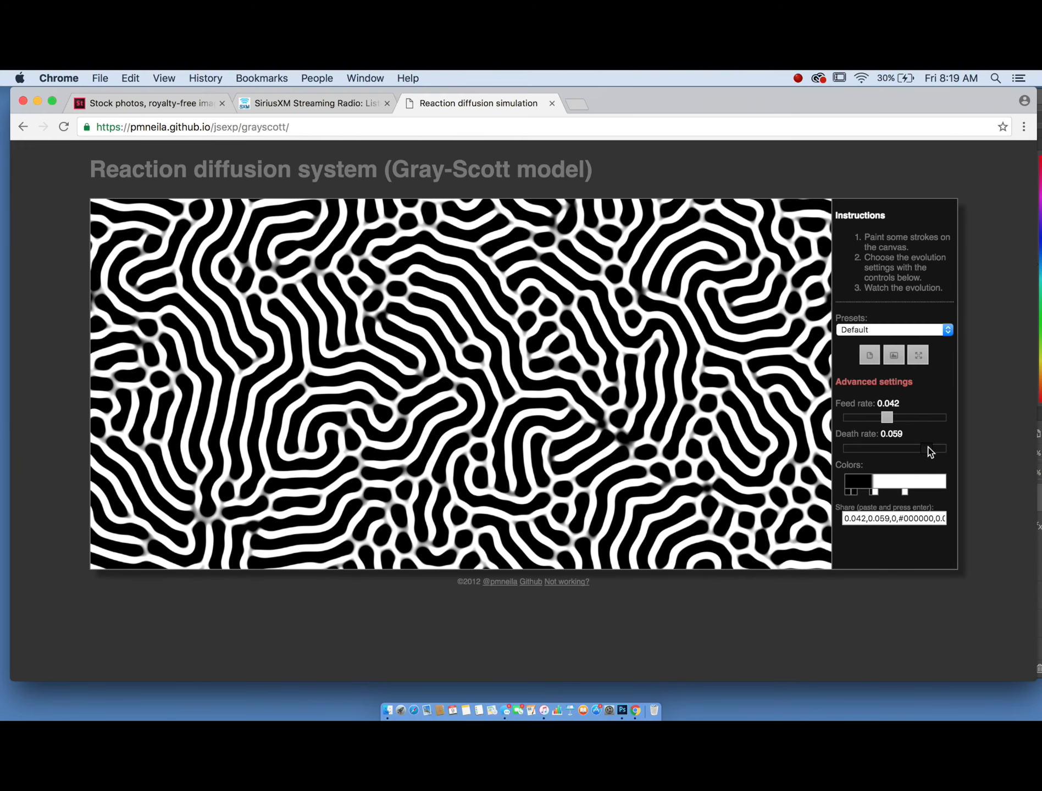
pyautogui.moveTo(927, 448); pyautogui.dragTo(931, 448)
# - Paint fresh strokes across the canvas to regrow the pattern
pyautogui.moveTo(779, 347)
pyautogui.mouseDown()
pyautogui.moveTo(759, 337)
pyautogui.moveTo(593, 411)
pyautogui.moveTo(524, 423)
pyautogui.moveTo(493, 418)
pyautogui.moveTo(512, 373)
pyautogui.mouseUp()
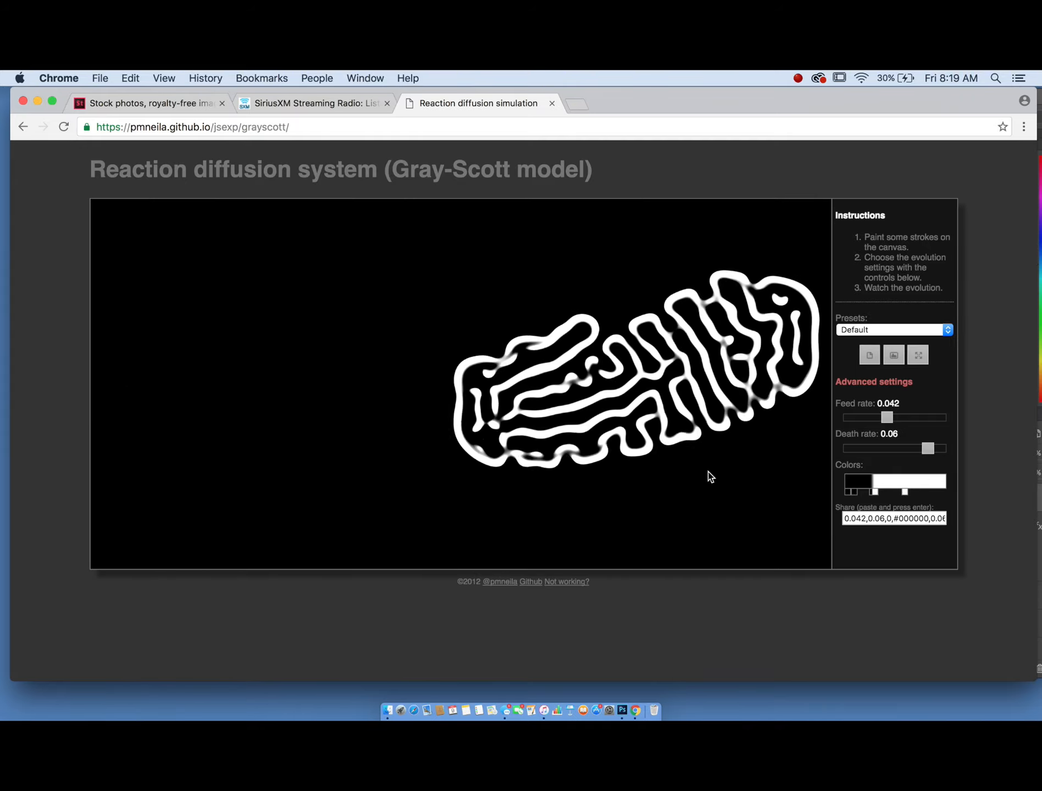
pyautogui.click(481, 302)
pyautogui.moveTo(481, 302)
pyautogui.mouseDown()
pyautogui.moveTo(298, 342)
pyautogui.moveTo(281, 471)
pyautogui.mouseUp()
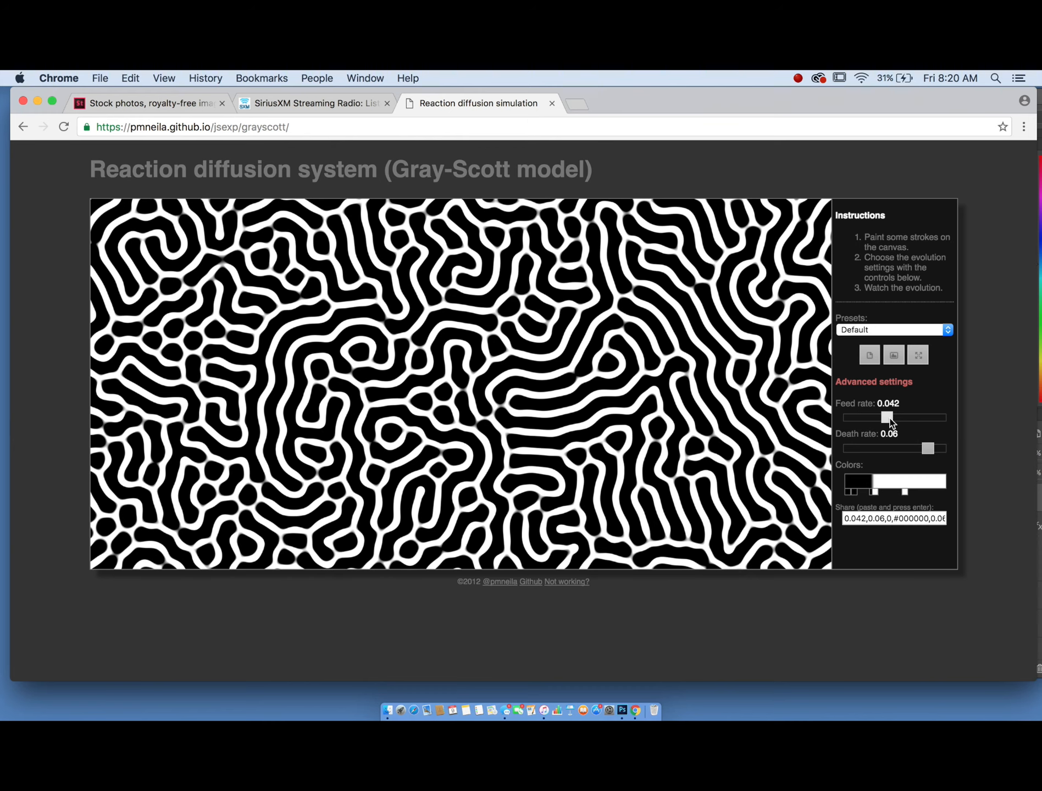
# - Set the feed rate to 0.046 and export a snapshot of the pattern as an image
pyautogui.moveTo(889, 421); pyautogui.dragTo(892, 419)
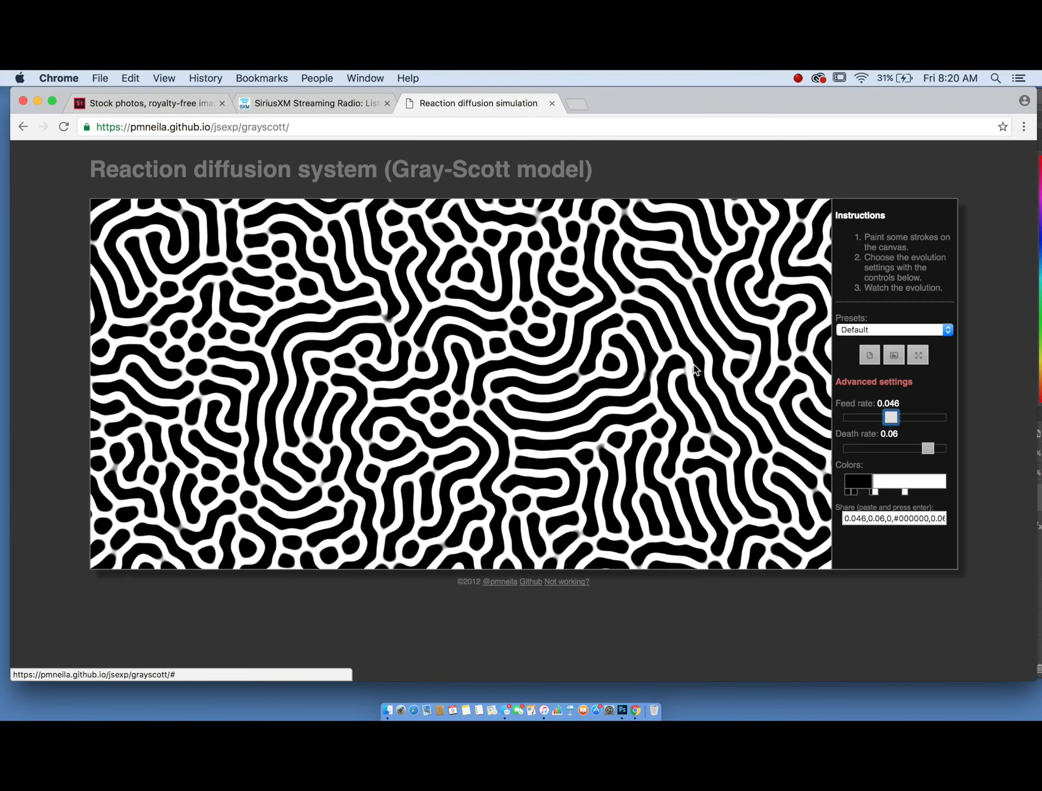
pyautogui.click(892, 355)
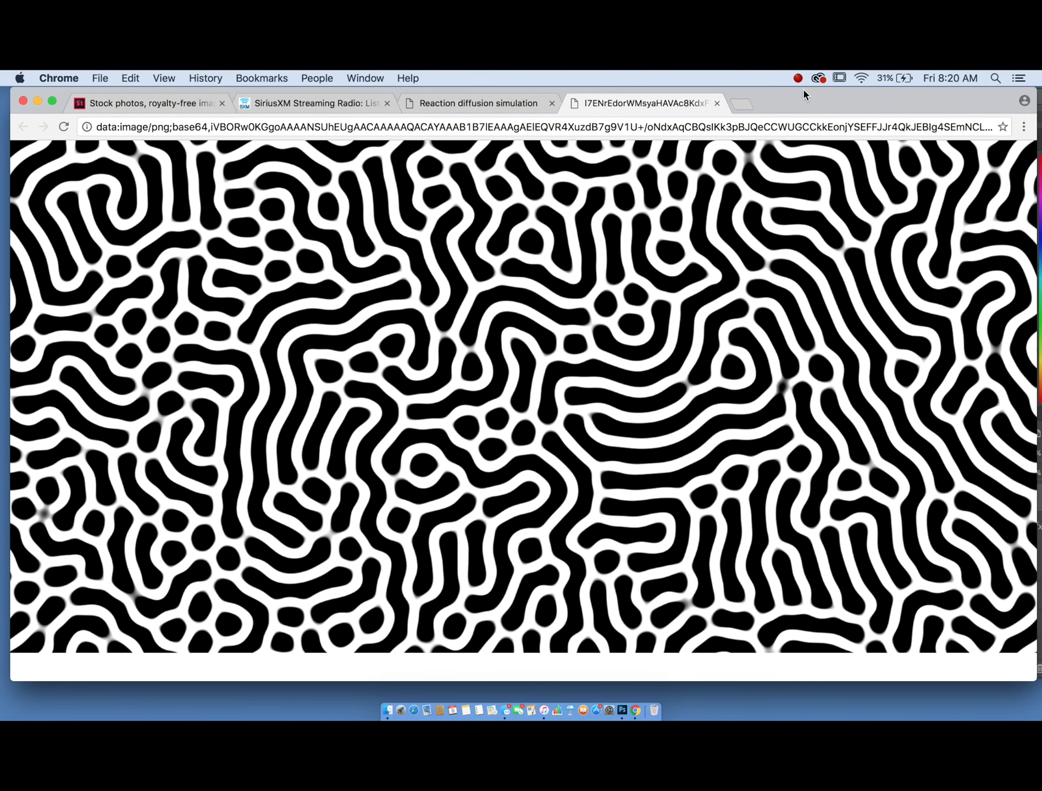
# - Drag the exported pattern image into the open Photoshop document as a new layer
pyautogui.moveTo(801, 100)
pyautogui.mouseDown()
pyautogui.moveTo(801, 152)
pyautogui.moveTo(793, 122)
pyautogui.mouseUp()
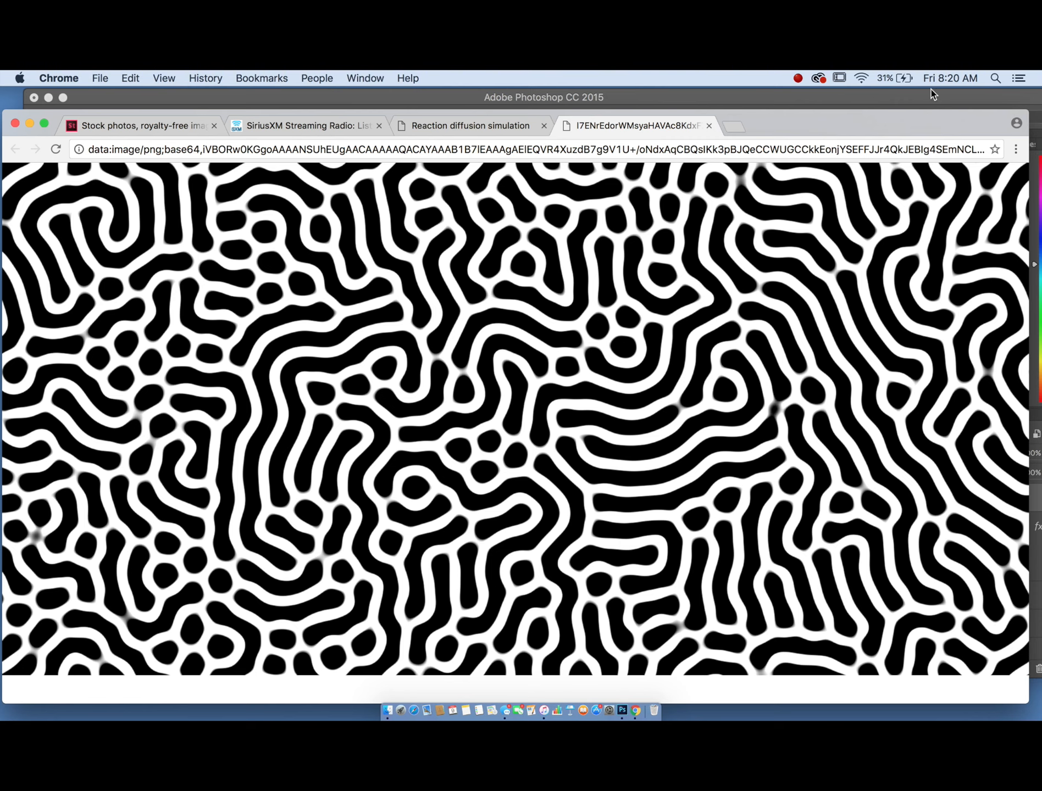
pyautogui.moveTo(890, 120); pyautogui.dragTo(906, 369)
pyautogui.moveTo(685, 574); pyautogui.dragTo(466, 435)
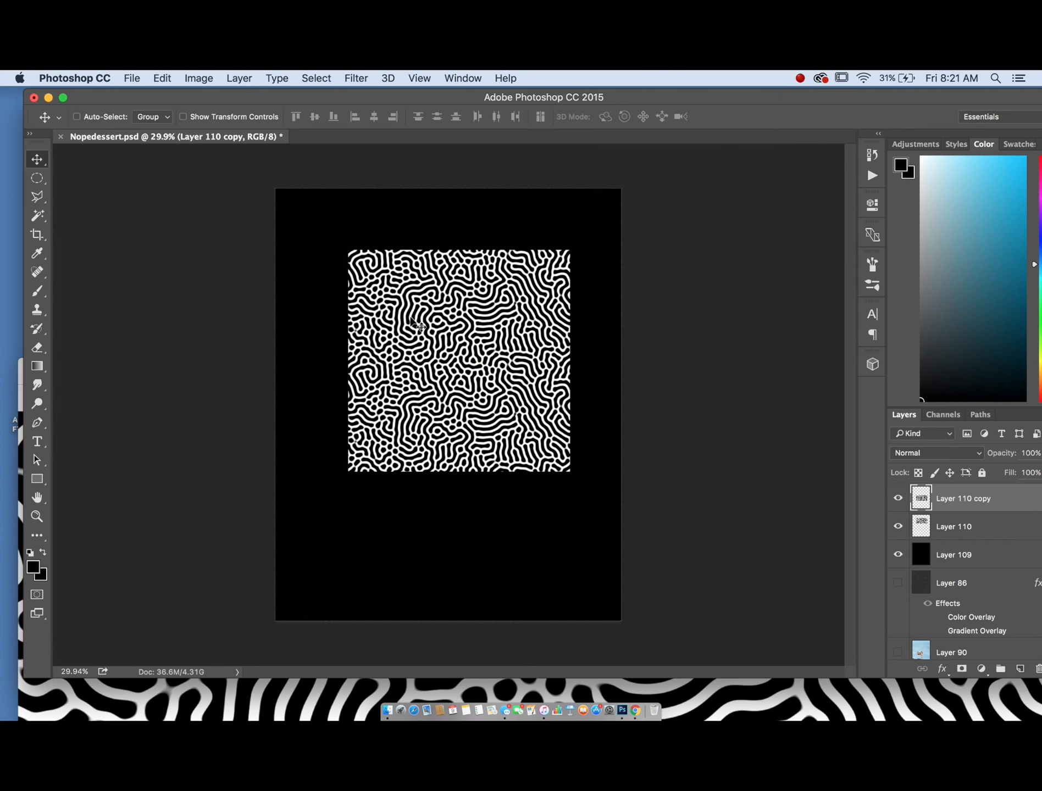
# - Duplicate the pattern layer and move the copy down to extend the pattern vertically
pyautogui.scroll(2, 411, 320)
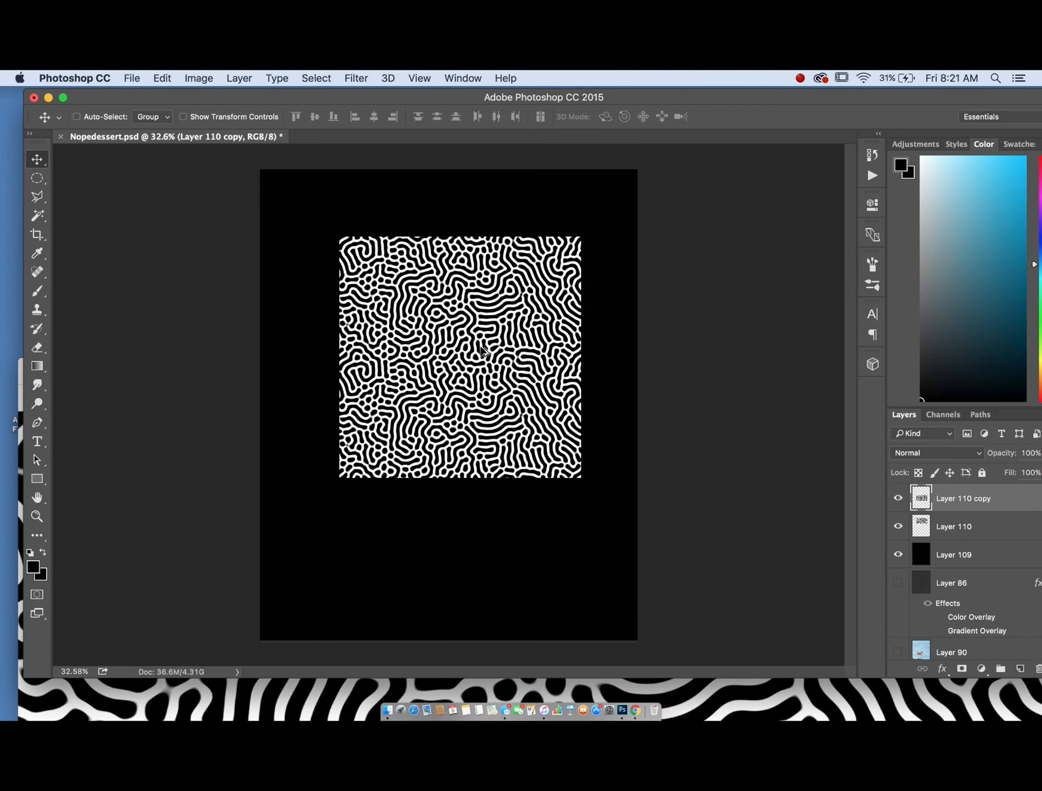
pyautogui.moveTo(481, 340); pyautogui.dragTo(479, 463)
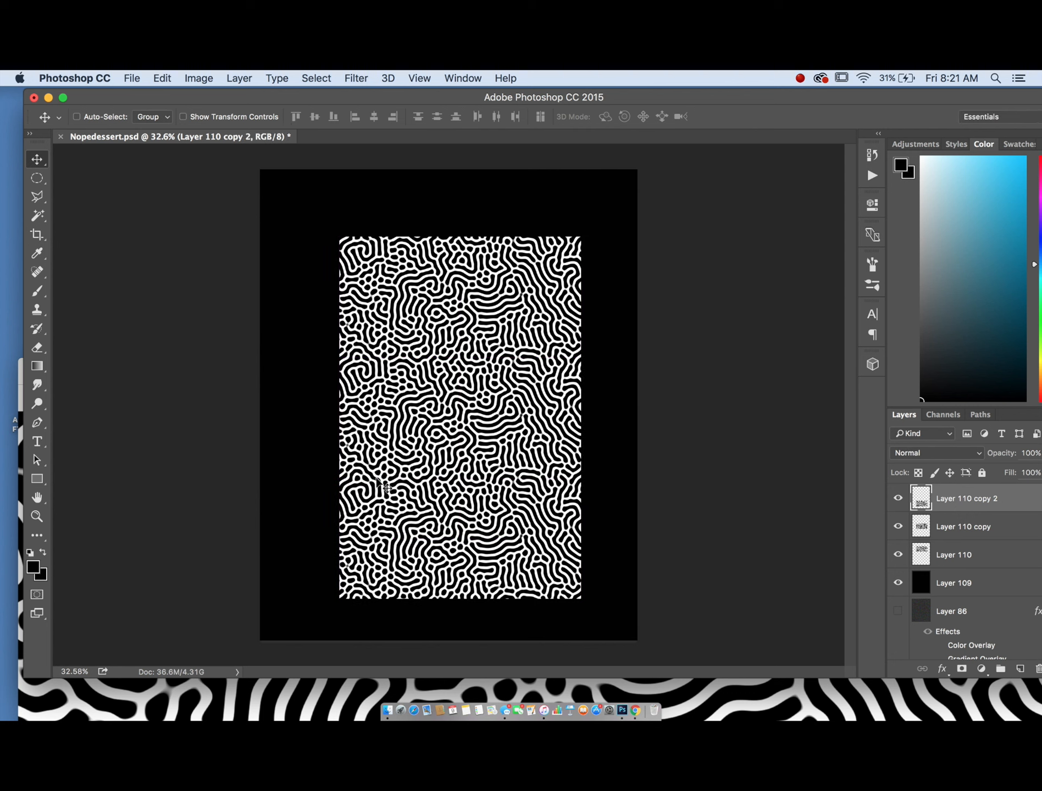
# - Scale the selected pattern layers to about 55% and reposition them near the canvas center
pyautogui.keyDown('shift'); pyautogui.click(1008, 557); pyautogui.keyUp('shift')
pyautogui.click(162, 78)
pyautogui.moveTo(182, 384)
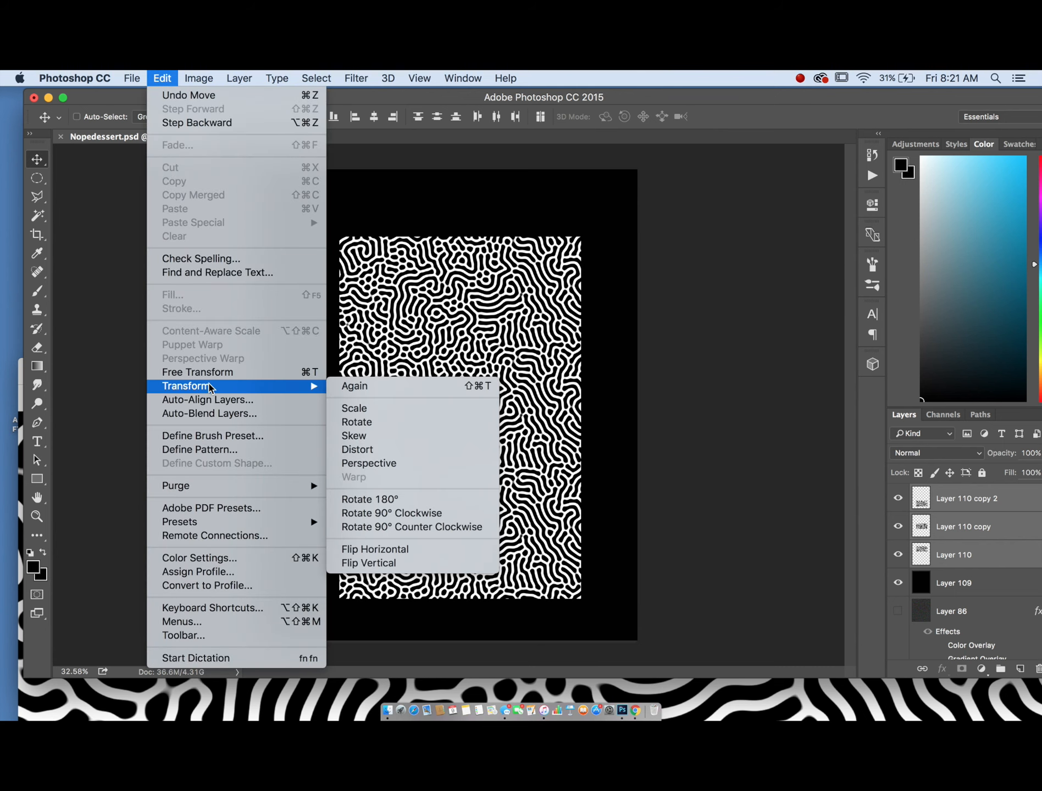
pyautogui.click(373, 410)
pyautogui.moveTo(583, 238); pyautogui.dragTo(504, 421)
pyautogui.moveTo(418, 484); pyautogui.dragTo(442, 422)
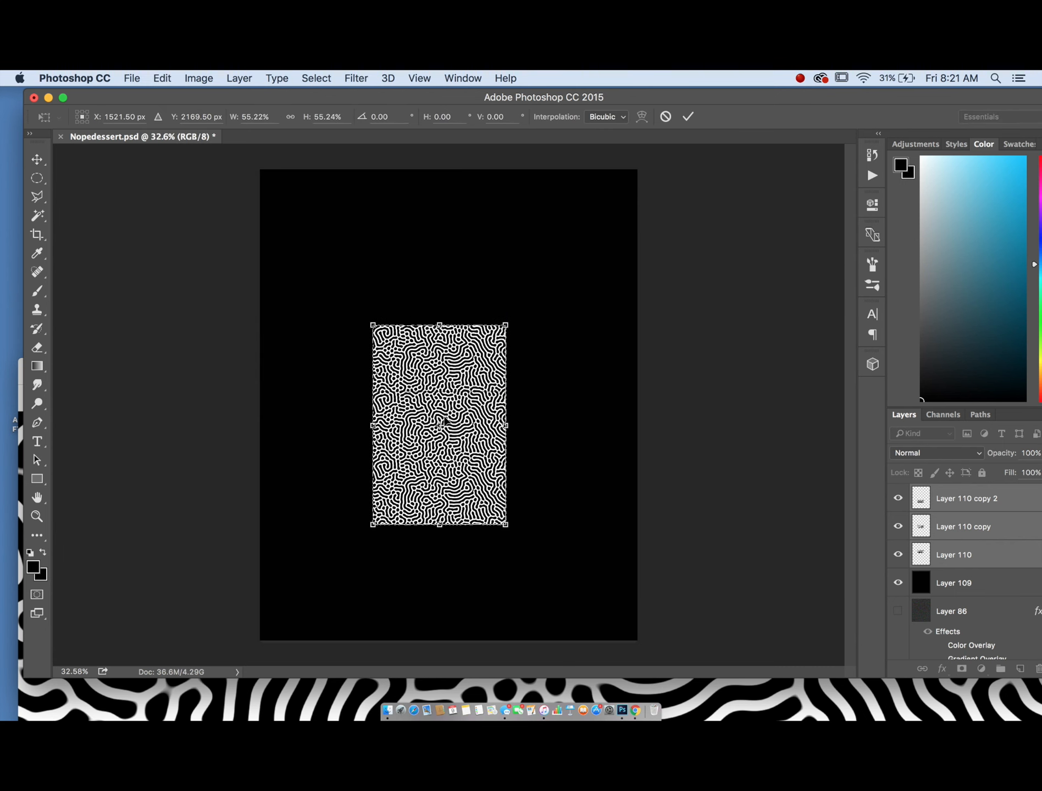
pyautogui.press('Return')
# - Delete the selected pattern layers
pyautogui.scroll(2, 389, 435)
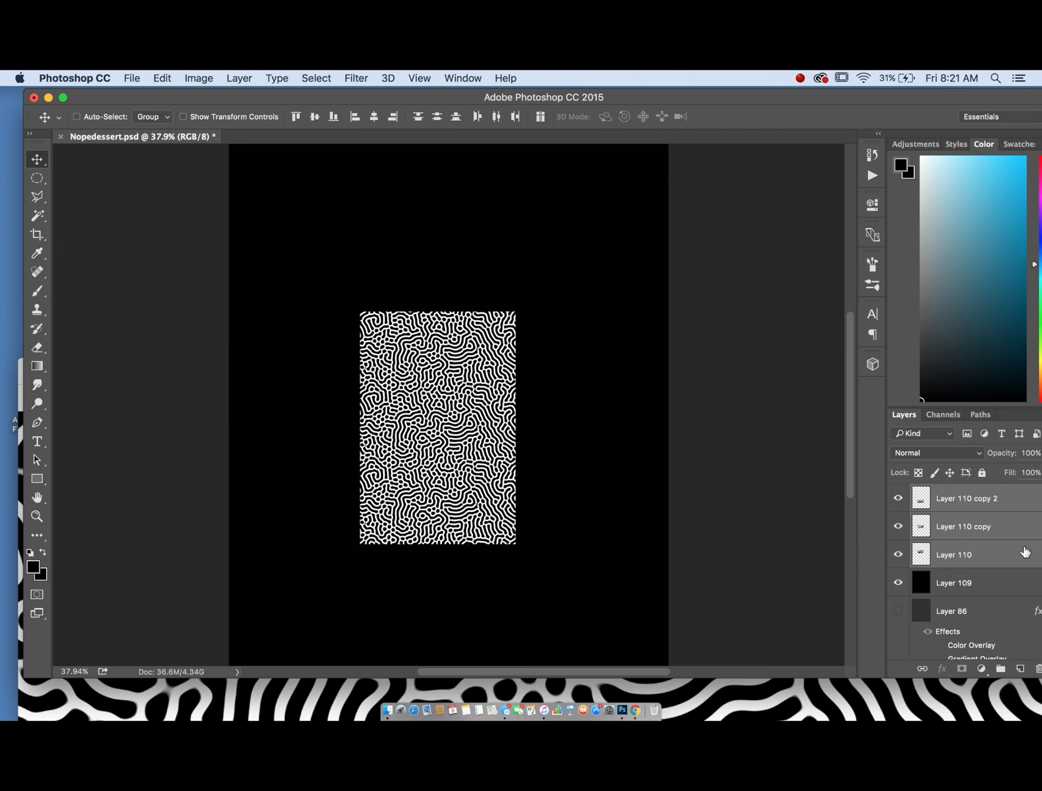
pyautogui.press('Delete')
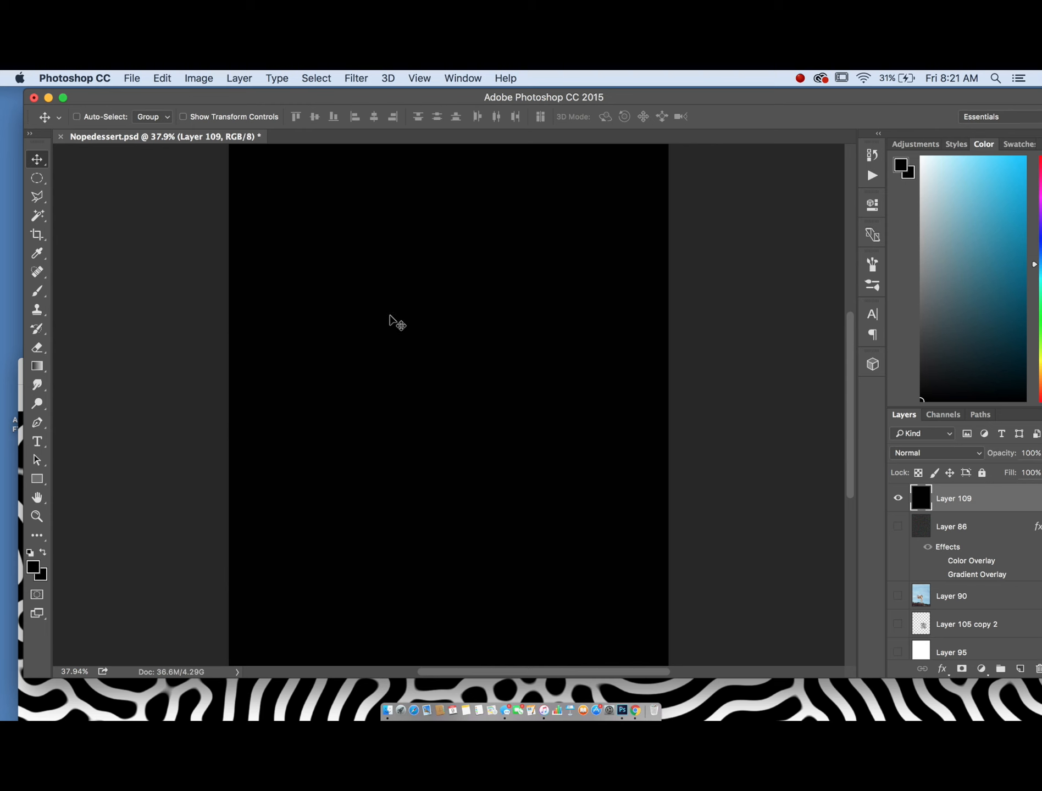
# - Switch to Finder and open newcube.jpg from the Desktop folder
pyautogui.scroll(-3, 400, 295)
pyautogui.scroll(2, 400, 295)
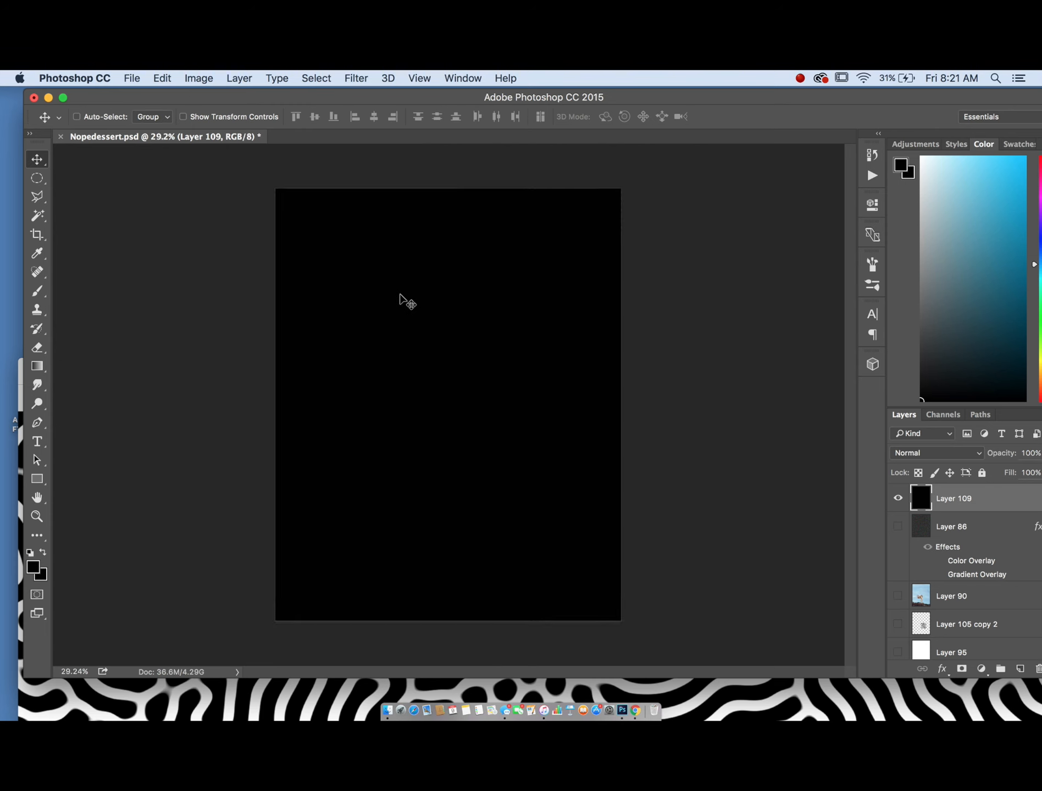
pyautogui.click(387, 715)
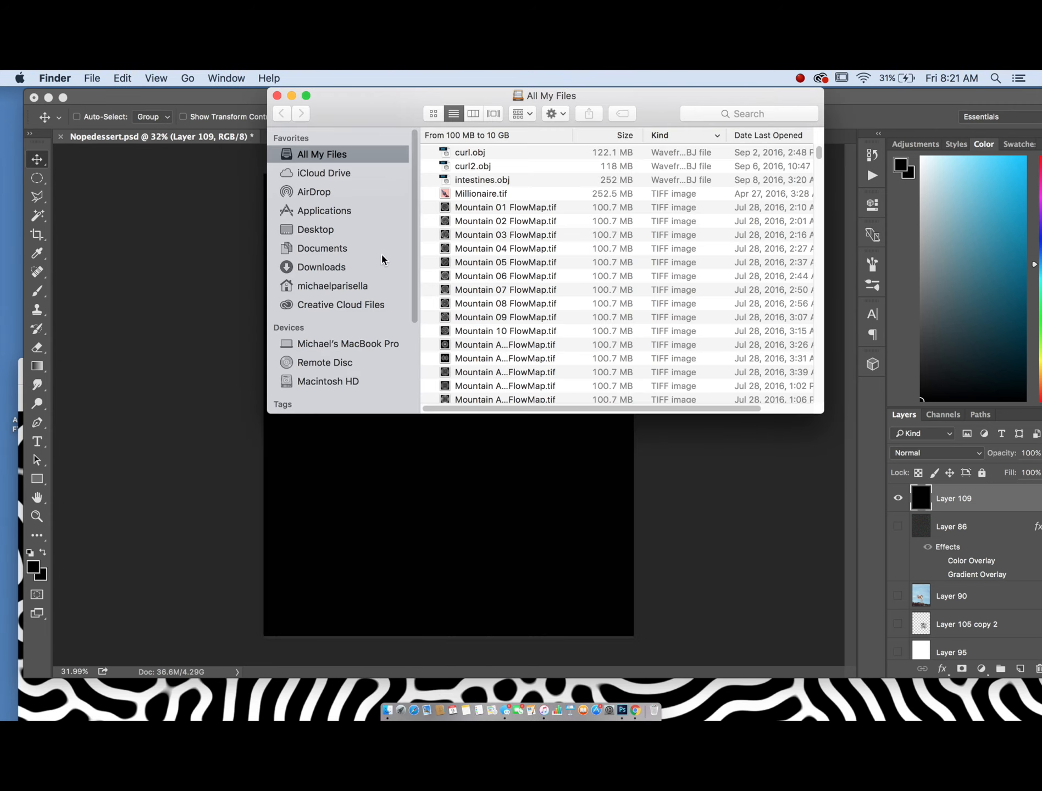
pyautogui.click(315, 230)
pyautogui.scroll(-3, 548, 296)
pyautogui.scroll(-10, 549, 297)
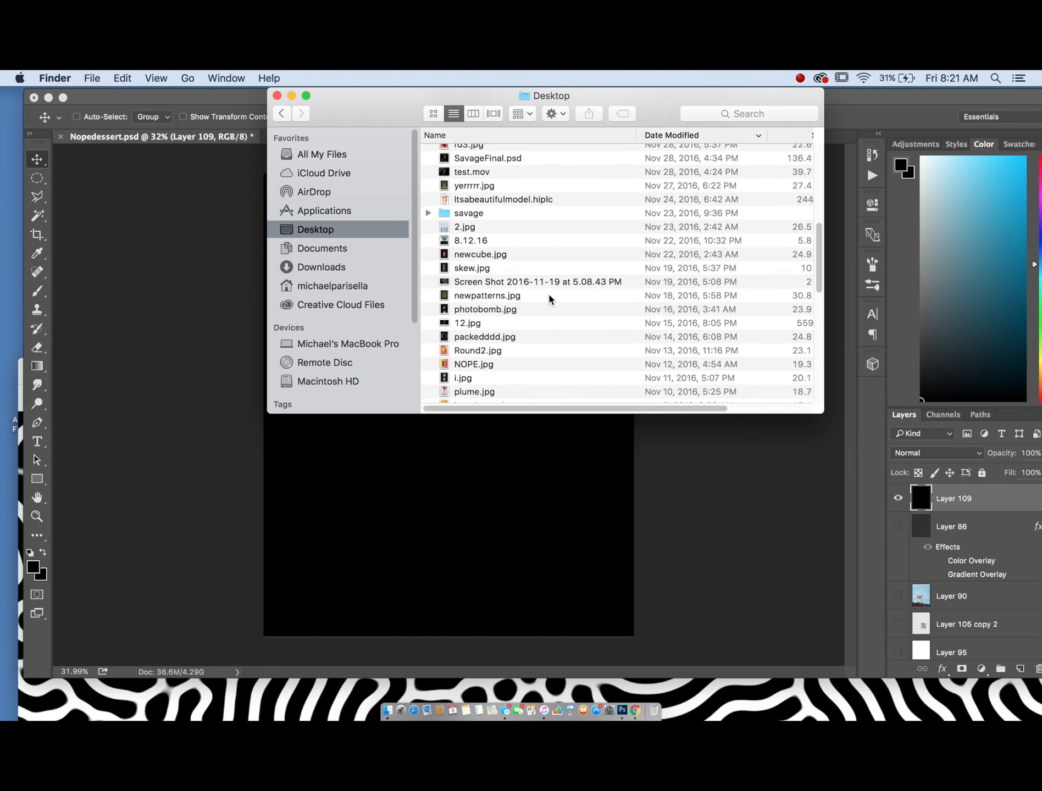
pyautogui.scroll(5, 548, 297)
pyautogui.doubleClick(483, 313)
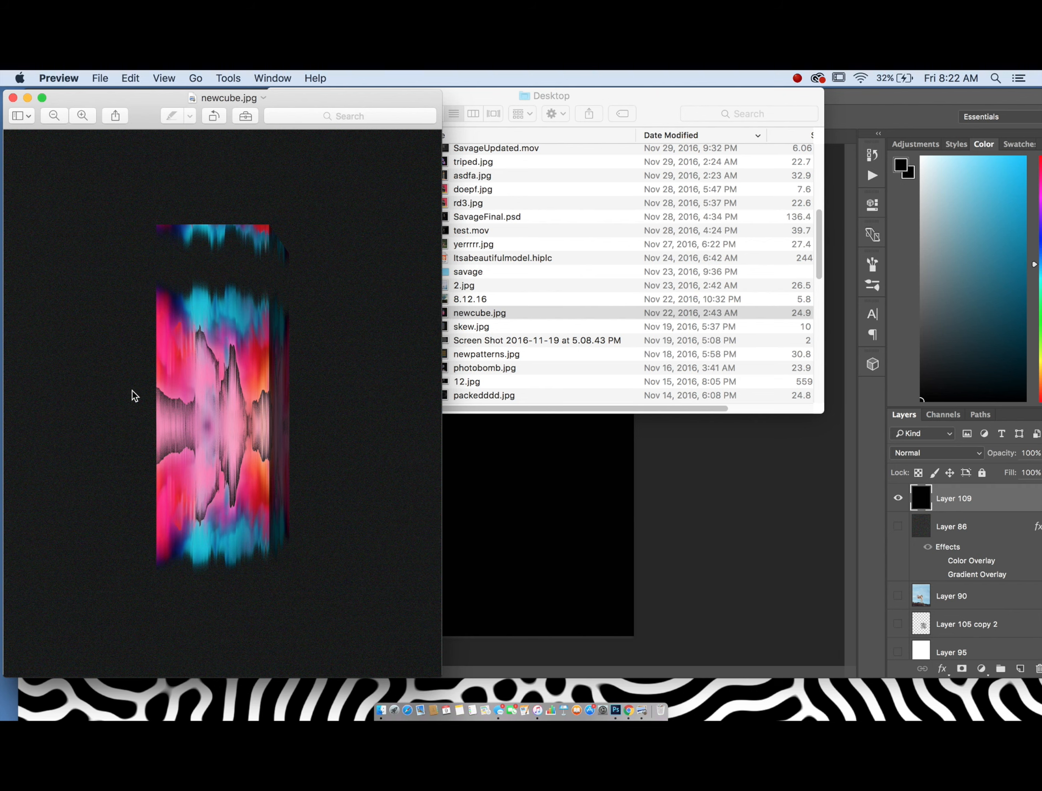
# - Move the Preview window, zoom in and out on newcube.jpg to inspect it, and close it
pyautogui.moveTo(246, 105); pyautogui.dragTo(506, 101)
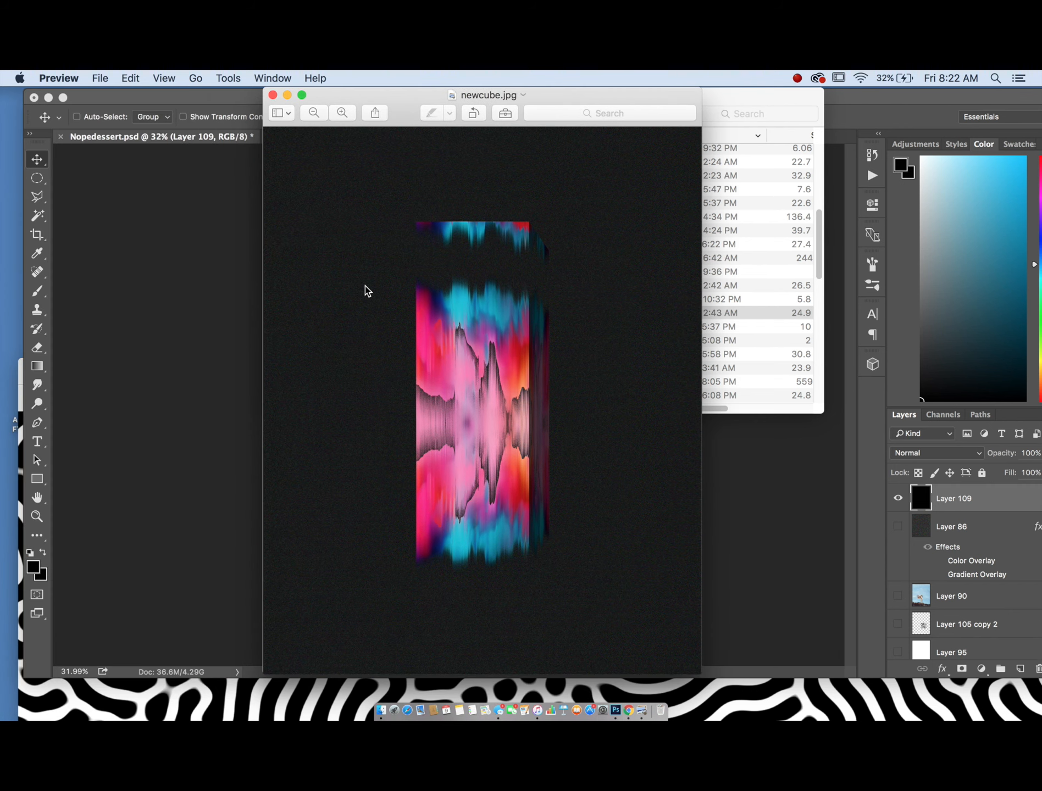
pyautogui.scroll(5, 365, 287)
pyautogui.hscroll(2, 365, 286)
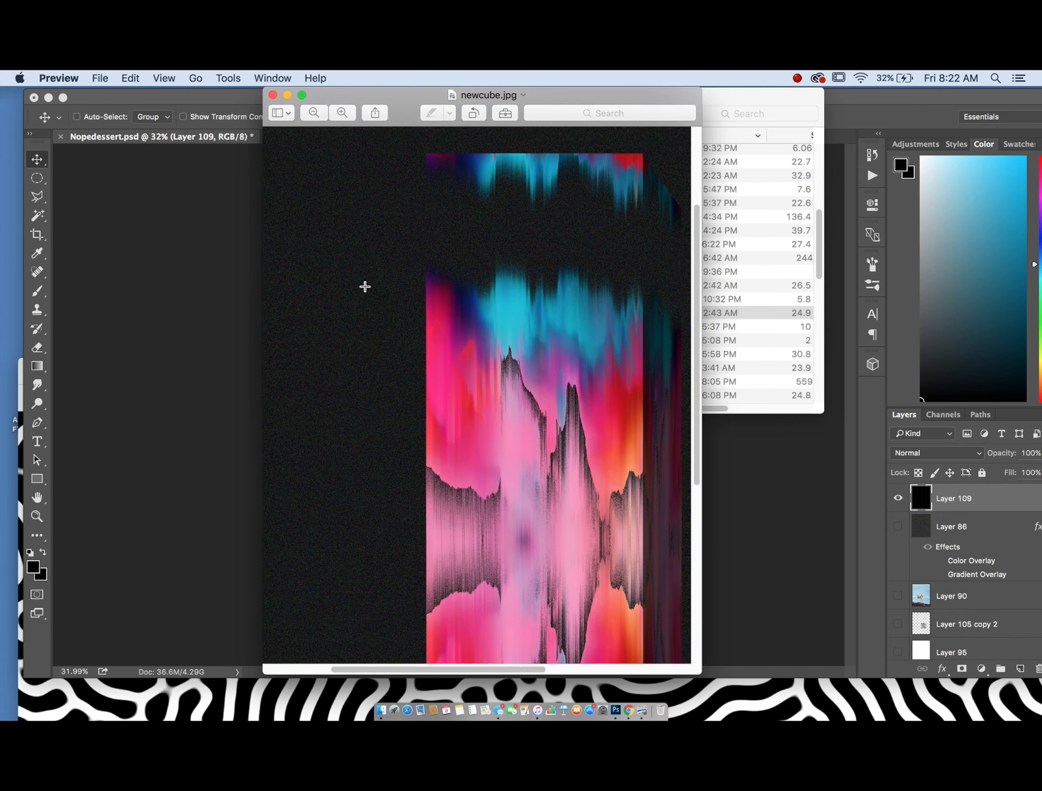
pyautogui.scroll(-4, 364, 286)
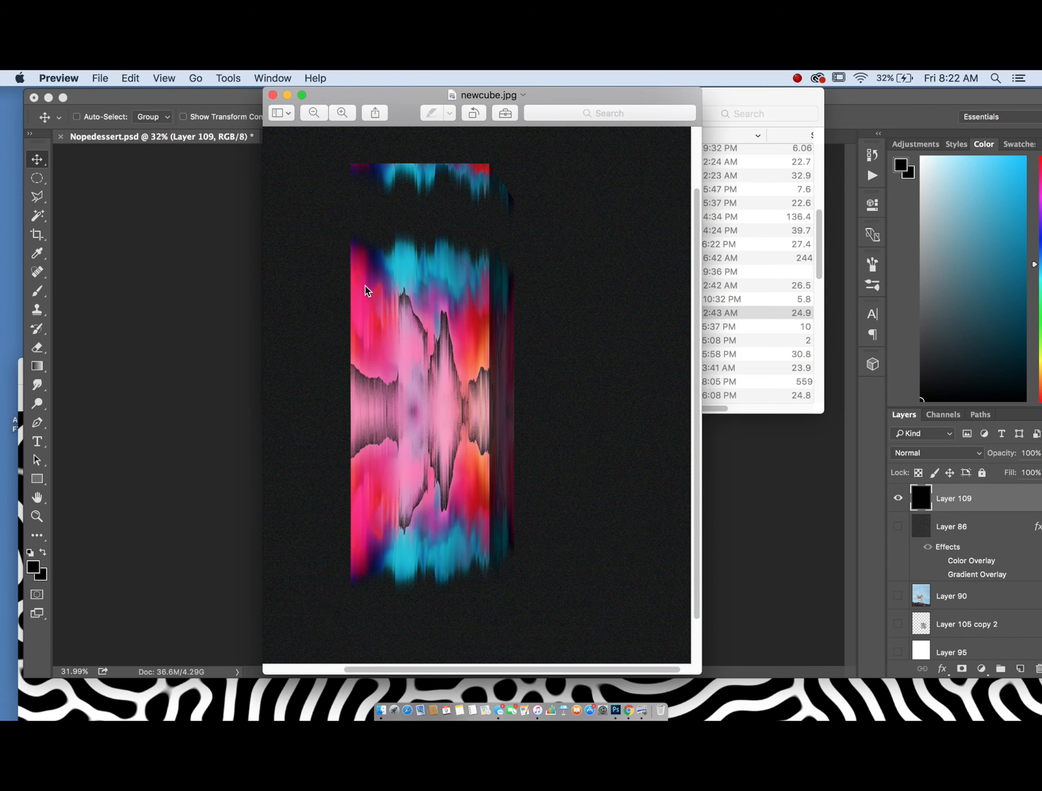
pyautogui.scroll(6, 365, 287)
pyautogui.scroll(-8, 365, 287)
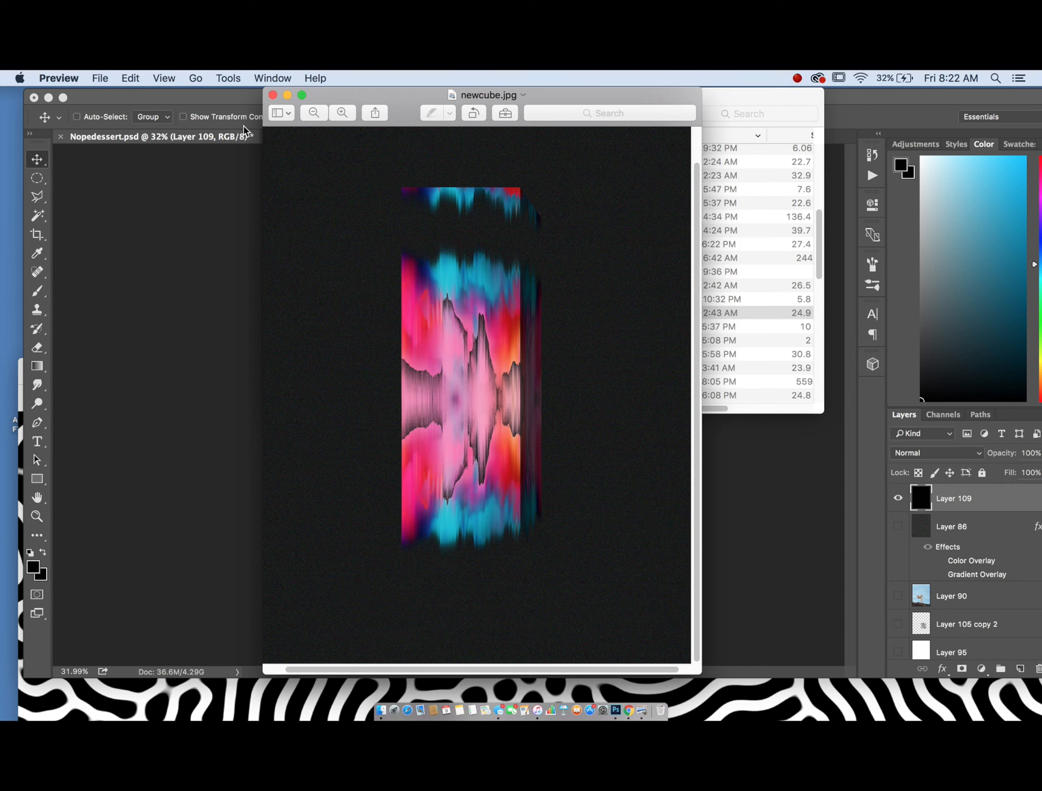
pyautogui.click(273, 95)
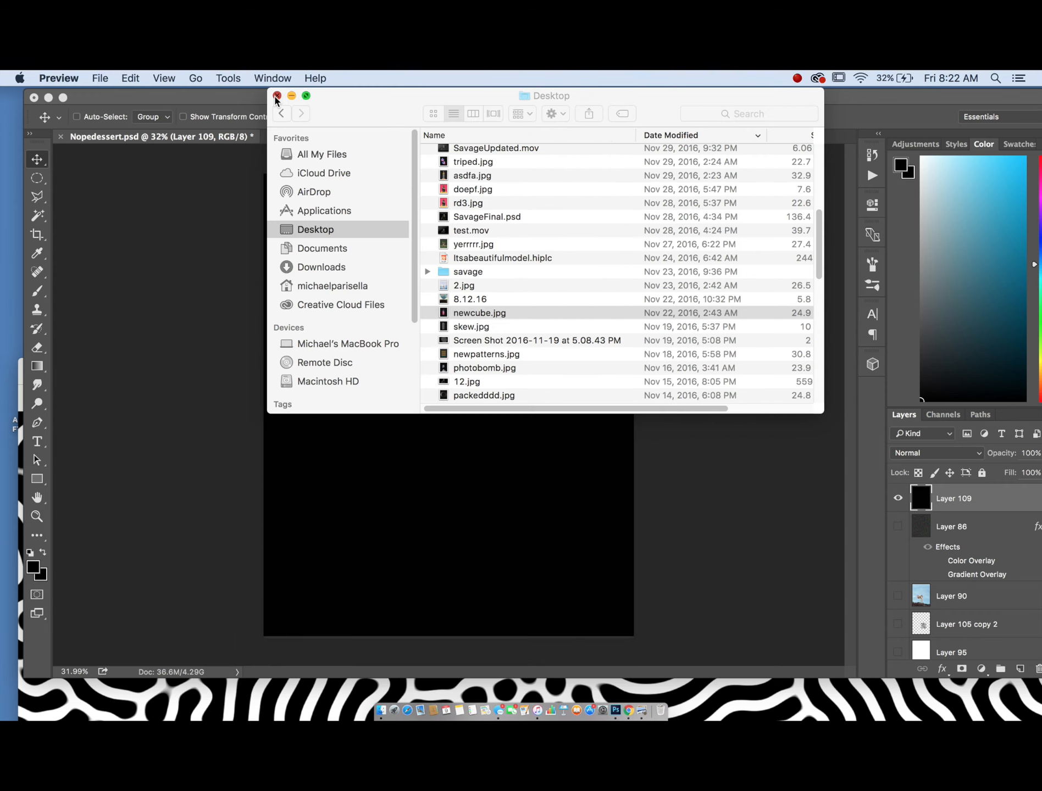
# - Browse the Downloads folder's E3145, E3143 and E3152 subfolders in Finder
pyautogui.click(276, 97)
pyautogui.click(387, 709)
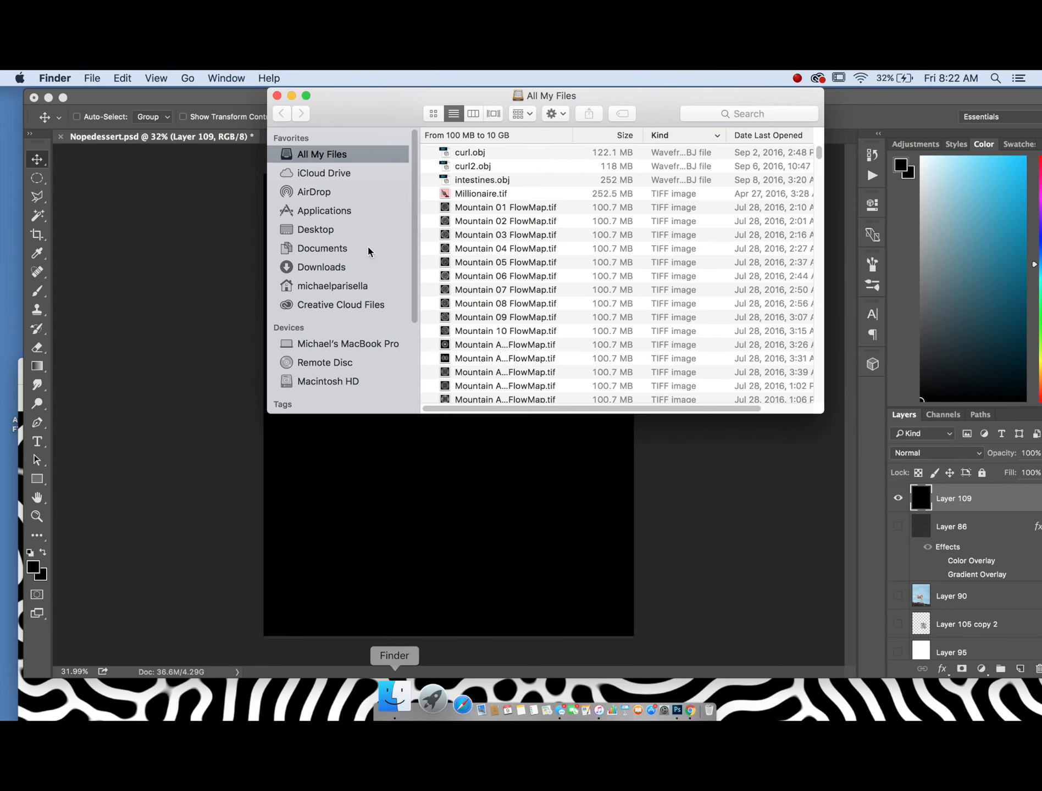
pyautogui.click(328, 266)
pyautogui.scroll(-20, 484, 245)
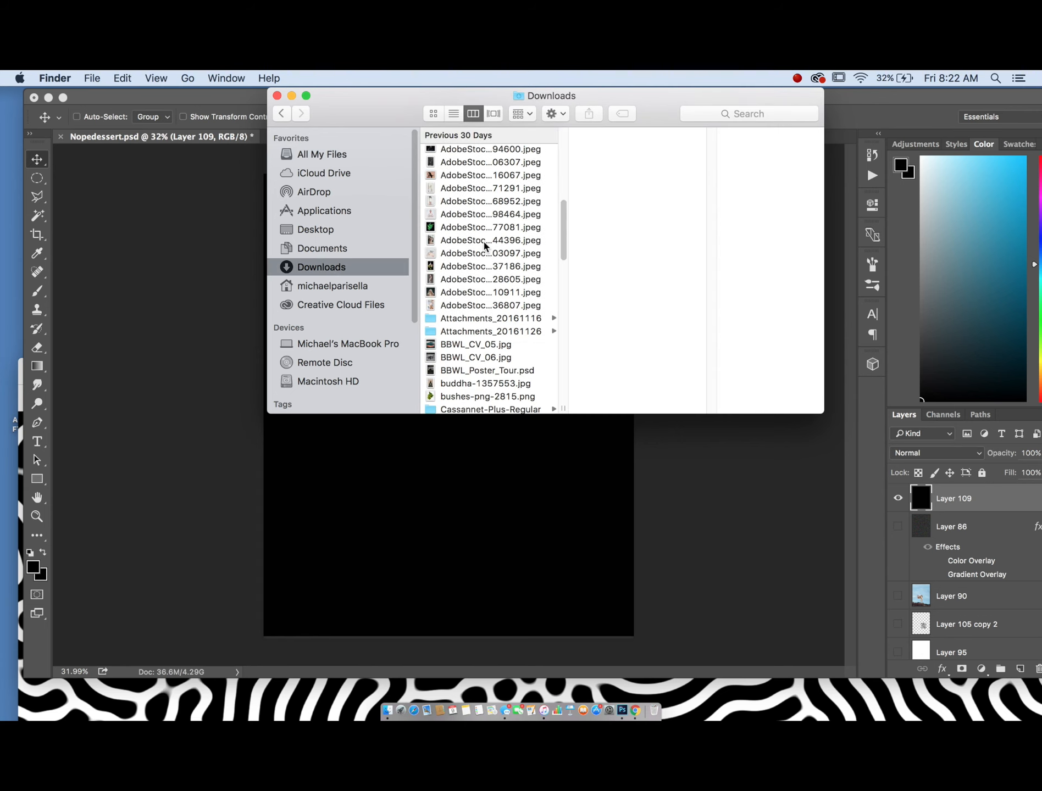
pyautogui.scroll(-5, 485, 245)
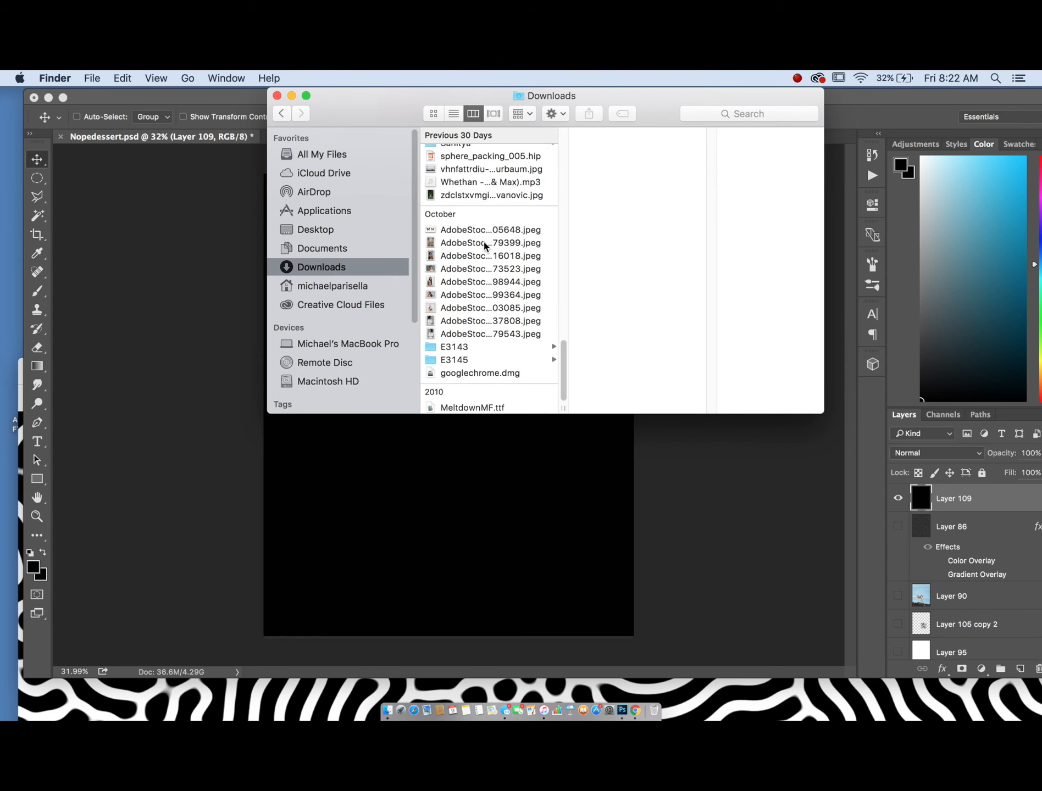
pyautogui.click(440, 357)
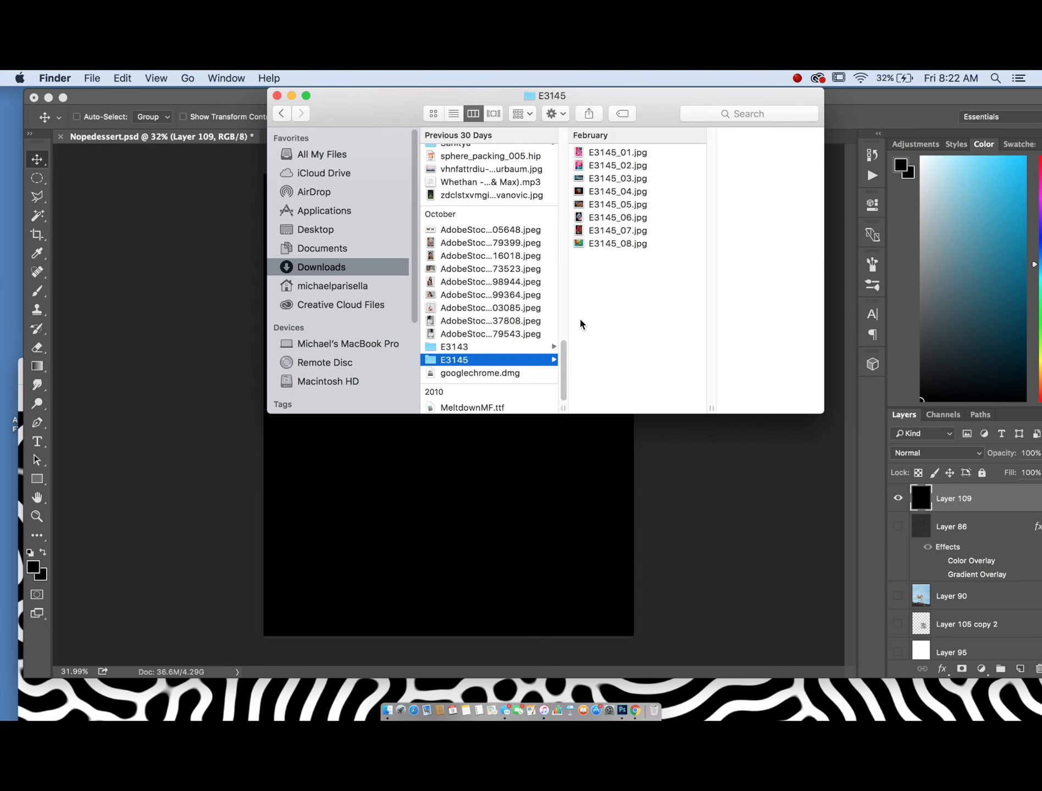
pyautogui.click(467, 347)
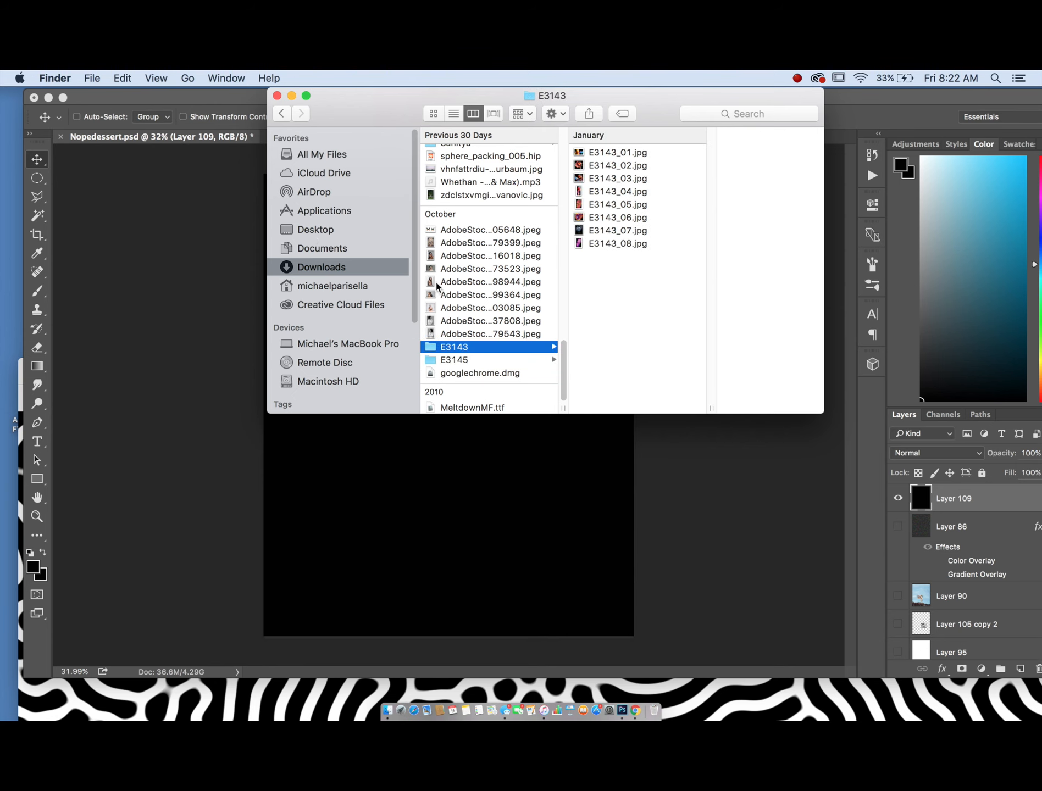
pyautogui.scroll(15, 437, 287)
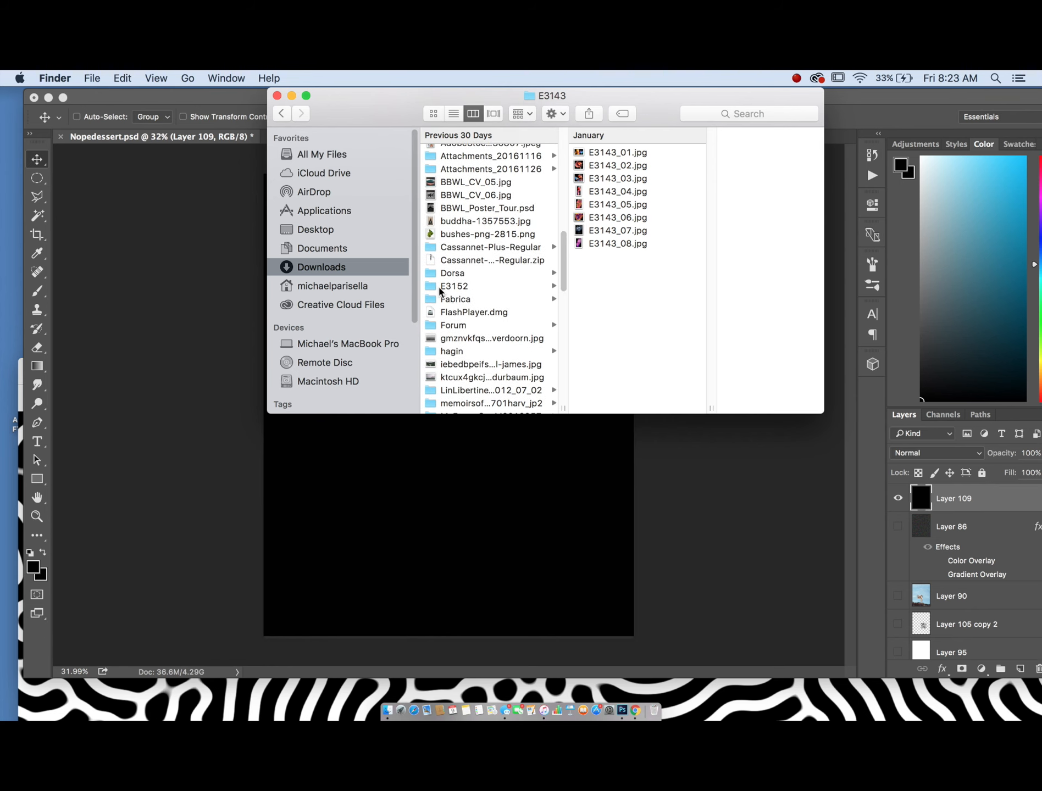
pyautogui.click(445, 287)
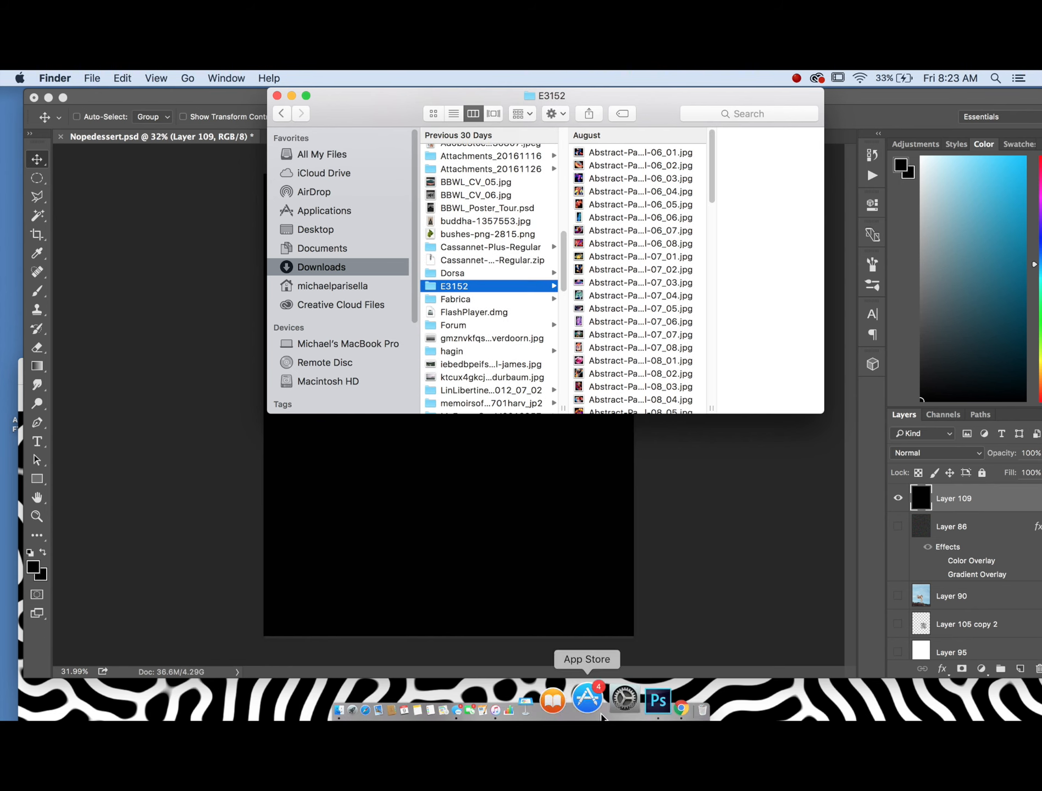
# - Switch to Chrome, move its window up, and open youworkforthem.com from the address bar
pyautogui.click(618, 674)
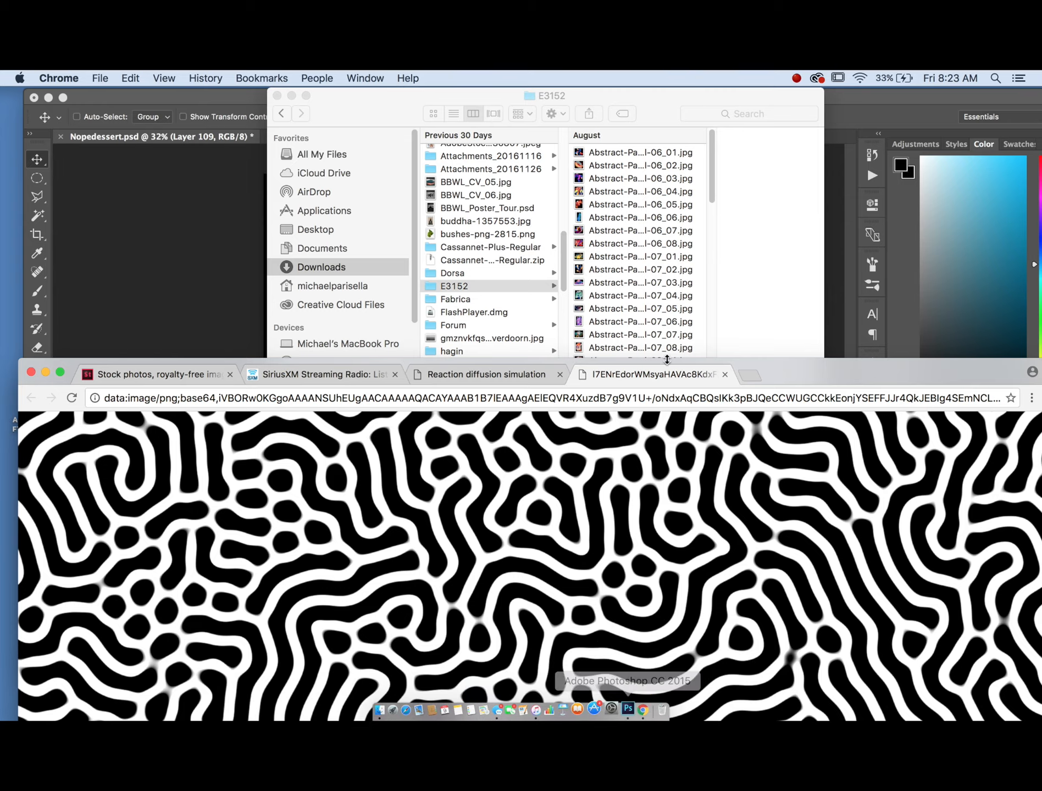
pyautogui.moveTo(793, 374); pyautogui.dragTo(793, 73)
pyautogui.click(538, 128)
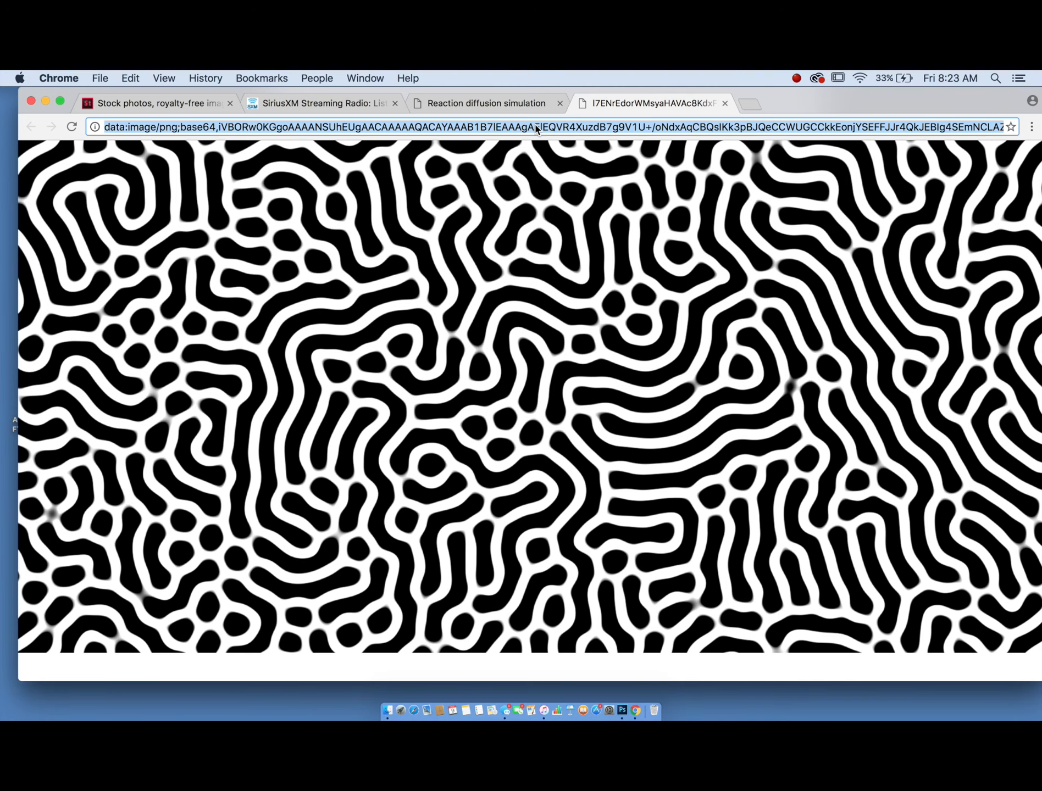
pyautogui.write('youworkforthem')
pyautogui.press('Return')
pyautogui.click(229, 276)
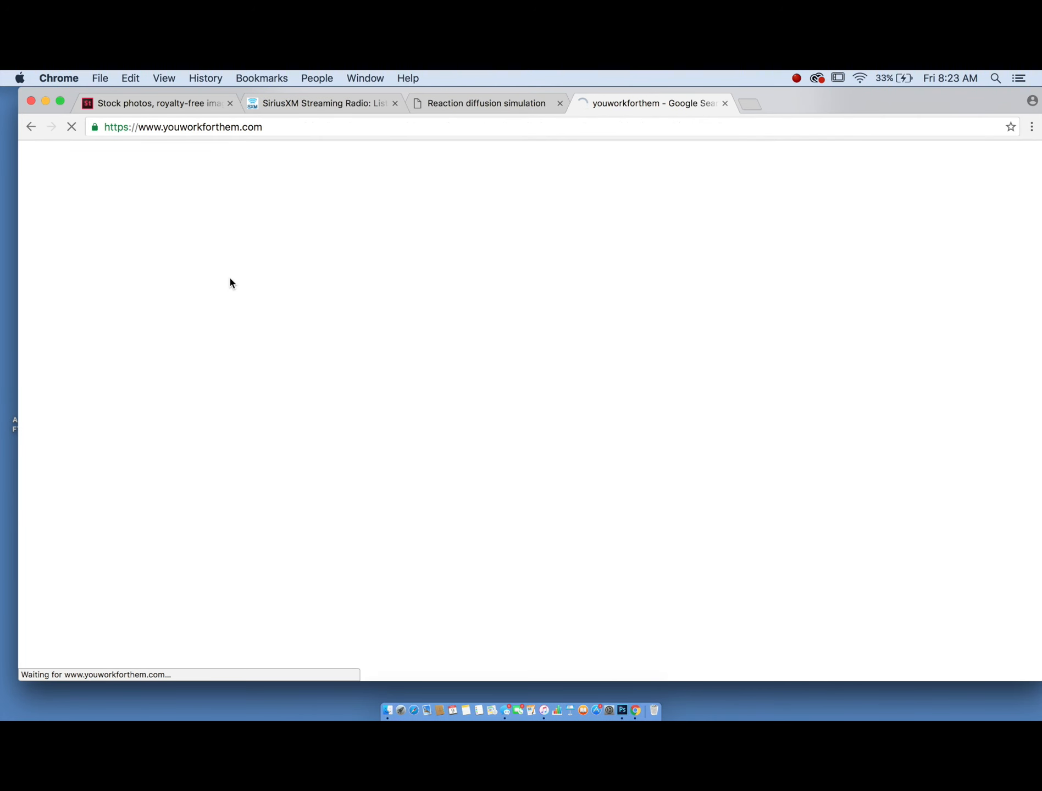
# - Scroll the youworkforthem home page and search the site for abstract paint
pyautogui.scroll(-5, 364, 344)
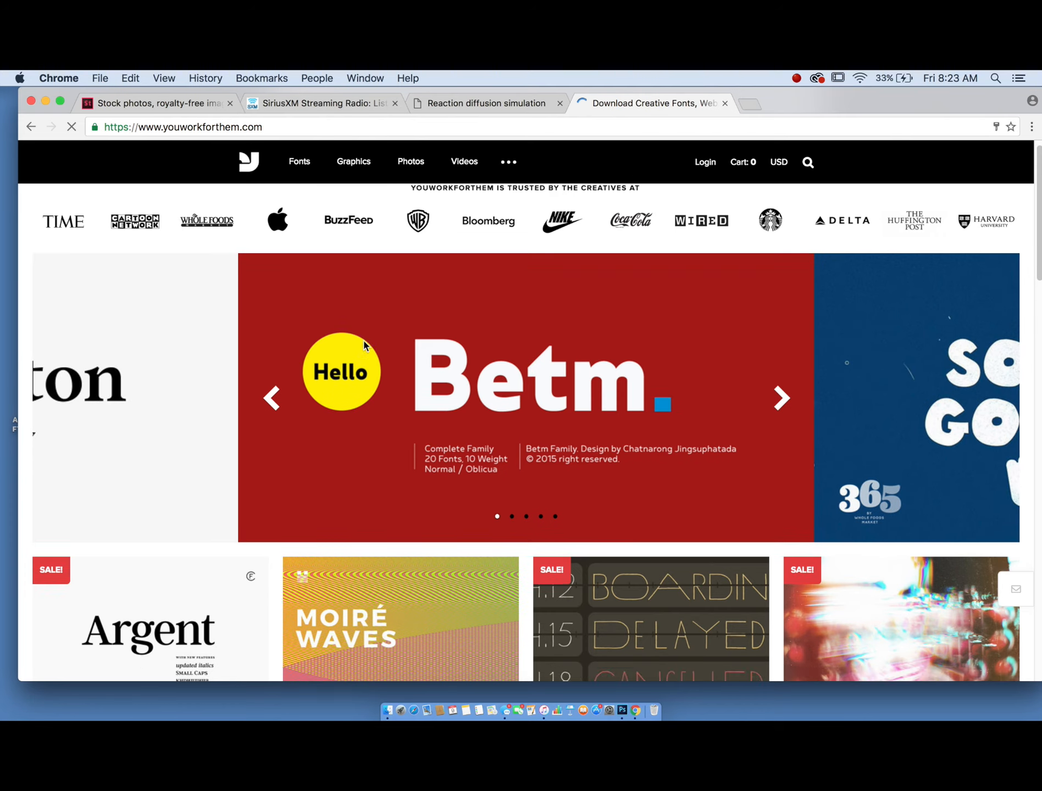
pyautogui.scroll(-12, 365, 345)
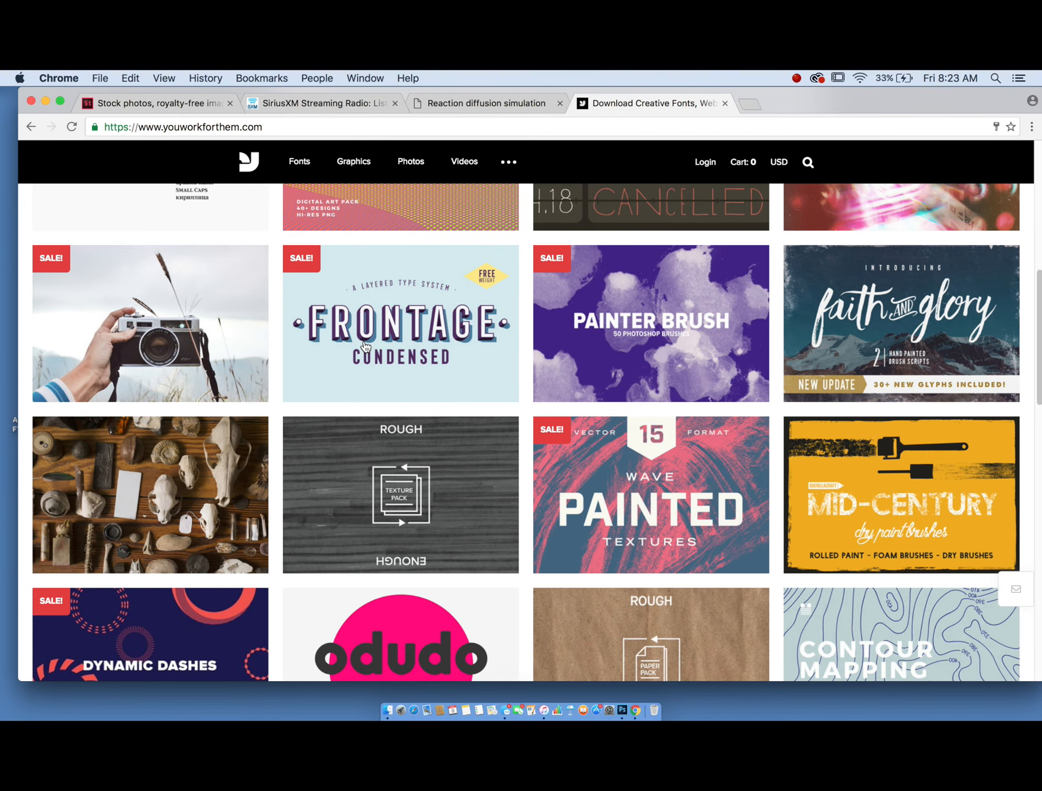
pyautogui.scroll(-8, 364, 345)
pyautogui.scroll(20, 438, 280)
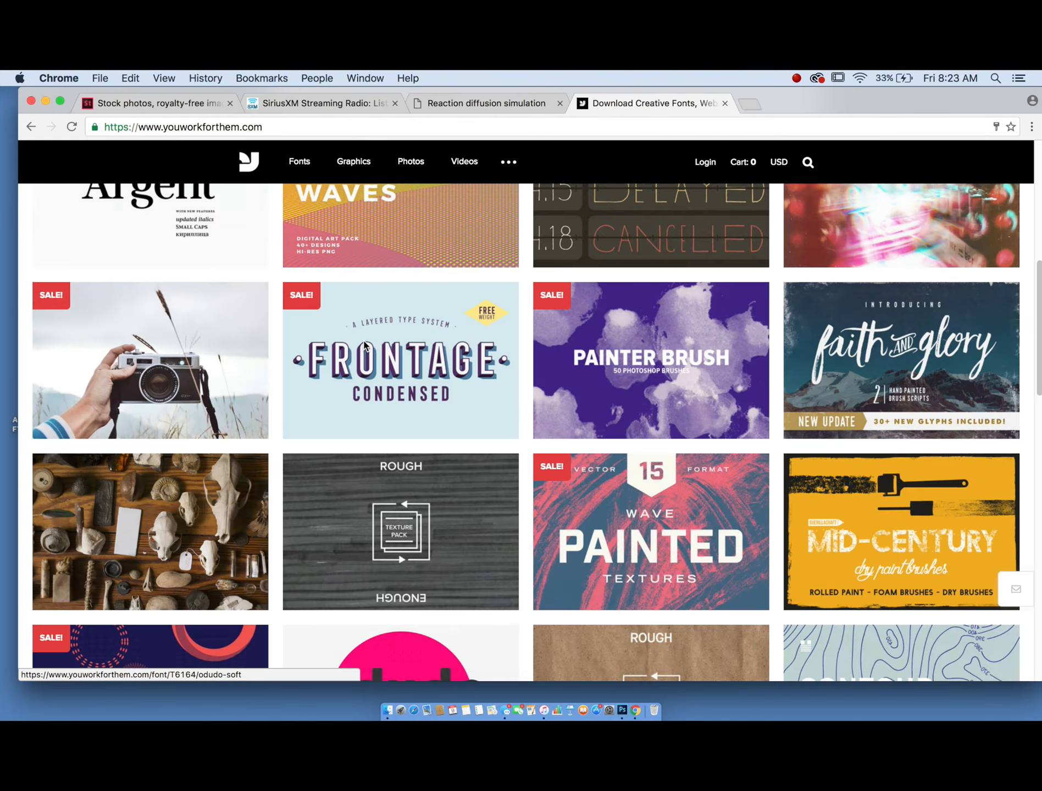
pyautogui.click(808, 162)
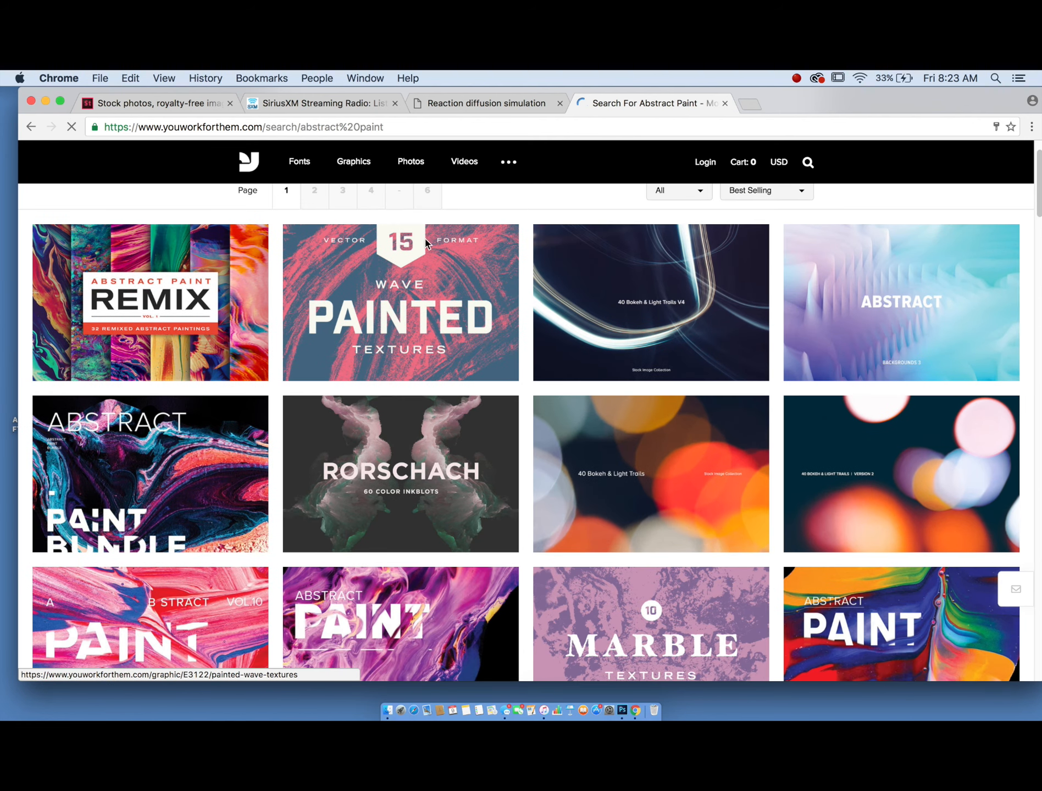
# - Browse the abstract paint results, open Abstract Paint Vol.2 to read its details, and return to the results
pyautogui.scroll(-5, 283, 371)
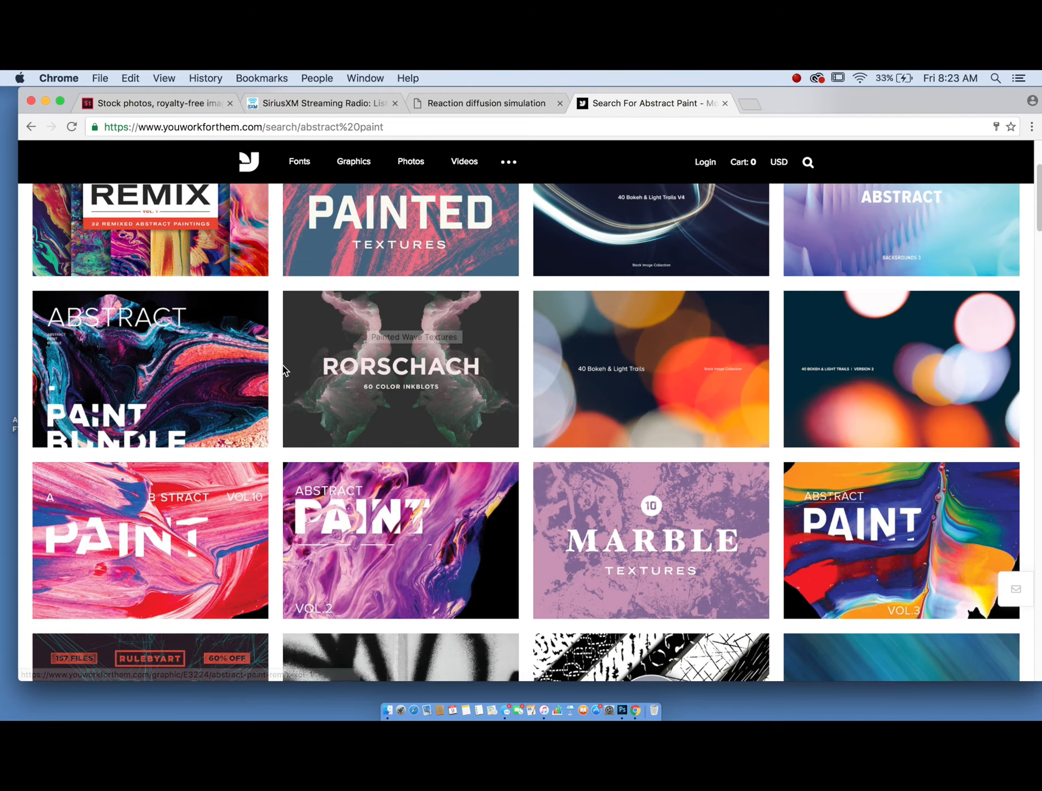
pyautogui.scroll(-4, 327, 418)
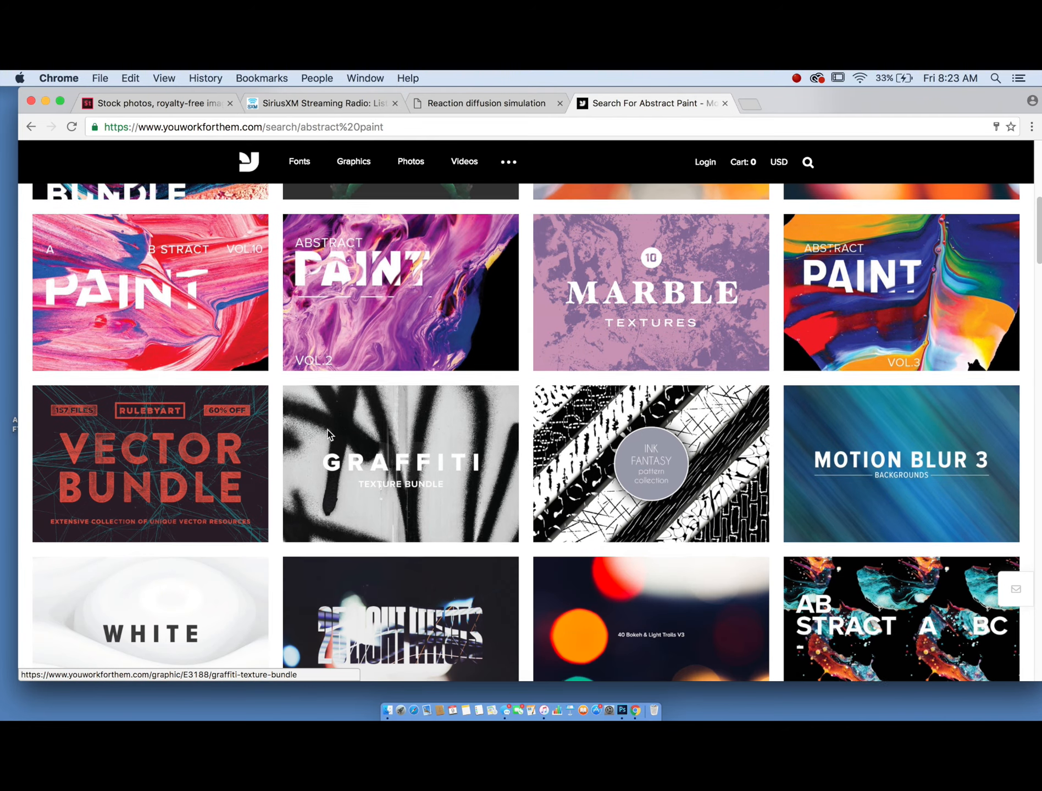
pyautogui.scroll(10, 327, 434)
pyautogui.scroll(-5, 360, 546)
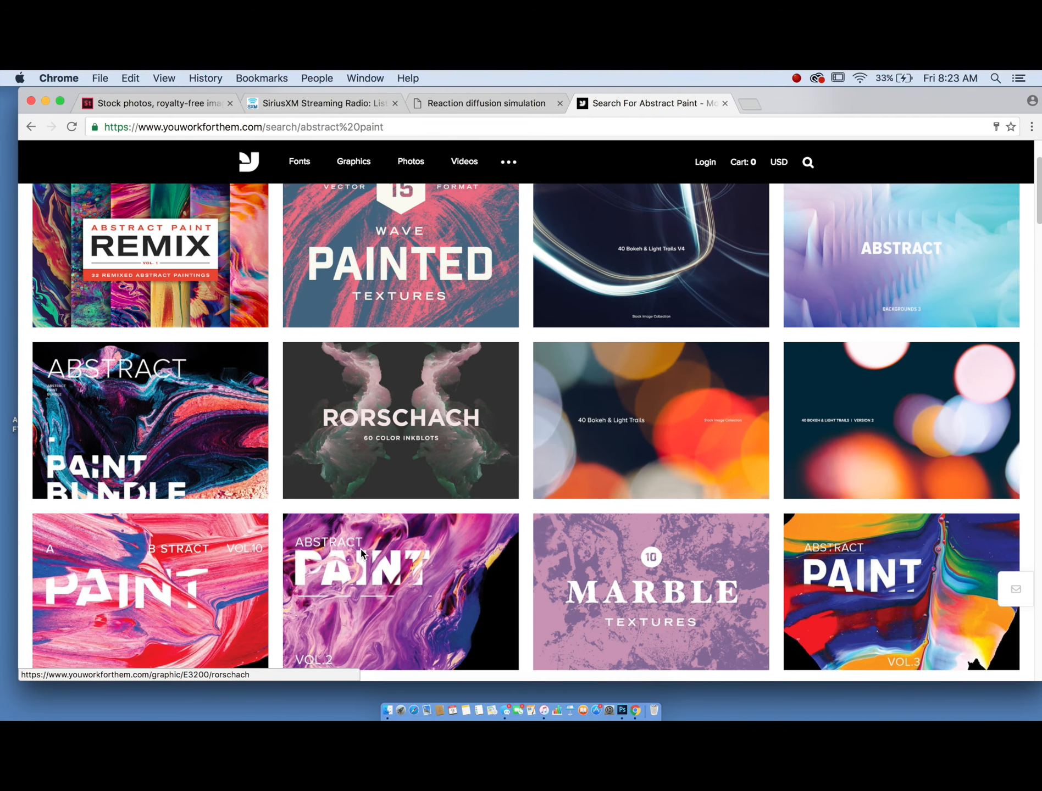
pyautogui.click(387, 571)
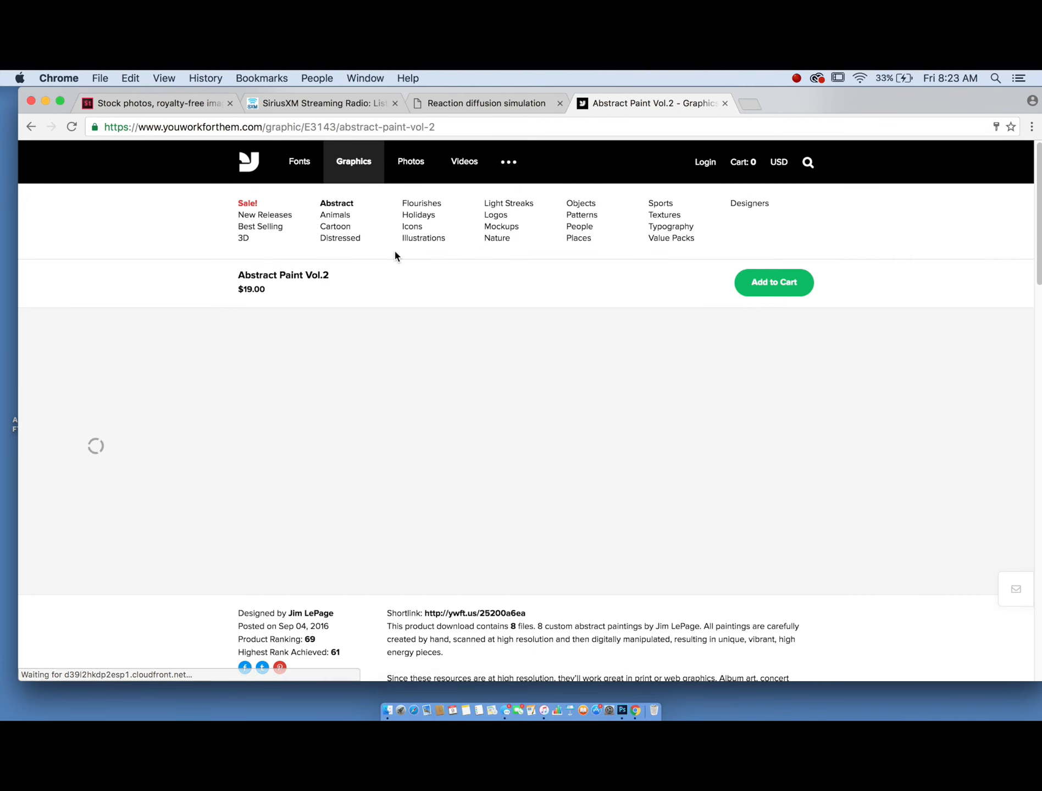
pyautogui.scroll(-3, 395, 252)
pyautogui.scroll(-10, 394, 252)
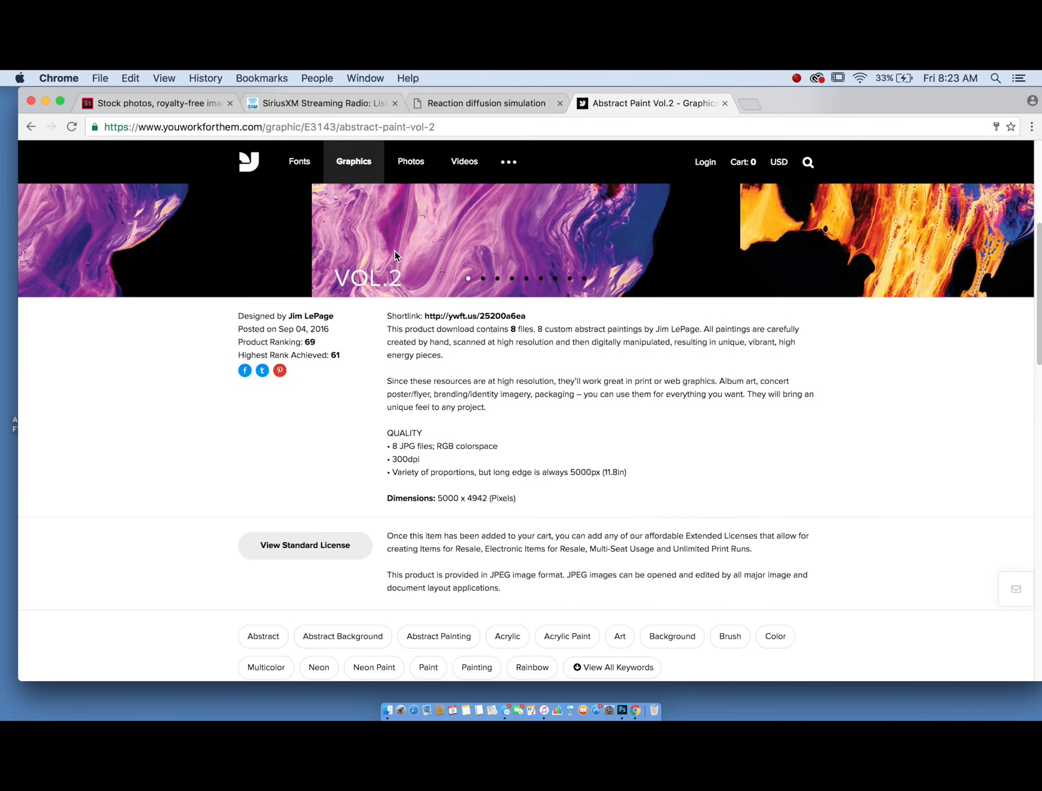
pyautogui.scroll(12, 394, 251)
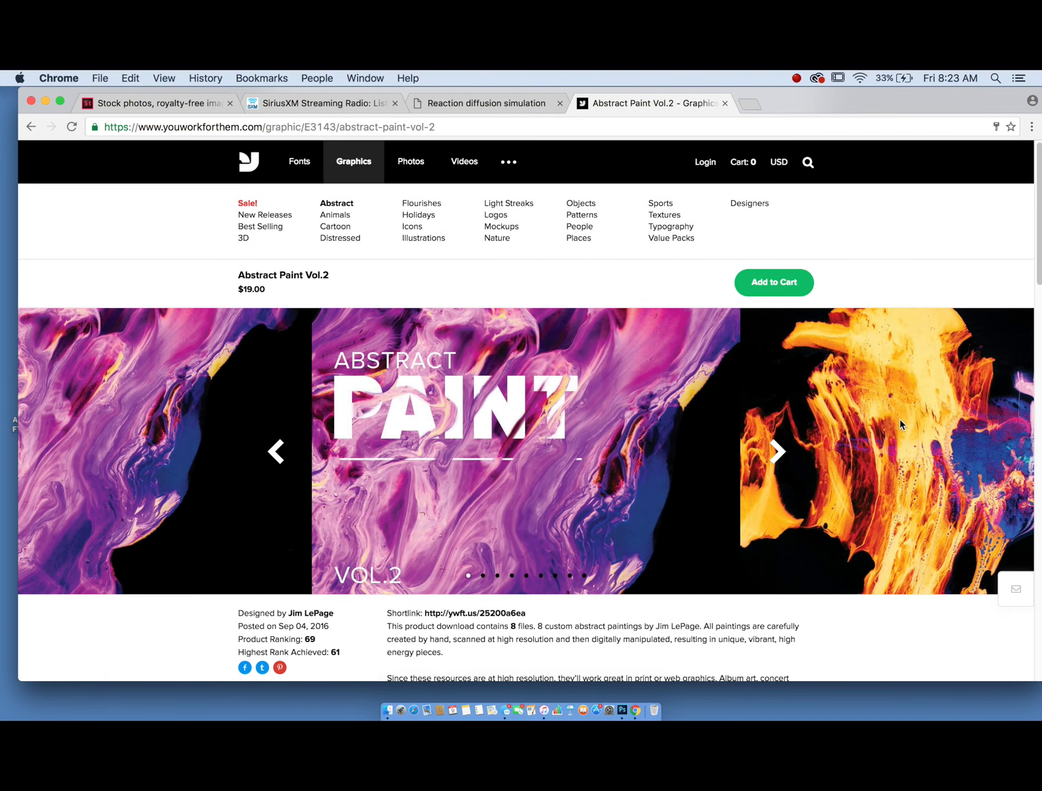
pyautogui.click(31, 130)
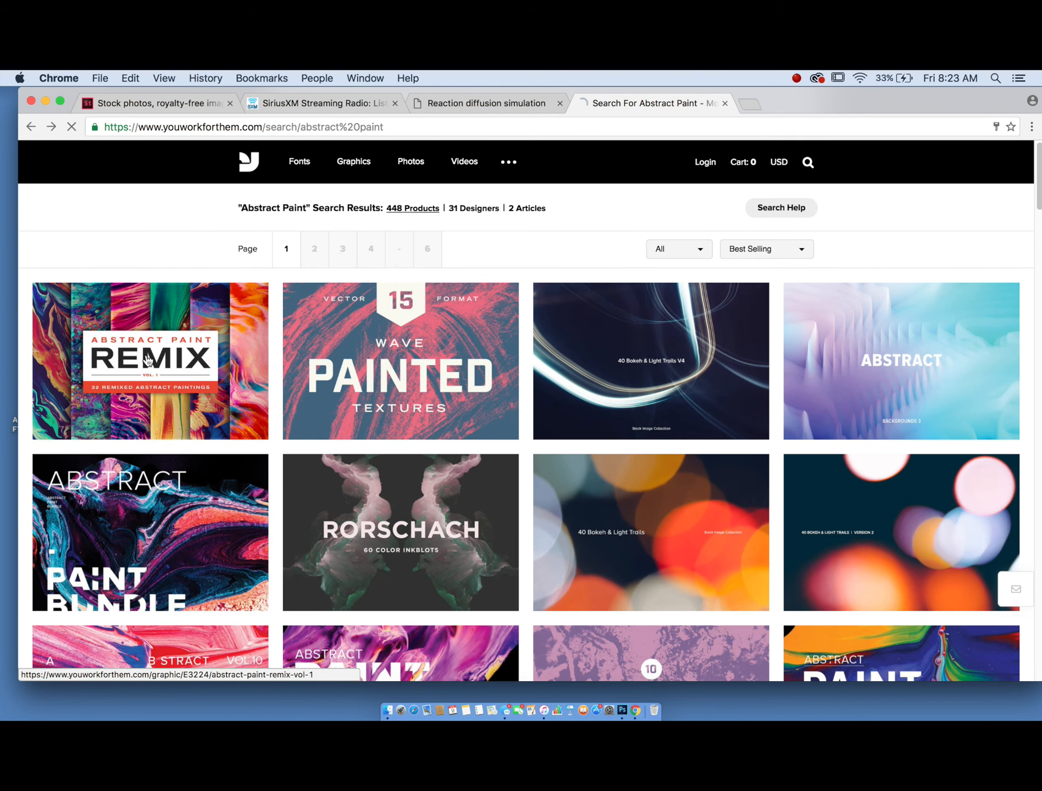
# - Open Abstract Paint Remix Vol. 1 and cycle through its preview slides
pyautogui.click(148, 360)
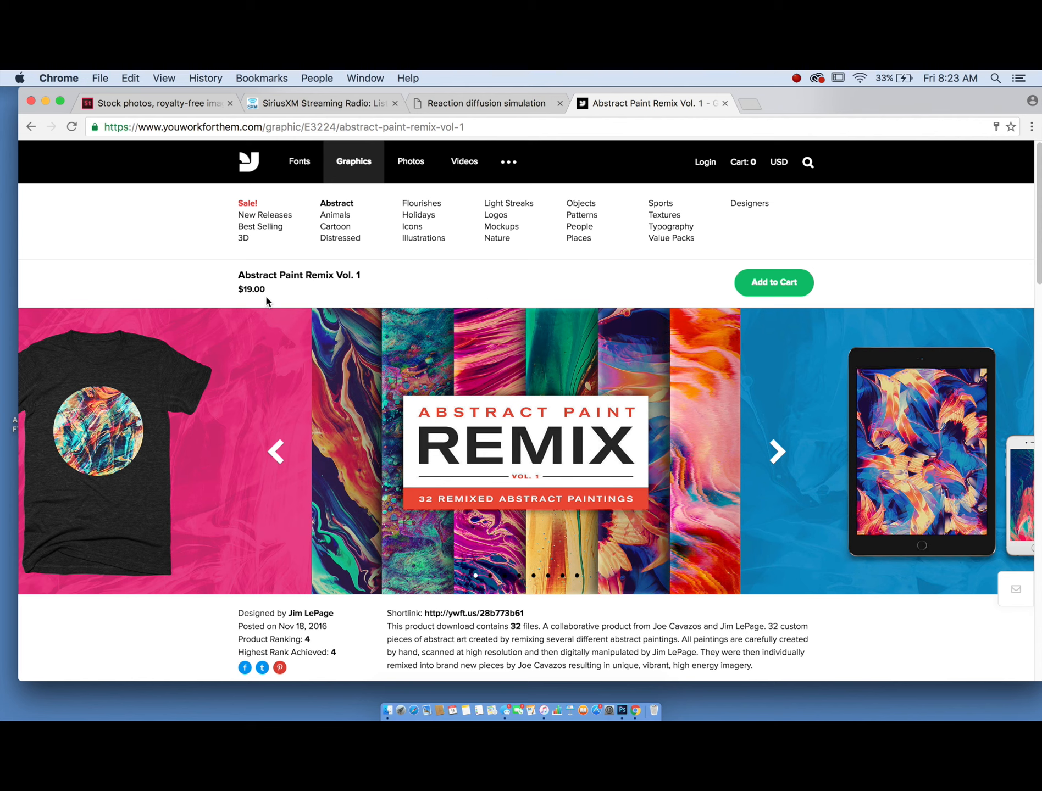
pyautogui.click(766, 457)
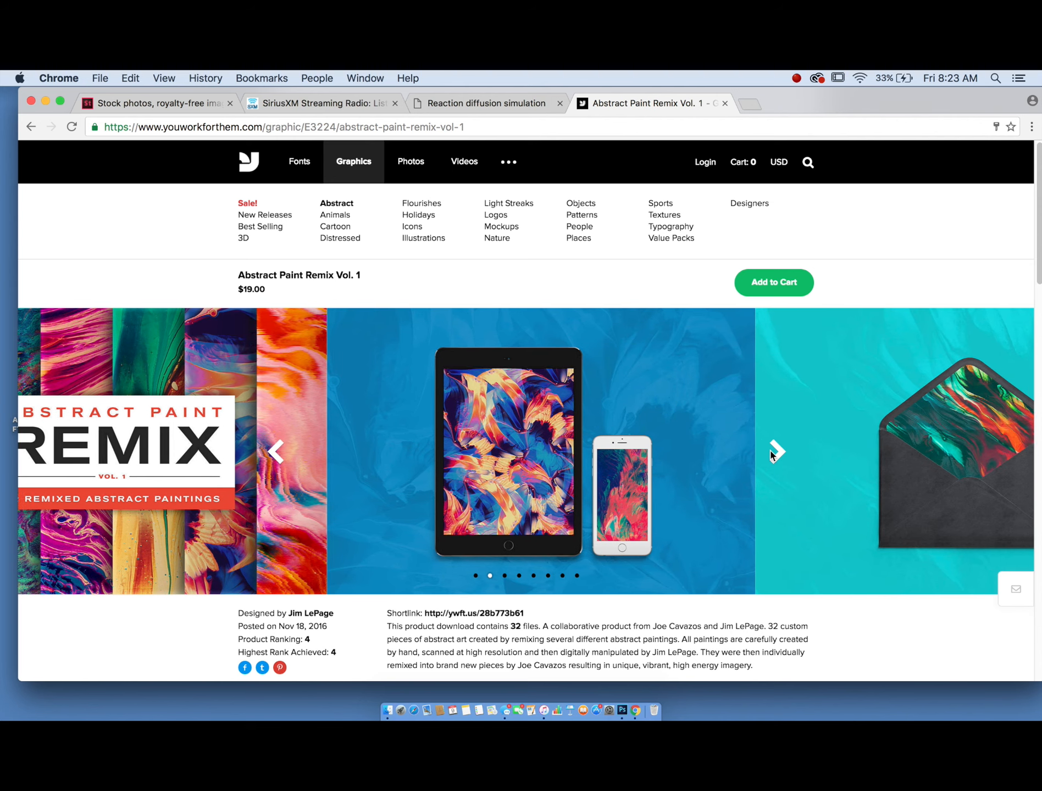
pyautogui.click(770, 454)
pyautogui.click(771, 454)
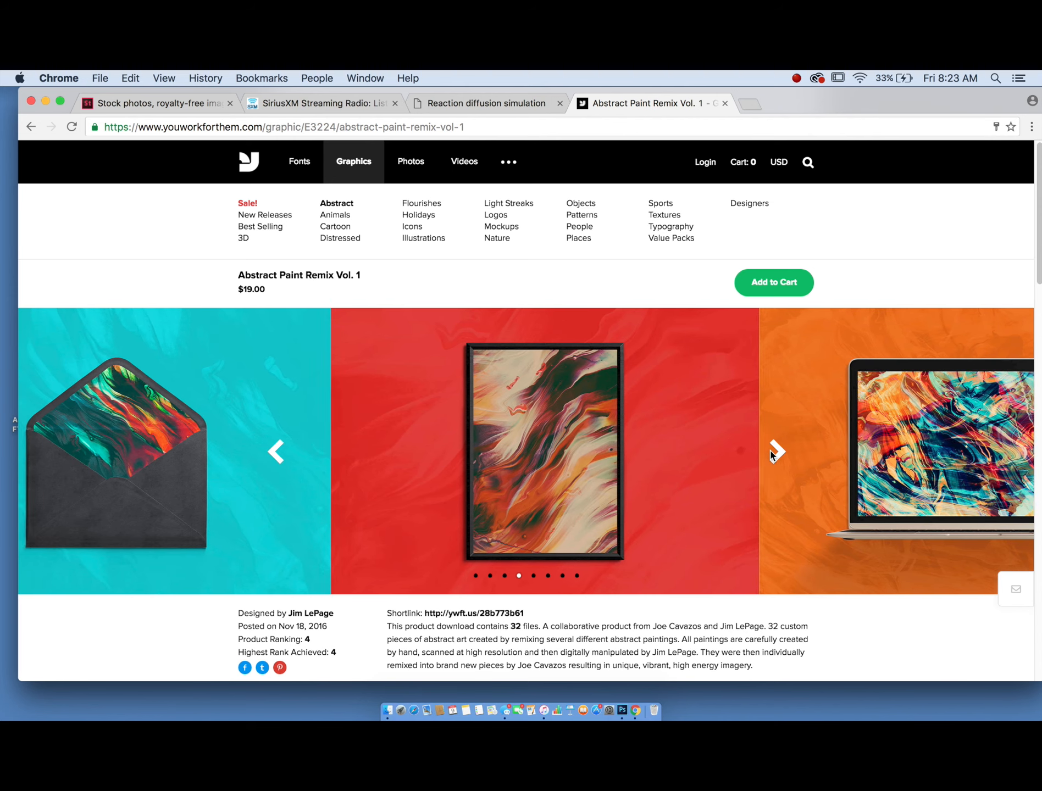
pyautogui.click(771, 454)
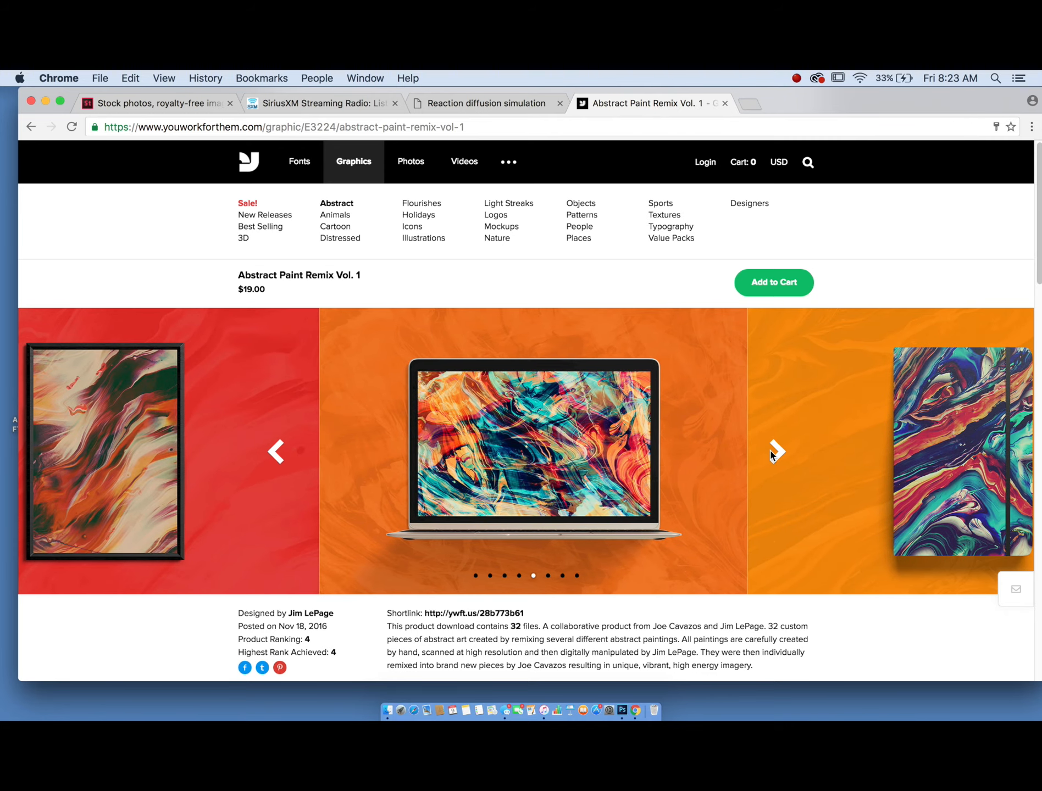
pyautogui.click(772, 453)
# - Place the abstract paint image E3145_02.jpg from the Downloads folder into the poster document as a new layer
pyautogui.moveTo(795, 109); pyautogui.dragTo(785, 511)
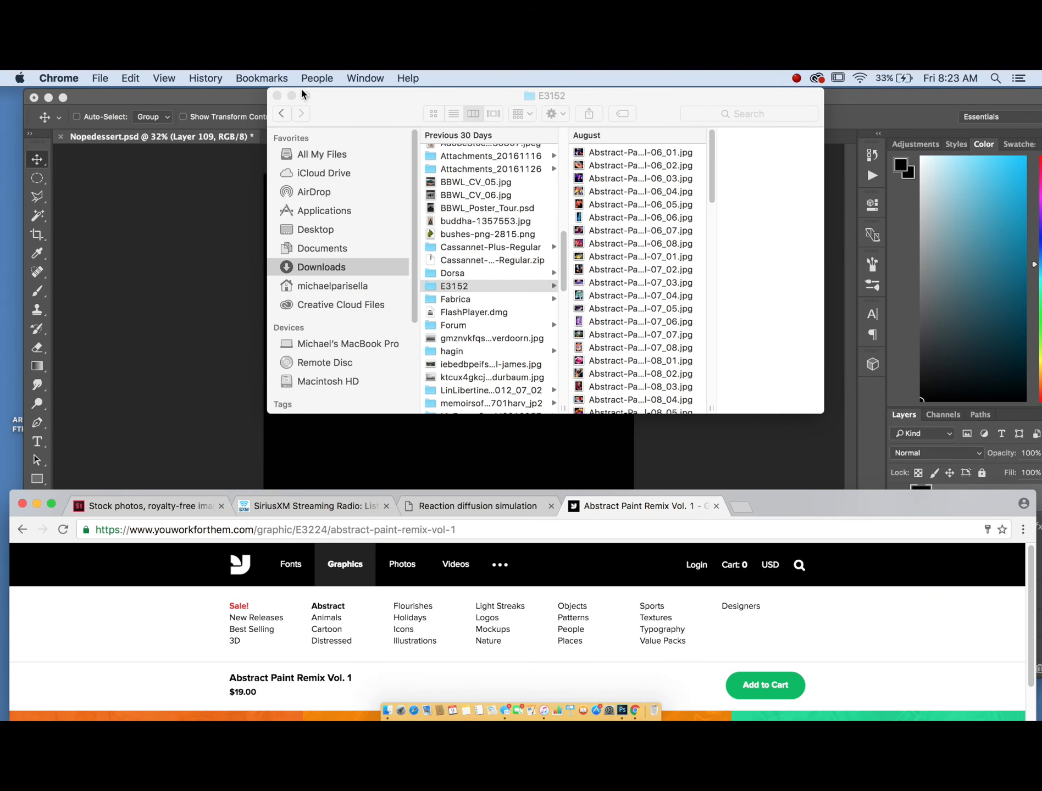
pyautogui.click(277, 96)
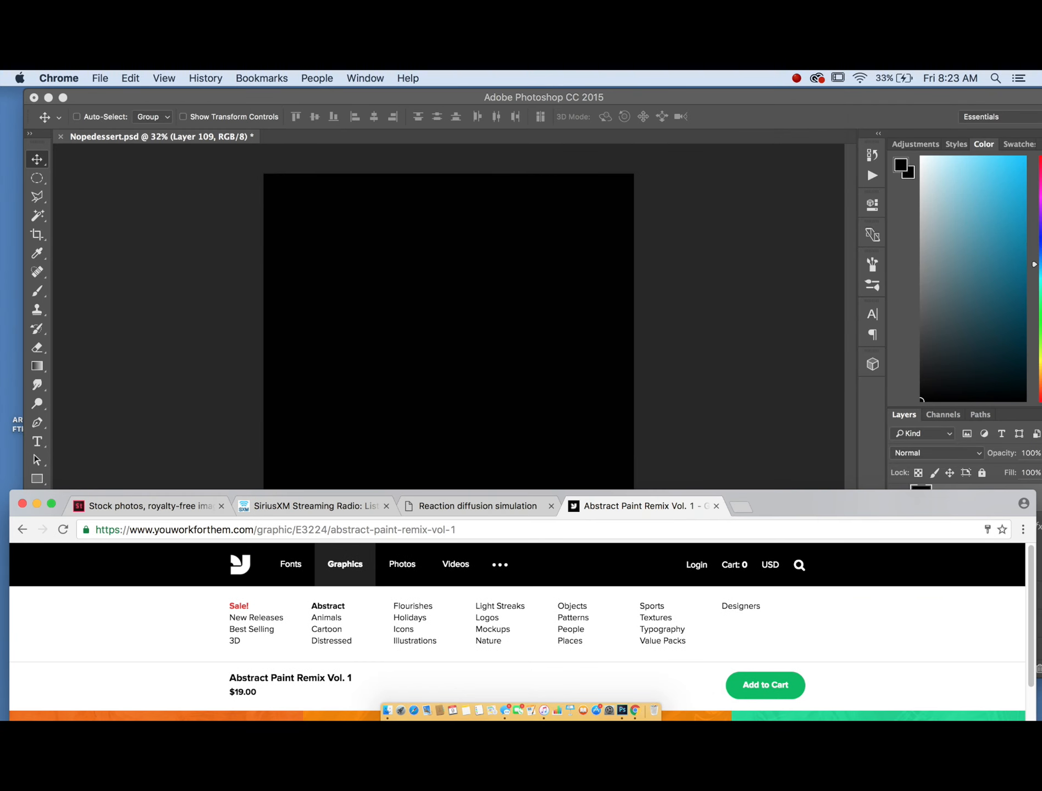
pyautogui.click(393, 712)
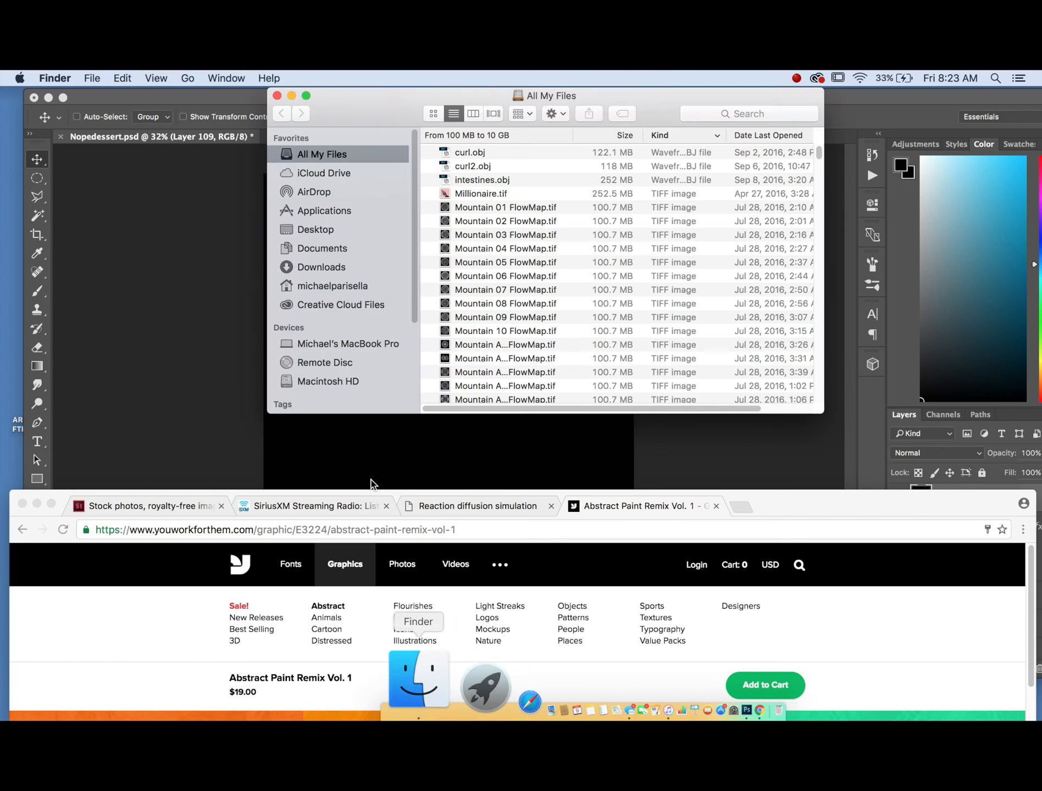
pyautogui.click(320, 266)
pyautogui.scroll(-10, 501, 246)
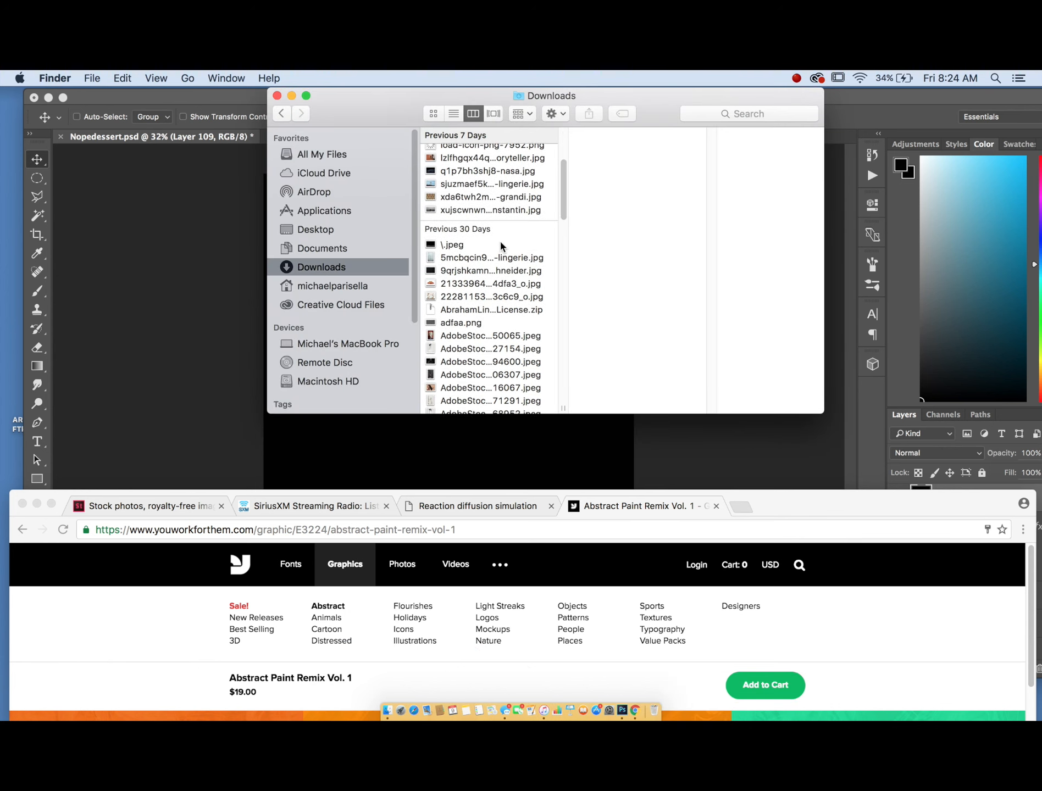
pyautogui.scroll(-3, 500, 245)
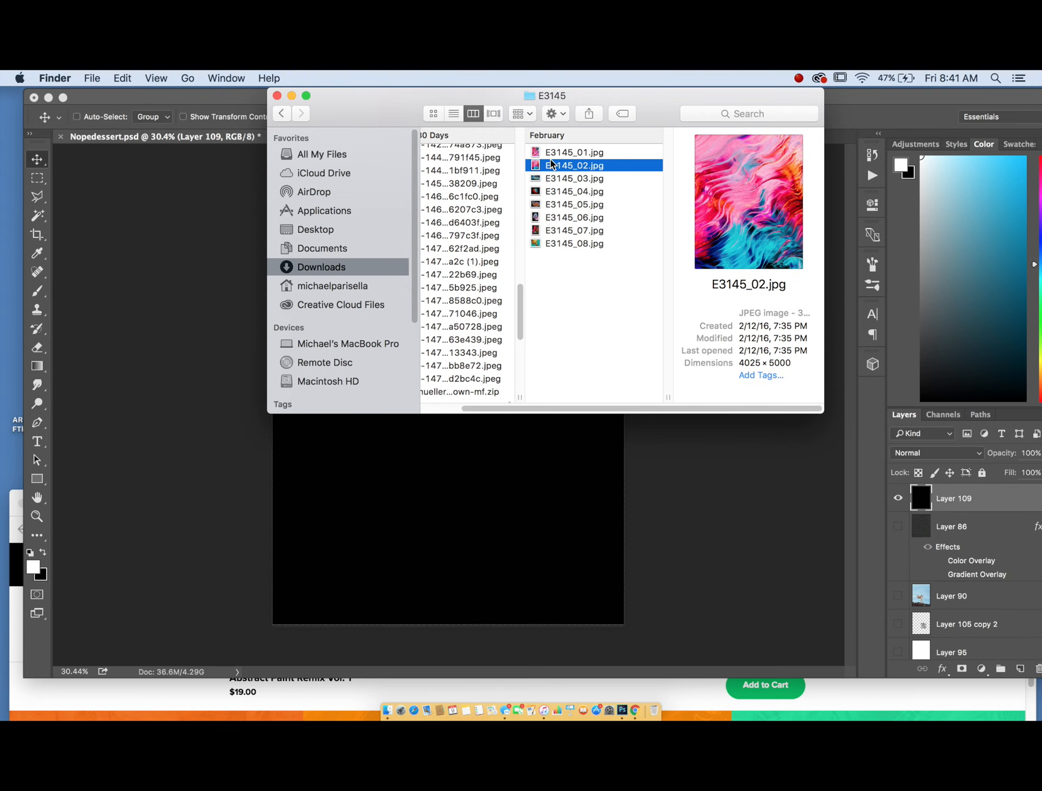
pyautogui.moveTo(550, 159); pyautogui.dragTo(488, 441)
pyautogui.moveTo(585, 587); pyautogui.dragTo(435, 398)
pyautogui.moveTo(388, 340); pyautogui.dragTo(457, 438)
pyautogui.moveTo(546, 531); pyautogui.dragTo(448, 456)
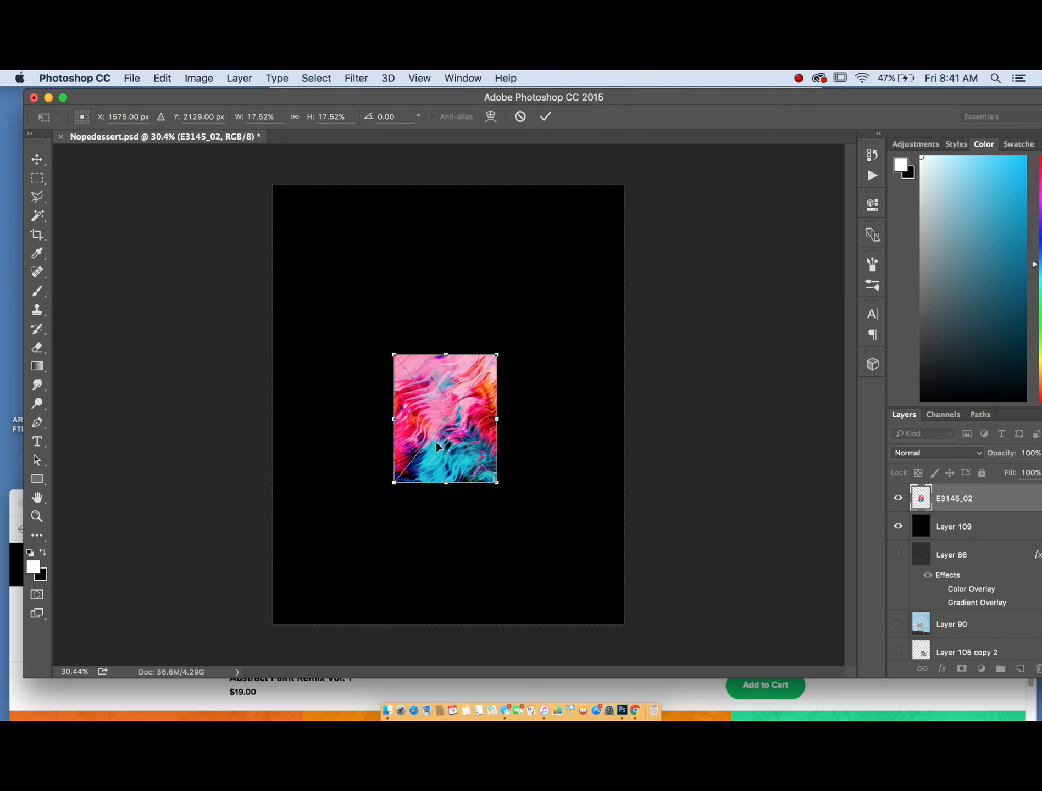
# - Fit the canvas on screen, nudge the placed image slightly, and commit the placement
pyautogui.press('super+0')
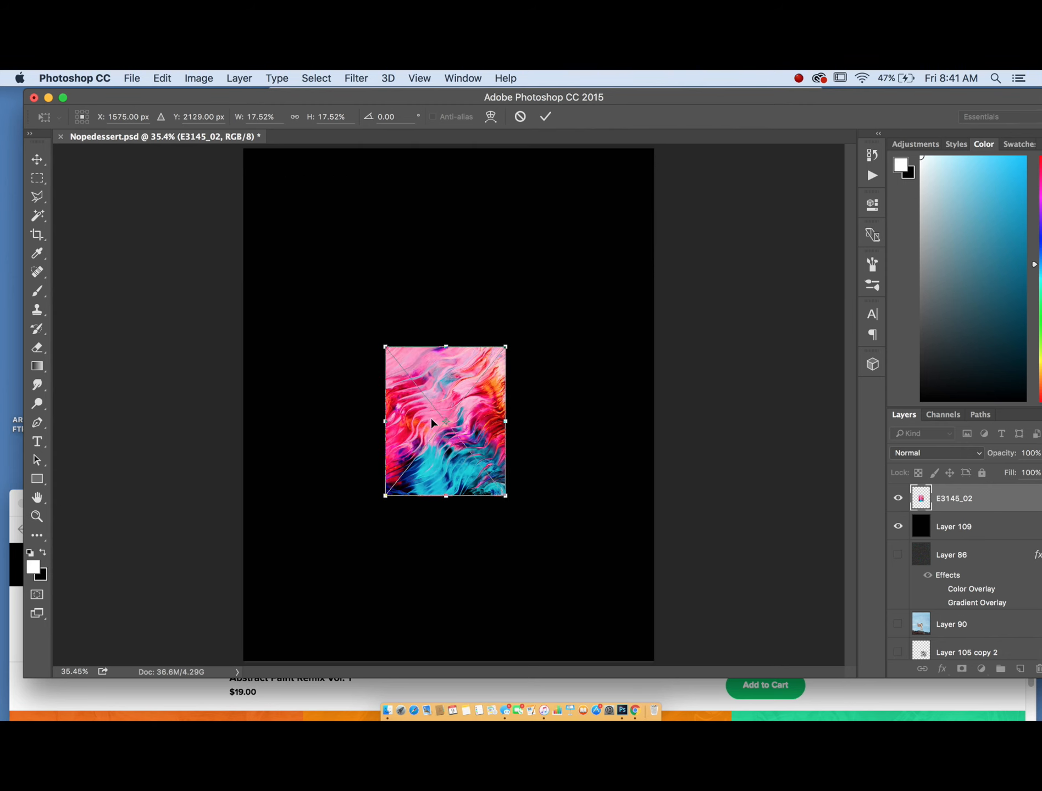
pyautogui.moveTo(445, 449); pyautogui.dragTo(443, 443)
pyautogui.press('Return')
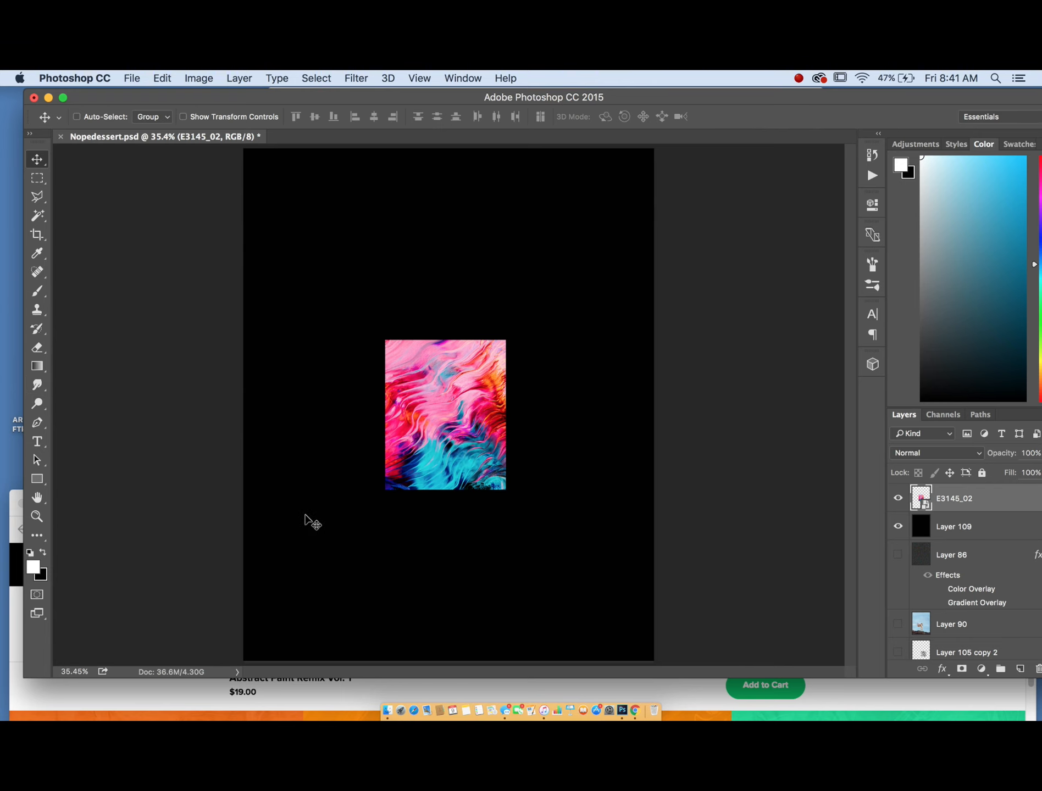
# - Rasterize the E3145_02 paint image layer so it can be edited with the Smudge tool
pyautogui.scroll(-2, 305, 517)
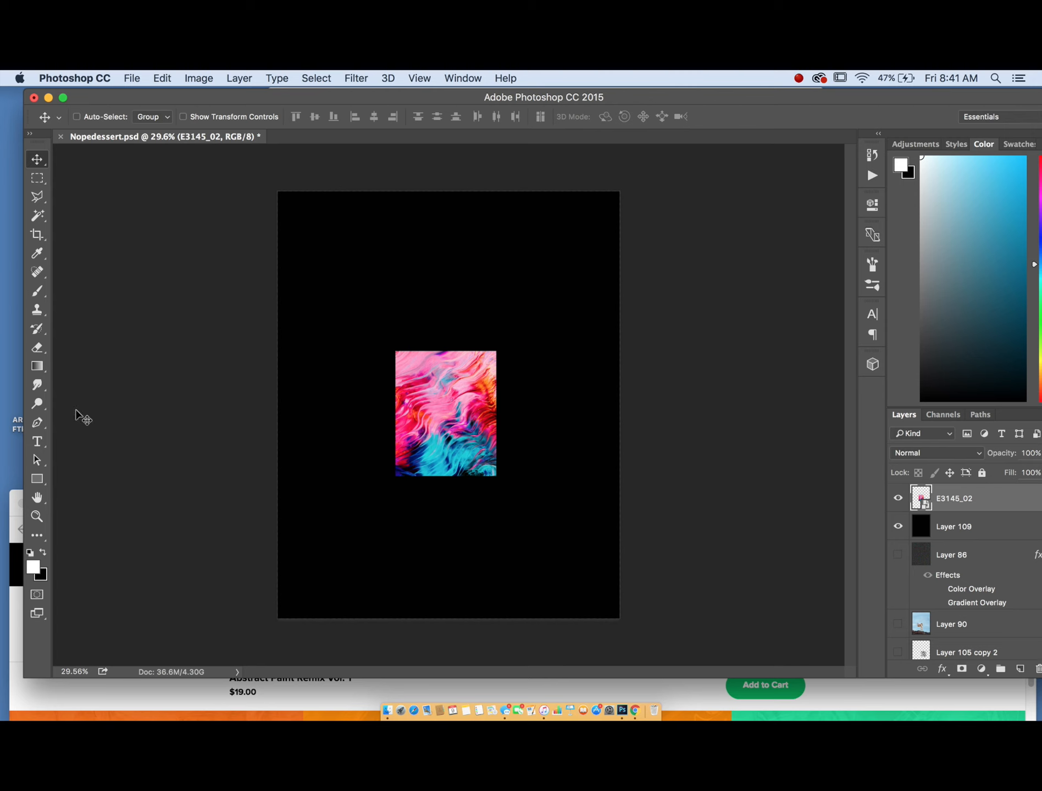
pyautogui.click(36, 386)
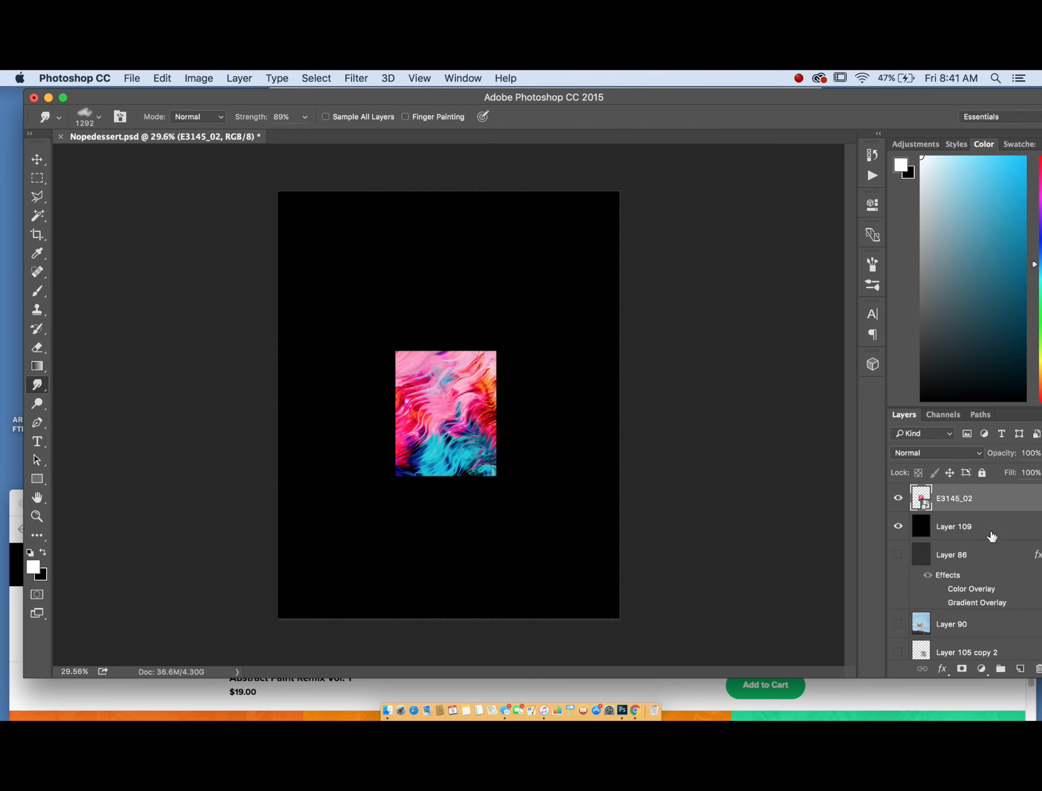
pyautogui.rightClick(1000, 505)
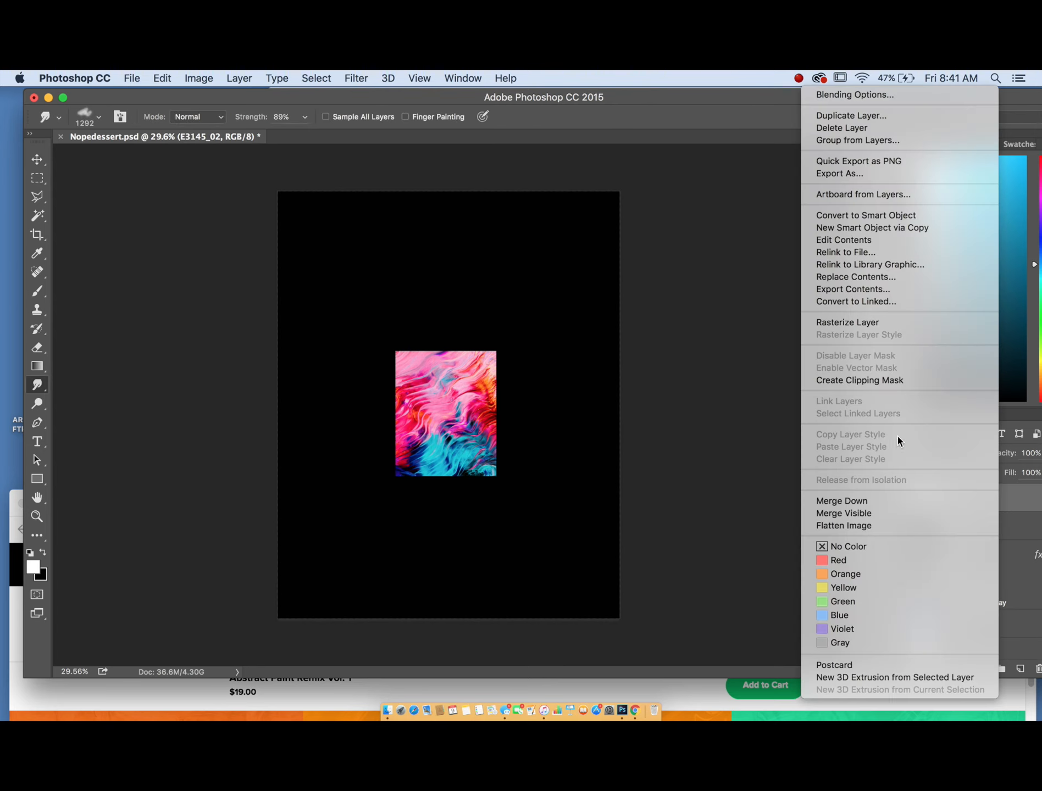
pyautogui.click(876, 318)
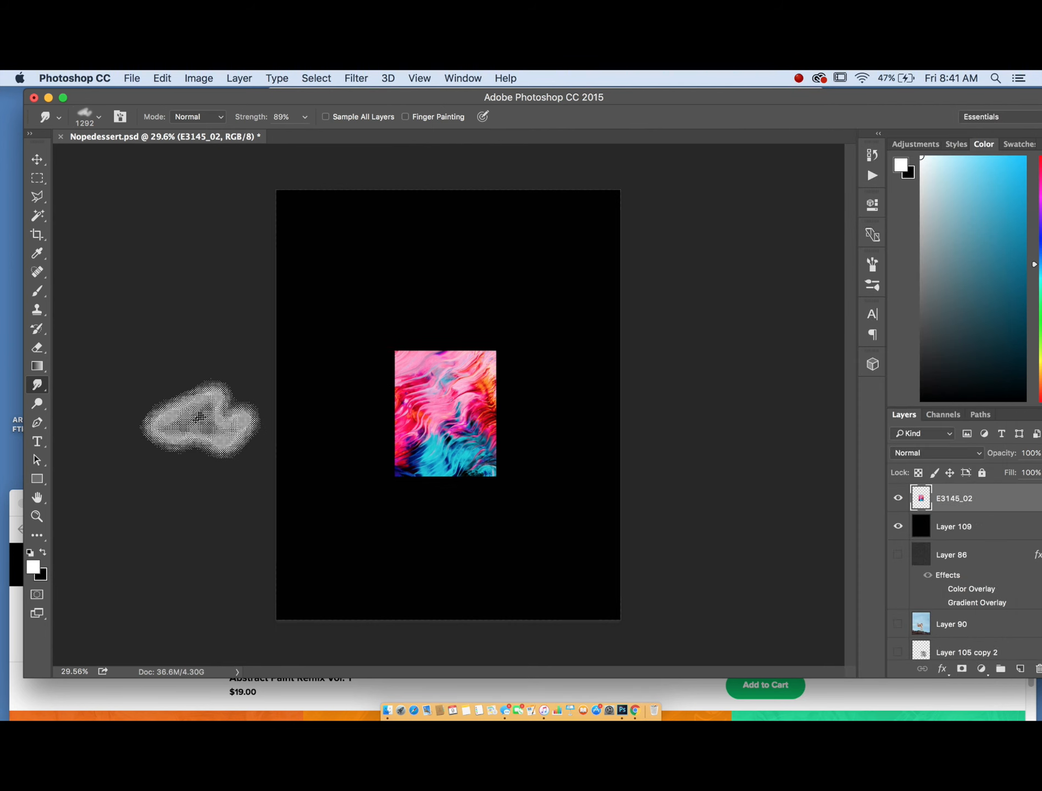
# - Try a Smudge stroke upward through the paint image and undo it
pyautogui.scroll(2, 199, 418)
pyautogui.moveTo(455, 431); pyautogui.dragTo(456, 369)
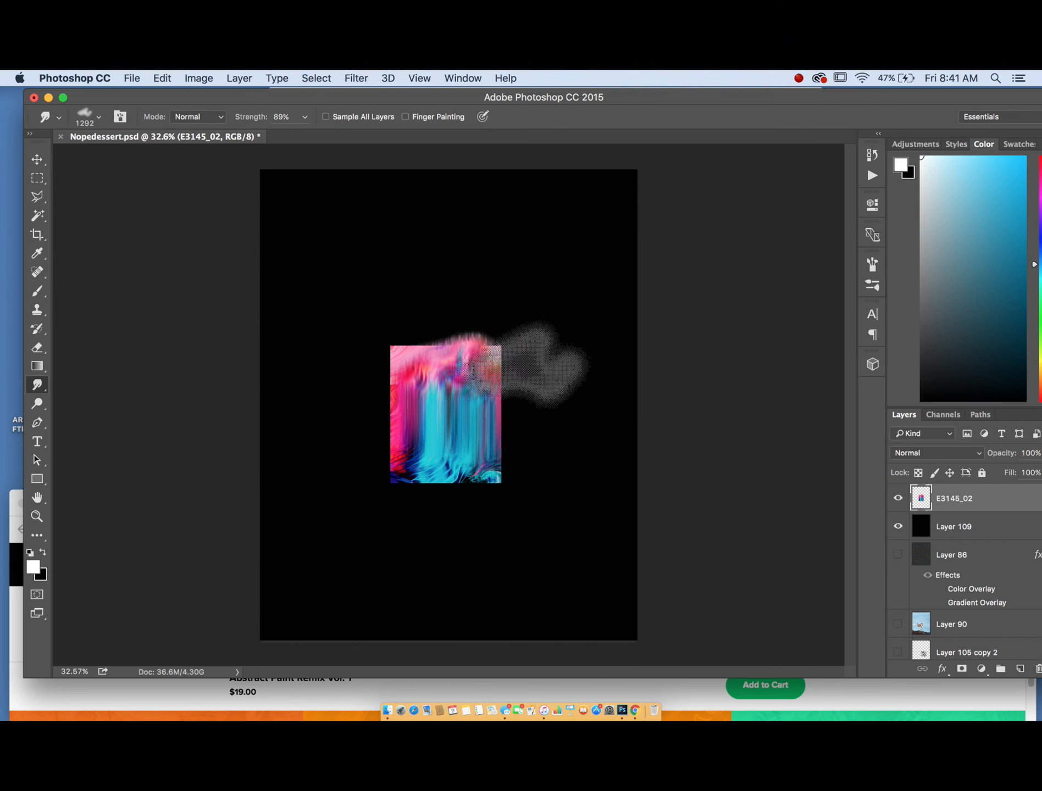
pyautogui.press('super+z')
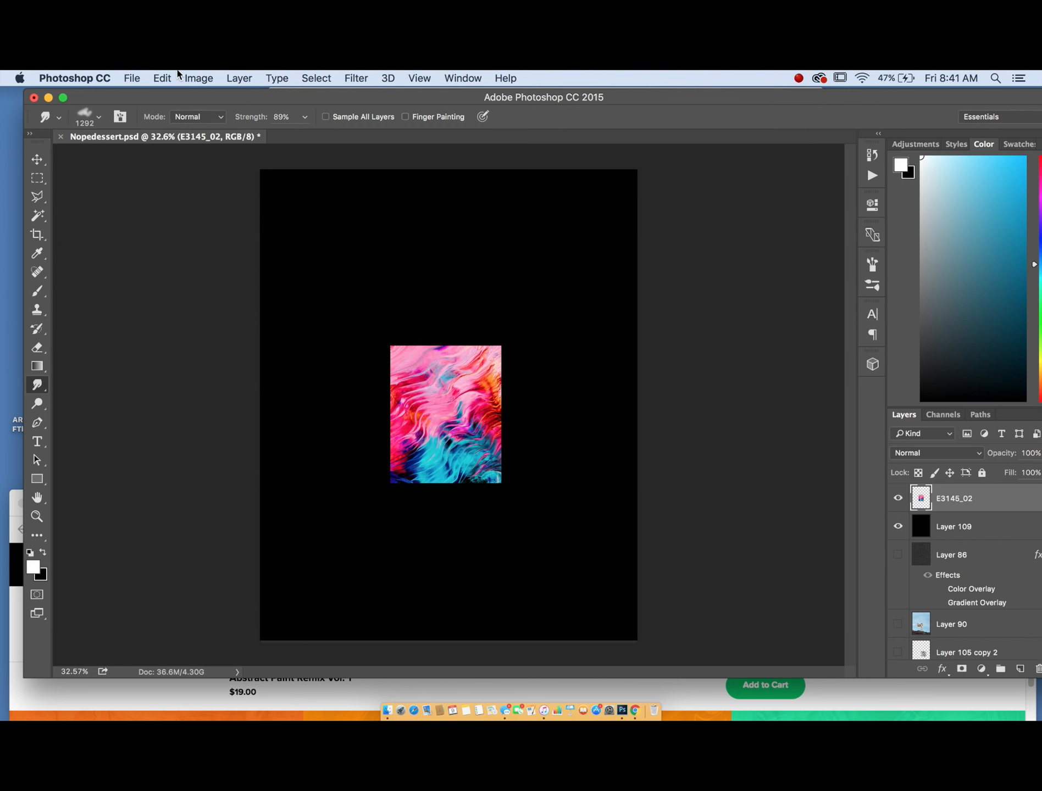
# - Free Transform the paint image to about 198% width and height, reposition it and commit
pyautogui.click(174, 78)
pyautogui.moveTo(208, 387)
pyautogui.click(399, 409)
pyautogui.moveTo(391, 346); pyautogui.dragTo(264, 211)
pyautogui.moveTo(420, 308); pyautogui.dragTo(462, 366)
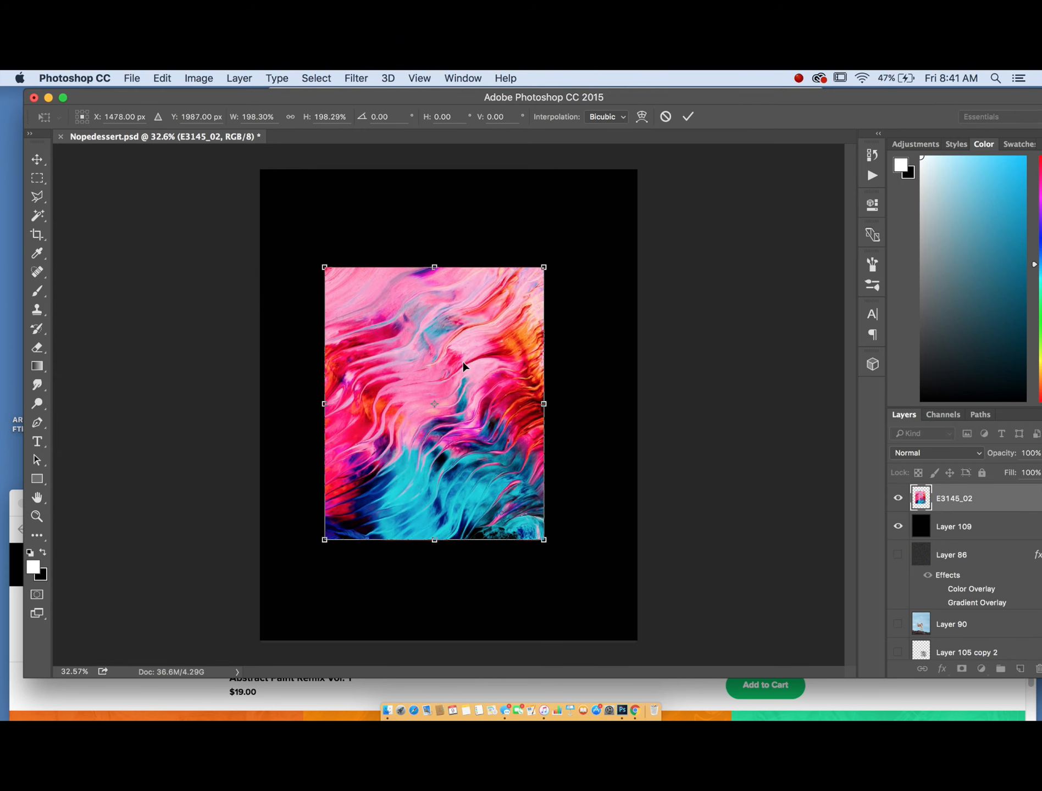
pyautogui.press('Return')
# - Smudge the enlarged image upward, then step back twice to remove the smudge and the scaling
pyautogui.moveTo(482, 493); pyautogui.dragTo(483, 368)
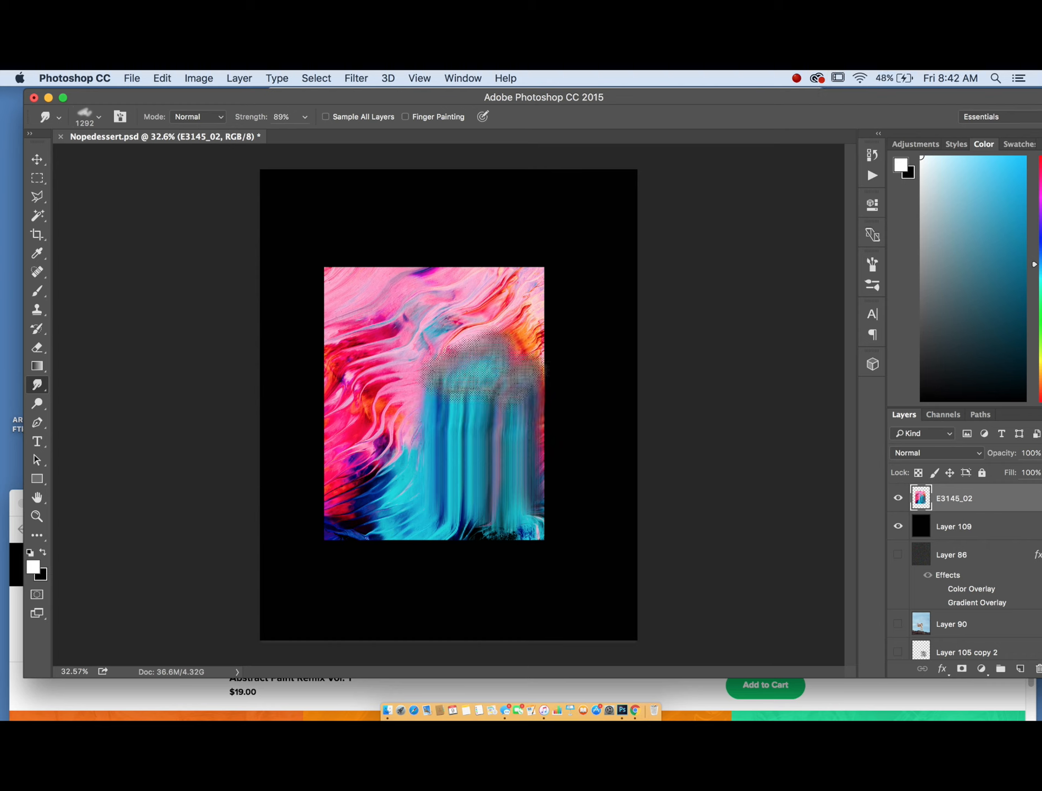
pyautogui.press('super+alt+z')
pyautogui.press('super+alt+z')
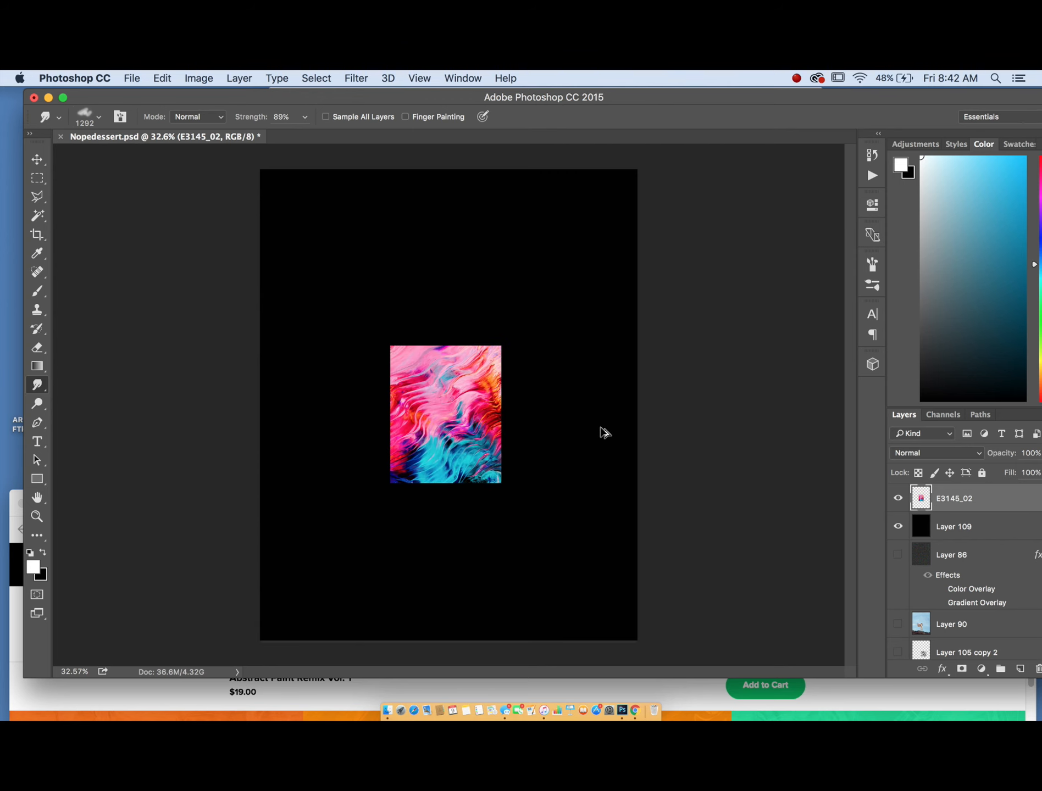
# - Move the paint image slightly downward and switch back to the Smudge tool
pyautogui.click(37, 158)
pyautogui.moveTo(486, 419); pyautogui.dragTo(487, 446)
pyautogui.click(37, 384)
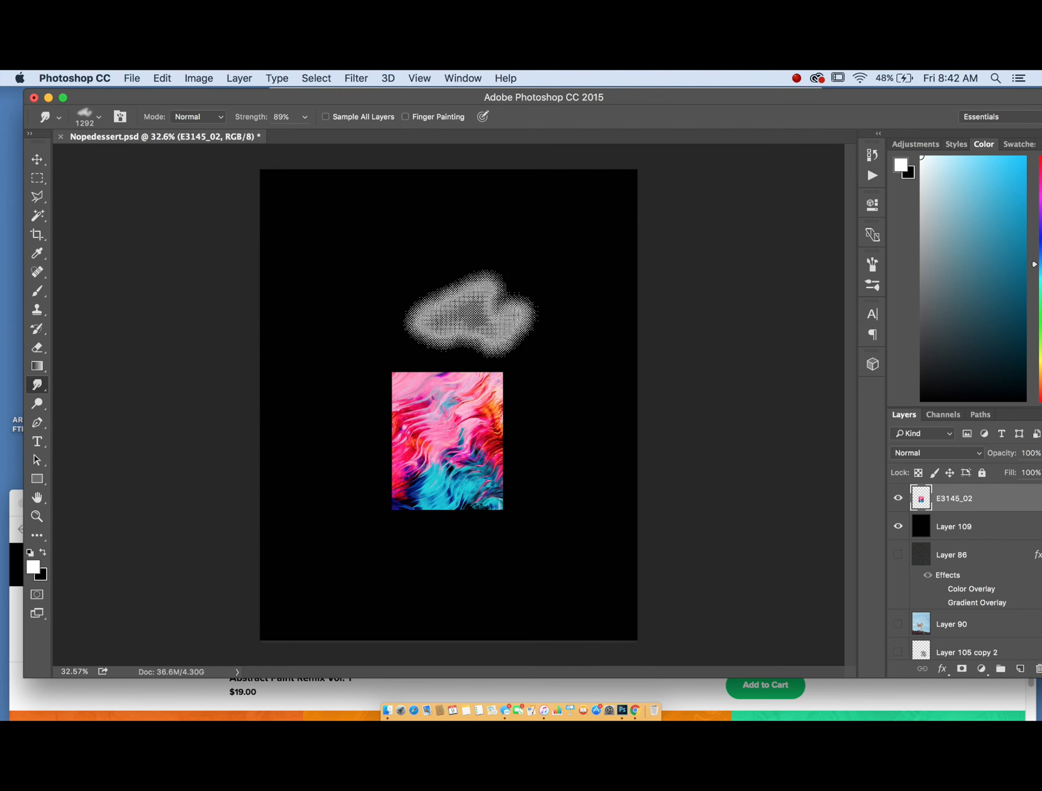
# - Smudge the centre of the paint image upward past its top edge, replacing an undone stroke
pyautogui.scroll(1, 478, 411)
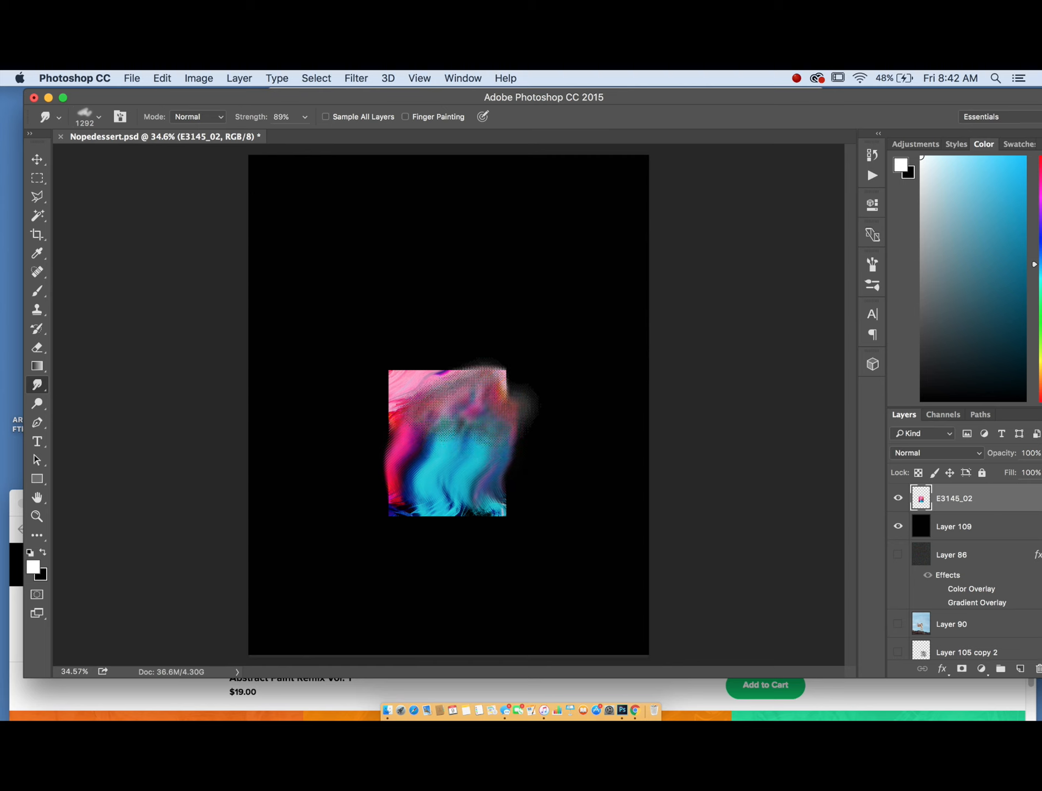
pyautogui.press('super+z')
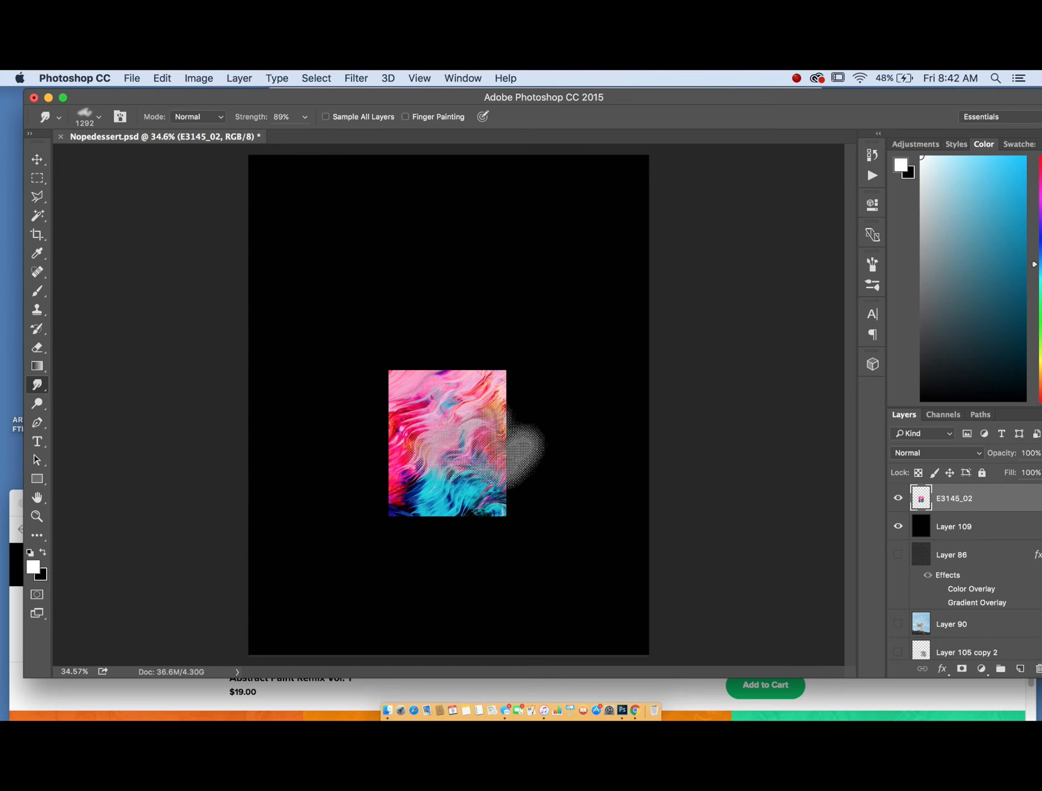
pyautogui.moveTo(483, 380); pyautogui.dragTo(471, 323)
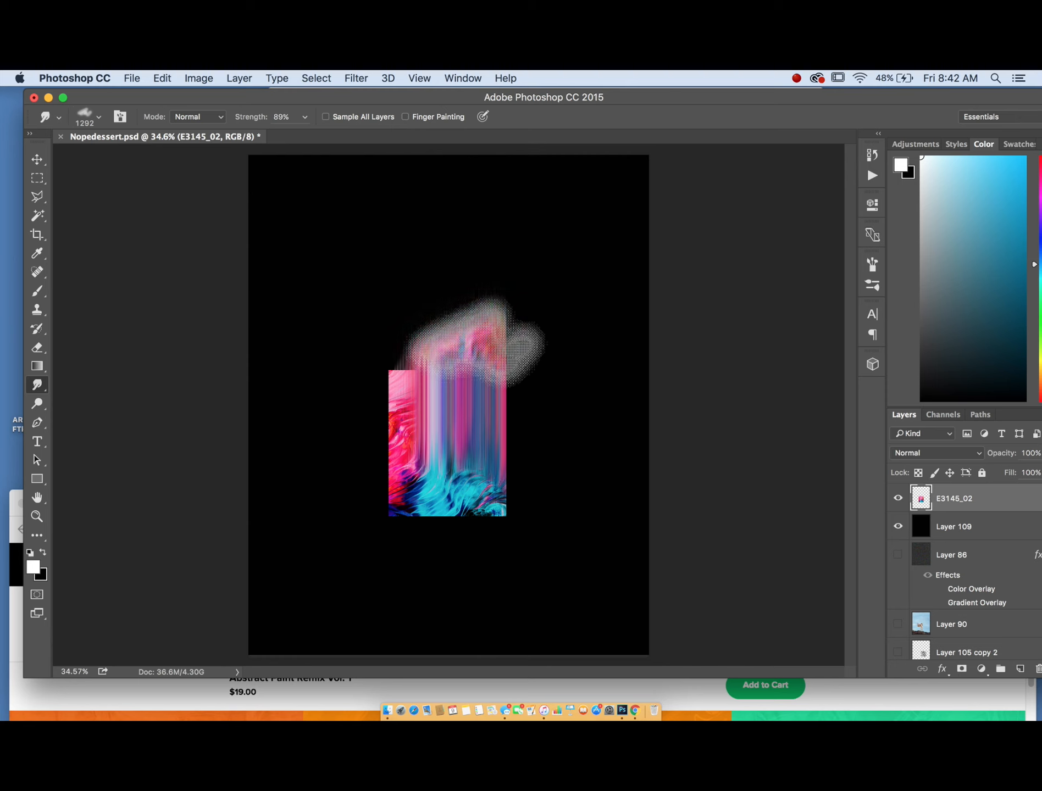
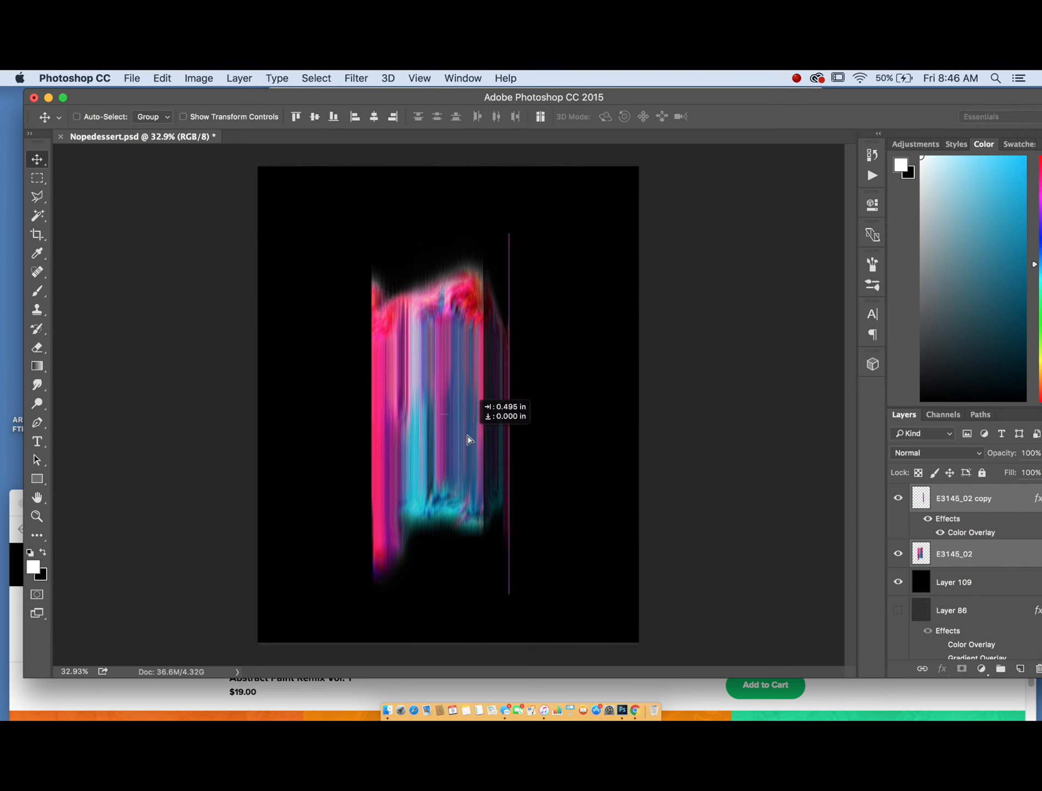
pyautogui.scroll(-2, 346, 457)
pyautogui.scroll(3, 330, 350)
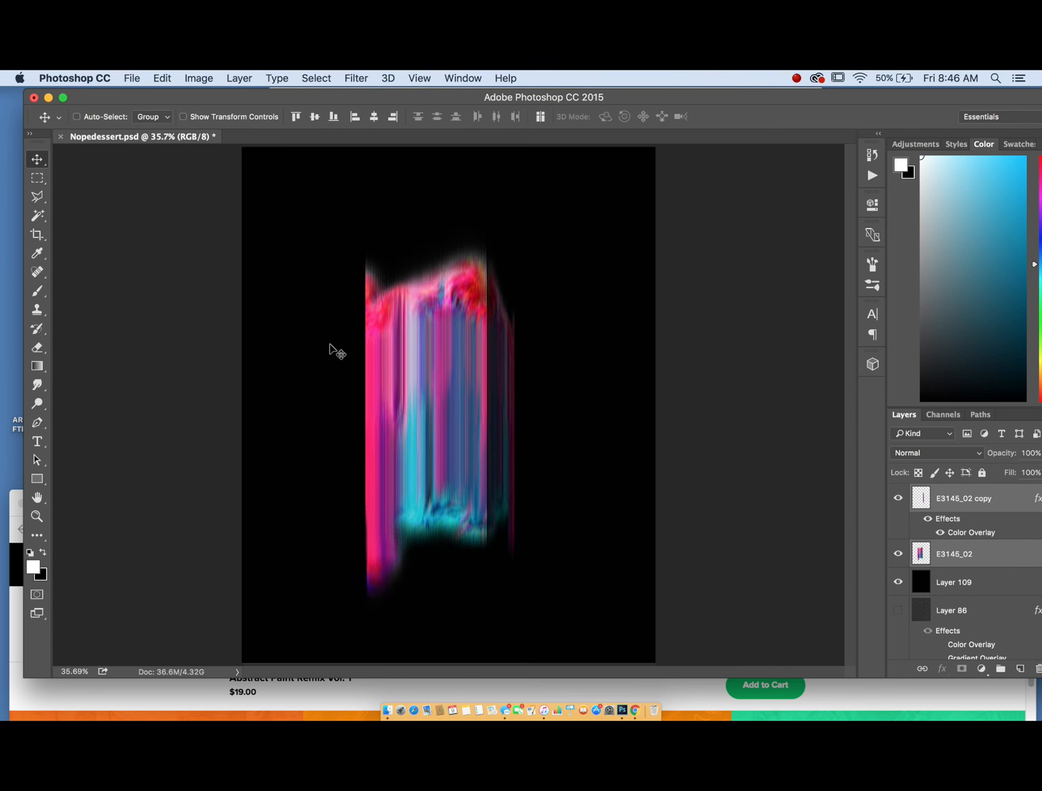
pyautogui.click(167, 77)
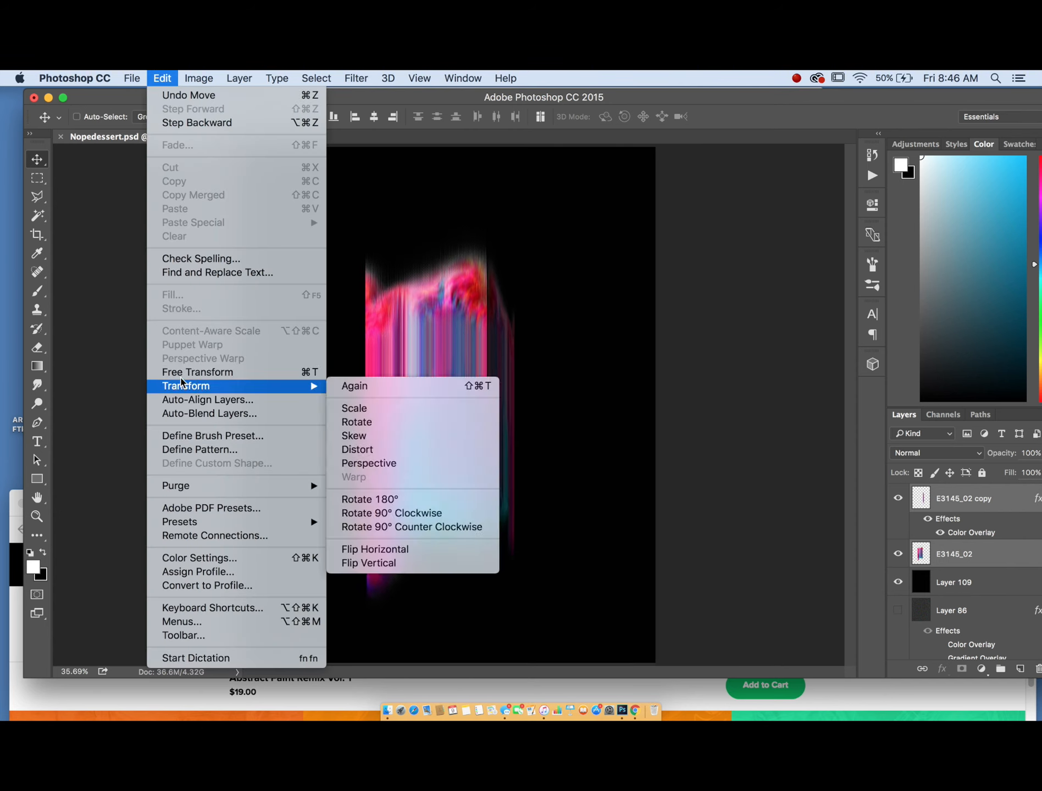
pyautogui.moveTo(313, 386)
pyautogui.click(382, 415)
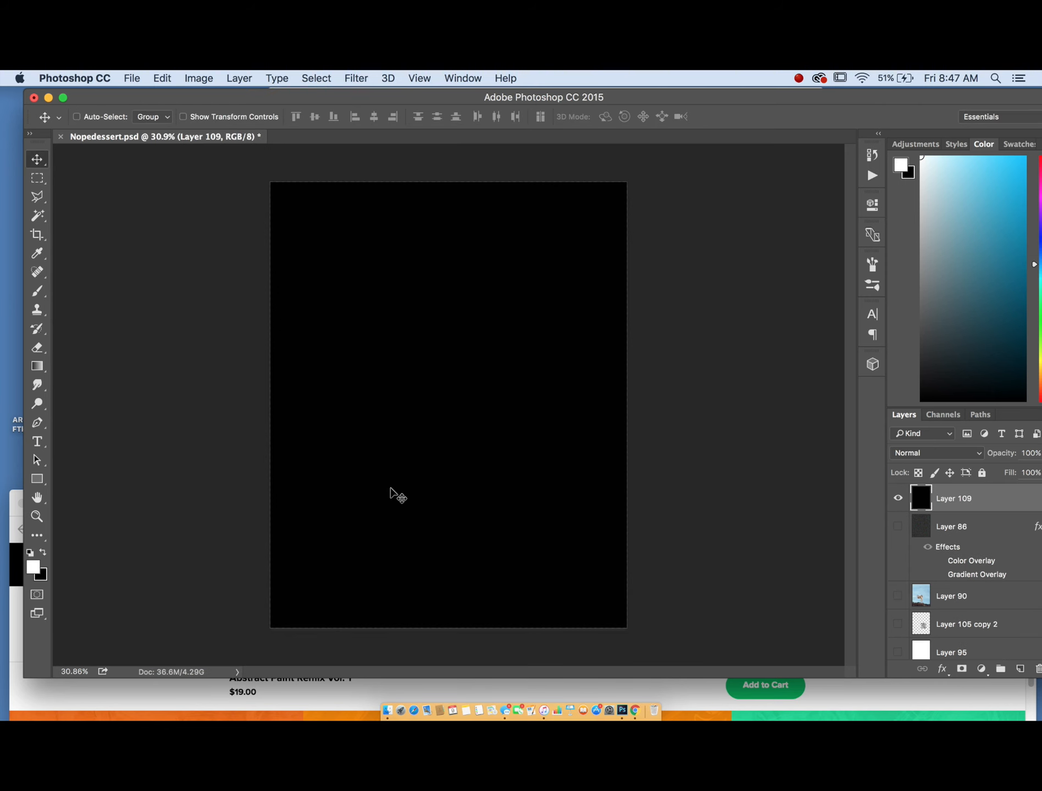
# - Switch to the browser and open the Reaction diffusion simulation tab, moving its window up
pyautogui.hotkey('ctrl', 'Up')
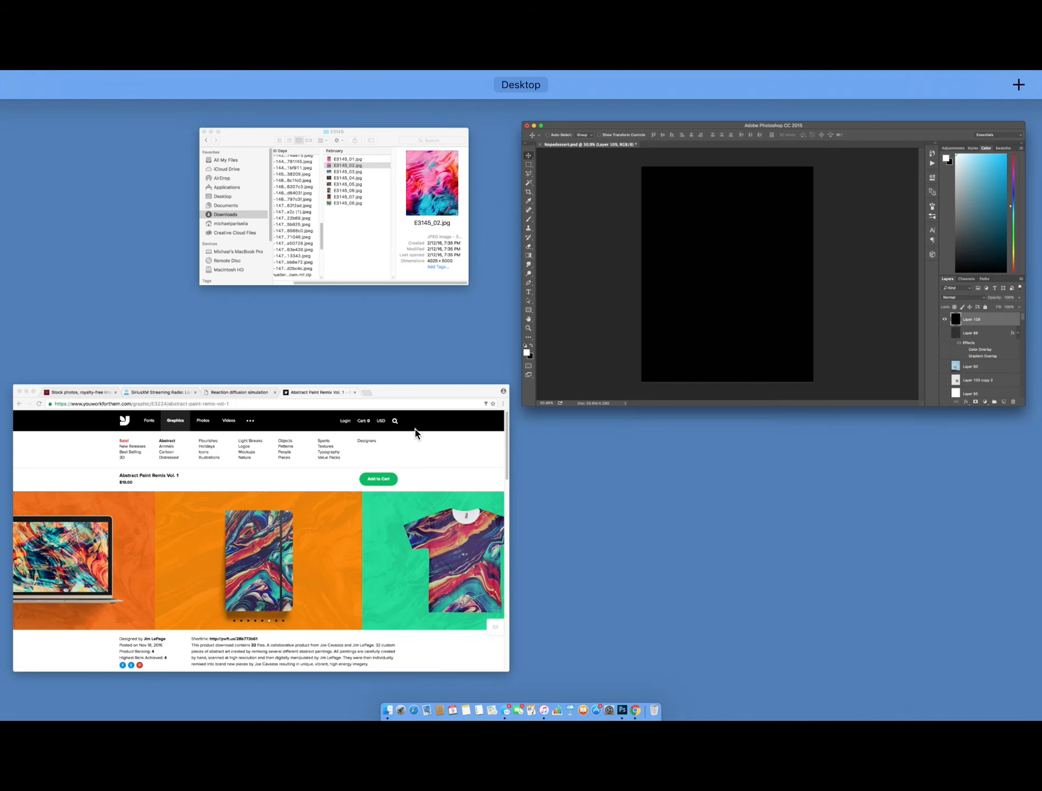
pyautogui.click(416, 429)
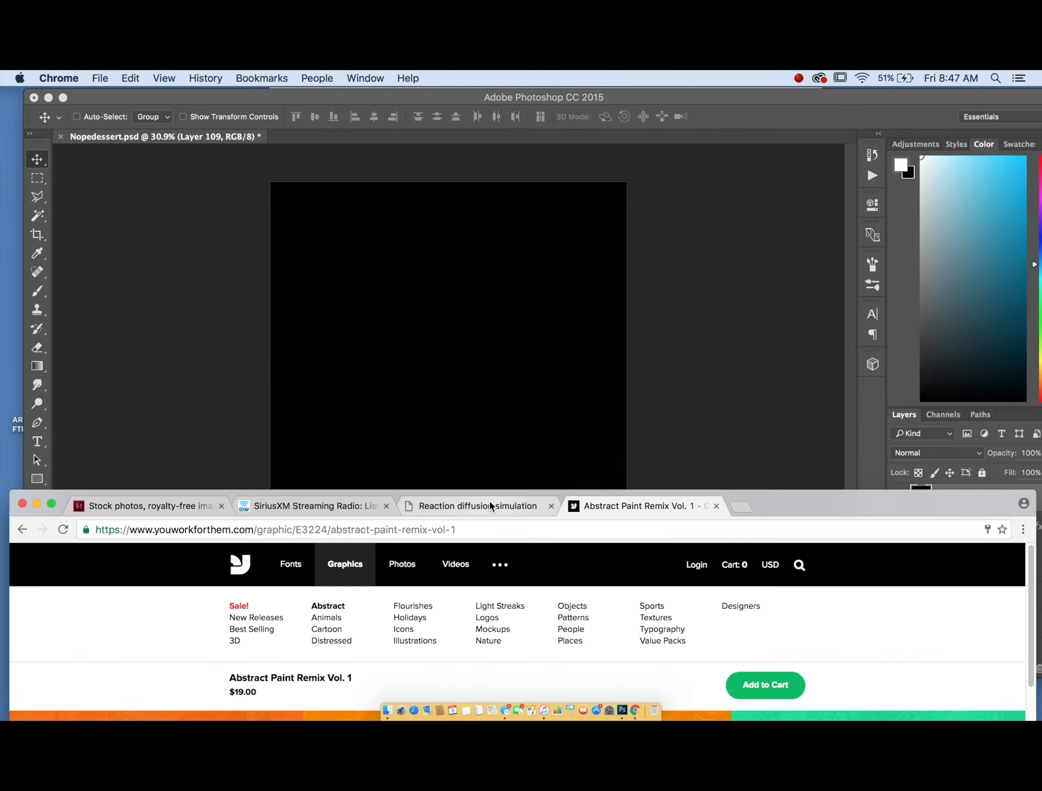
pyautogui.click(490, 504)
pyautogui.moveTo(803, 503); pyautogui.dragTo(792, 169)
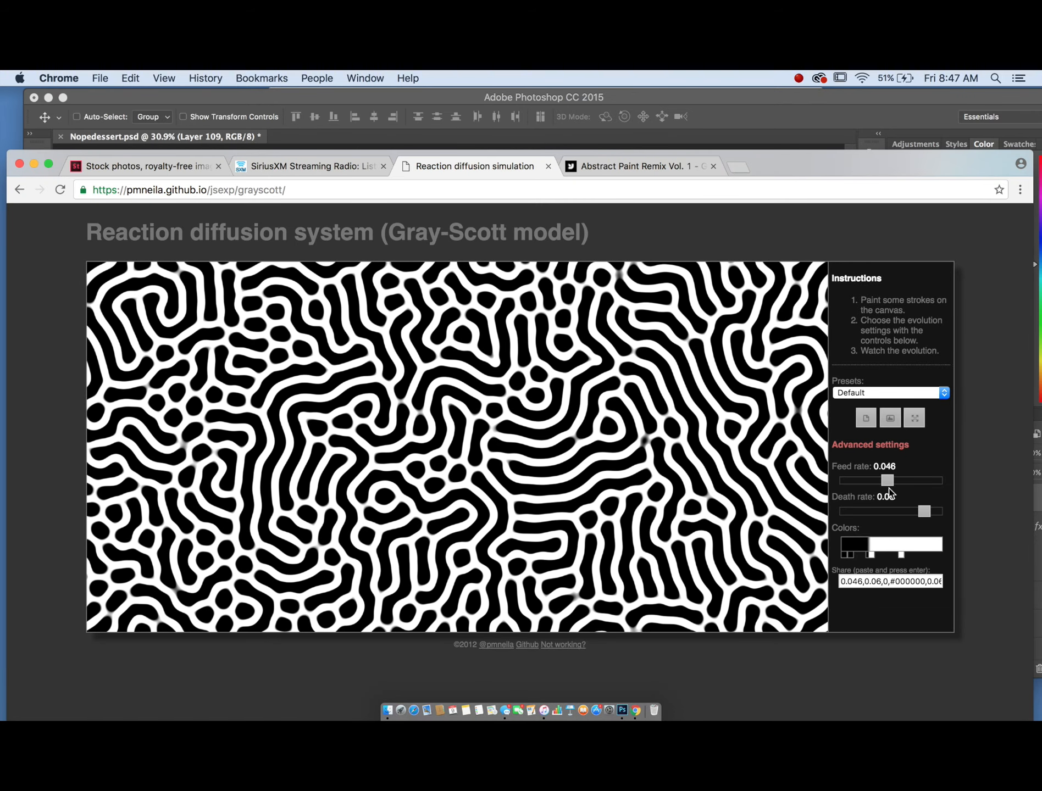
# - Adjust the Gray-Scott simulation's Feed rate until it settles at 0.045 to grow a maze-like pattern
pyautogui.moveTo(885, 479); pyautogui.dragTo(892, 479)
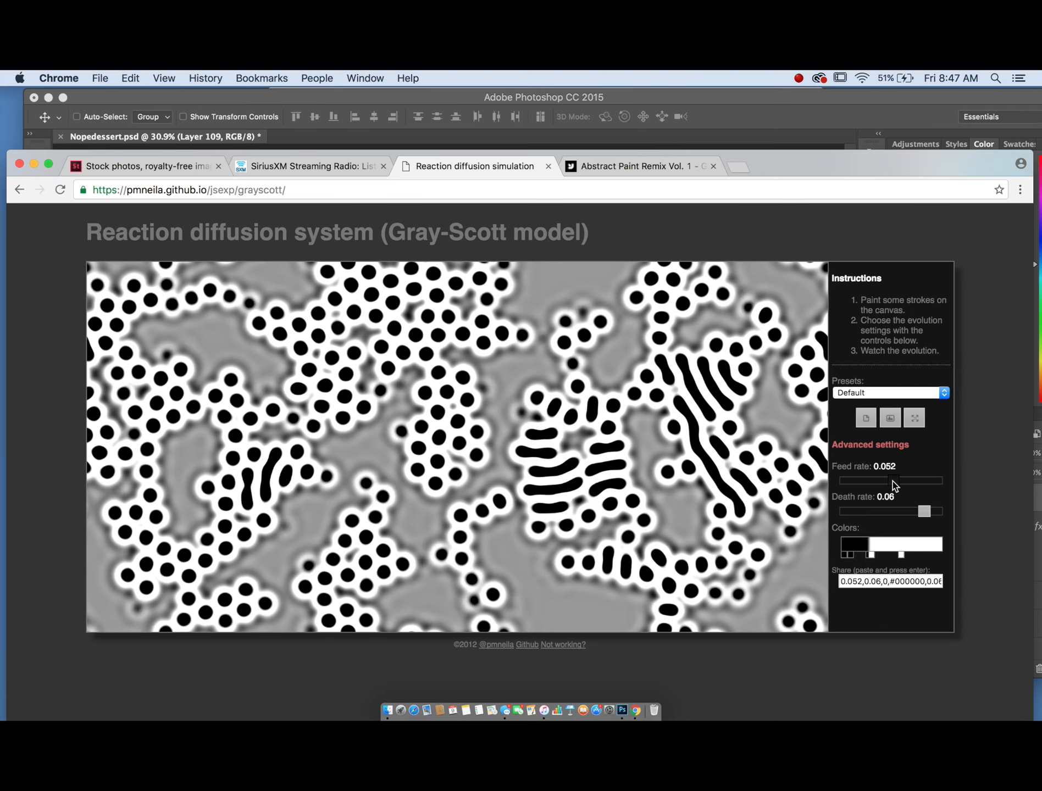
pyautogui.moveTo(892, 482); pyautogui.dragTo(888, 482)
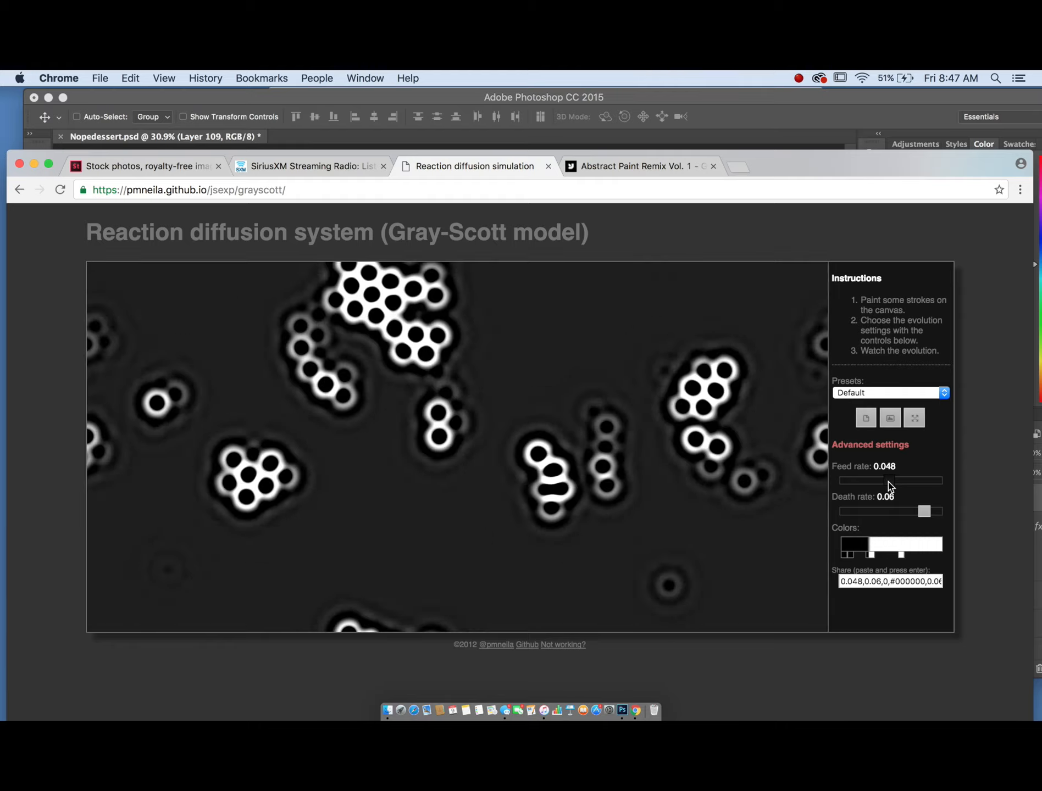
pyautogui.moveTo(872, 555); pyautogui.dragTo(869, 558)
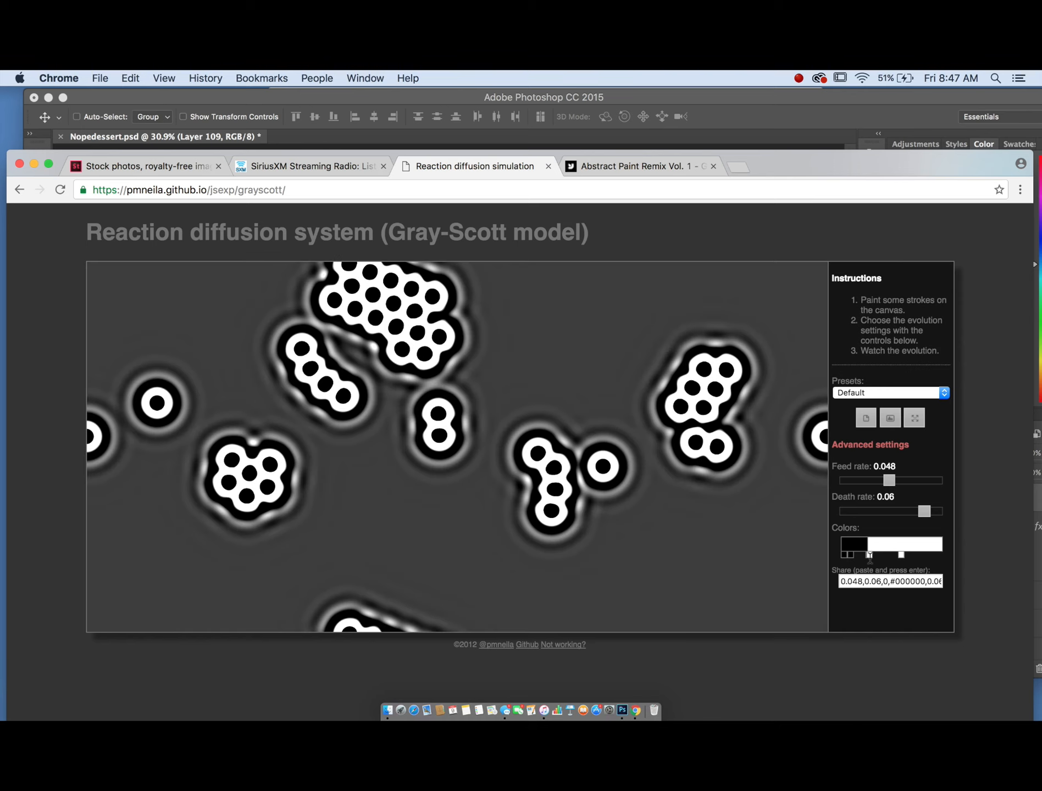
pyautogui.moveTo(885, 484); pyautogui.dragTo(880, 484)
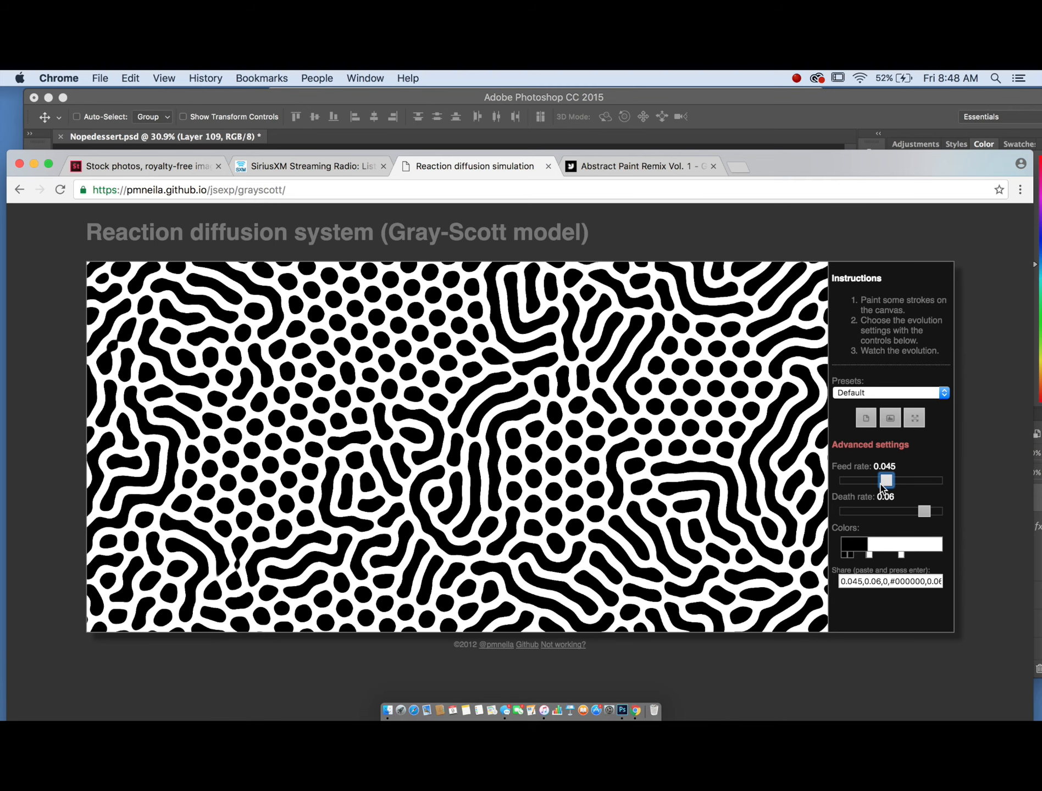
# - Export a snapshot image of the pattern and drag it from the browser into the Photoshop document
pyautogui.click(891, 418)
pyautogui.moveTo(942, 166); pyautogui.dragTo(945, 411)
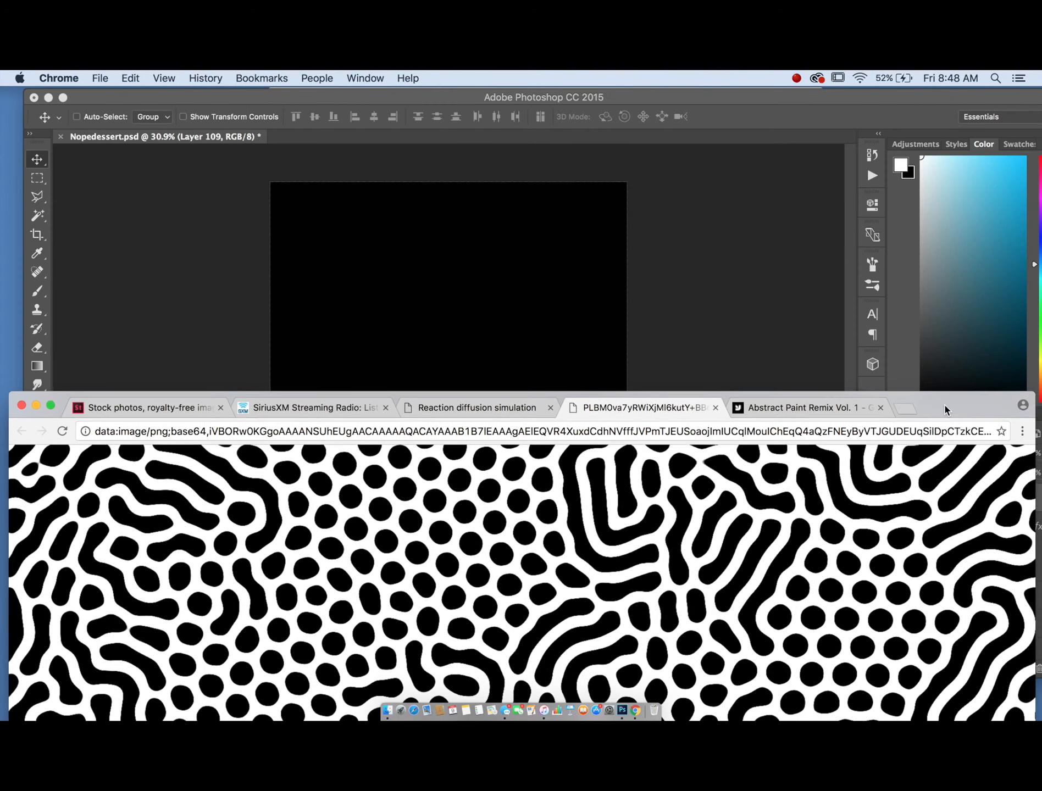
pyautogui.moveTo(732, 560); pyautogui.dragTo(460, 393)
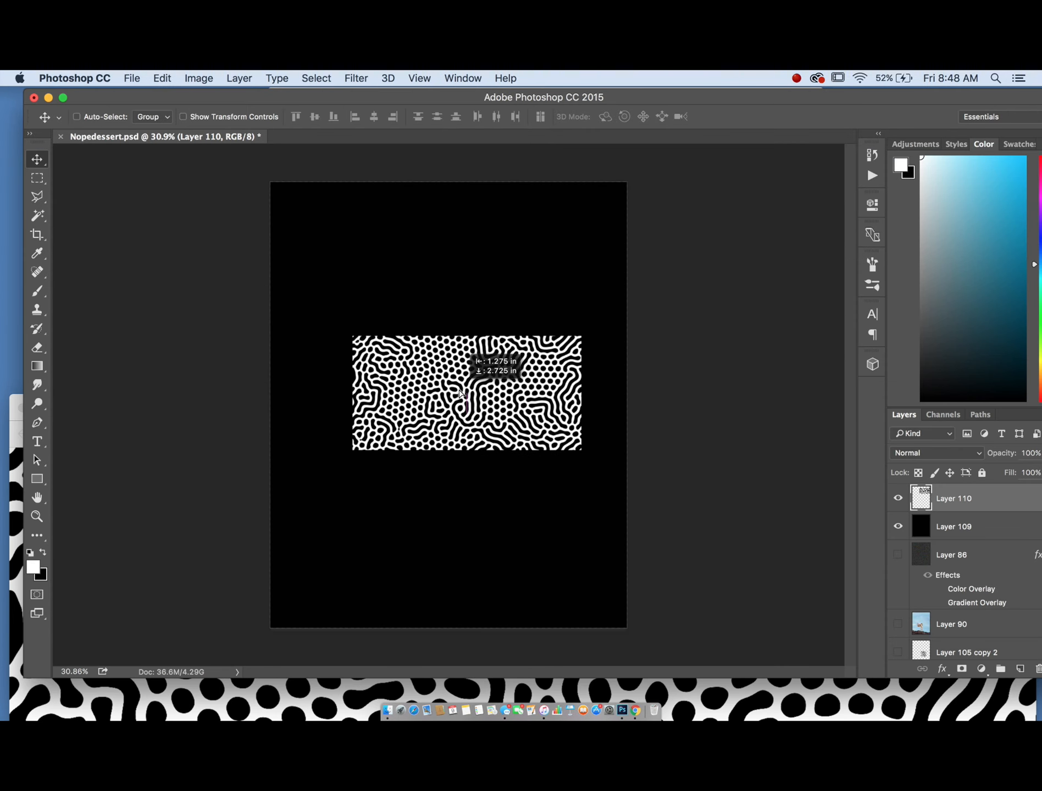
# - Rotate the pattern layer 90° and position it as a tall vertical strip on the poster
pyautogui.click(173, 77)
pyautogui.moveTo(218, 385)
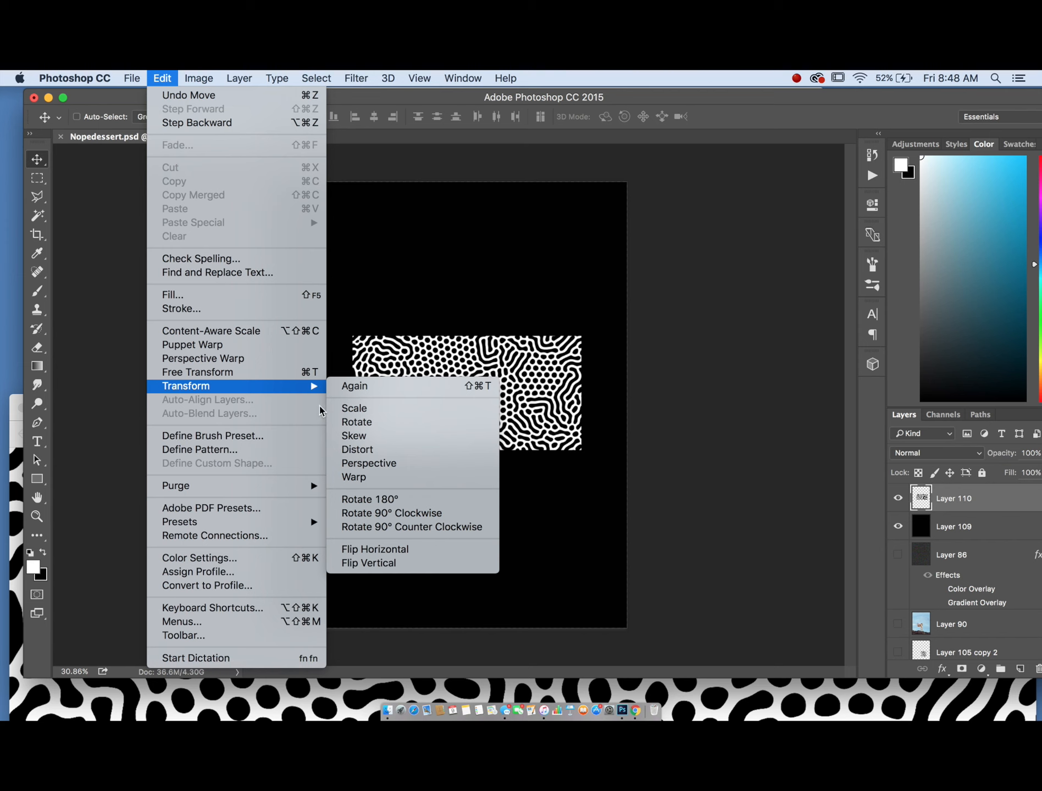
pyautogui.click(338, 422)
pyautogui.moveTo(532, 275); pyautogui.dragTo(568, 462)
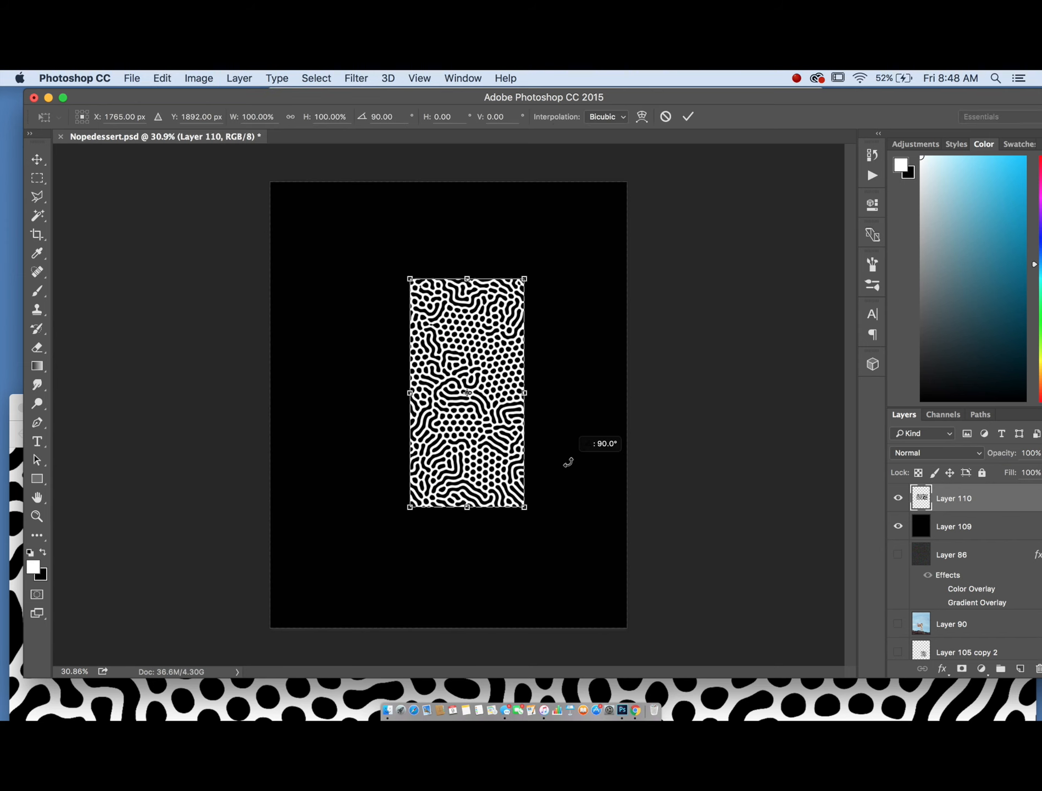
pyautogui.moveTo(504, 450); pyautogui.dragTo(439, 306)
pyautogui.press('Return')
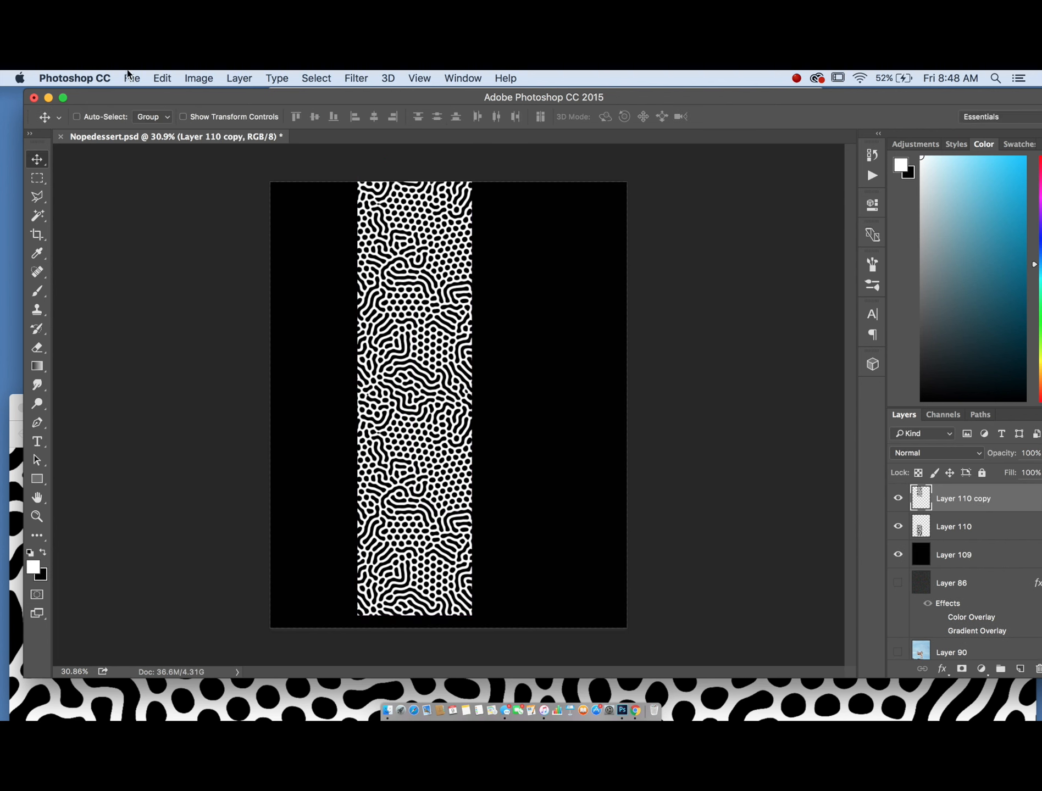
pyautogui.click(162, 78)
pyautogui.moveTo(325, 387)
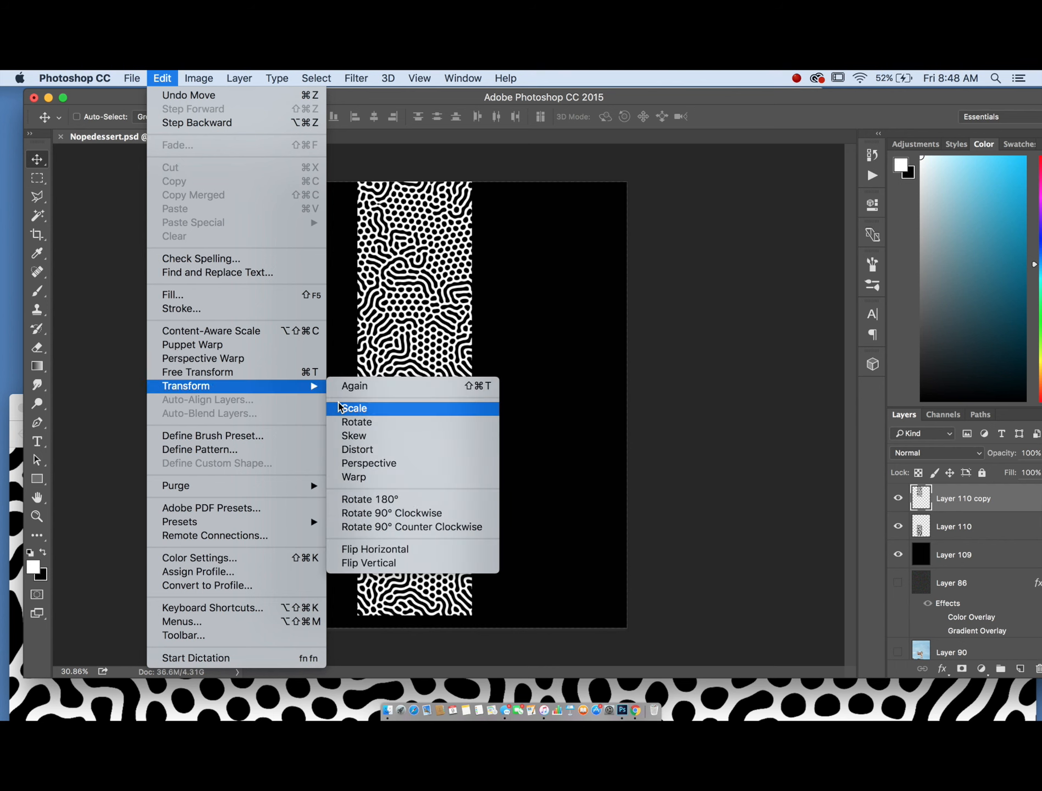
pyautogui.click(339, 407)
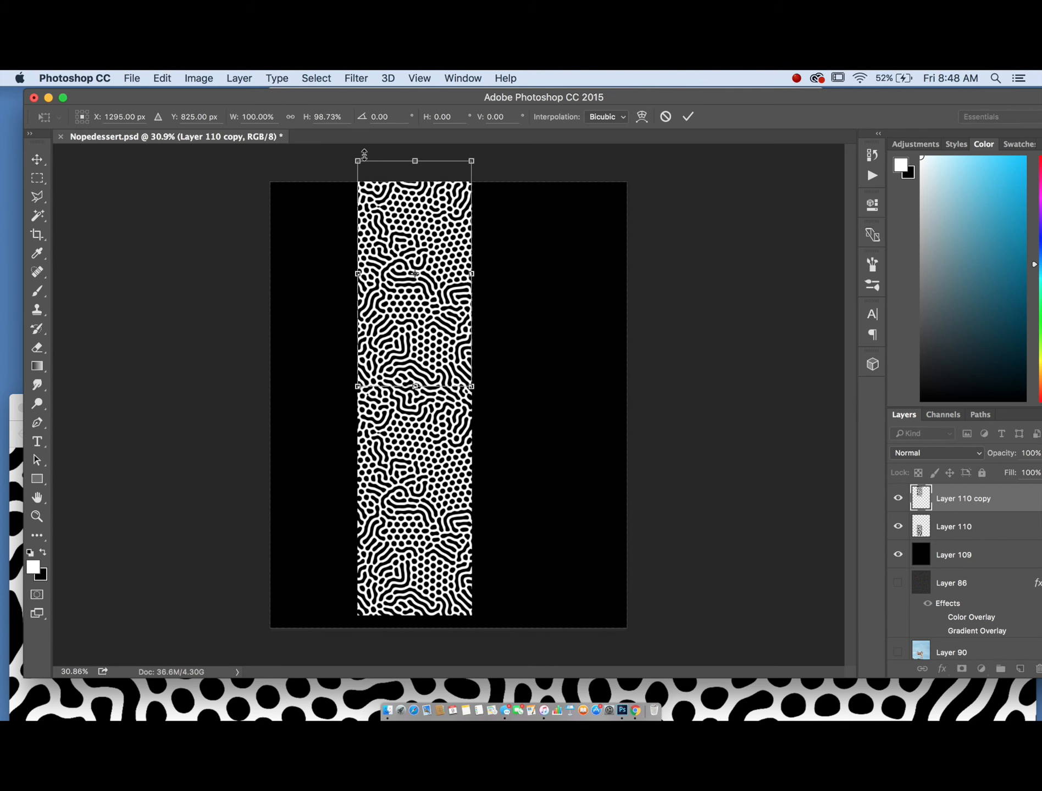
pyautogui.press('Return')
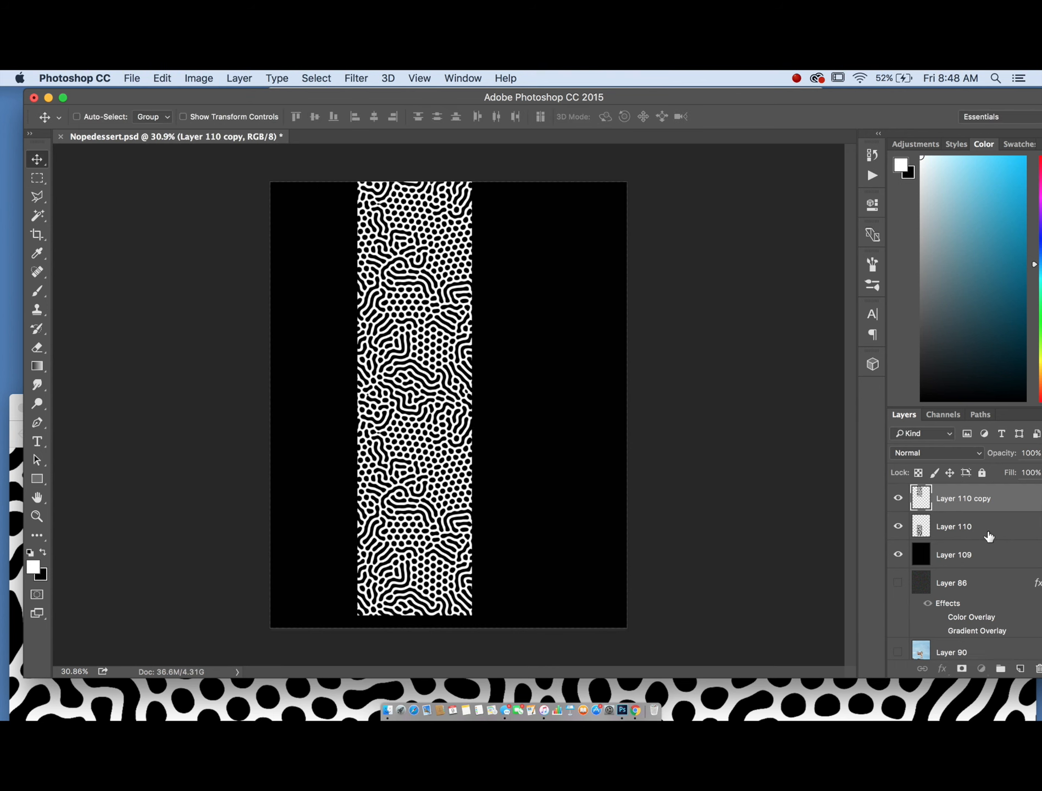
# - Delete the underlying Layer 110, keeping only its copy
pyautogui.keyDown('shift'); pyautogui.click(988, 537); pyautogui.keyUp('shift')
pyautogui.rightClick(988, 536)
pyautogui.click(808, 501)
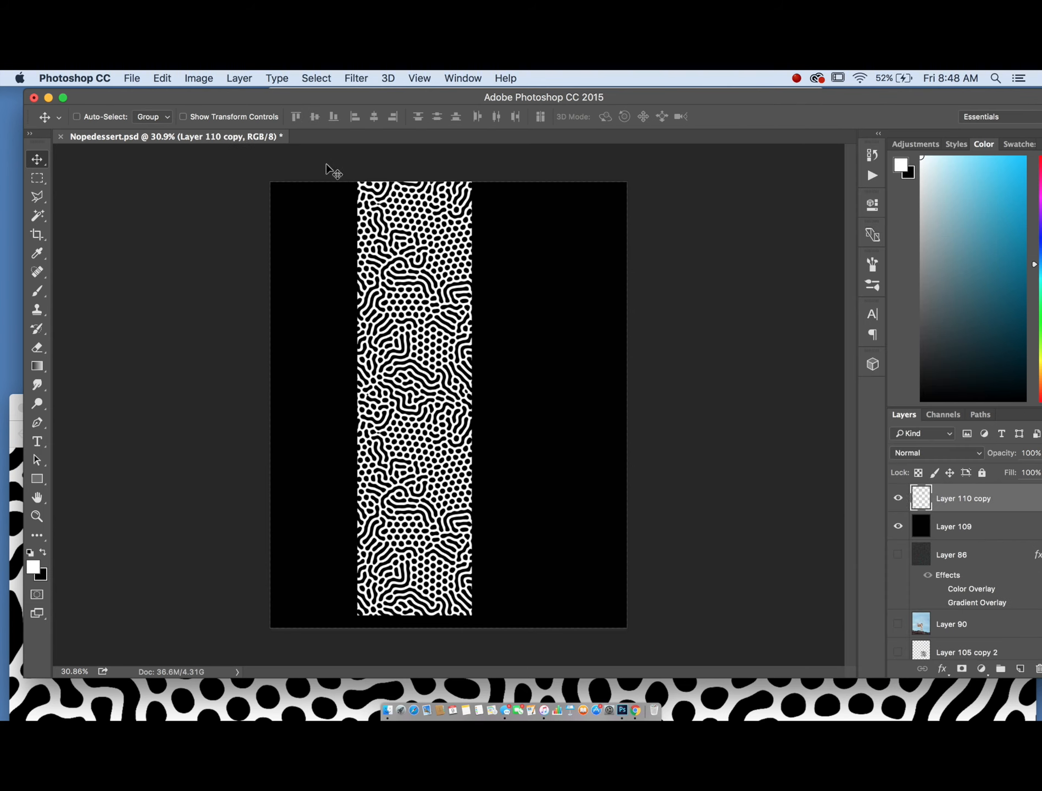
# - Scale the pattern strip to about 79% and move it slightly upward
pyautogui.click(163, 78)
pyautogui.moveTo(209, 386)
pyautogui.click(343, 408)
pyautogui.moveTo(356, 158); pyautogui.dragTo(382, 256)
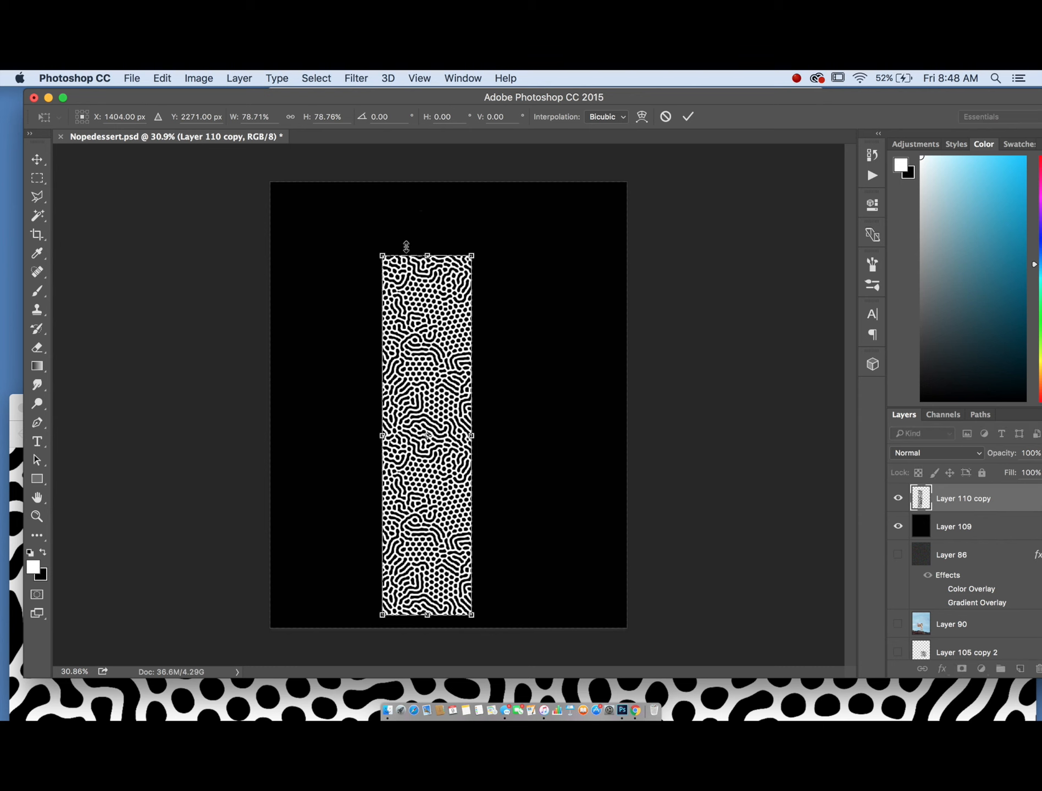
pyautogui.moveTo(442, 428); pyautogui.dragTo(442, 400)
pyautogui.press('Return')
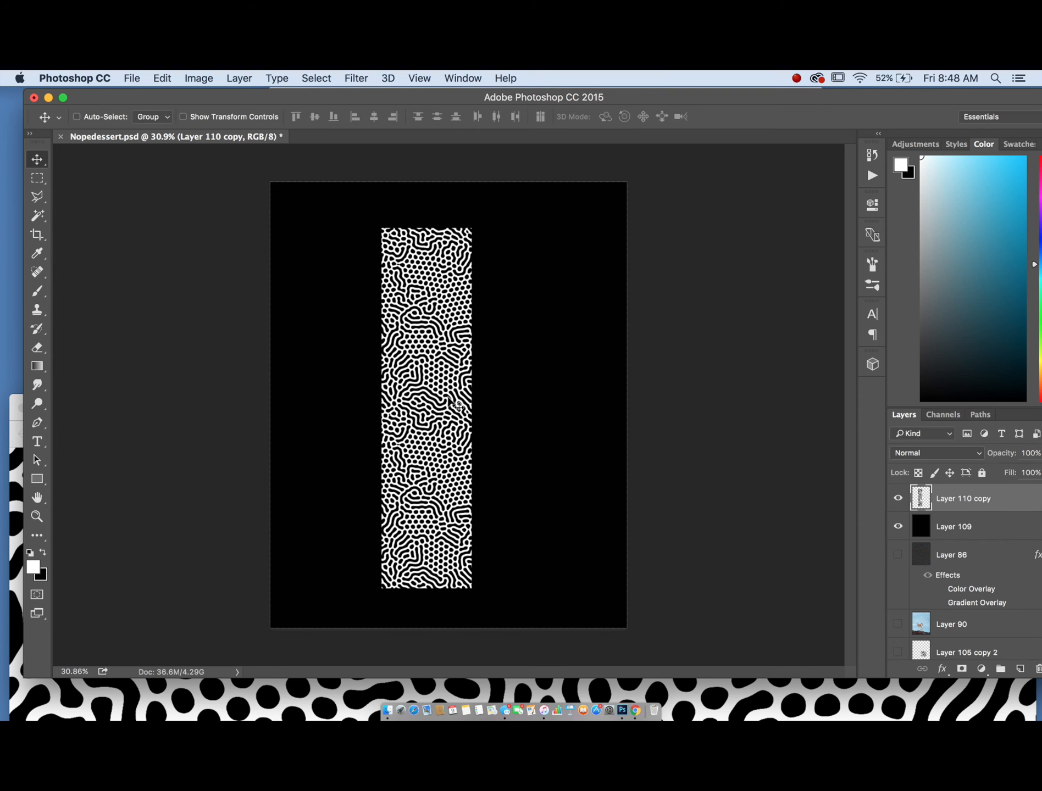
# - Select and delete the top portion of the pattern strip, then deselect
pyautogui.click(46, 176)
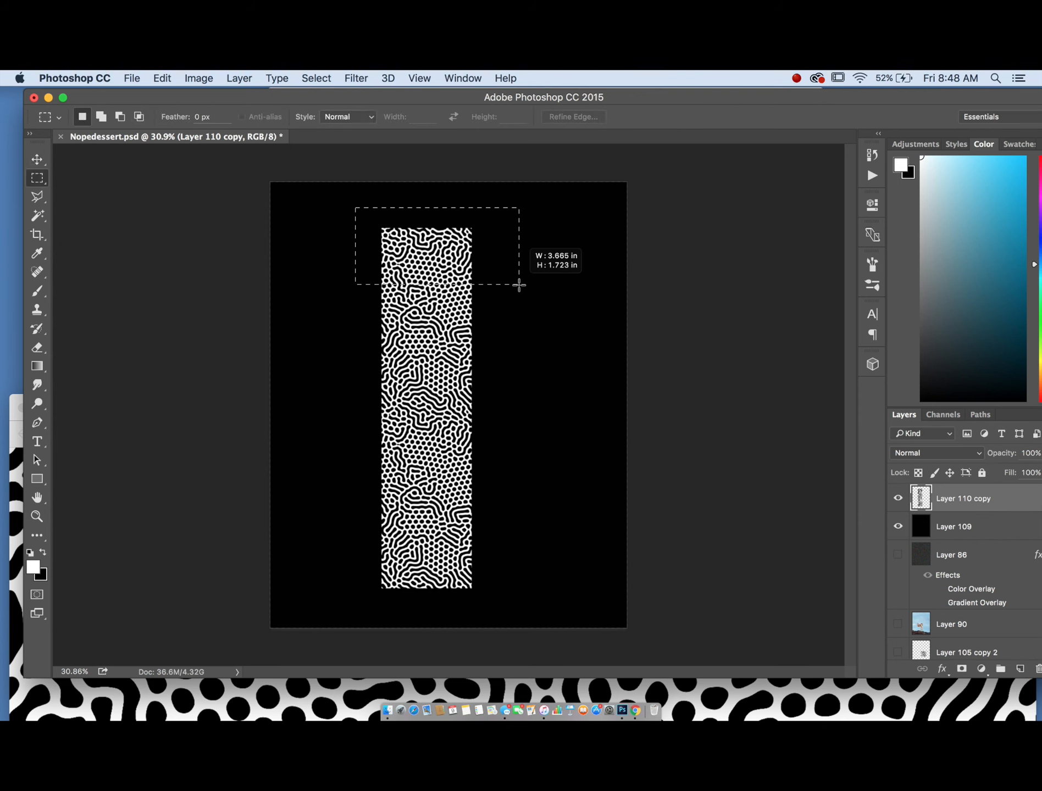
pyautogui.press('Delete')
pyautogui.hotkey('ctrl', 'd')
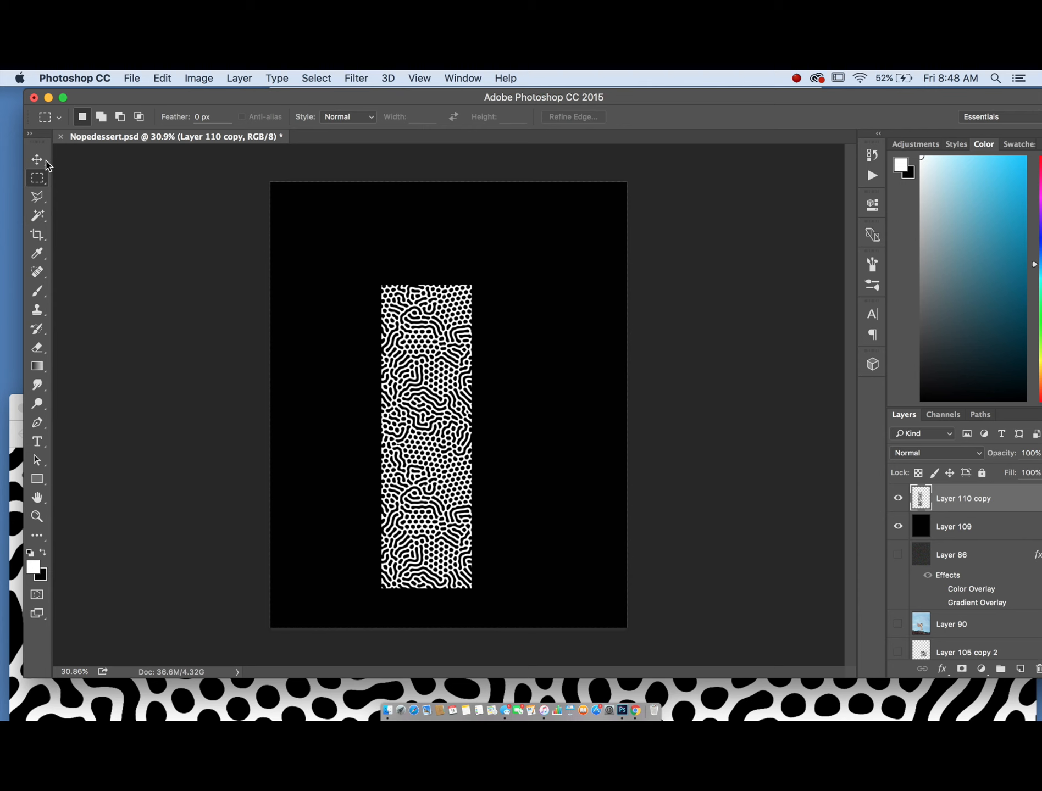
# - Duplicate the strip by dragging a copy beside it to the right
pyautogui.click(45, 160)
pyautogui.moveTo(408, 455); pyautogui.dragTo(541, 443)
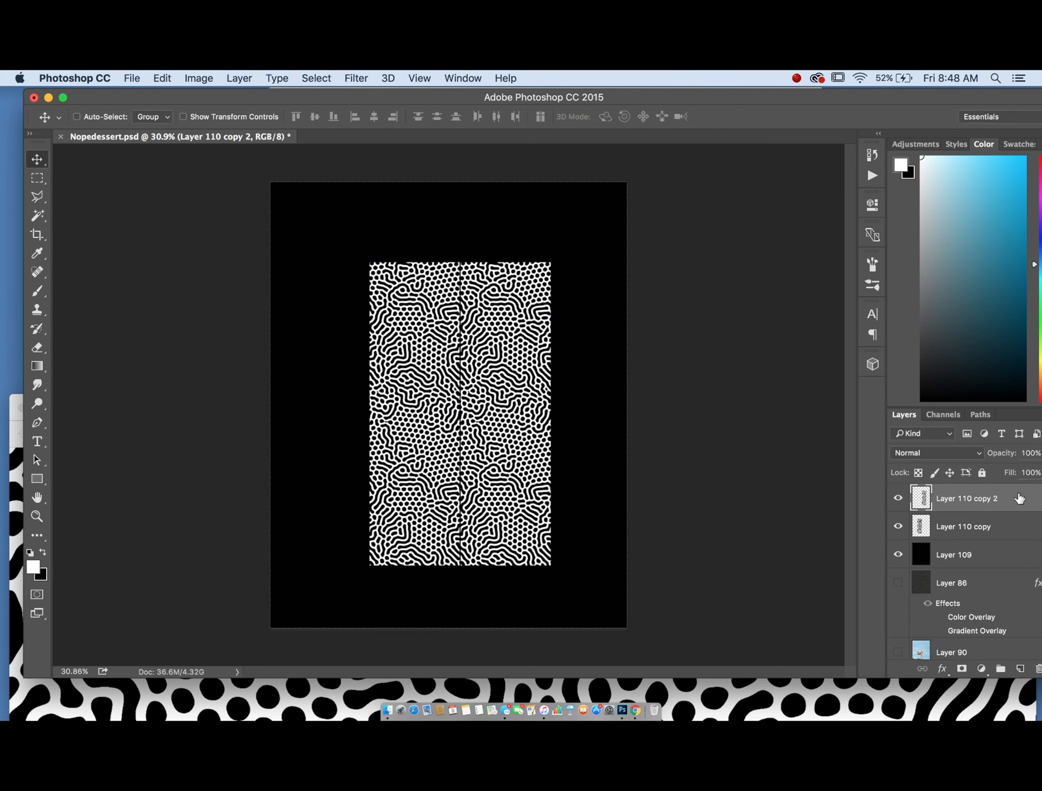
# - Apply a Color Overlay layer style to the duplicated strip to darken it
pyautogui.doubleClick(1019, 498)
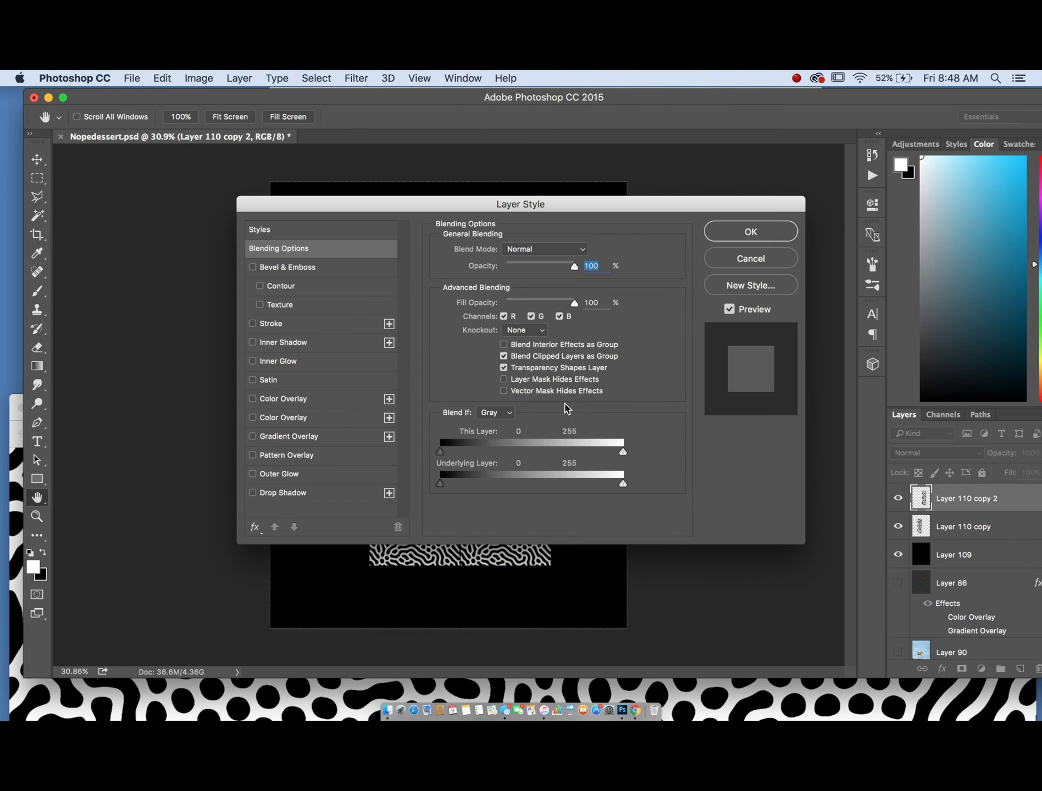
pyautogui.click(252, 399)
pyautogui.click(725, 232)
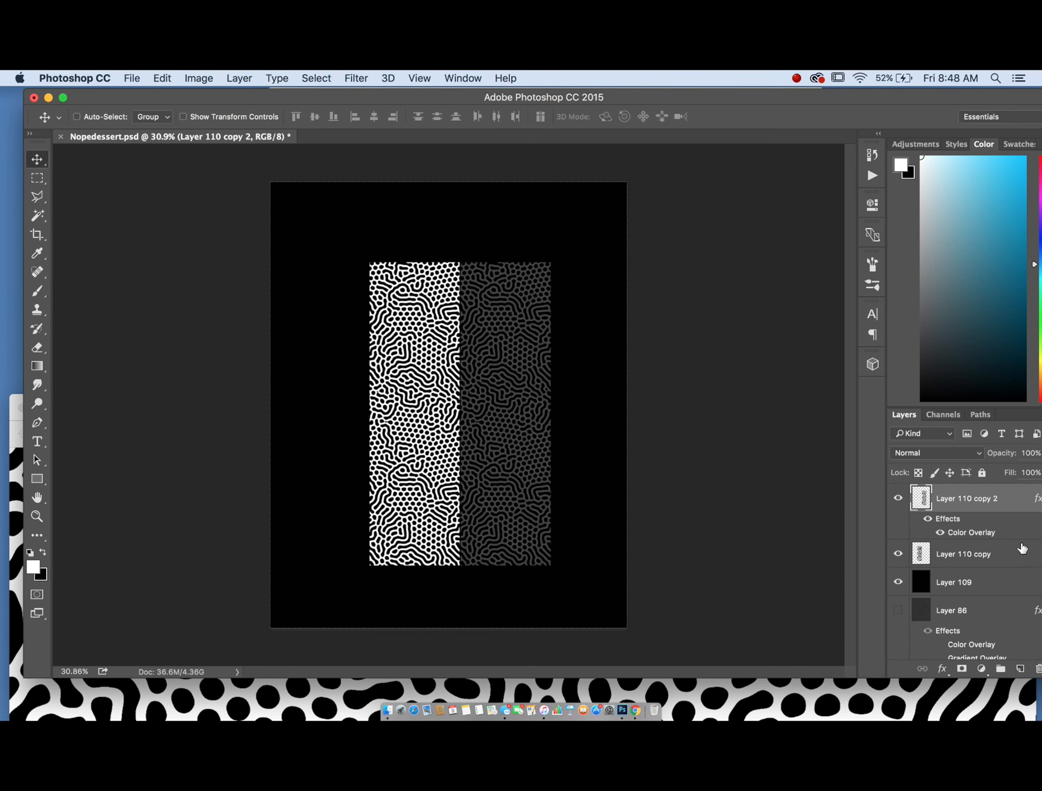
# - Distort the darkened strip into a narrow slanted side face so the two strips form a 3D box
pyautogui.click(162, 78)
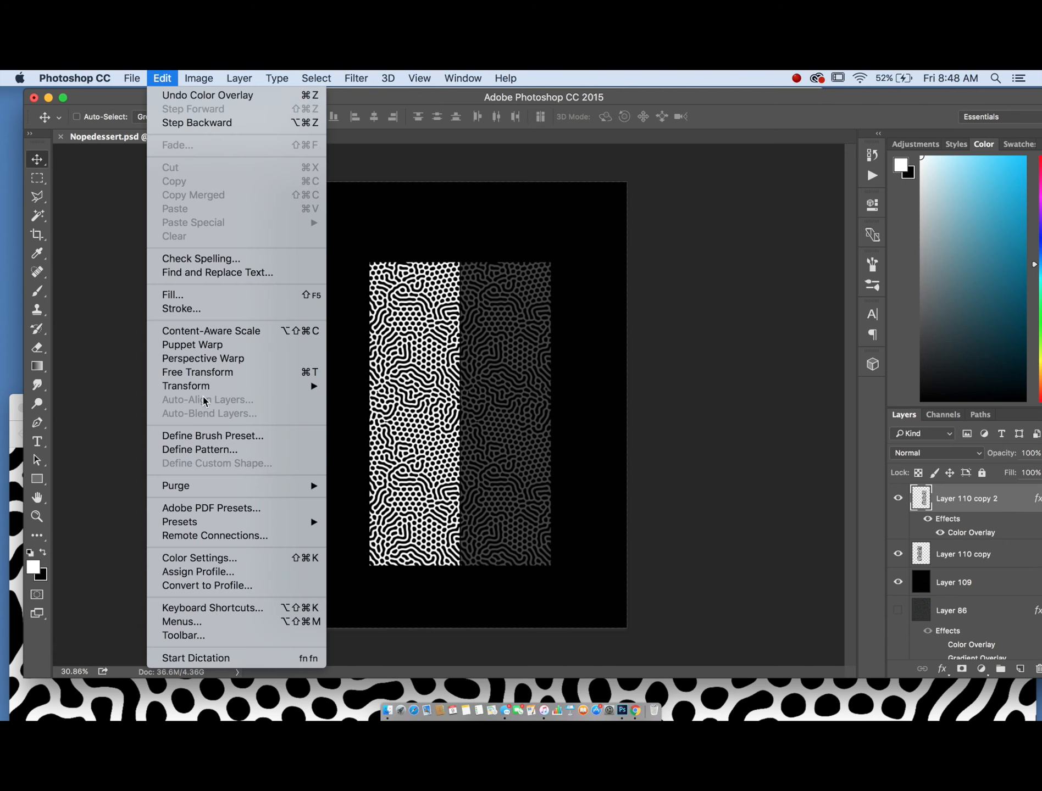
pyautogui.moveTo(204, 387)
pyautogui.click(388, 450)
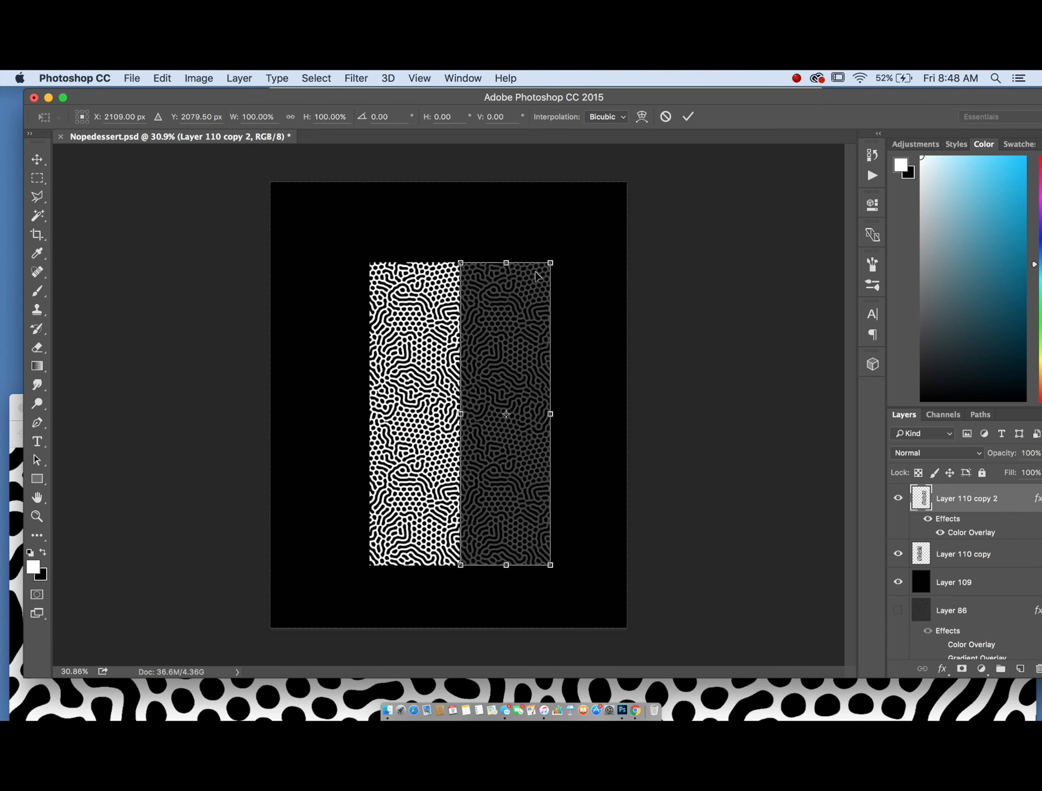
pyautogui.moveTo(551, 266); pyautogui.dragTo(551, 290)
pyautogui.moveTo(557, 564); pyautogui.dragTo(551, 539)
pyautogui.moveTo(551, 417); pyautogui.dragTo(488, 420)
pyautogui.press('Return')
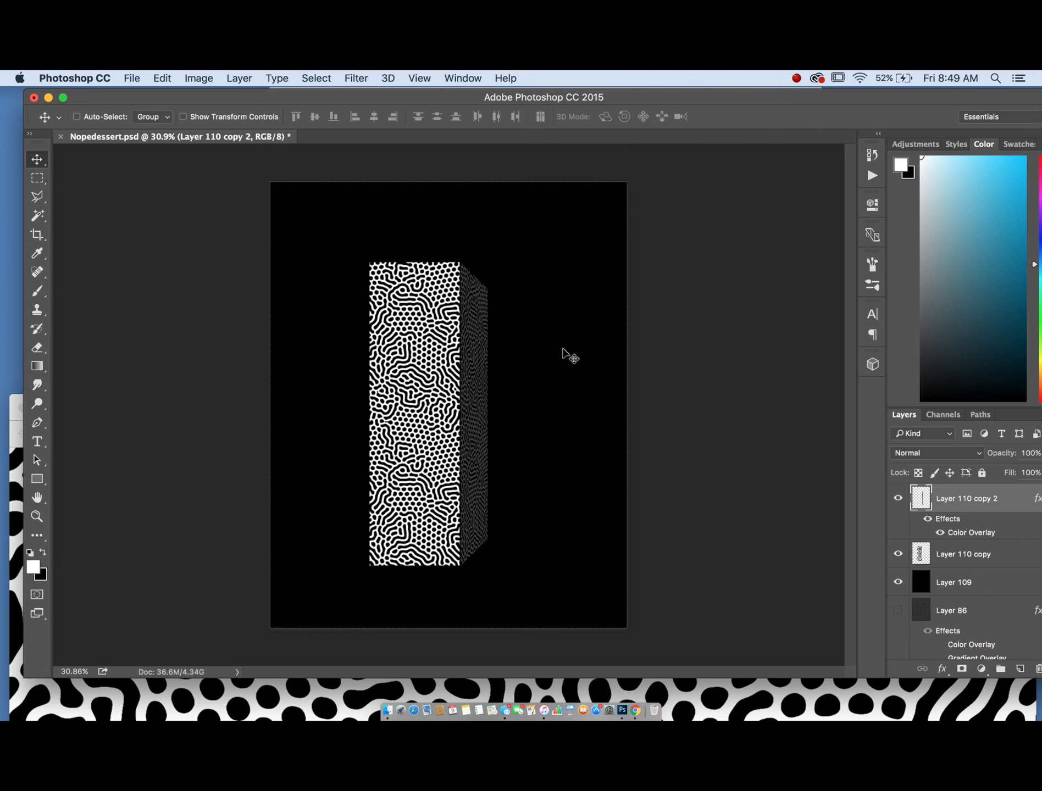
# - Rotate the box's strip layers together so the box tilts diagonally
pyautogui.keyDown('shift'); pyautogui.click(961, 556); pyautogui.keyUp('shift')
pyautogui.click(162, 78)
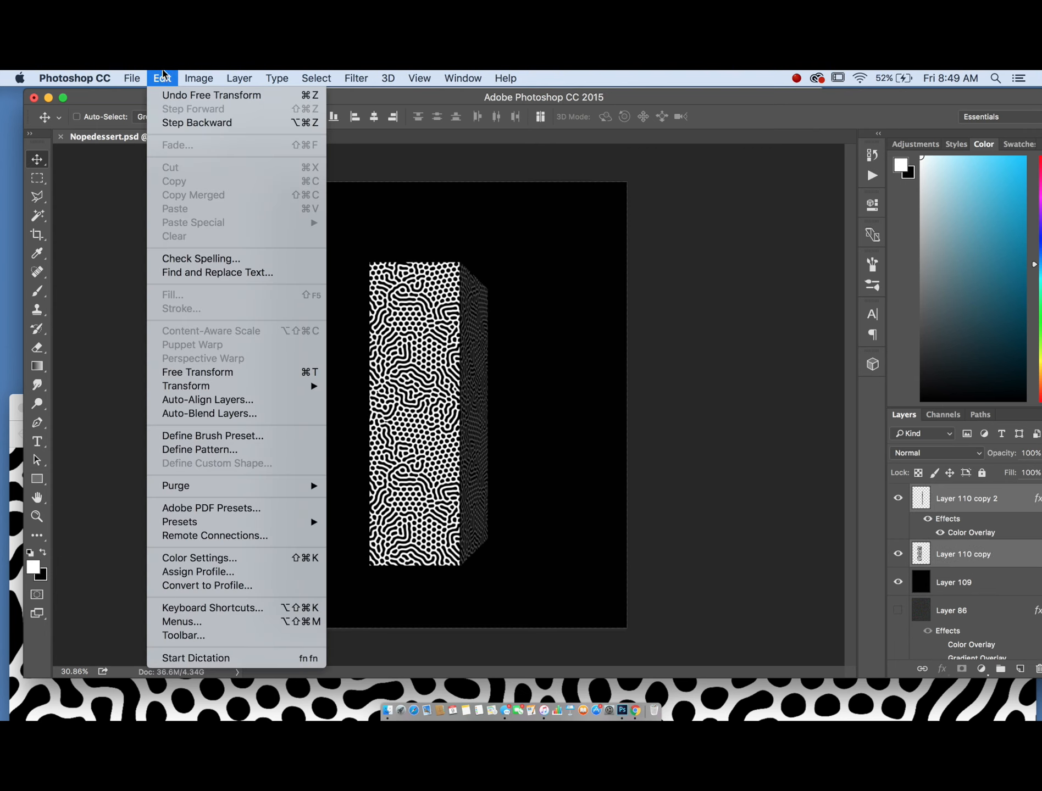
pyautogui.moveTo(230, 390)
pyautogui.click(356, 422)
pyautogui.moveTo(609, 338); pyautogui.dragTo(600, 451)
pyautogui.press('Return')
# - Duplicate the box twice and arrange the copies diagonally across the poster
pyautogui.moveTo(465, 434); pyautogui.dragTo(543, 496)
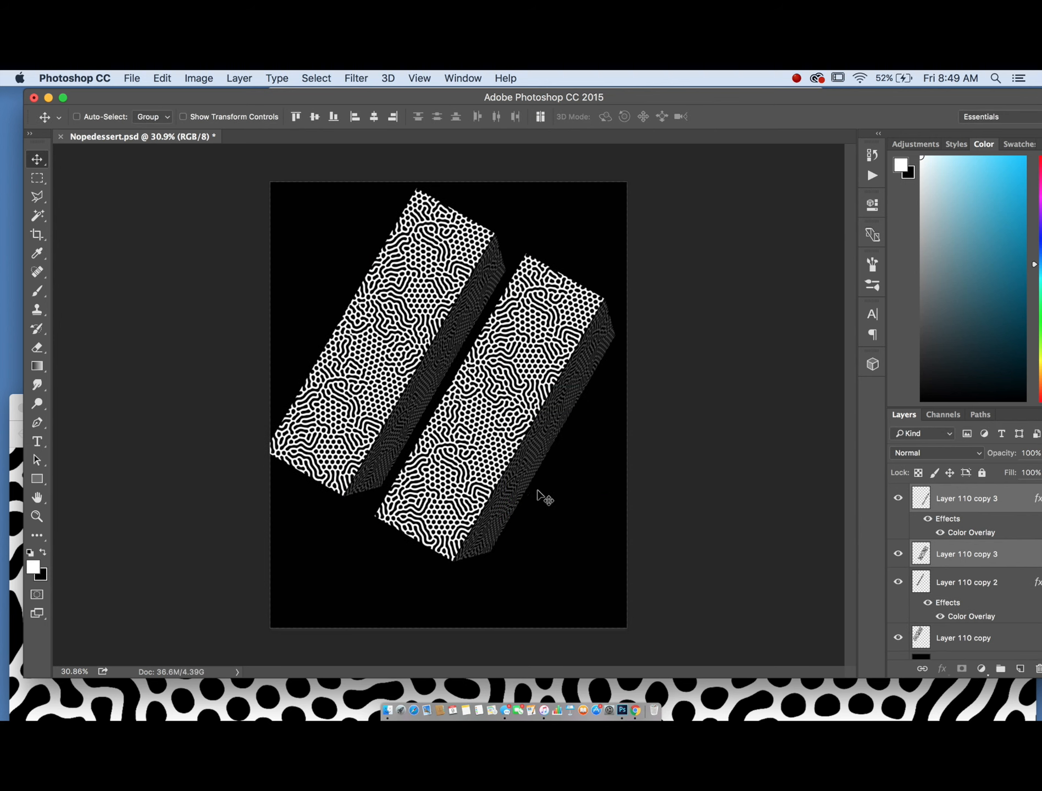
pyautogui.moveTo(533, 342); pyautogui.dragTo(437, 455)
pyautogui.moveTo(440, 519); pyautogui.dragTo(611, 412)
# - Move one box copy up to the poster's upper right corner
pyautogui.press('super+minus')
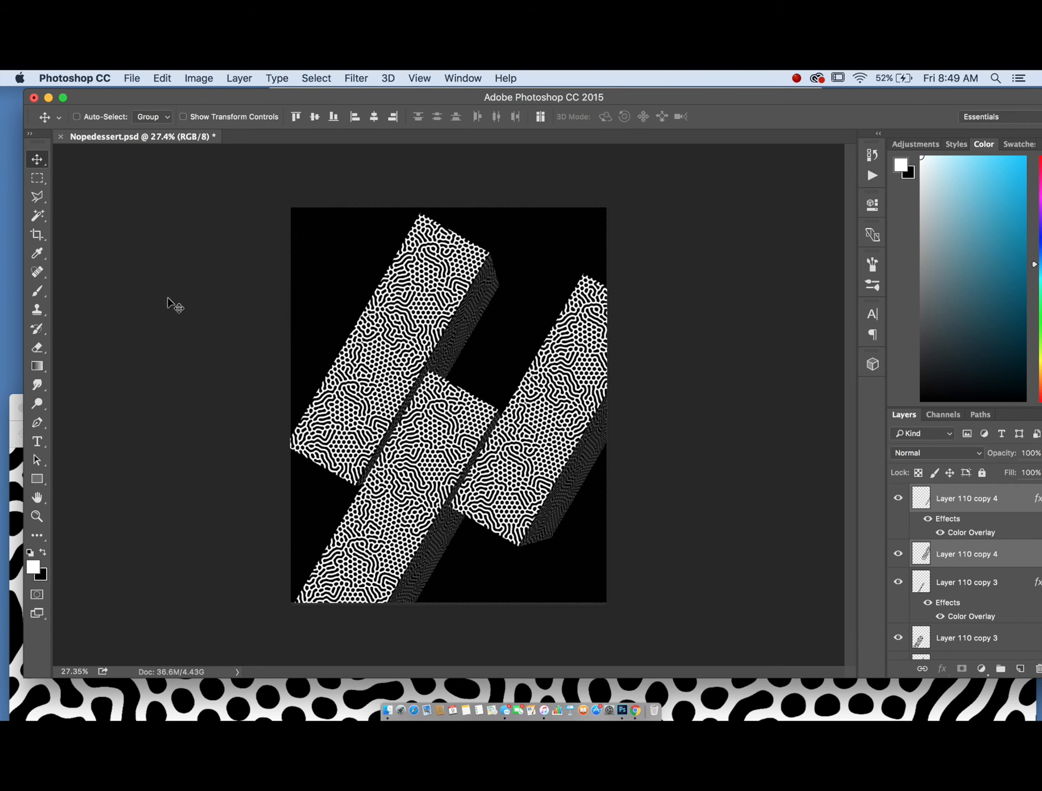
pyautogui.moveTo(536, 426); pyautogui.dragTo(538, 235)
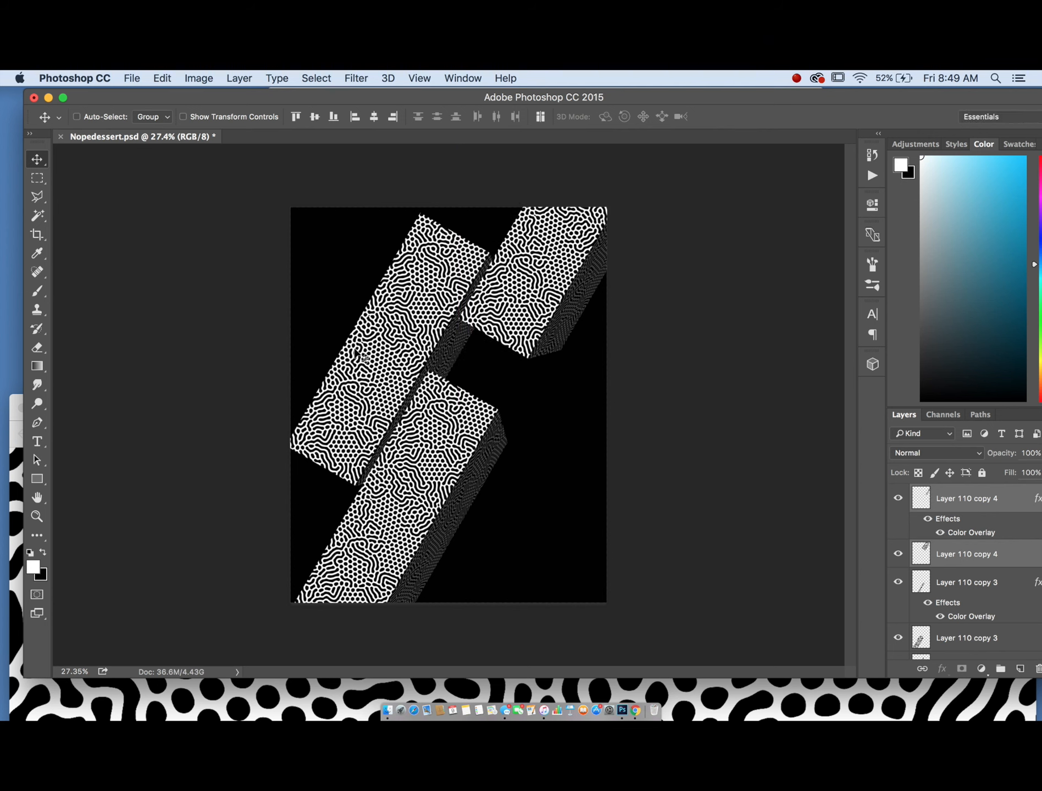
pyautogui.press('super+minus')
pyautogui.scroll(3, 388, 201)
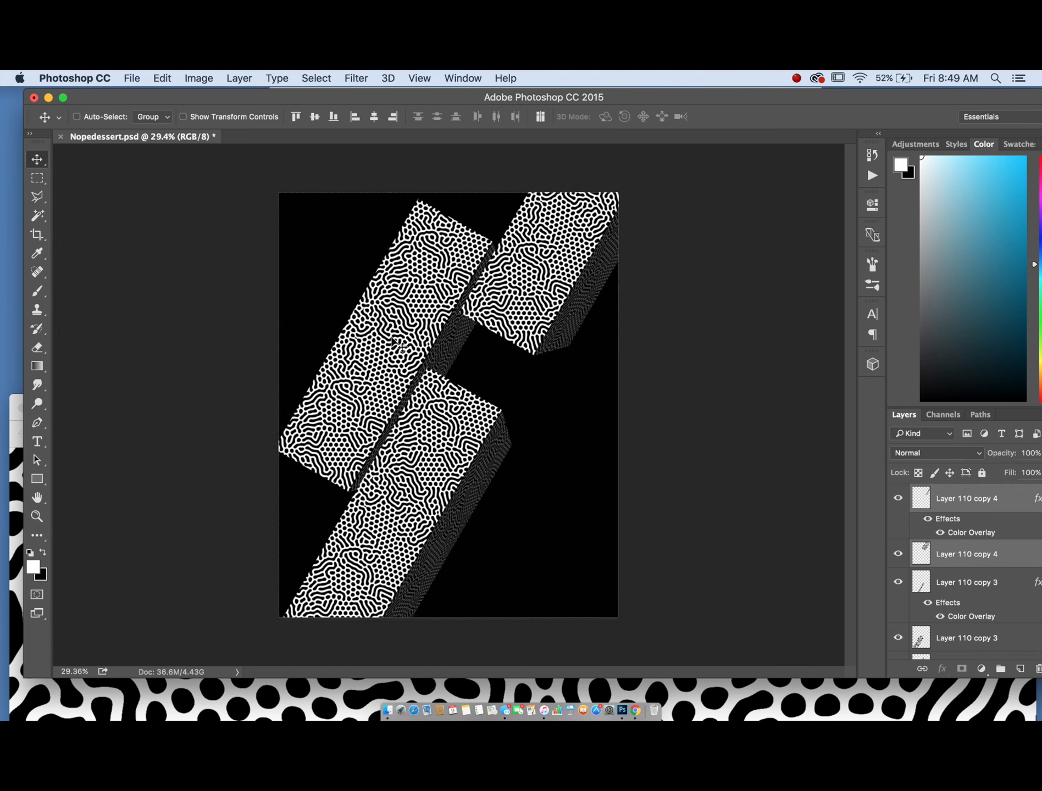
pyautogui.scroll(-4, 377, 390)
pyautogui.scroll(4, 380, 391)
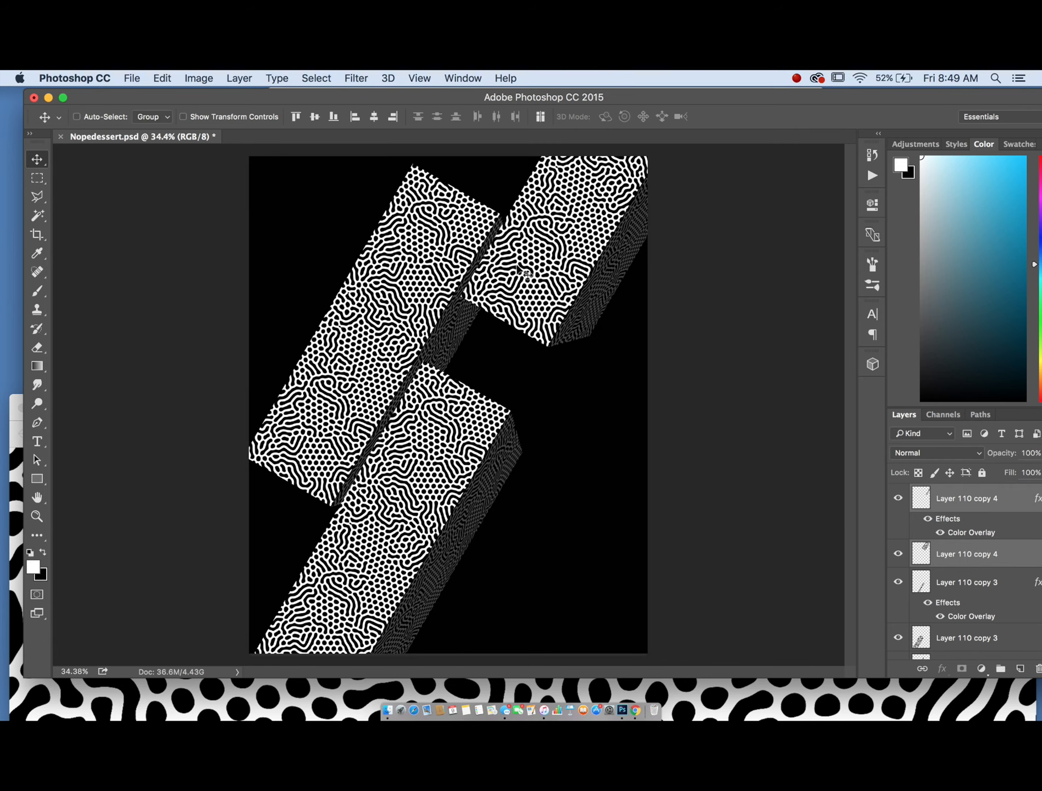
# - Nudge the upper right box and add another box copy near the poster's bottom edge
pyautogui.moveTo(521, 258); pyautogui.dragTo(491, 326)
pyautogui.scroll(-2, 566, 310)
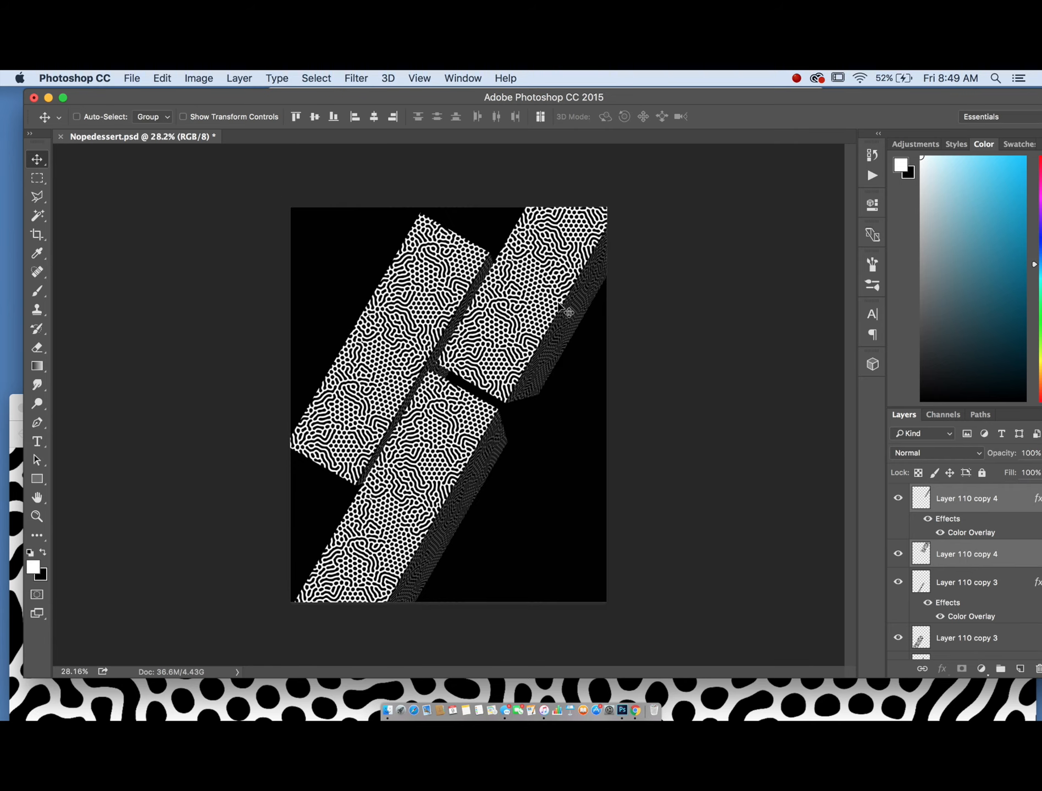
pyautogui.moveTo(461, 470); pyautogui.dragTo(459, 677)
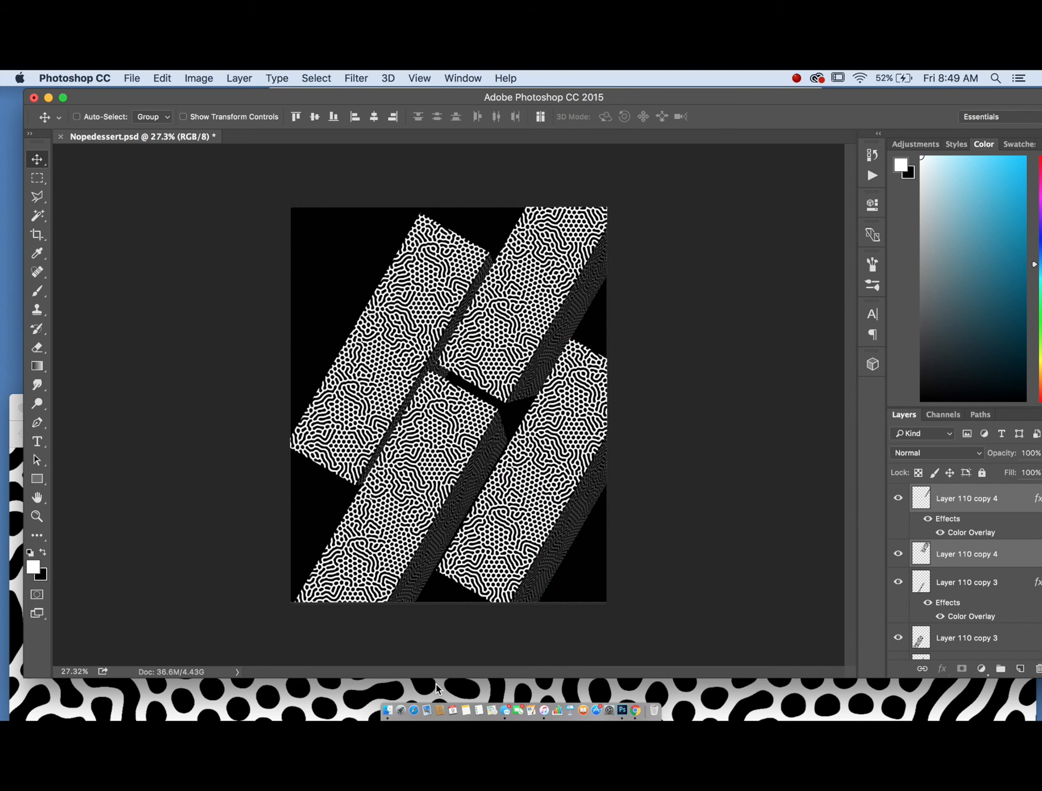
pyautogui.press('super+z')
pyautogui.moveTo(521, 338); pyautogui.dragTo(325, 575)
pyautogui.moveTo(544, 426); pyautogui.dragTo(461, 563)
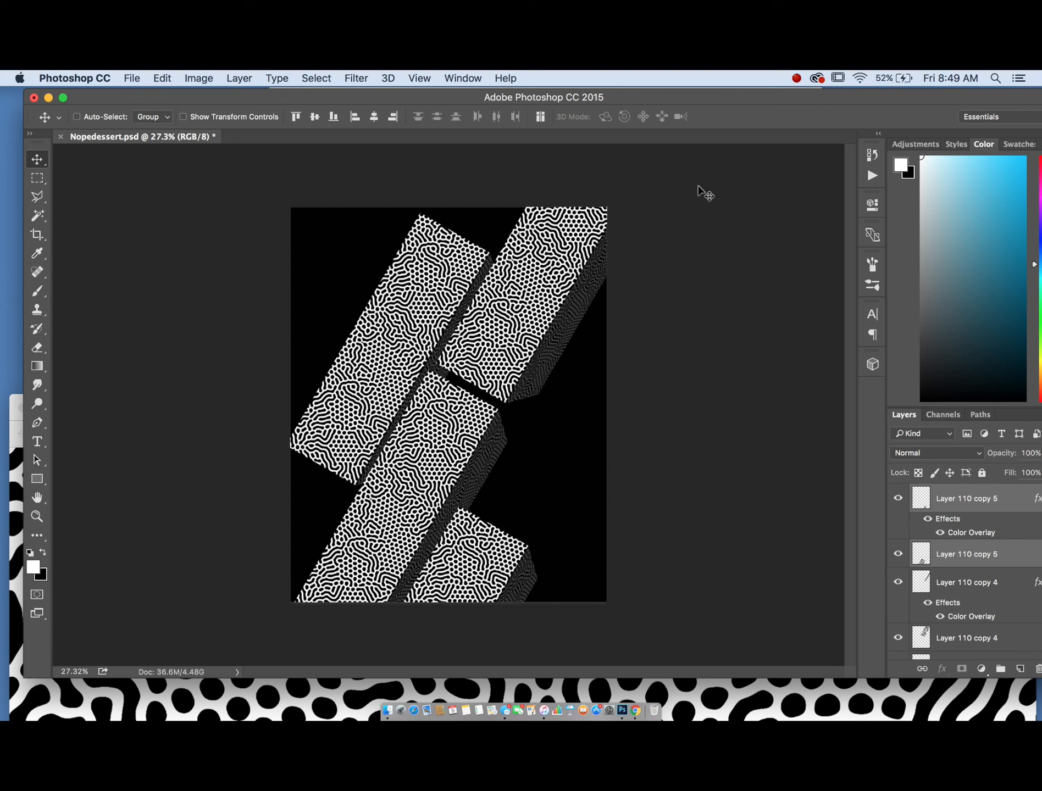
# - Select all the box strip layers and delete them from the poster
pyautogui.scroll(-6, 983, 539)
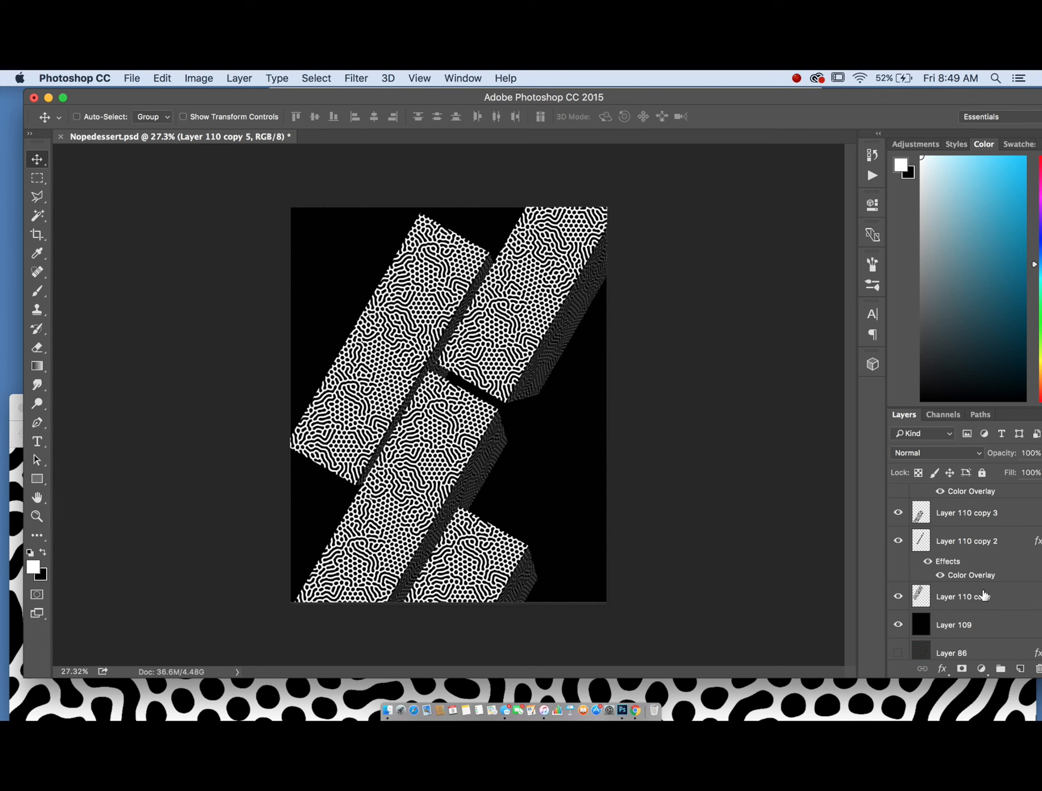
pyautogui.keyDown('shift'); pyautogui.click(984, 595); pyautogui.keyUp('shift')
pyautogui.press('Delete')
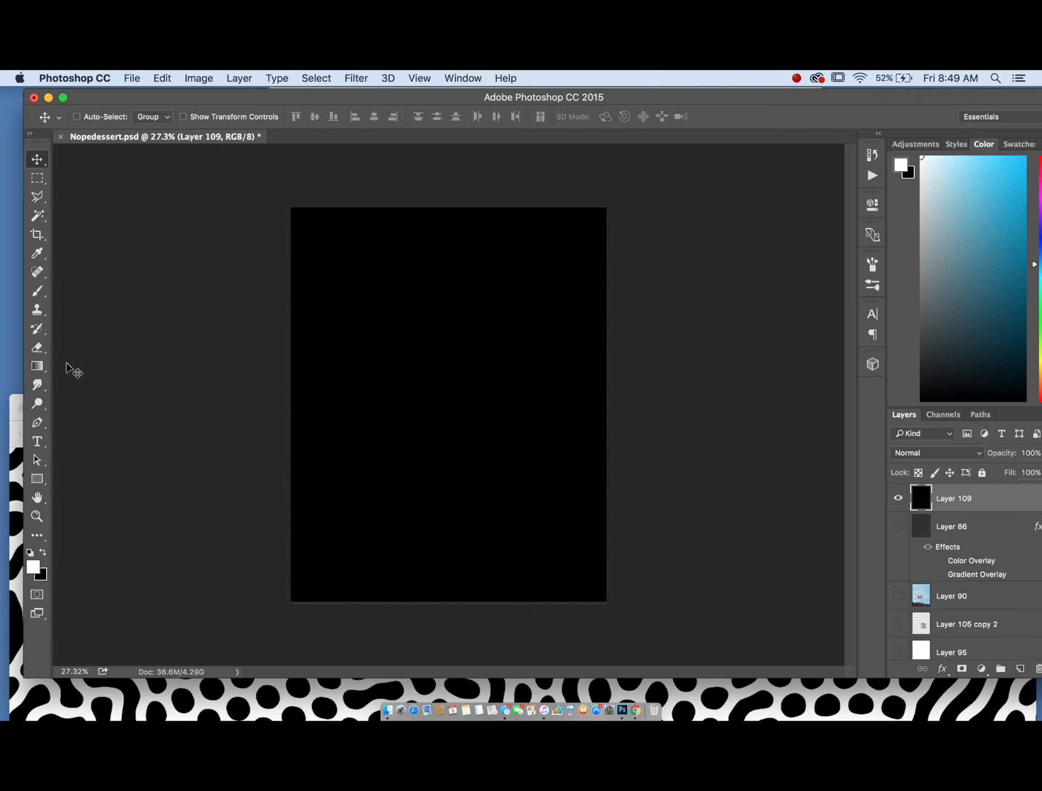
# - Switch to the browser, close the pattern image tab and open the Abstract Paint Remix Vol. 1 page
pyautogui.scroll(2, 409, 445)
pyautogui.scroll(-2, 410, 445)
pyautogui.hotkey('ctrl', 'Up')
pyautogui.click(413, 528)
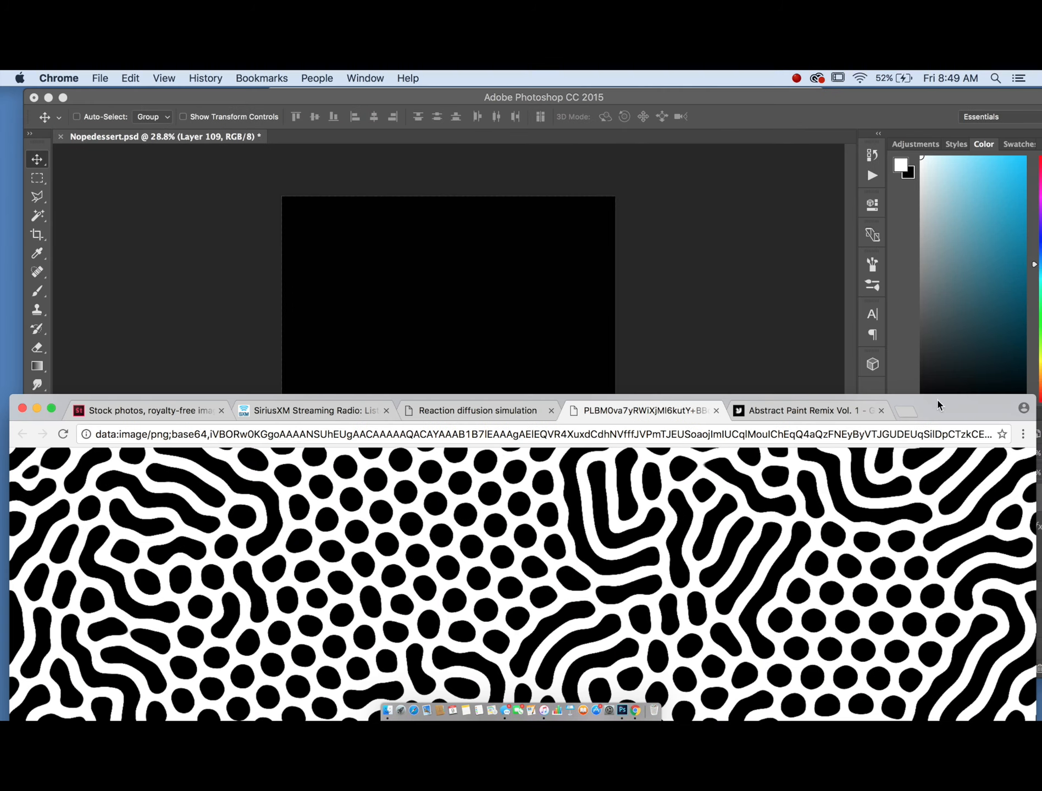
pyautogui.moveTo(954, 407); pyautogui.dragTo(961, 135)
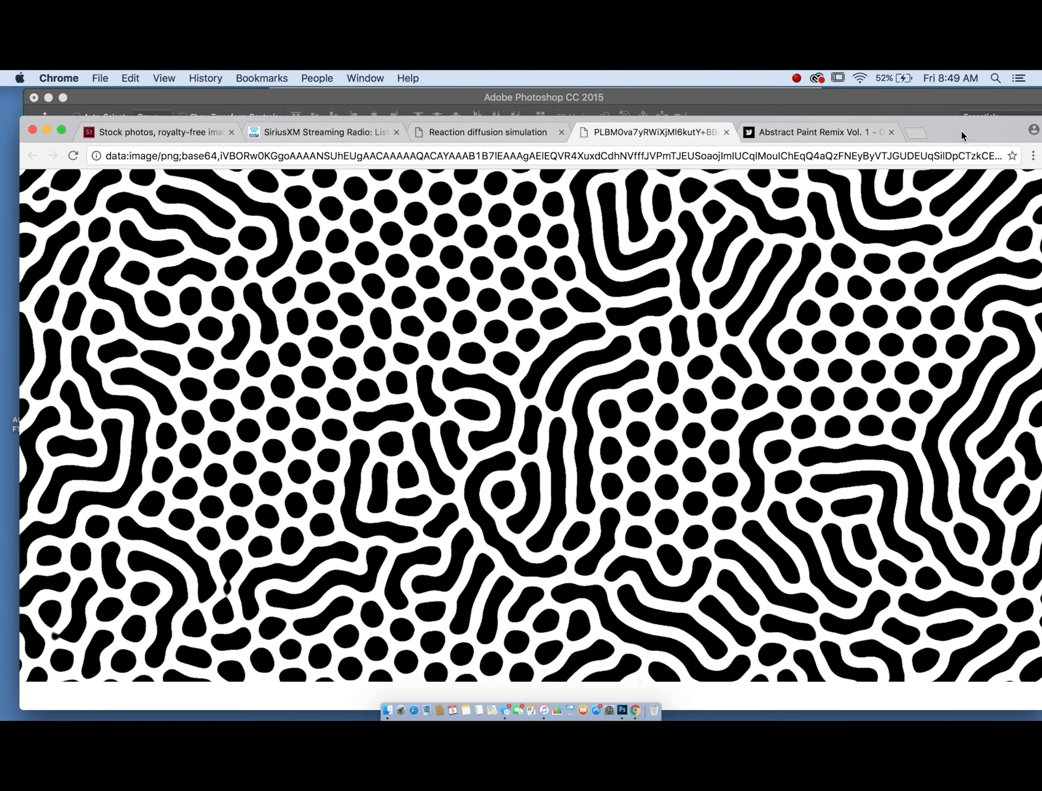
pyautogui.click(727, 132)
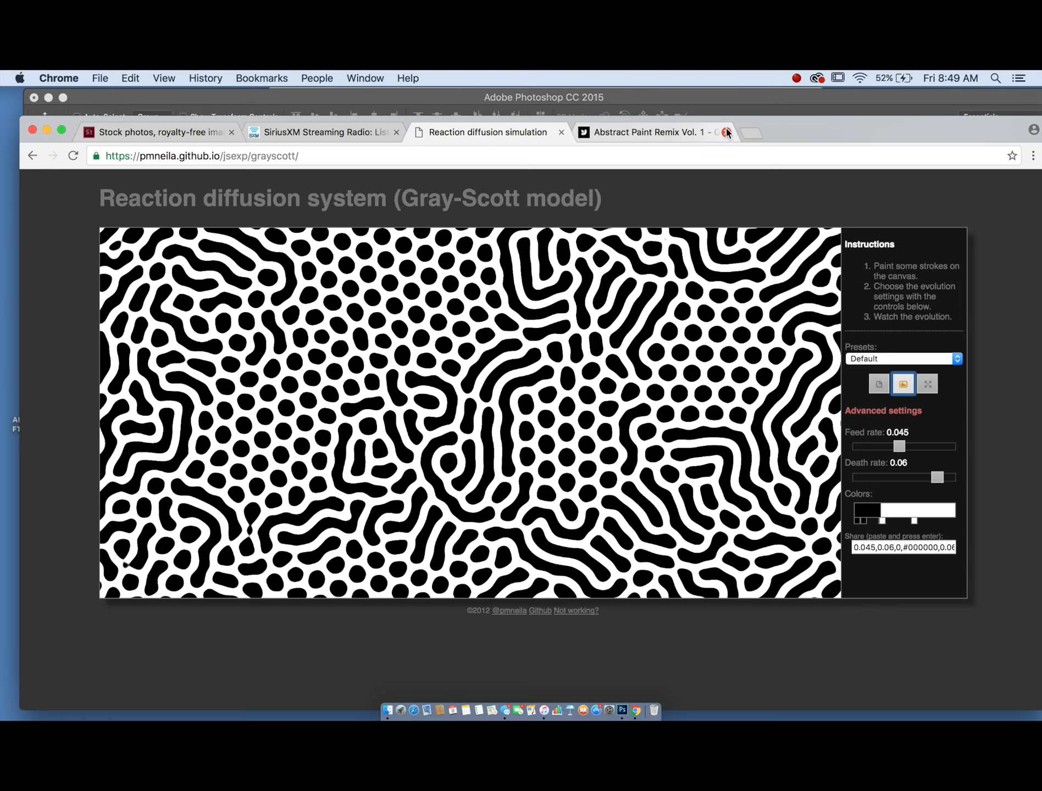
pyautogui.click(624, 135)
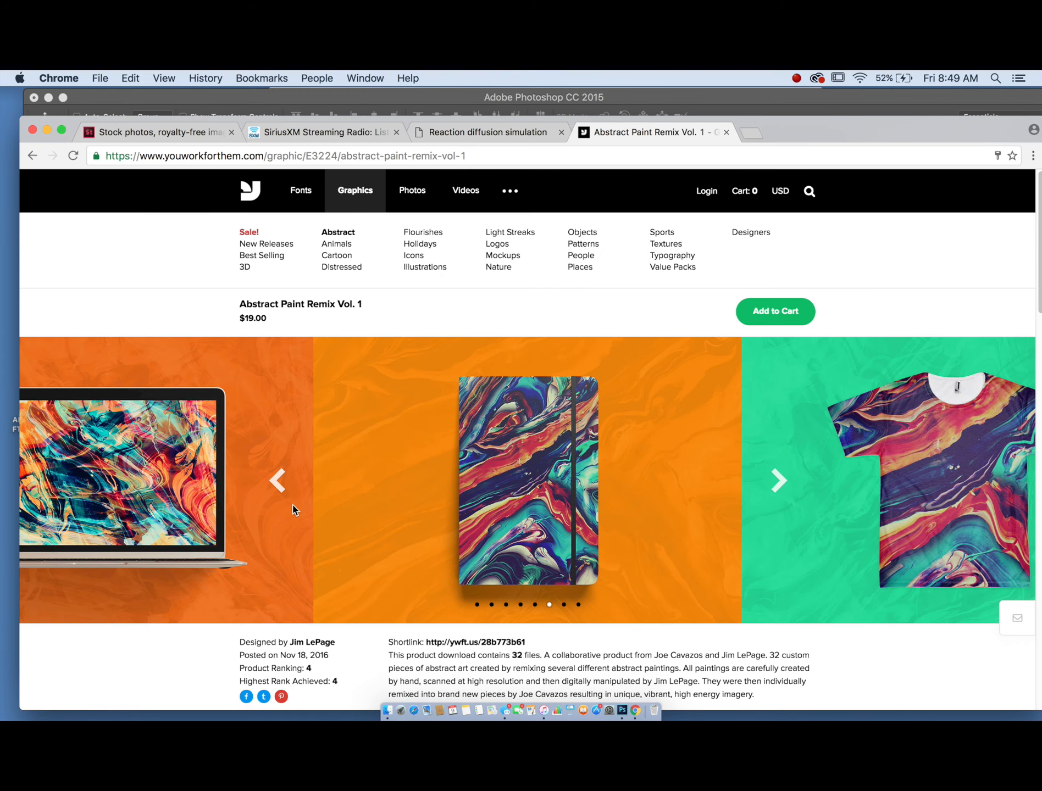
# - Browse the abstract paint search results and look through the Glitched and Synth texture pages
pyautogui.scroll(-5, 444, 375)
pyautogui.scroll(5, 444, 376)
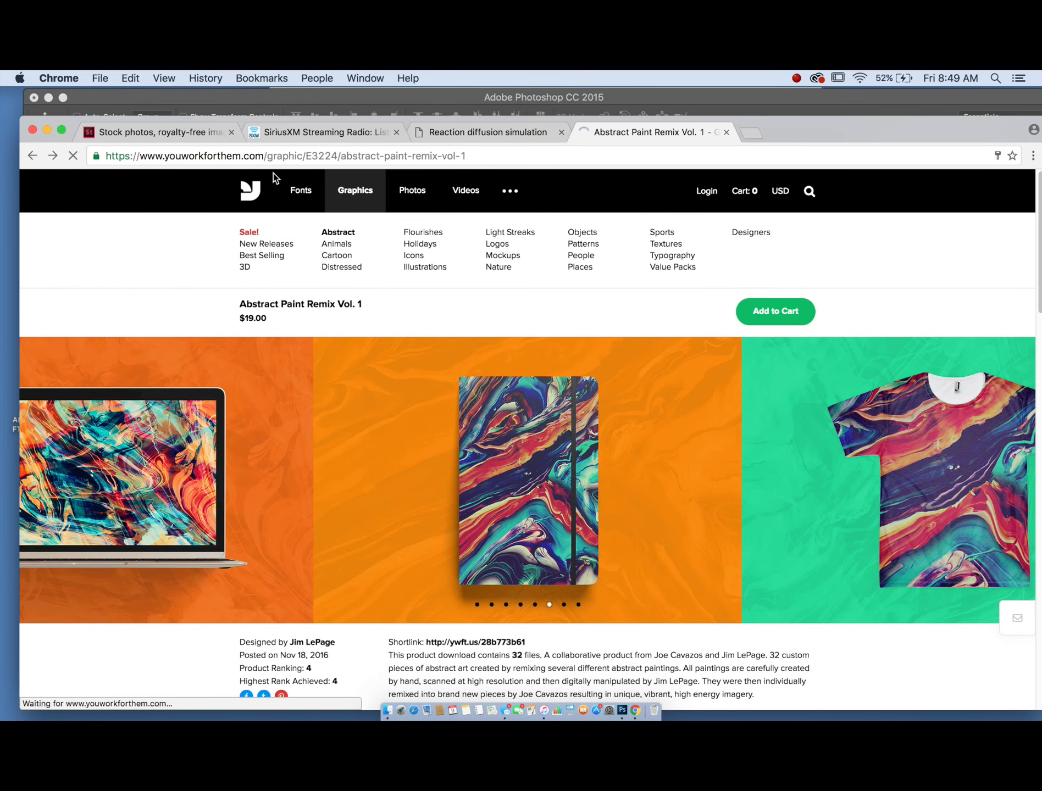
pyautogui.scroll(-10, 409, 253)
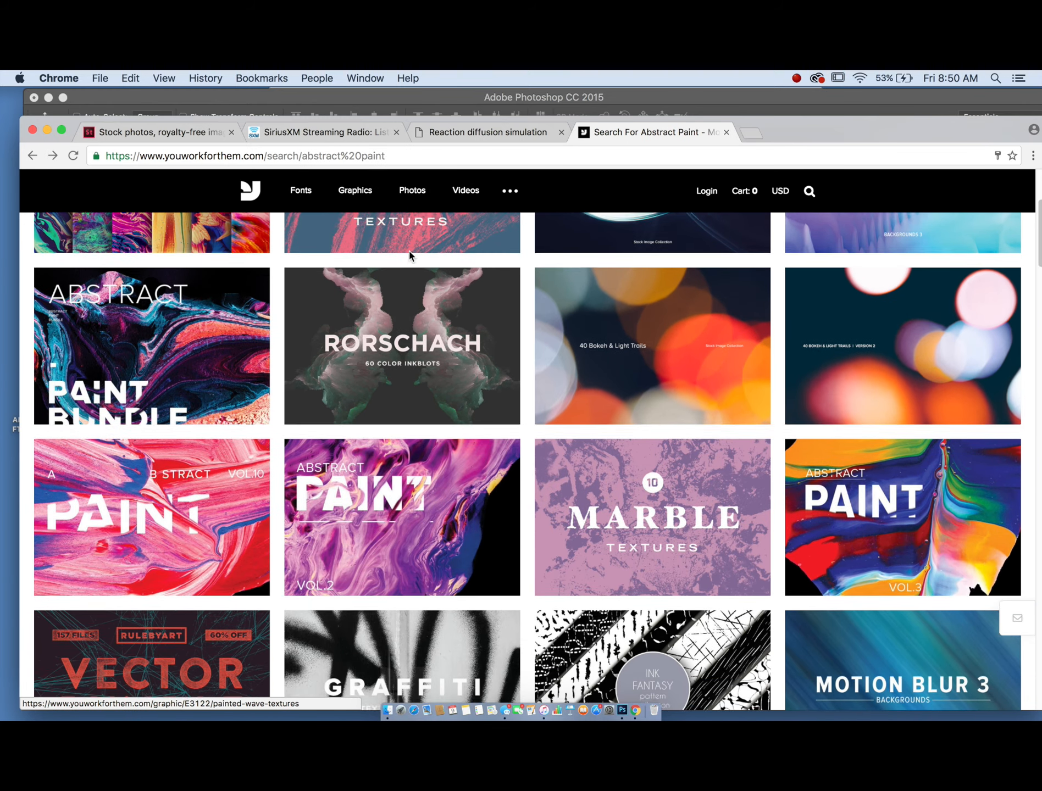
pyautogui.scroll(-10, 409, 253)
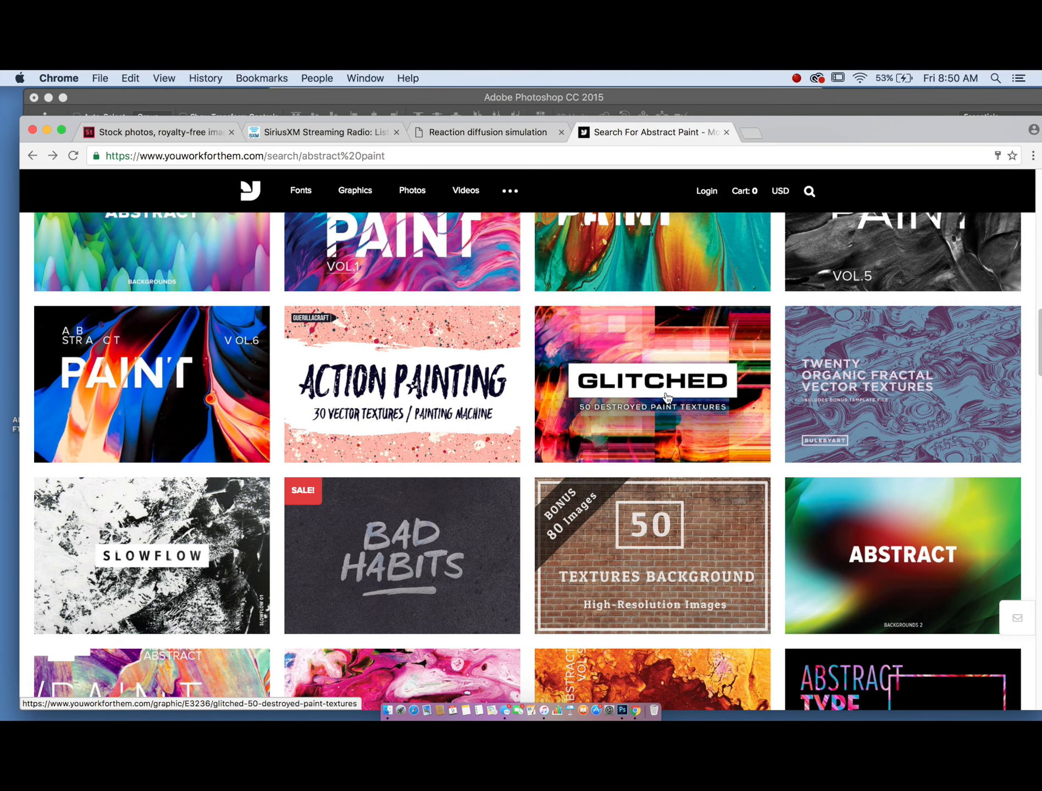
pyautogui.click(668, 396)
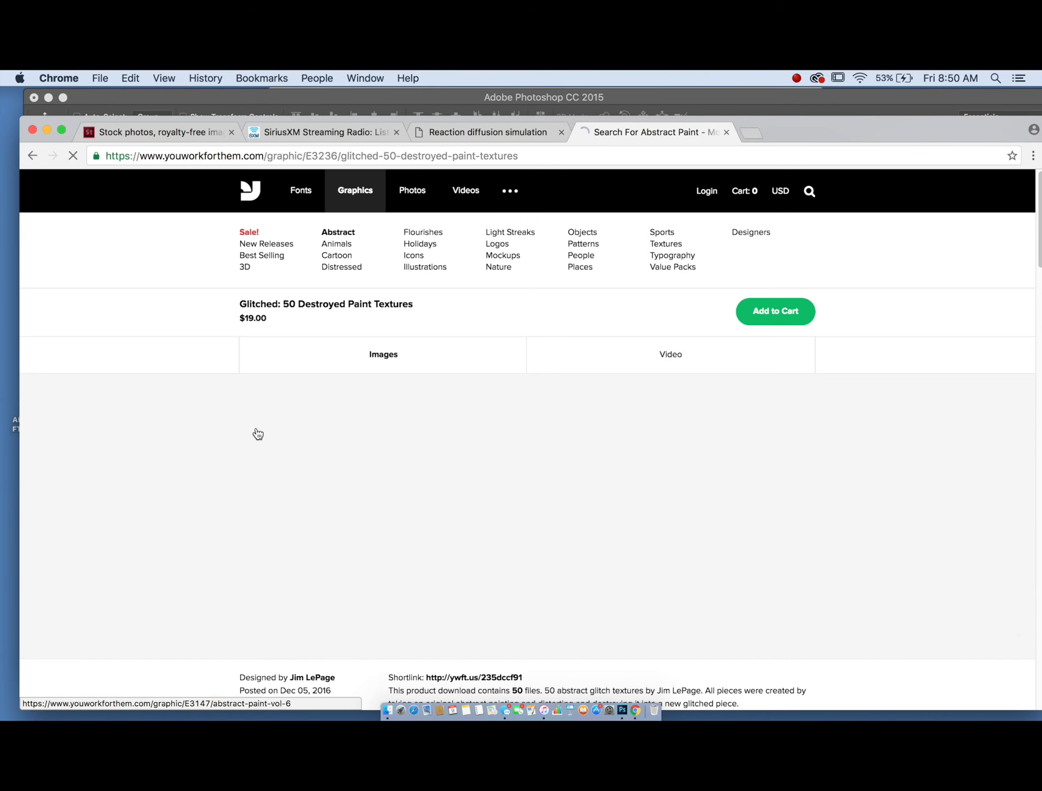
pyautogui.scroll(-13, 286, 272)
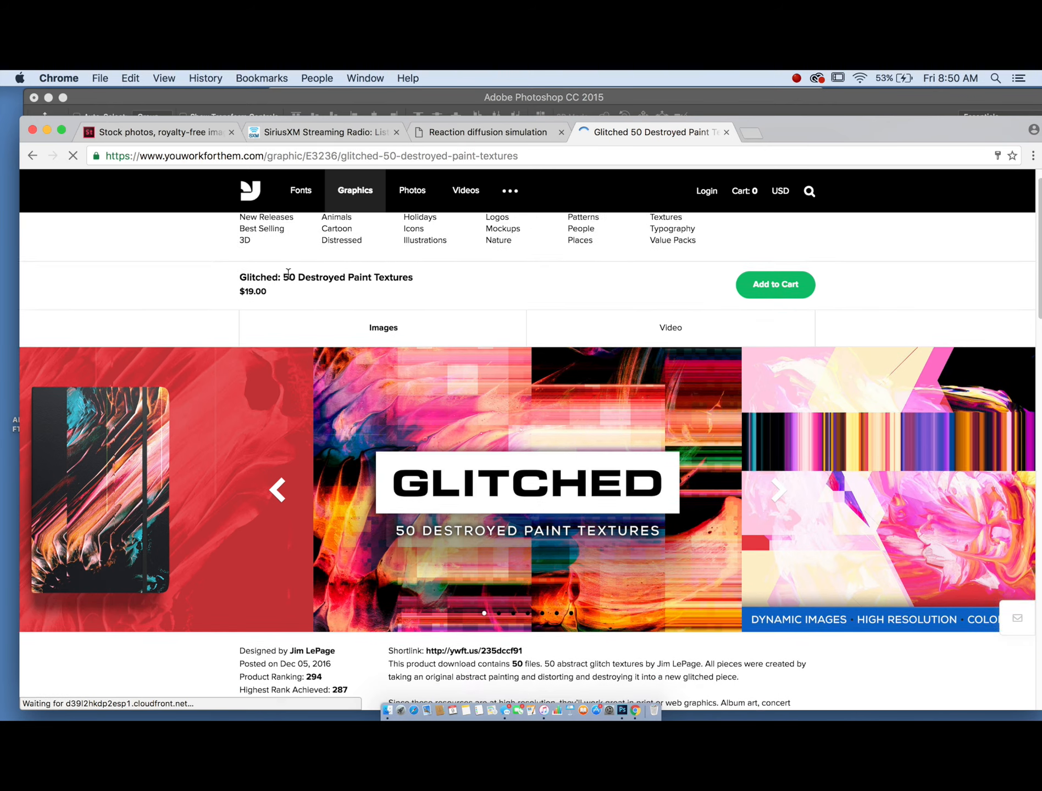
pyautogui.scroll(8, 294, 280)
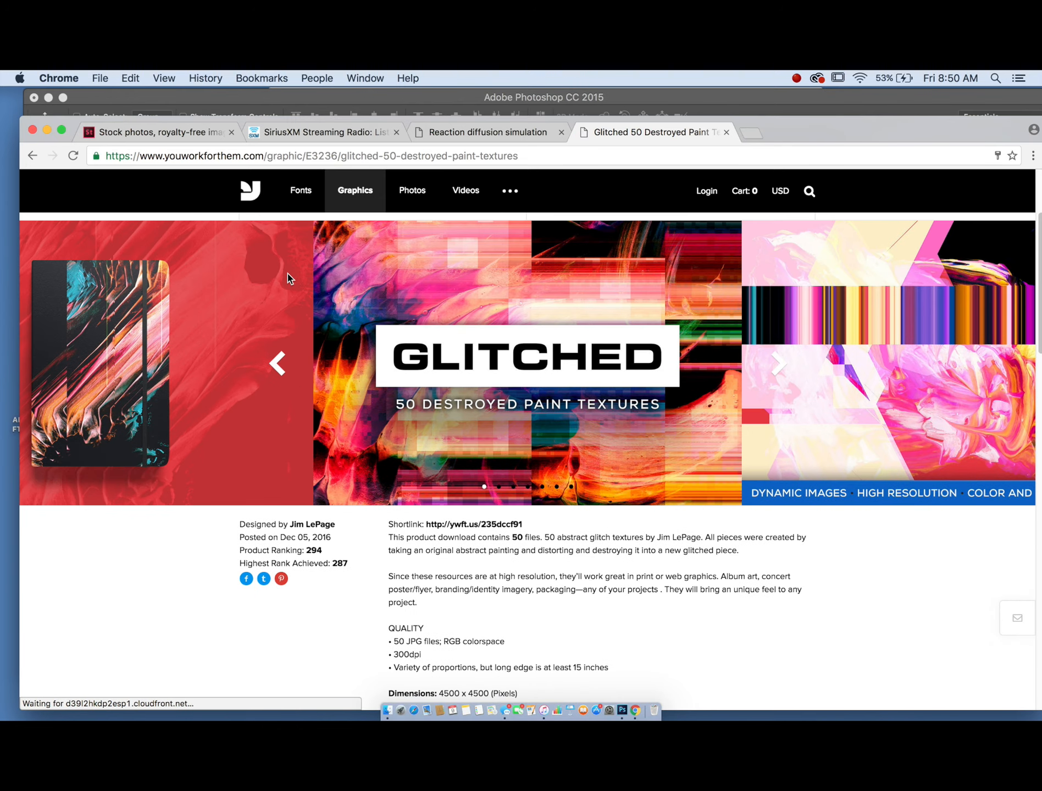
pyautogui.scroll(-12, 287, 274)
pyautogui.scroll(-10, 287, 277)
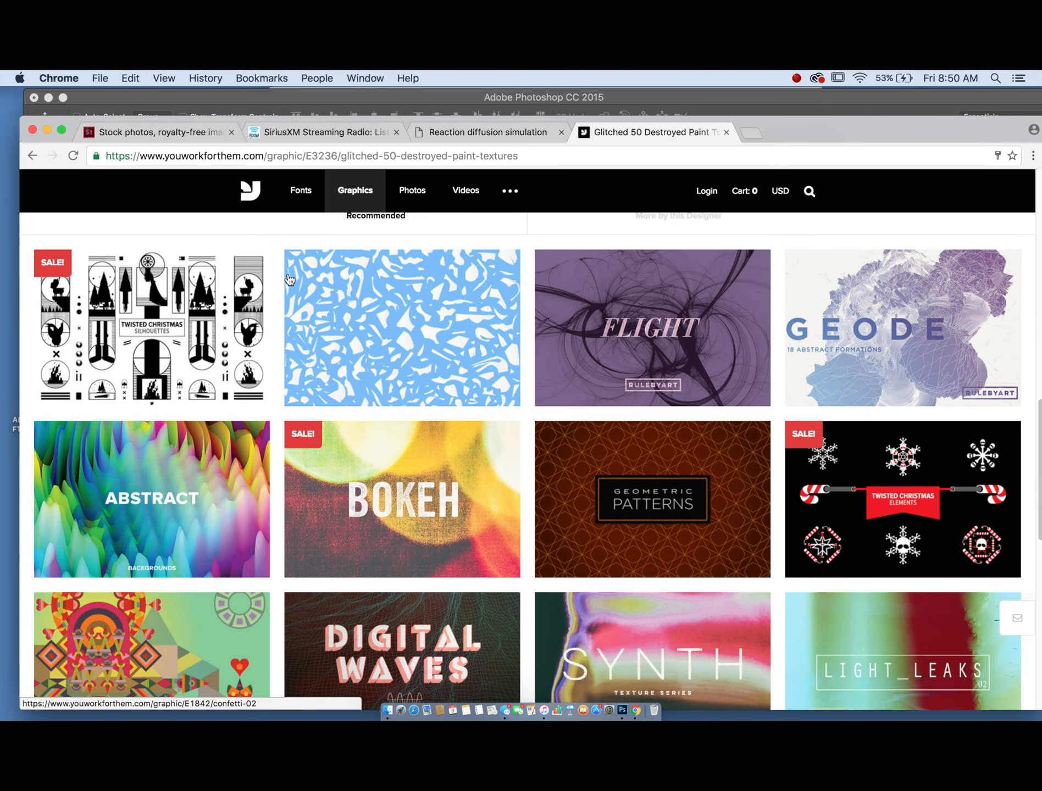
pyautogui.click(658, 342)
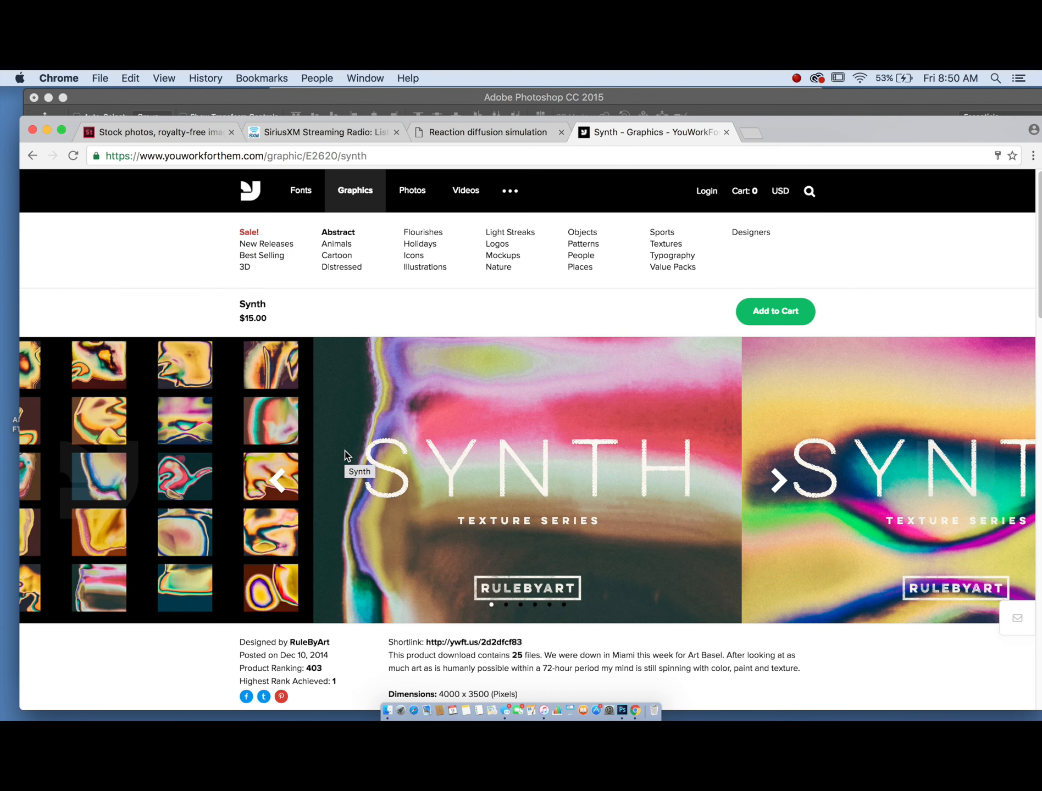
pyautogui.scroll(-10, 314, 372)
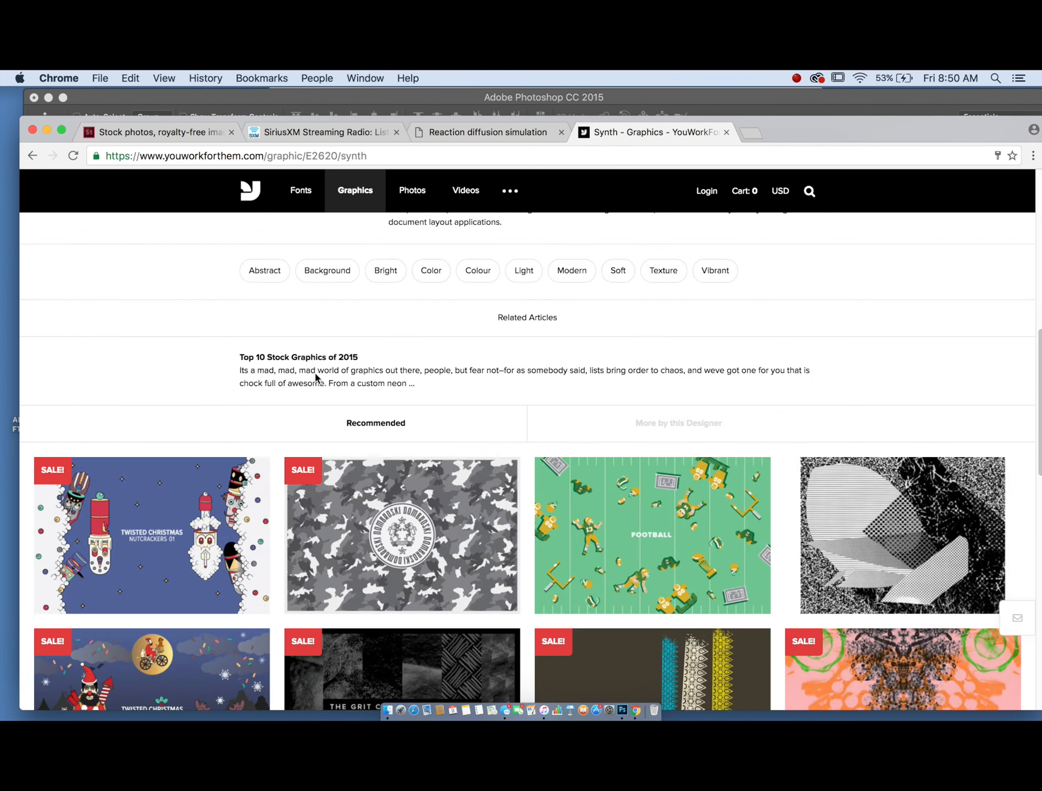
pyautogui.scroll(5, 314, 372)
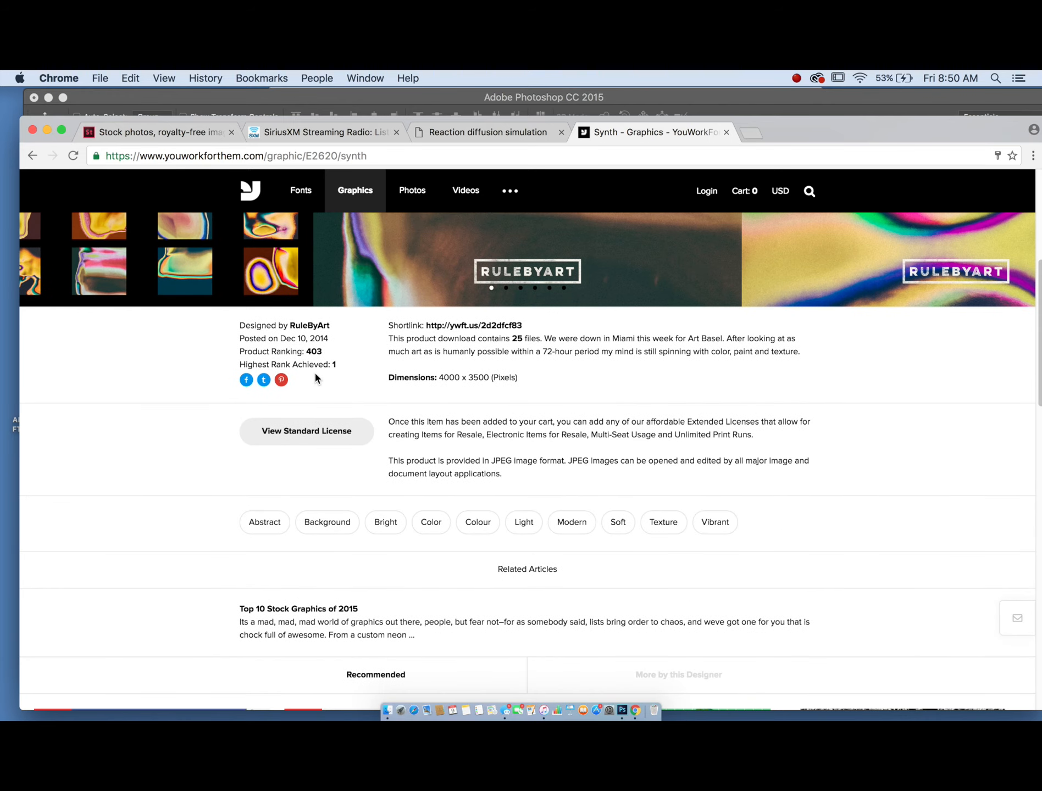
# - Open the Synth page in a new tab, flip through its preview slides and close the tab
pyautogui.click(449, 326)
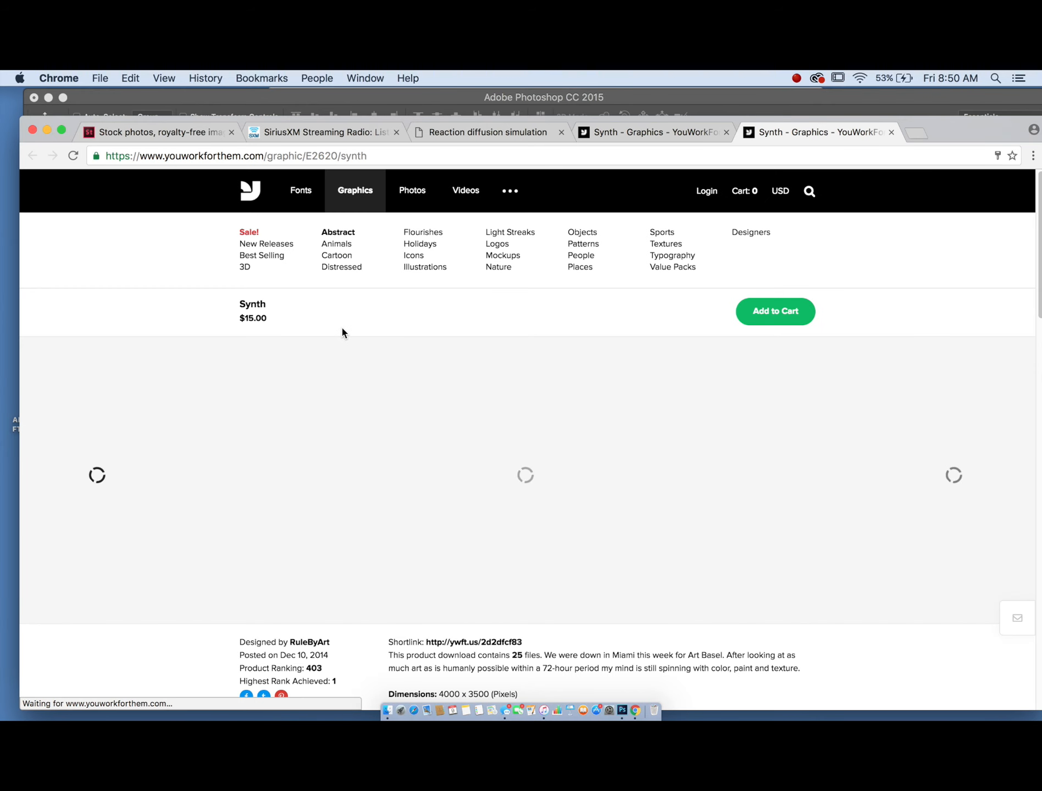
pyautogui.scroll(-3, 470, 361)
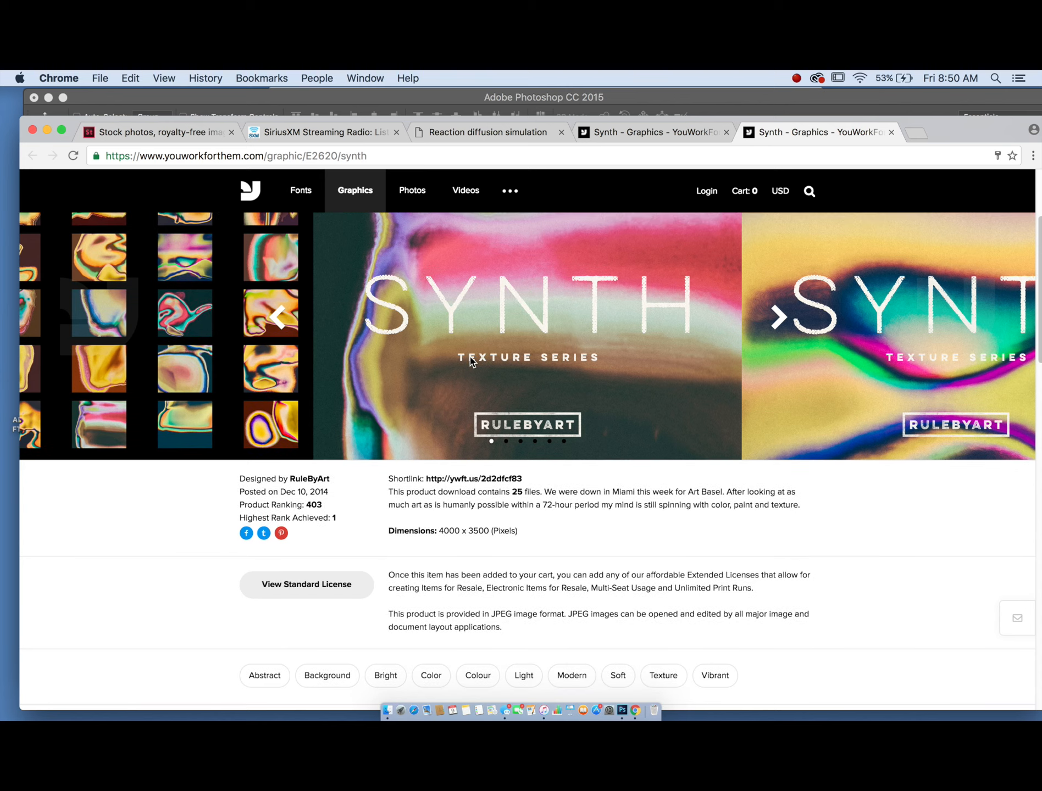
pyautogui.click(505, 441)
pyautogui.scroll(2, 507, 442)
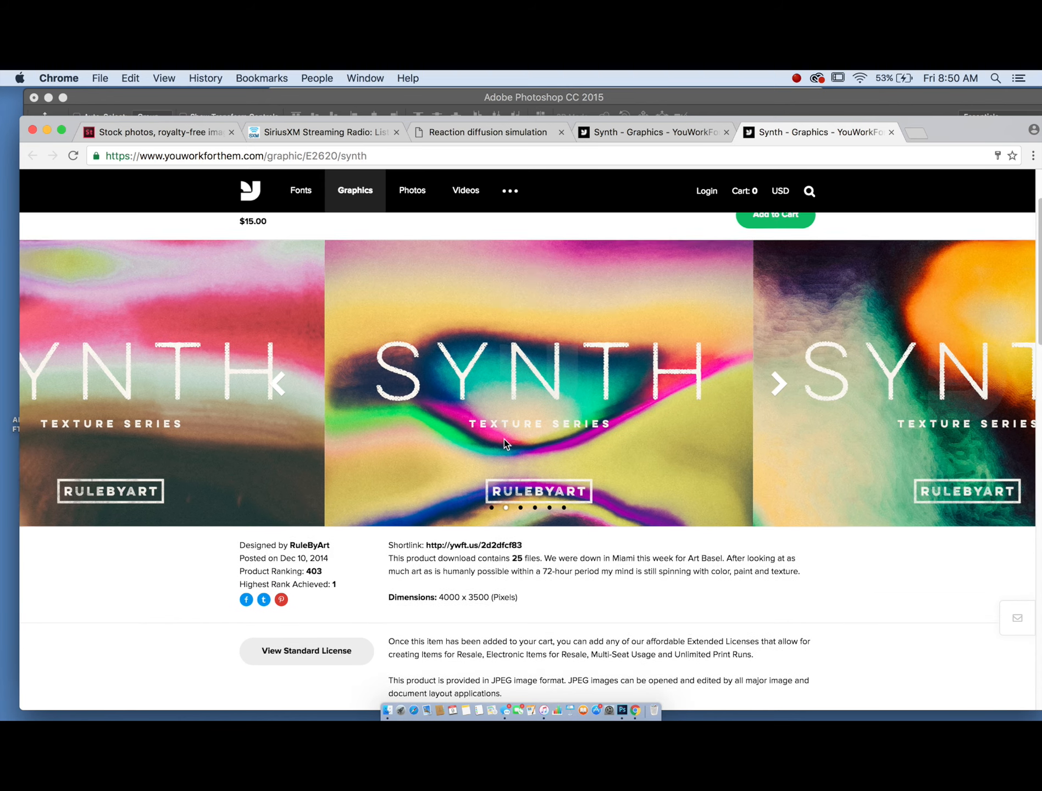
pyautogui.click(534, 510)
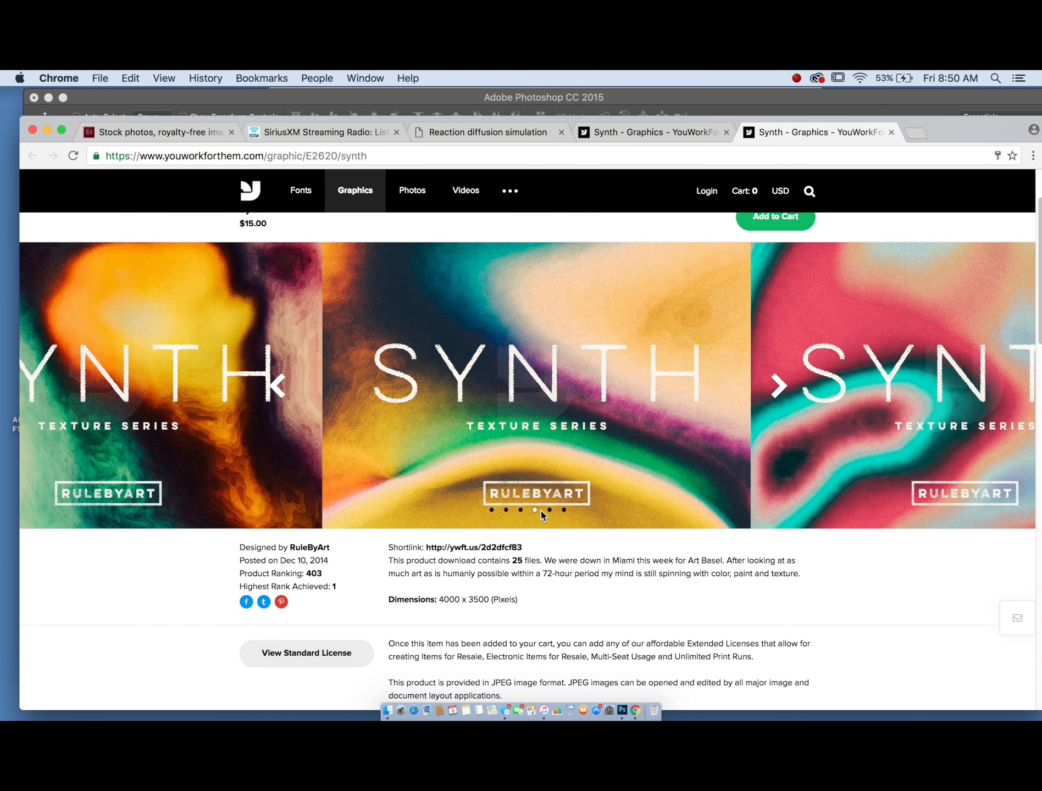
pyautogui.click(549, 510)
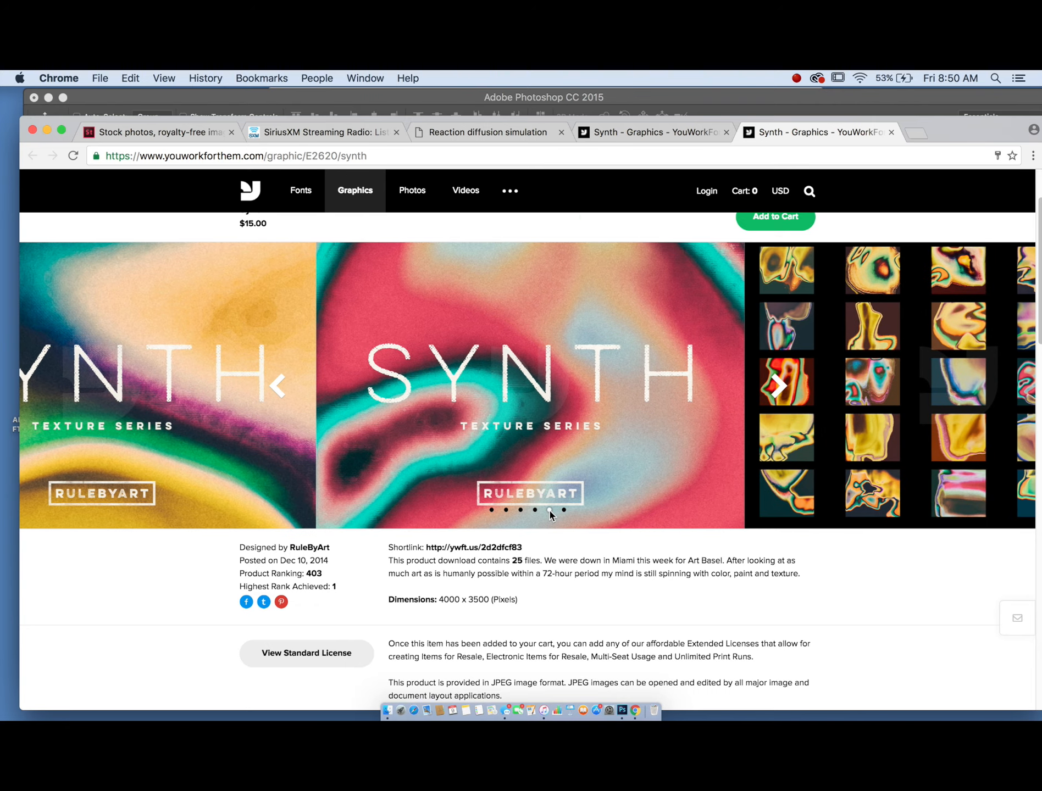
pyautogui.click(563, 510)
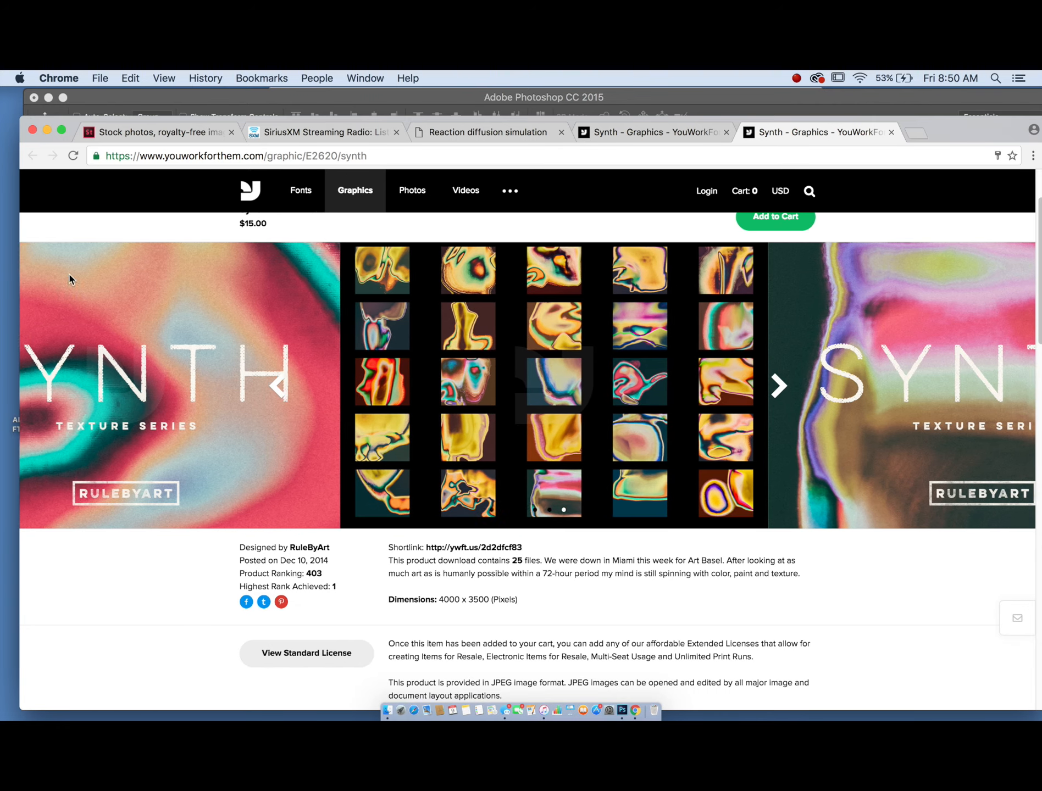
pyautogui.click(891, 132)
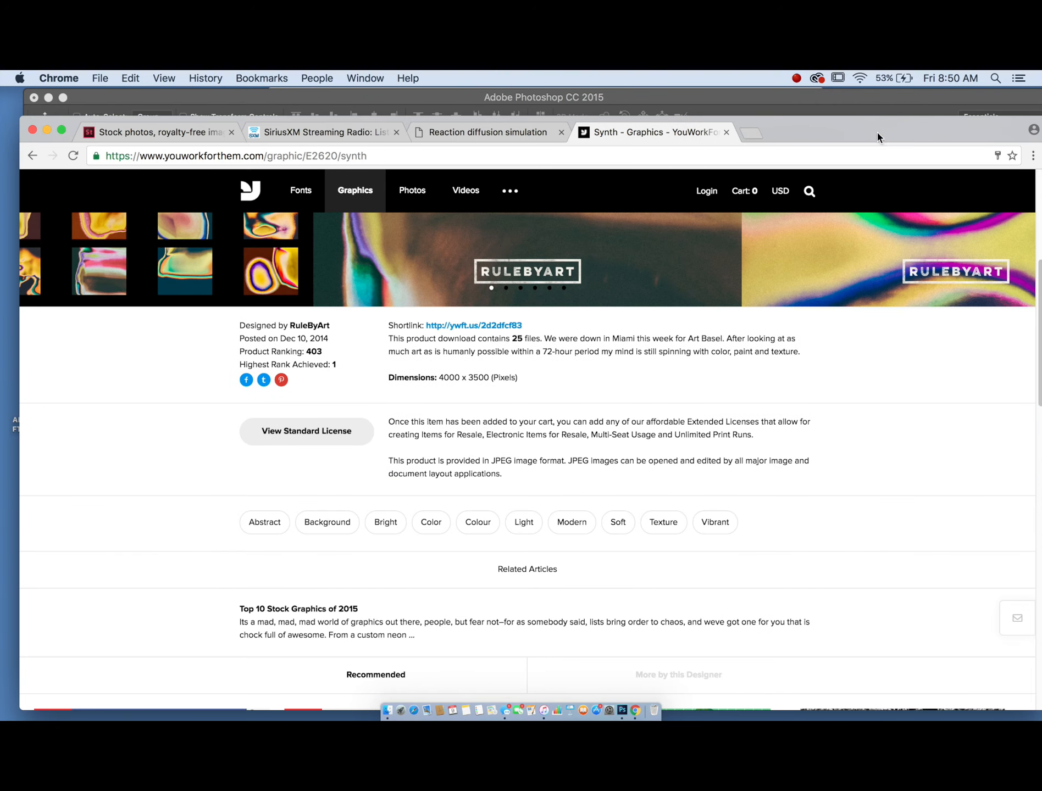
# - Scroll through the recommended graphics and open the Glitch texture collection page
pyautogui.scroll(-15, 275, 248)
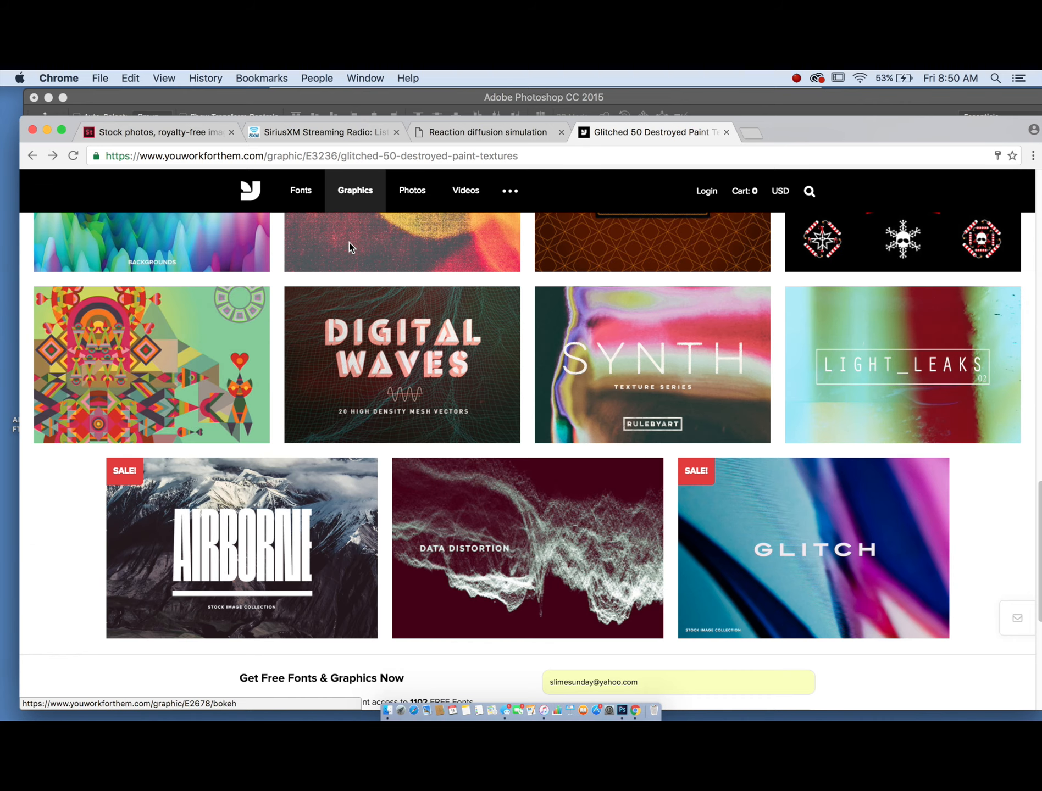
pyautogui.scroll(-1, 350, 245)
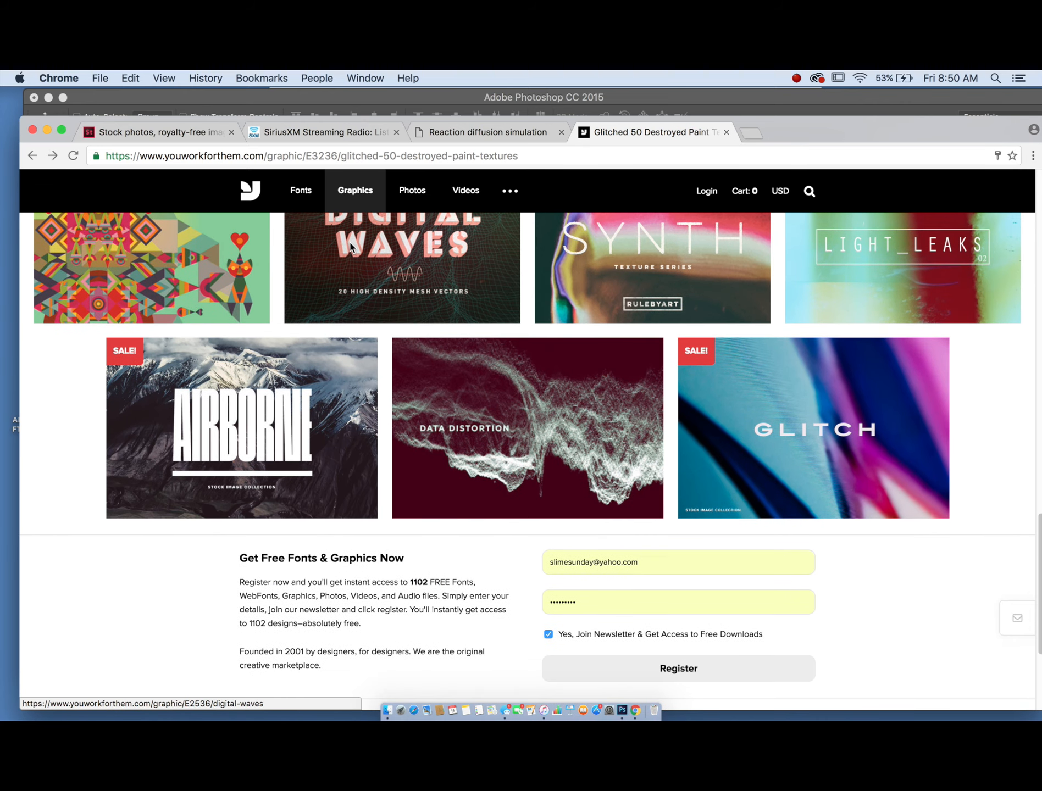
pyautogui.click(812, 449)
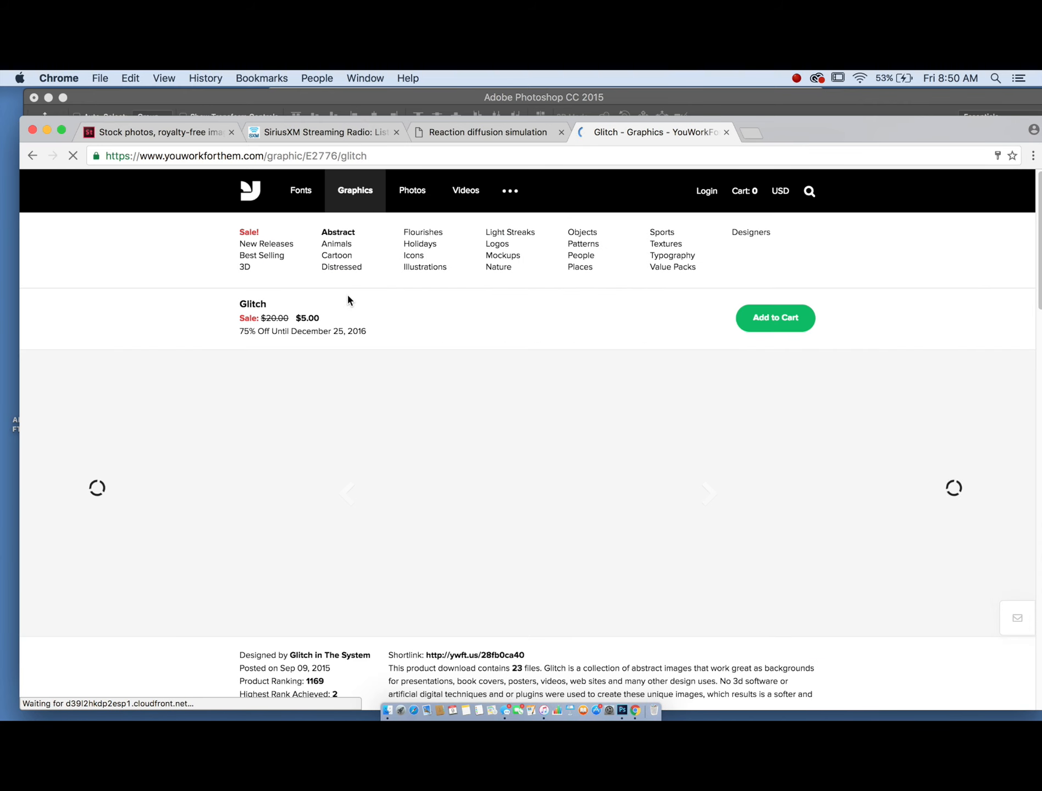
pyautogui.scroll(-10, 347, 300)
pyautogui.scroll(-4, 348, 298)
pyautogui.scroll(6, 348, 297)
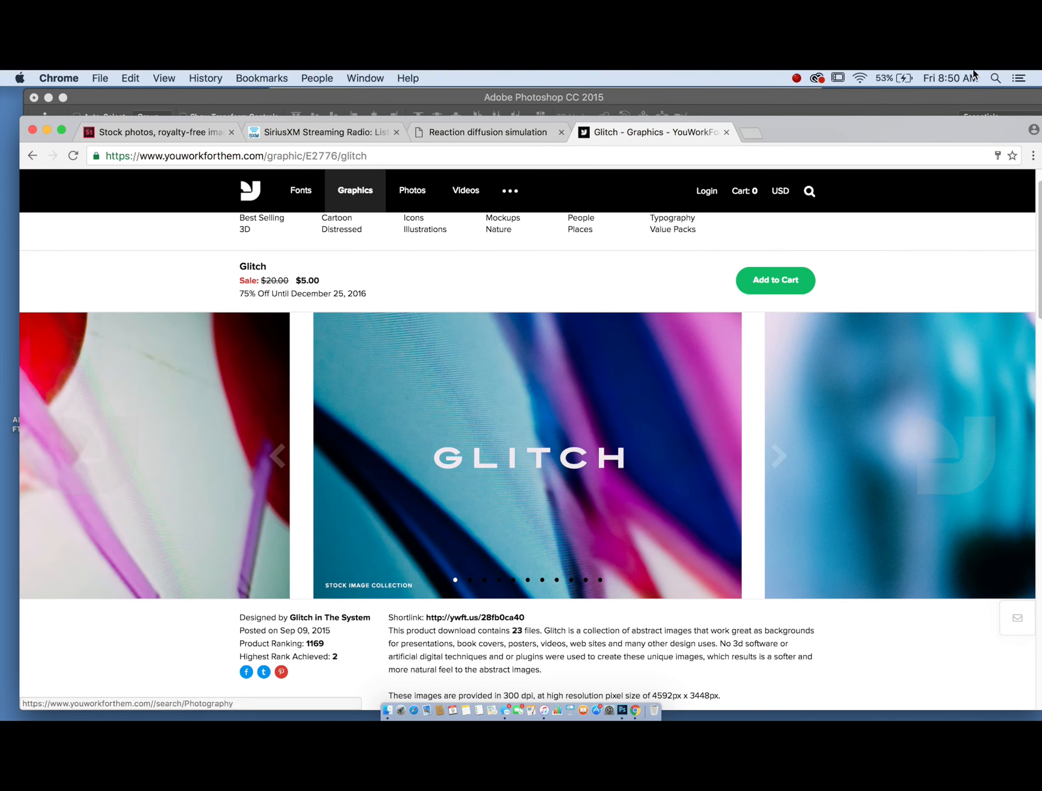
pyautogui.click(822, 98)
# - Place the AdobeStock_48350065 statue photo from Downloads into the poster, scaled down near the lower center
pyautogui.hotkey('ctrl', 'Up')
pyautogui.click(262, 200)
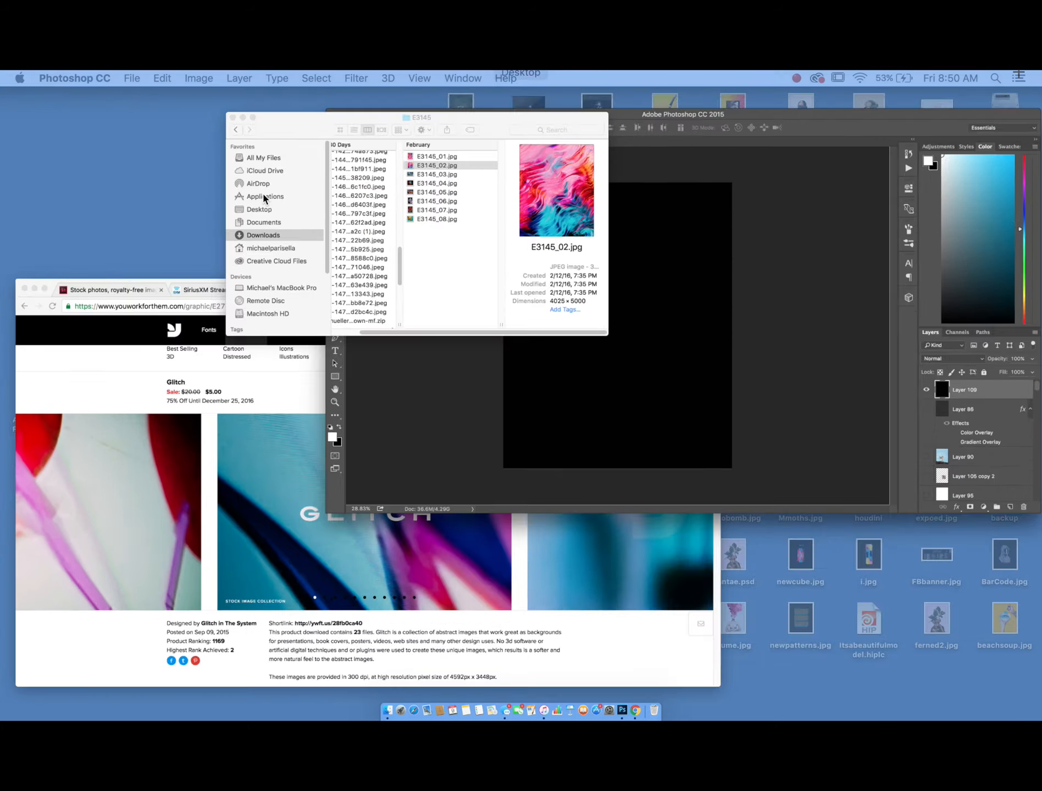
pyautogui.hscroll(-2, 491, 283)
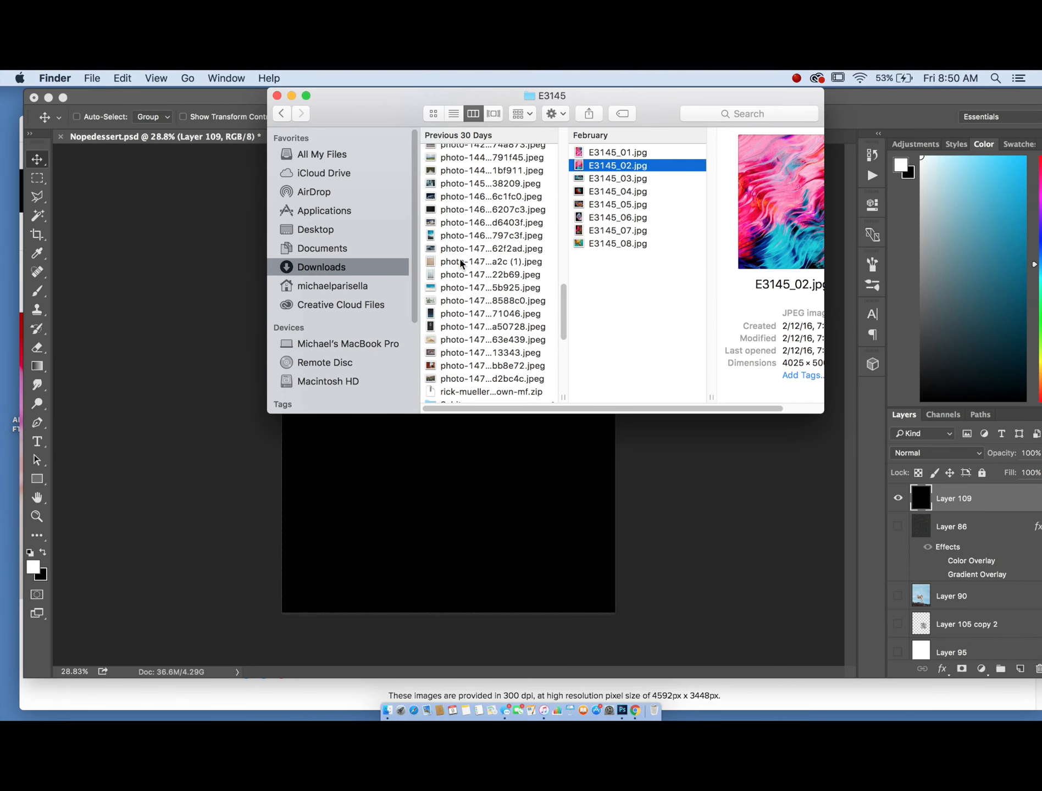
pyautogui.scroll(5, 460, 264)
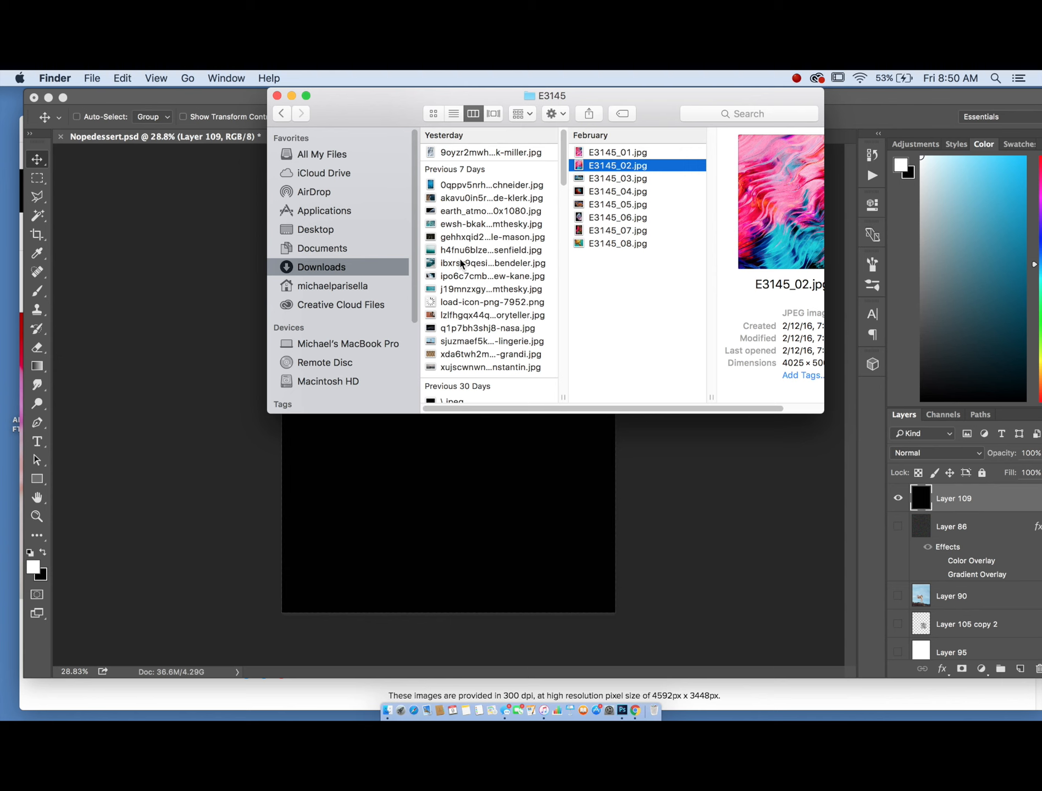
pyautogui.scroll(-5, 482, 278)
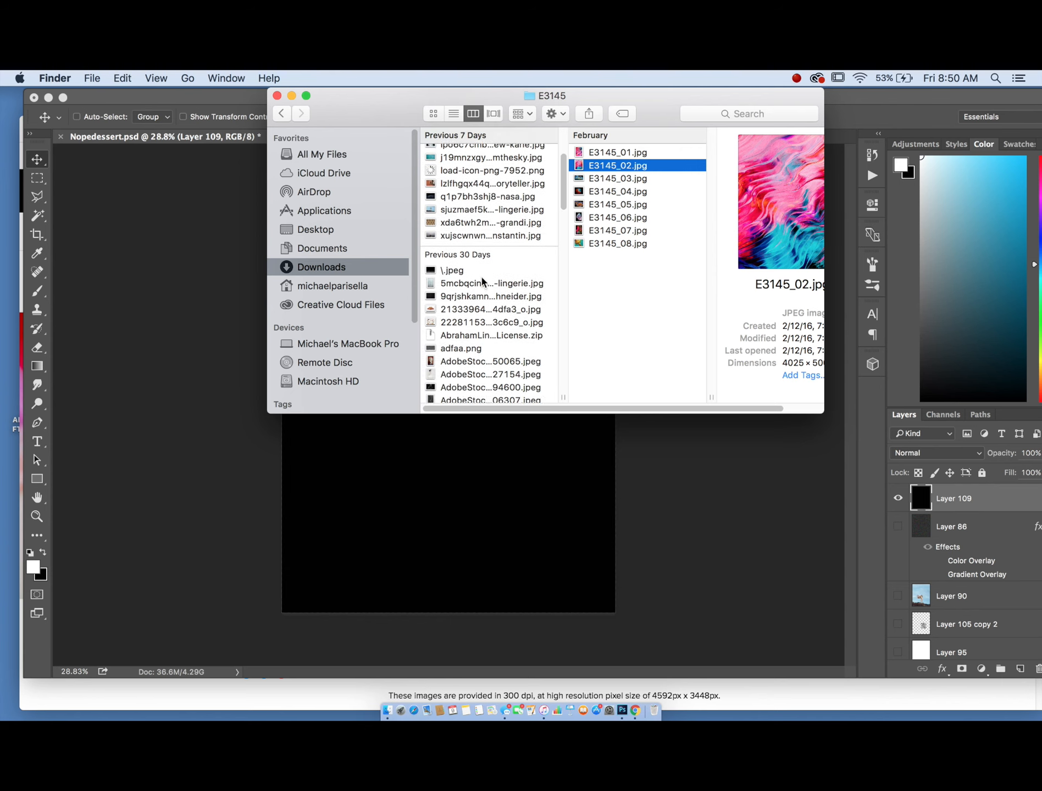
pyautogui.scroll(-1, 463, 308)
pyautogui.moveTo(464, 306); pyautogui.dragTo(435, 539)
pyautogui.moveTo(587, 196); pyautogui.dragTo(486, 428)
pyautogui.moveTo(408, 496); pyautogui.dragTo(475, 464)
pyautogui.press('Return')
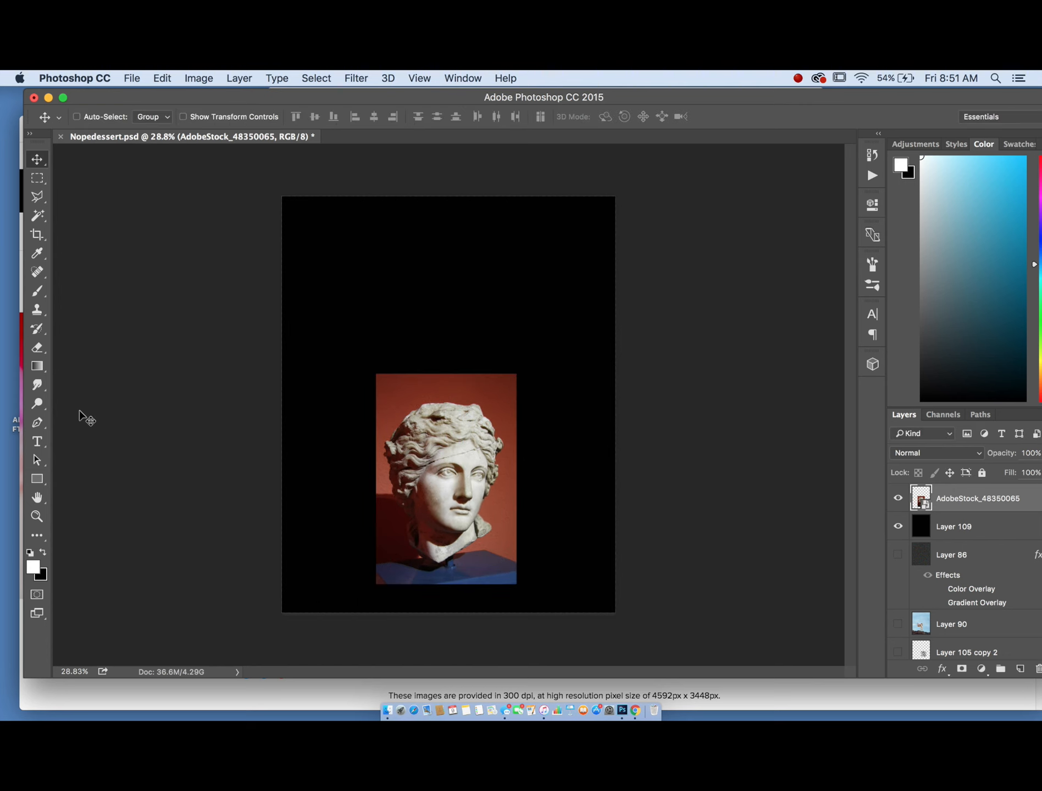
# - Rasterize the statue photo layer with the Smudge tool active and undo a trial smudge stroke across the face
pyautogui.click(45, 384)
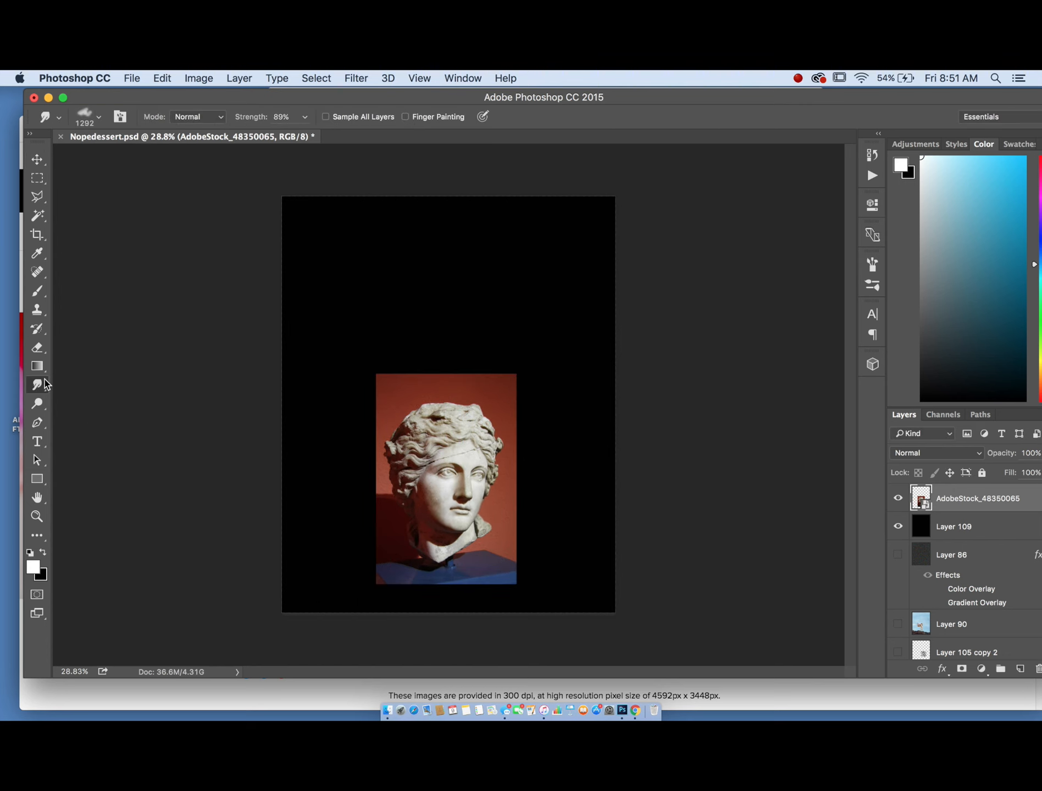
pyautogui.rightClick(963, 489)
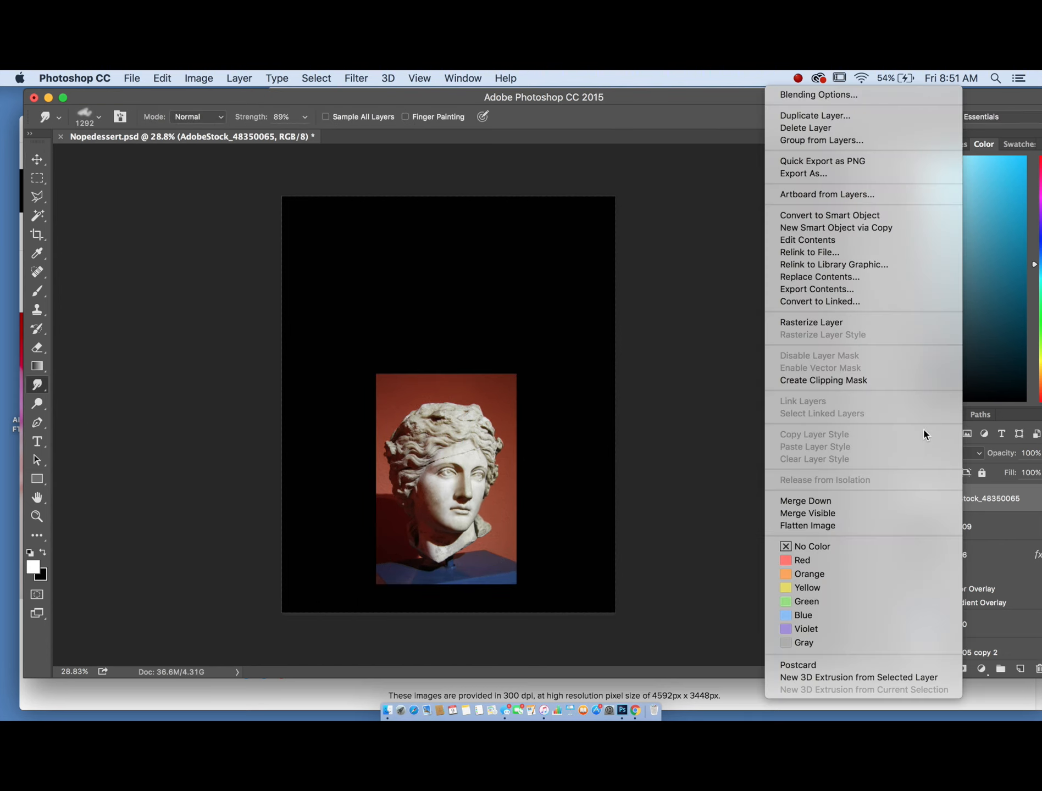
pyautogui.click(836, 322)
pyautogui.moveTo(407, 456); pyautogui.dragTo(494, 453)
pyautogui.press('super+z')
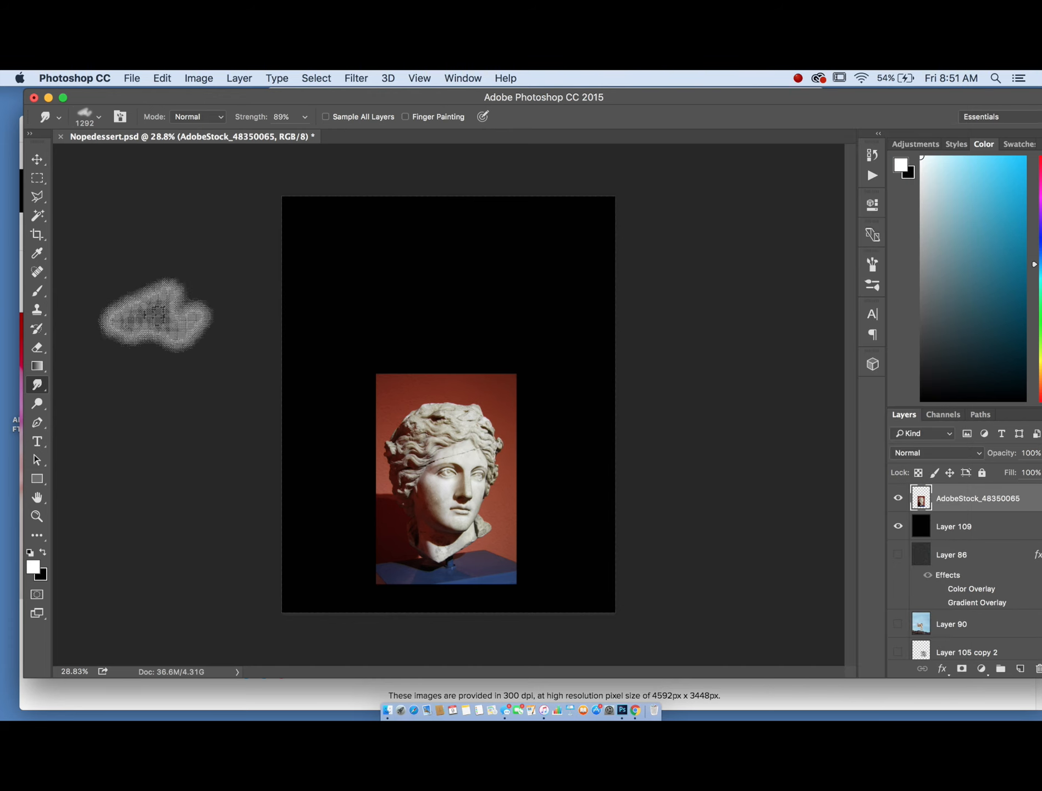
# - Raise the Smudge strength to 100% and choose the 22 px square brush preset
pyautogui.click(305, 117)
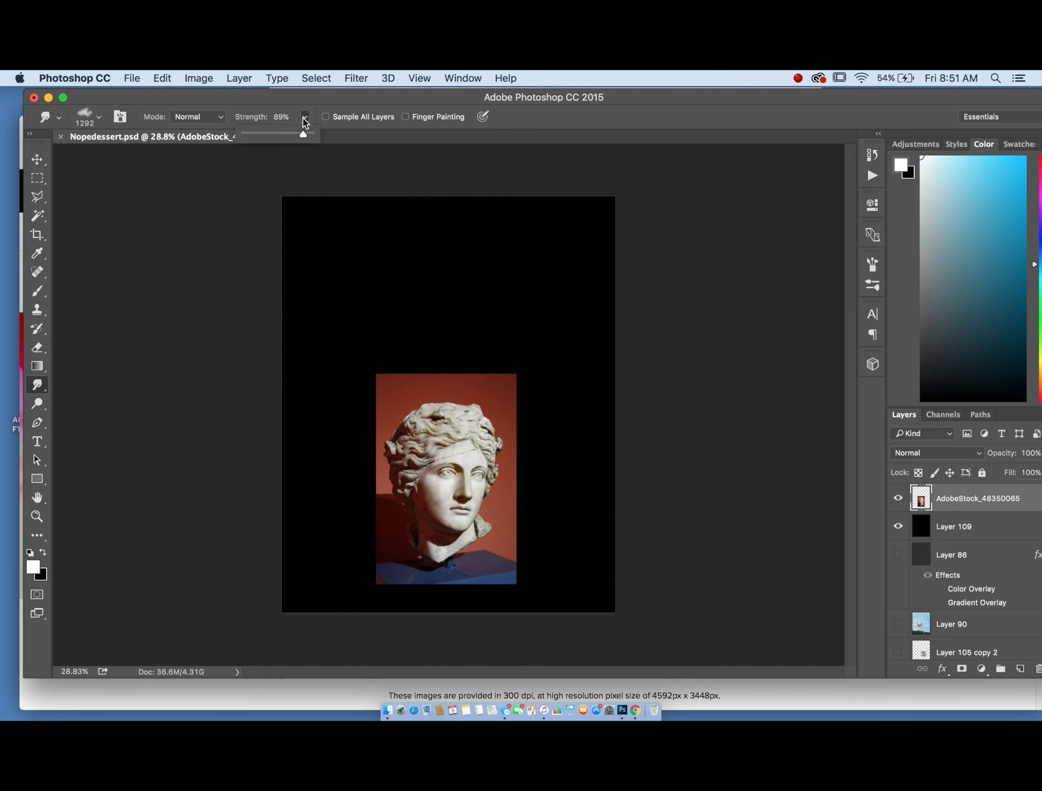
pyautogui.moveTo(304, 136); pyautogui.dragTo(328, 134)
pyautogui.click(43, 389)
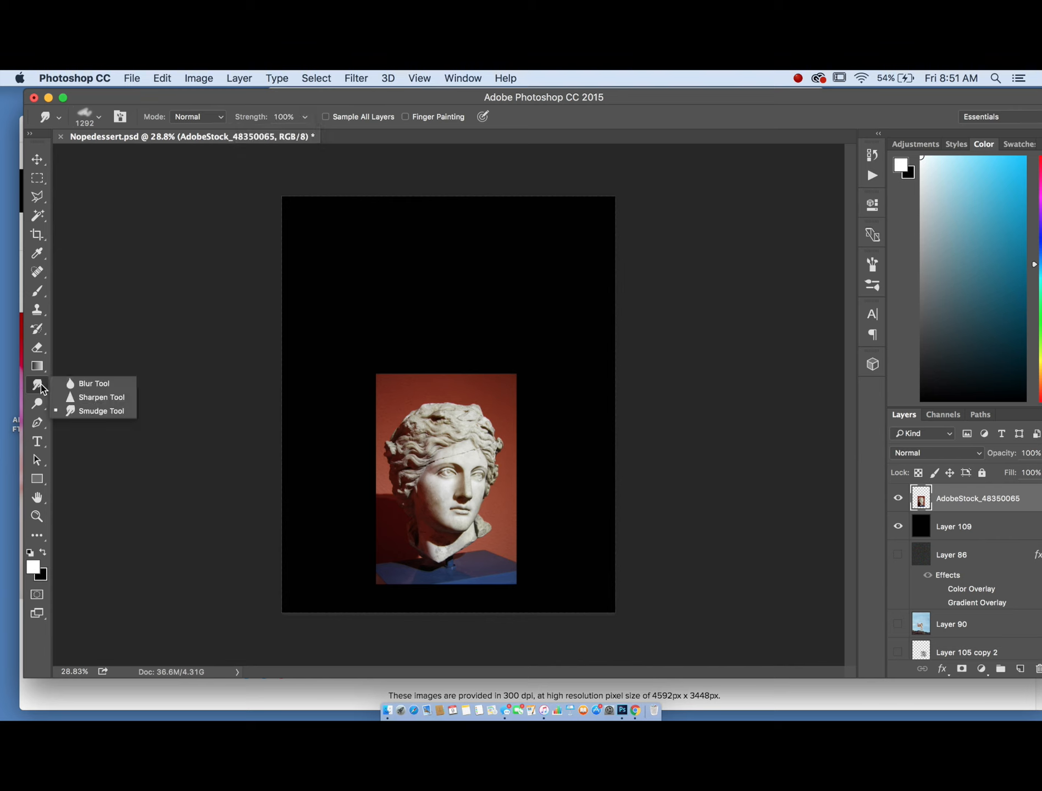
pyautogui.click(97, 116)
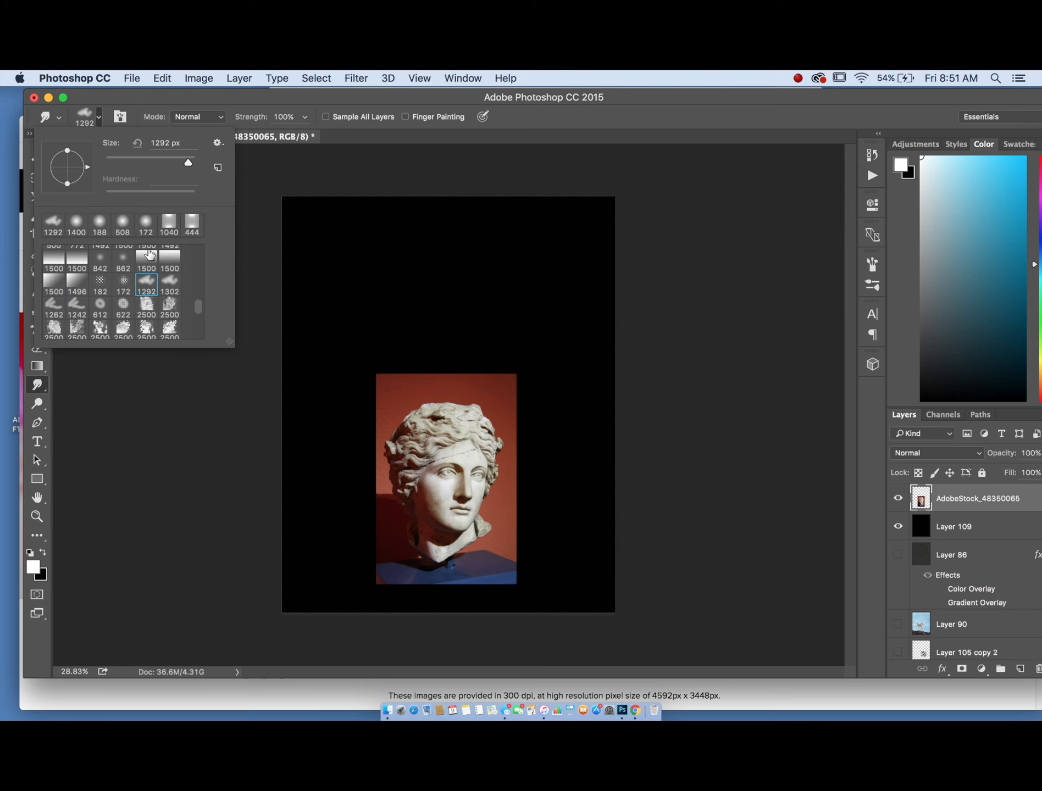
pyautogui.scroll(10, 106, 298)
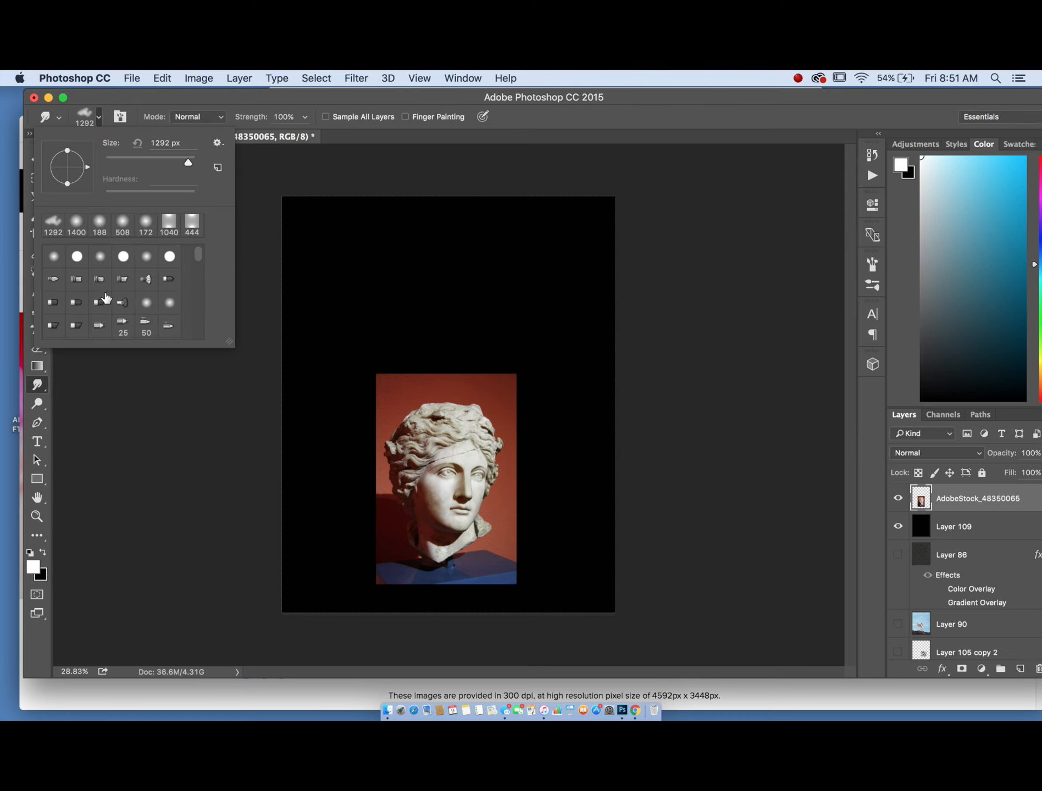
pyautogui.scroll(-15, 106, 298)
pyautogui.click(123, 303)
pyautogui.click(125, 328)
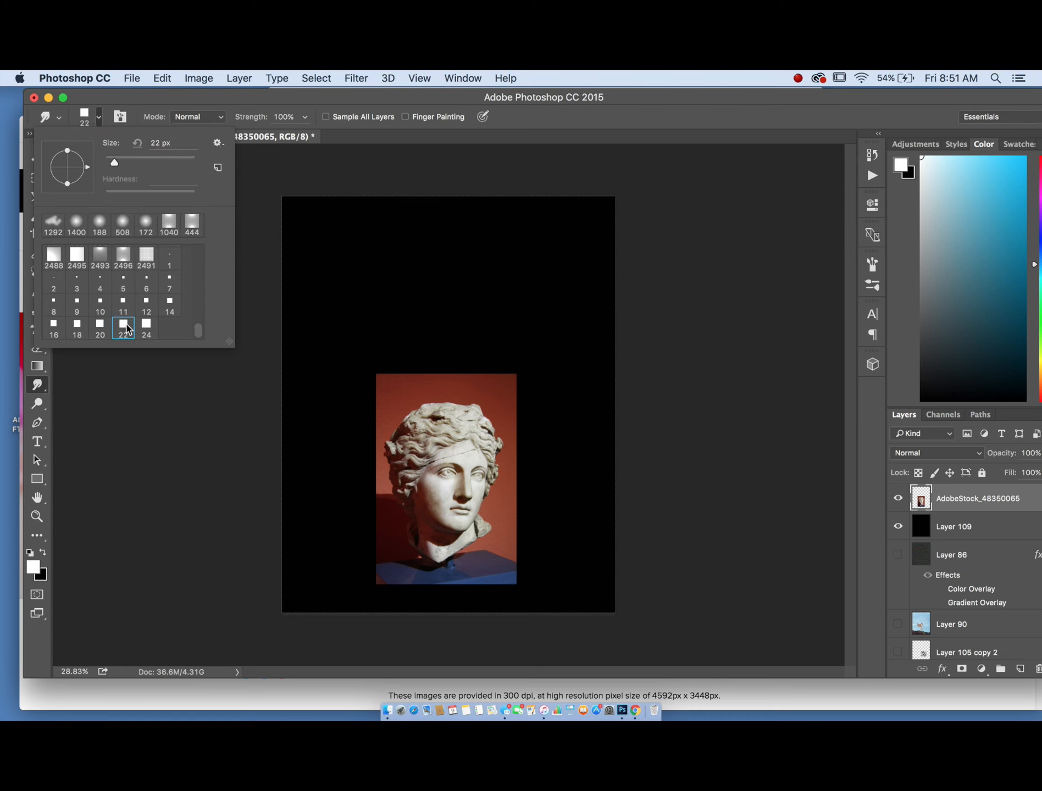
# - Enlarge the square smudge brush to 1040 px and smudge the statue's face upward in one vertical stroke
pyautogui.click(355, 324)
pyautogui.rightClick(355, 324)
pyautogui.click(495, 360)
pyautogui.moveTo(511, 360); pyautogui.dragTo(519, 363)
pyautogui.click(508, 357)
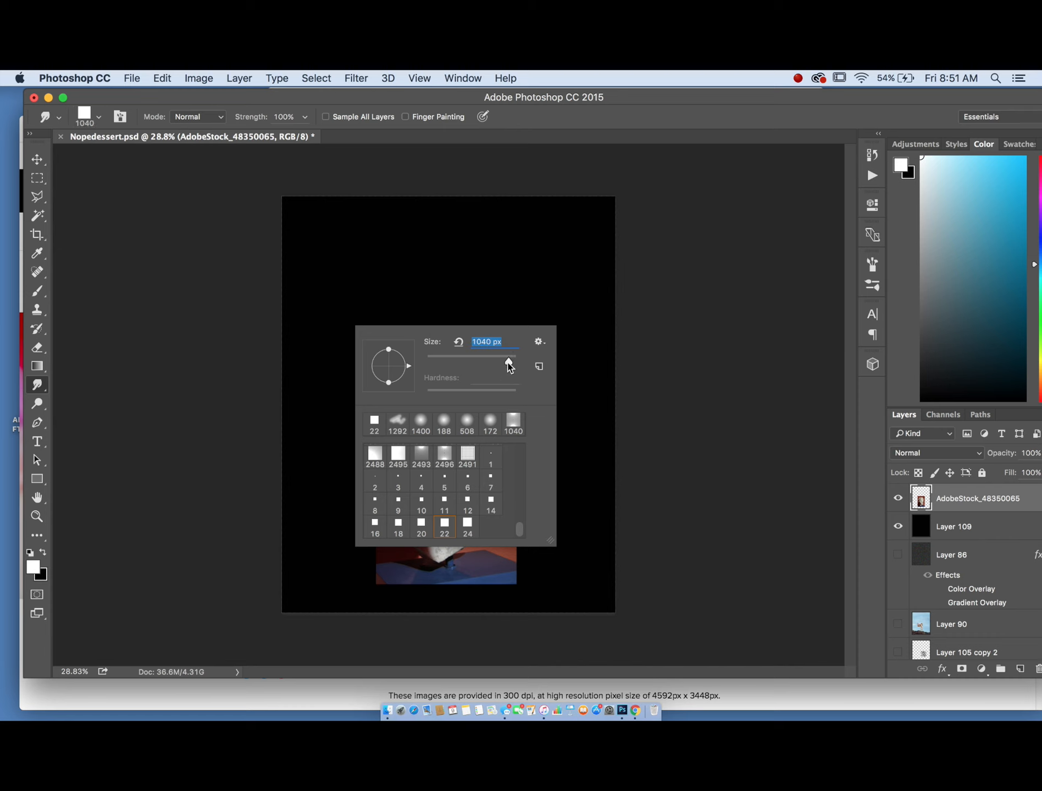
pyautogui.click(673, 267)
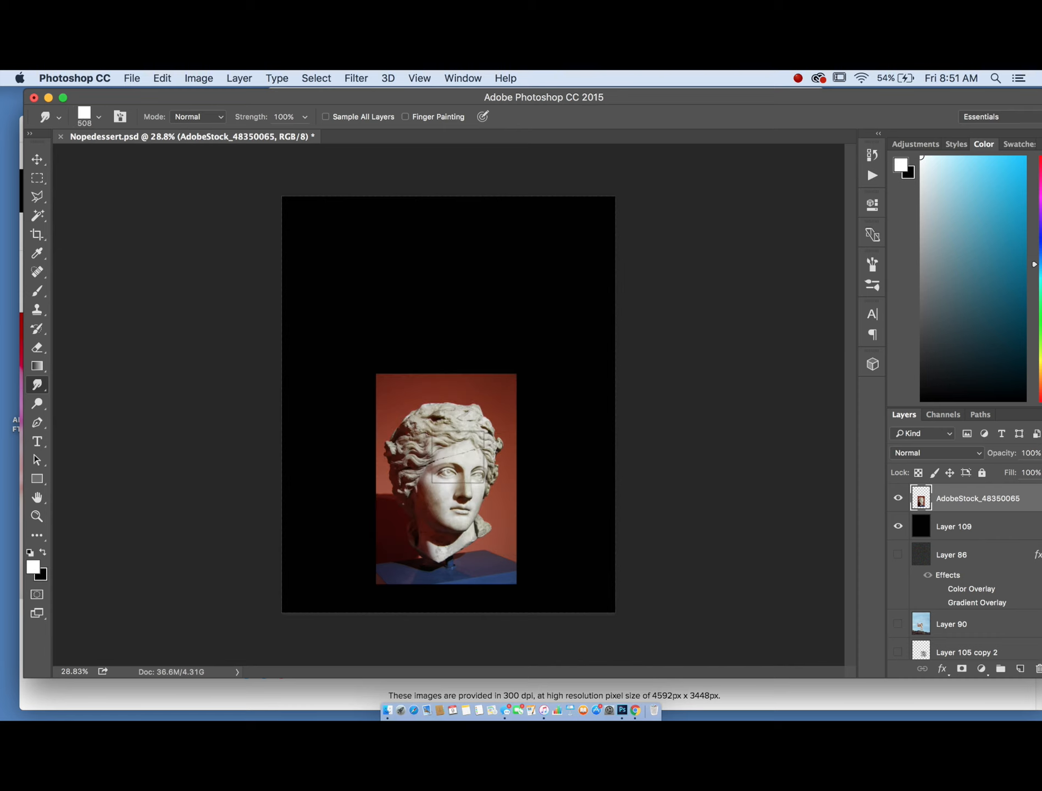
pyautogui.rightClick(424, 472)
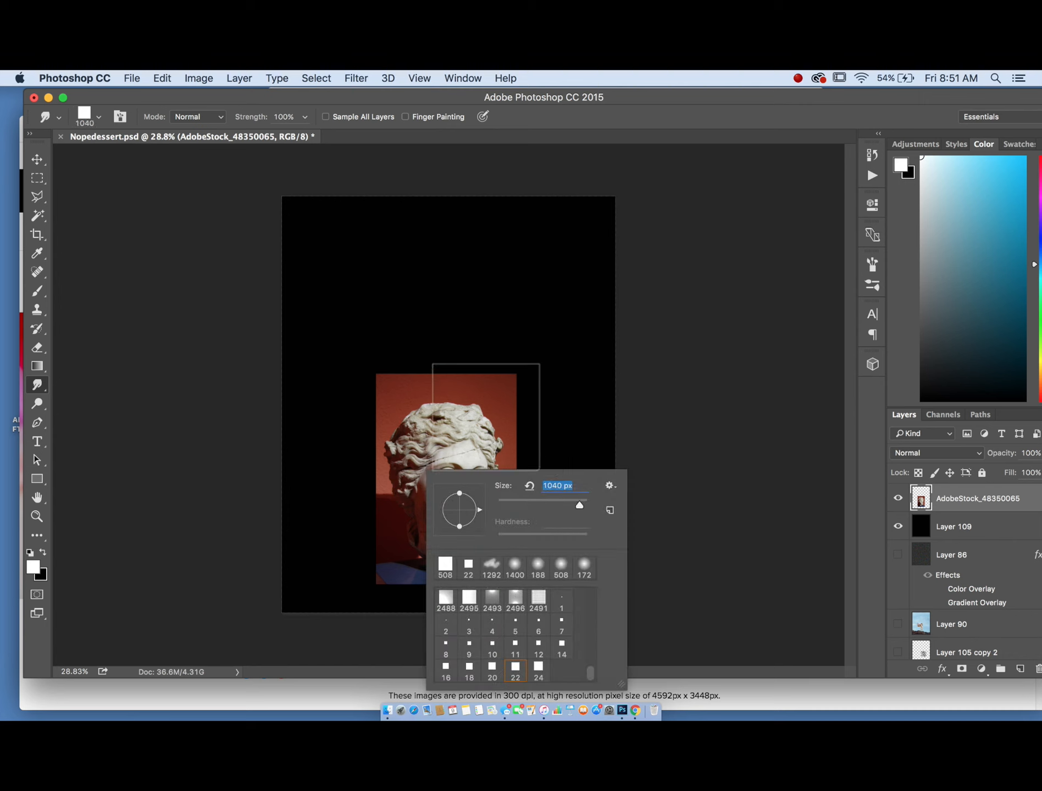
pyautogui.click(686, 367)
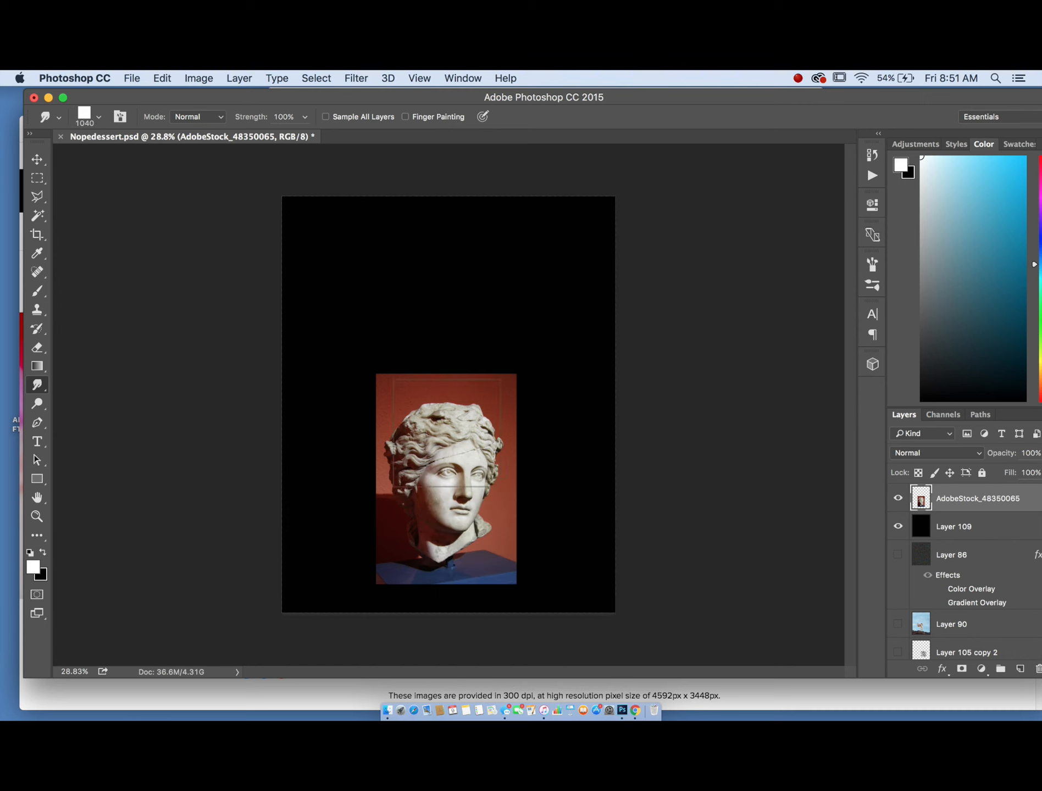
pyautogui.moveTo(448, 444); pyautogui.dragTo(444, 325)
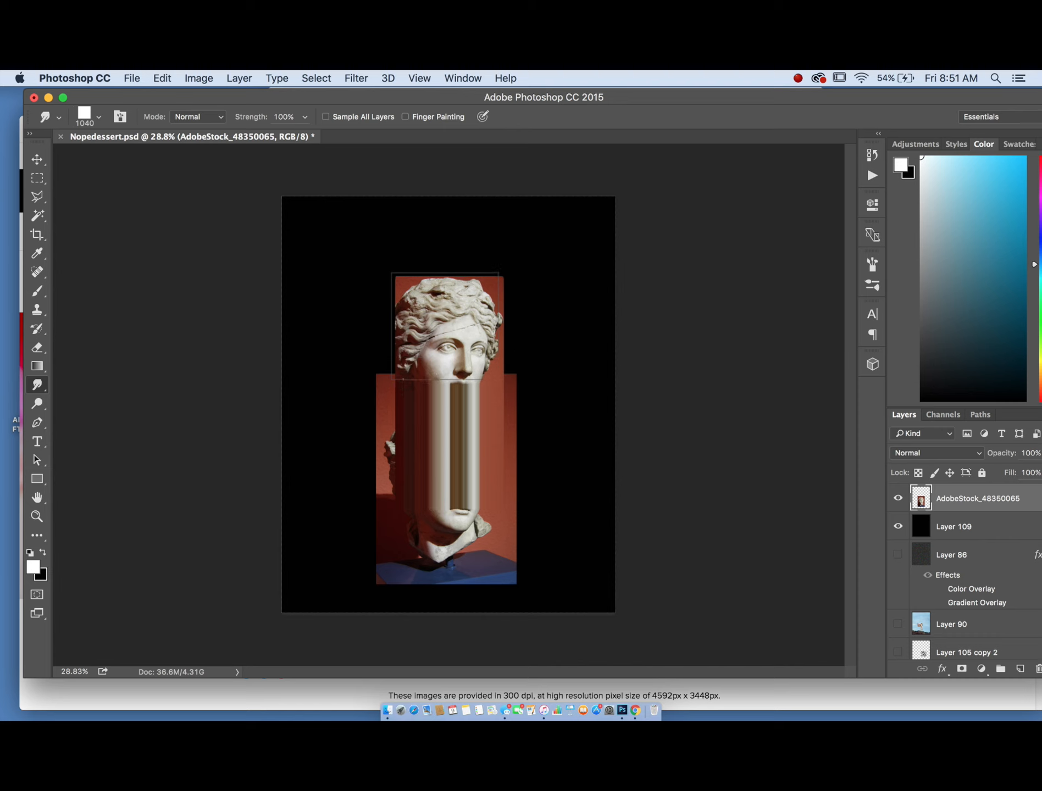
# - Delete the smudged statue layer from the poster
pyautogui.scroll(3, 471, 484)
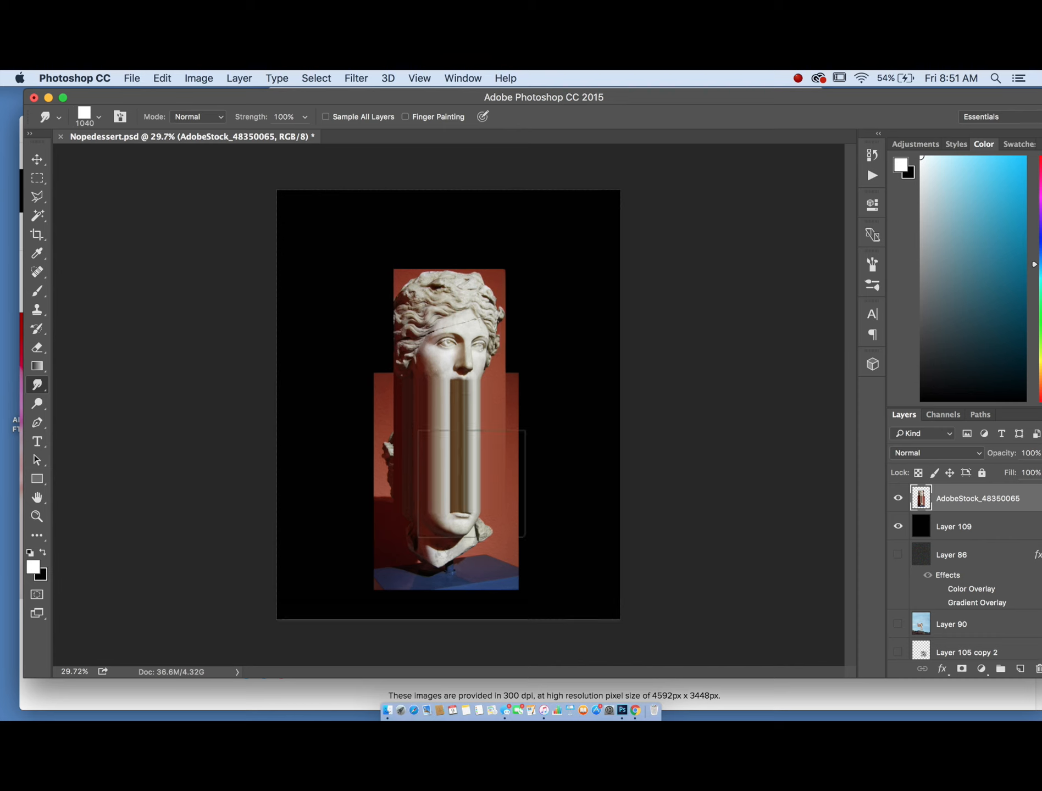
pyautogui.scroll(-2, 472, 484)
pyautogui.scroll(1, 472, 484)
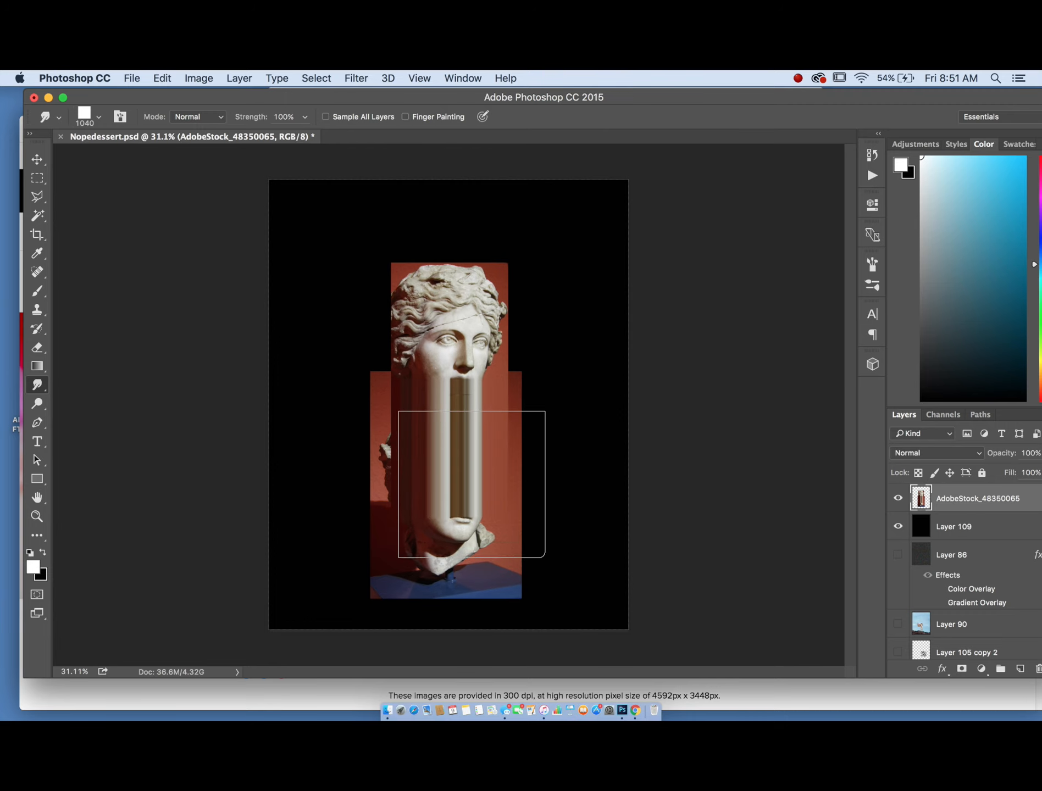
pyautogui.press('Delete')
# - Switch to the Reaction diffusion simulation tab and set the feed rate to 0.048
pyautogui.hotkey('ctrl', 'Up')
pyautogui.click(356, 420)
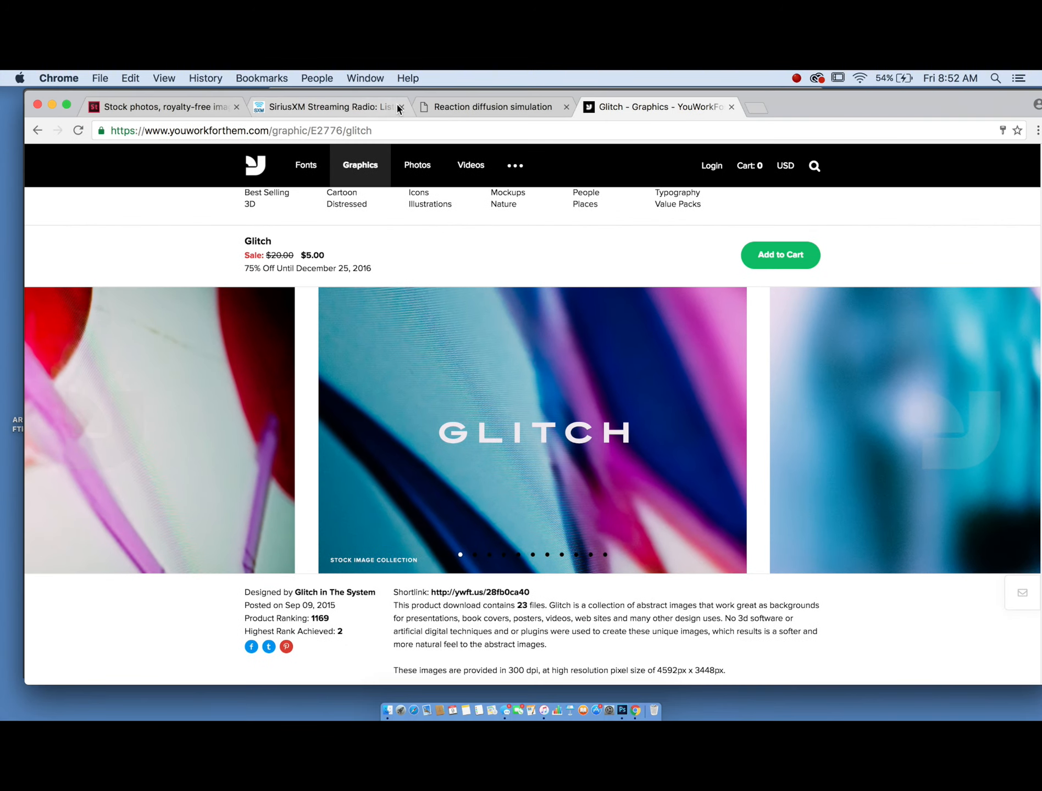
pyautogui.click(483, 111)
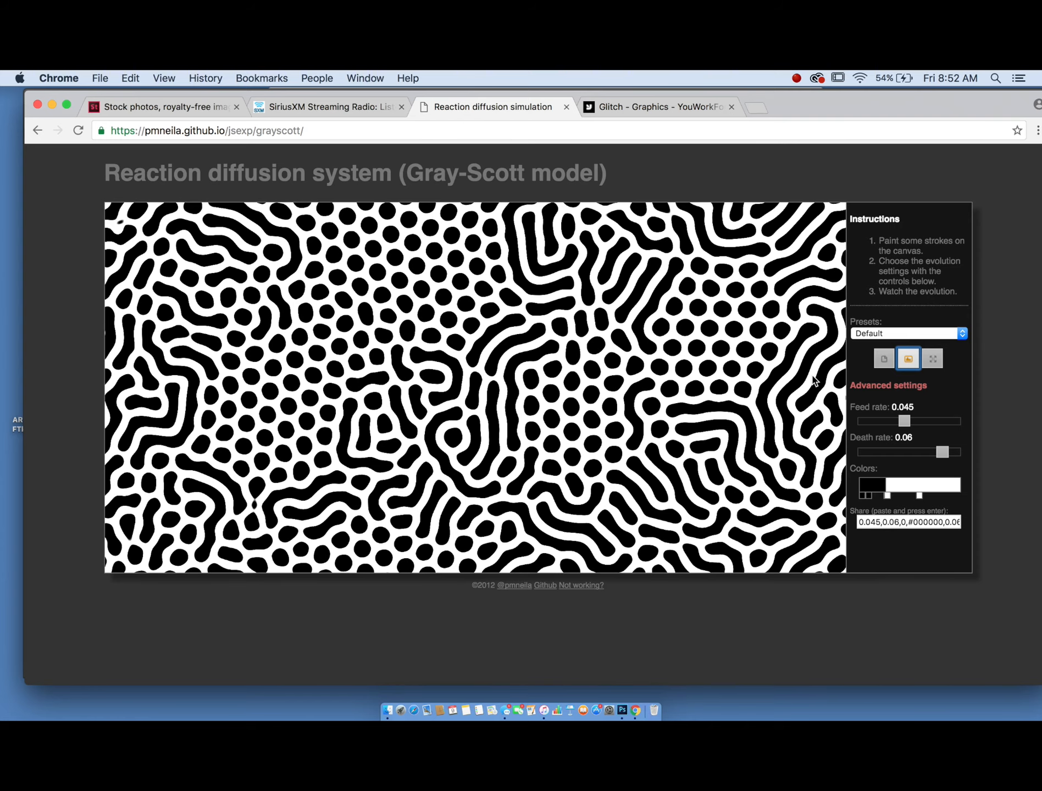
pyautogui.moveTo(906, 424); pyautogui.dragTo(894, 425)
pyautogui.moveTo(889, 496); pyautogui.dragTo(888, 496)
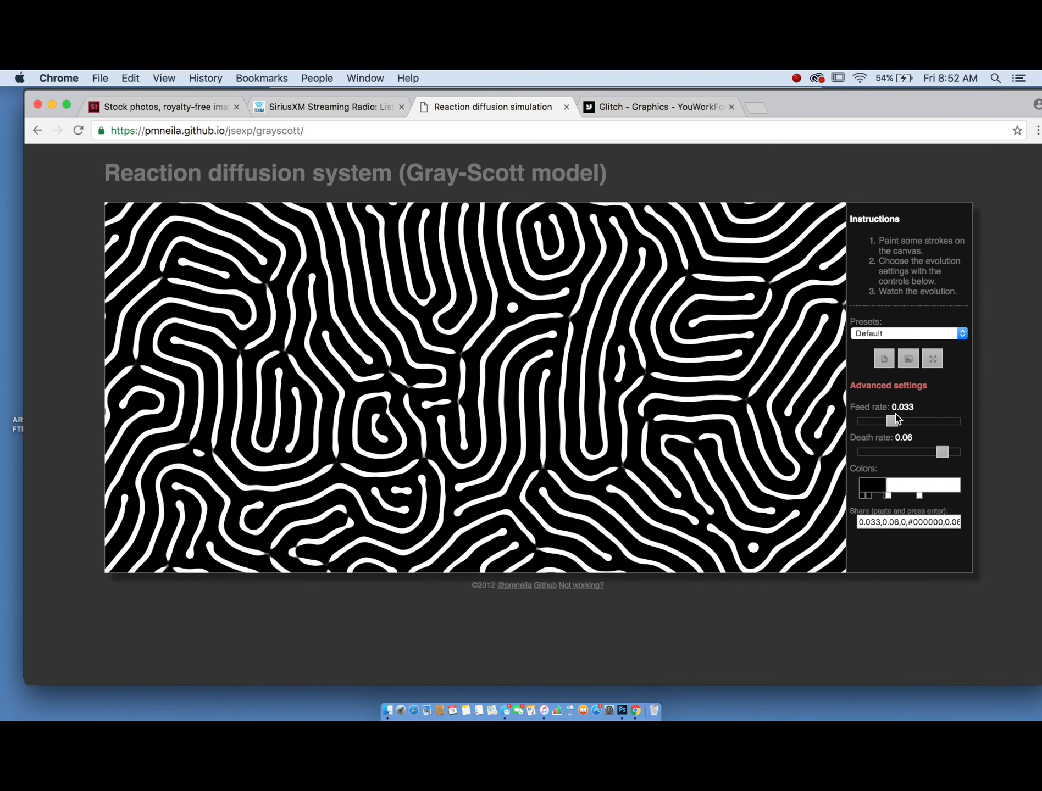
pyautogui.moveTo(904, 416); pyautogui.dragTo(912, 421)
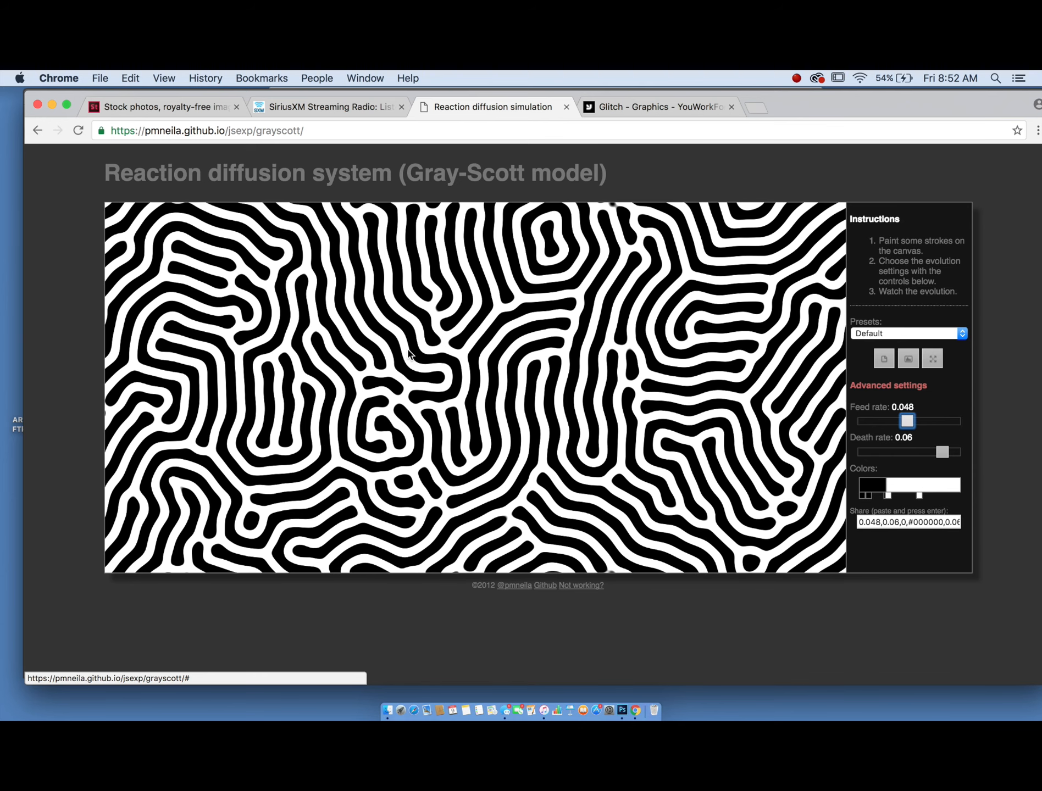
# - Switch the browser to the Glitch texture page and return to the Photoshop document
pyautogui.moveTo(825, 110); pyautogui.dragTo(826, 241)
pyautogui.click(737, 149)
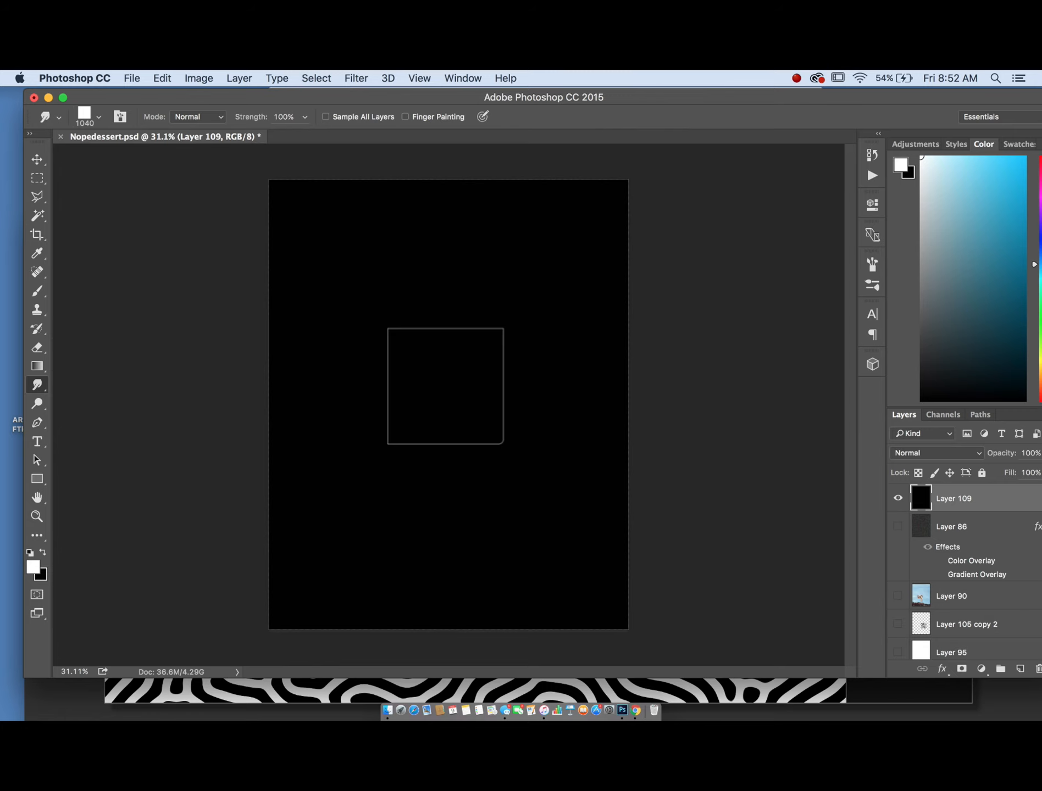
pyautogui.hotkey('ctrl', 'Up')
pyautogui.click(454, 464)
pyautogui.moveTo(815, 239); pyautogui.dragTo(816, 106)
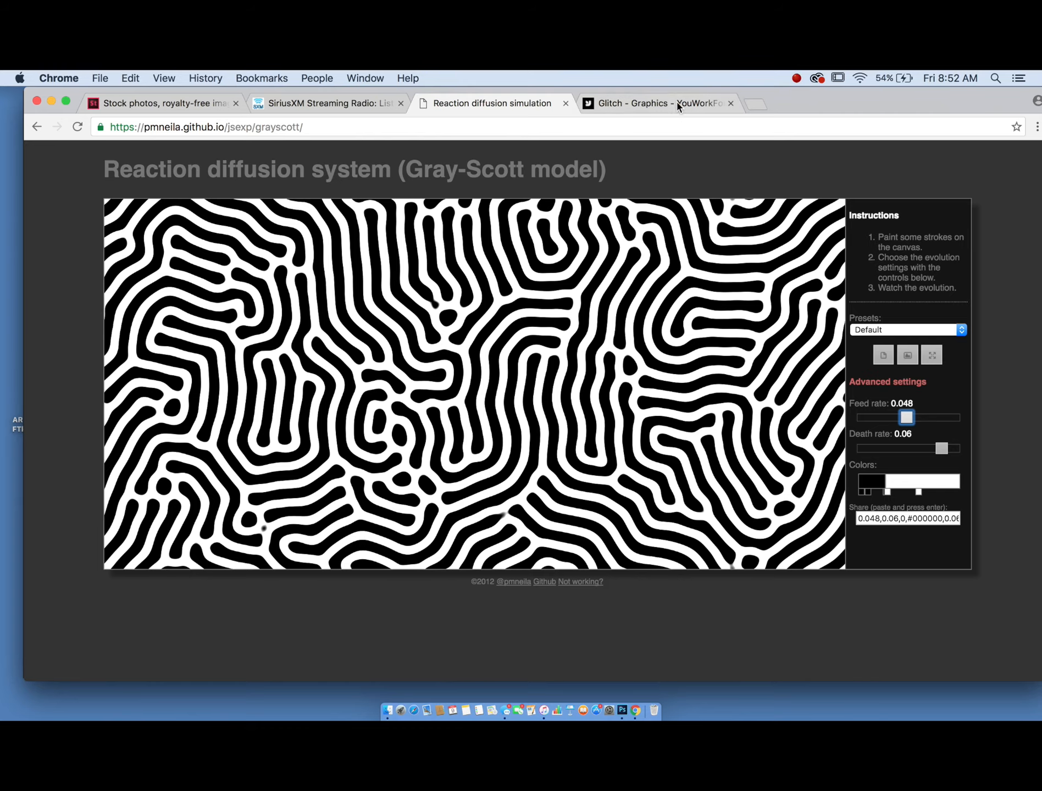
pyautogui.click(657, 105)
pyautogui.moveTo(822, 103); pyautogui.dragTo(819, 437)
pyautogui.click(766, 253)
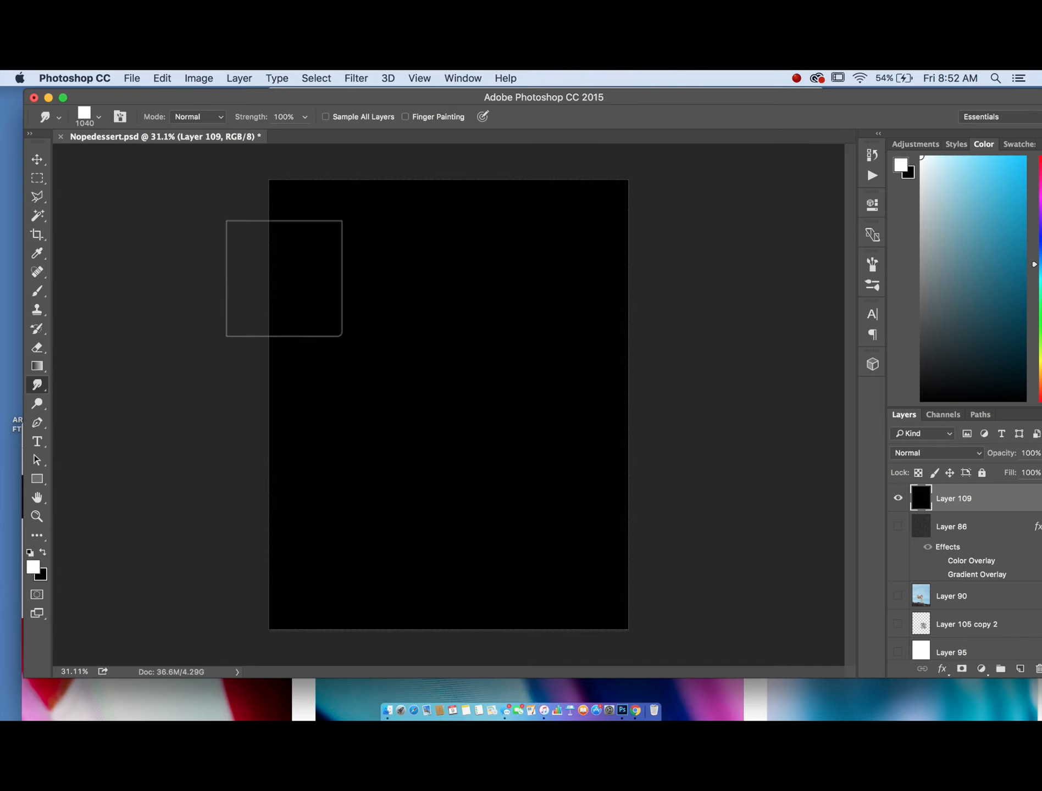
# - Place the AdobeStock_77216067 portrait photo from Downloads into the poster, enlarged to cover most of the canvas
pyautogui.hotkey('ctrl', 'Up')
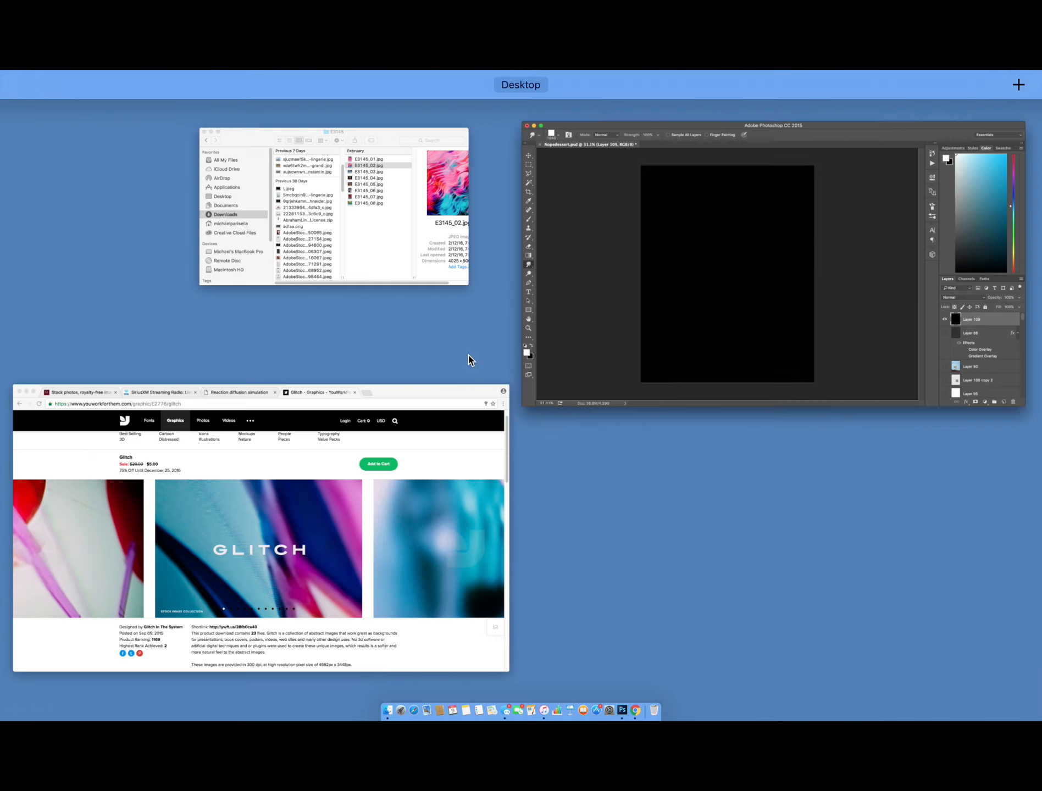
pyautogui.click(400, 163)
pyautogui.scroll(-1, 509, 286)
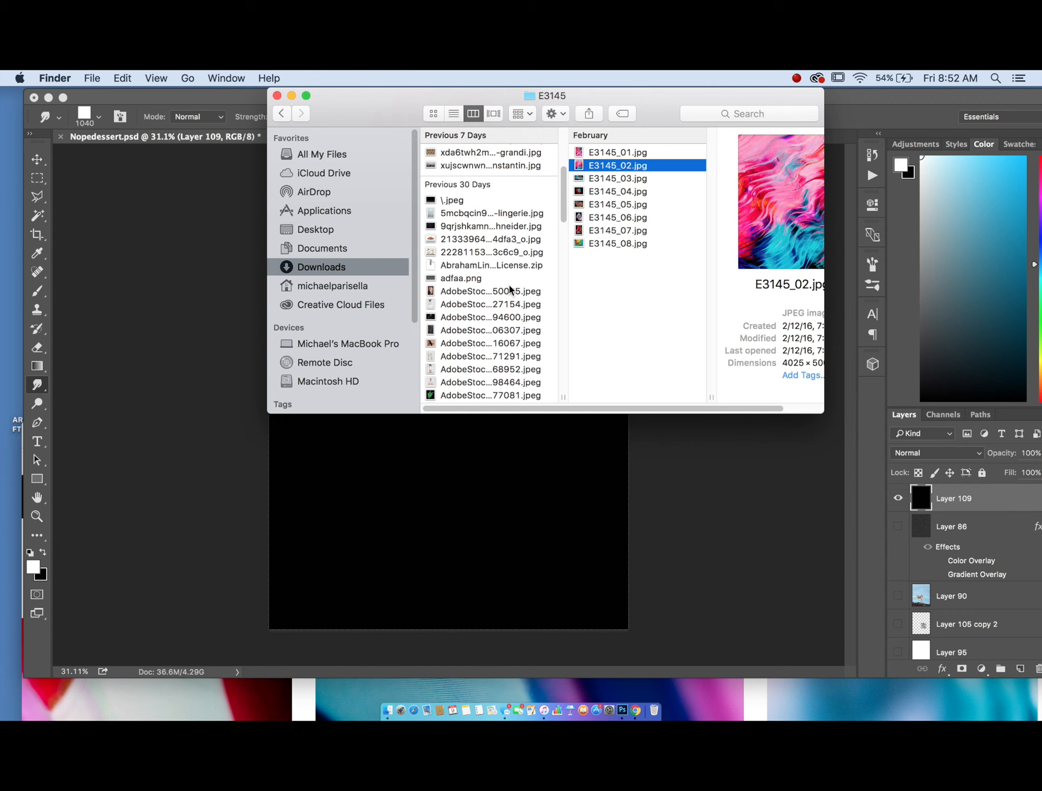
pyautogui.moveTo(448, 343); pyautogui.dragTo(617, 372)
pyautogui.moveTo(336, 406); pyautogui.dragTo(463, 397)
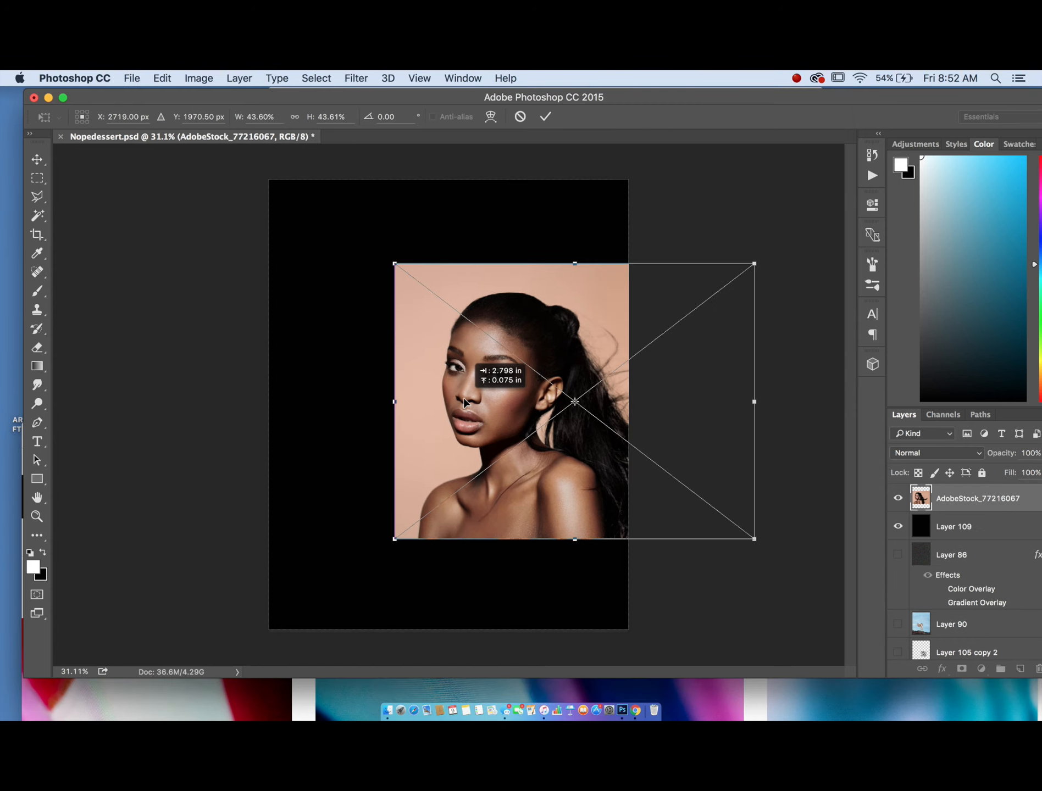
pyautogui.moveTo(396, 263); pyautogui.dragTo(279, 170)
pyautogui.moveTo(427, 316); pyautogui.dragTo(456, 373)
pyautogui.press('Return')
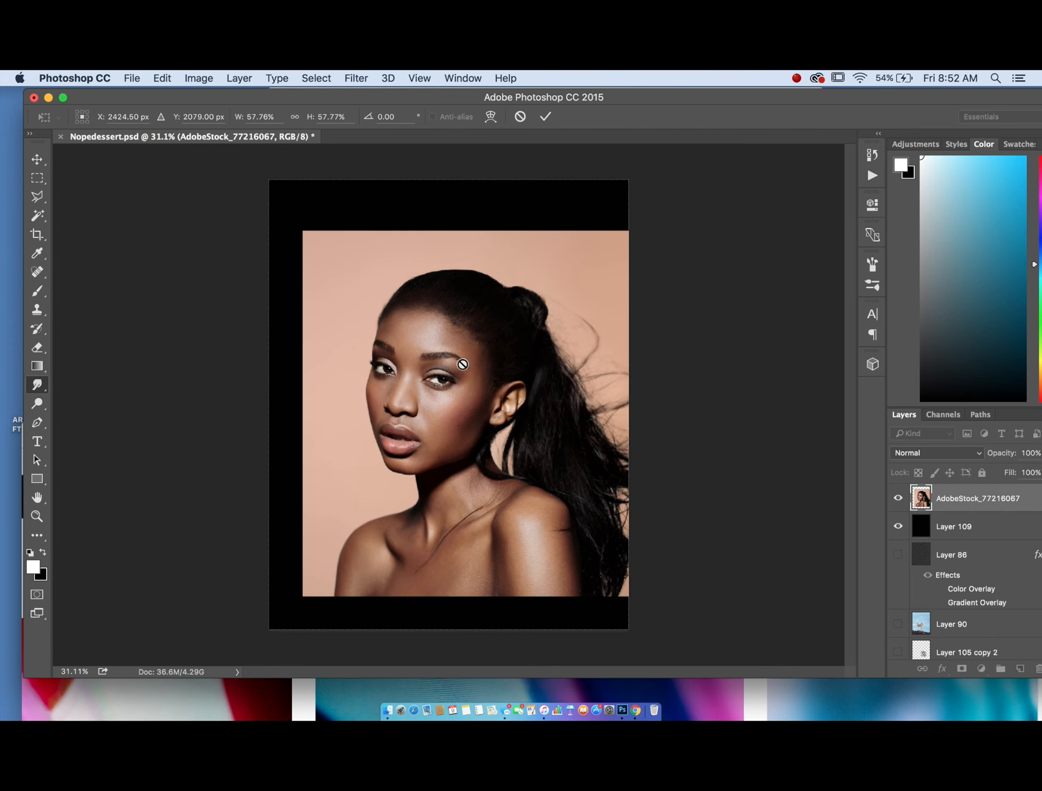
# - Select the Pen tool and rasterize the portrait layer
pyautogui.click(38, 420)
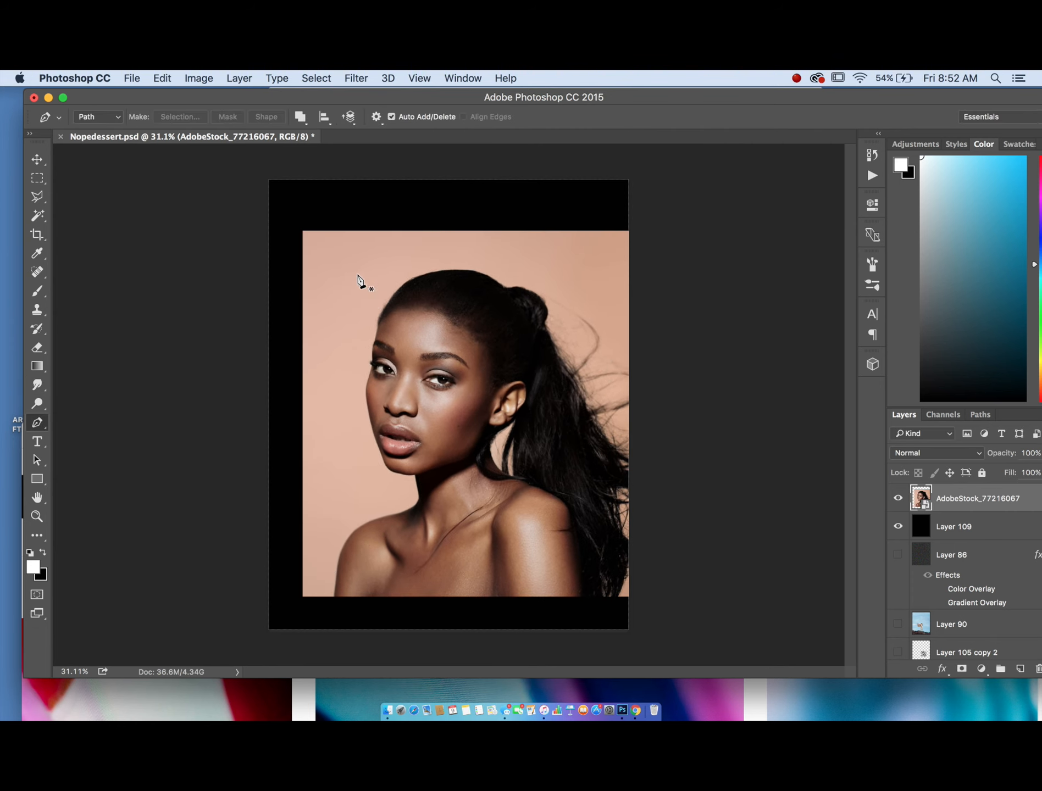
pyautogui.scroll(5, 358, 276)
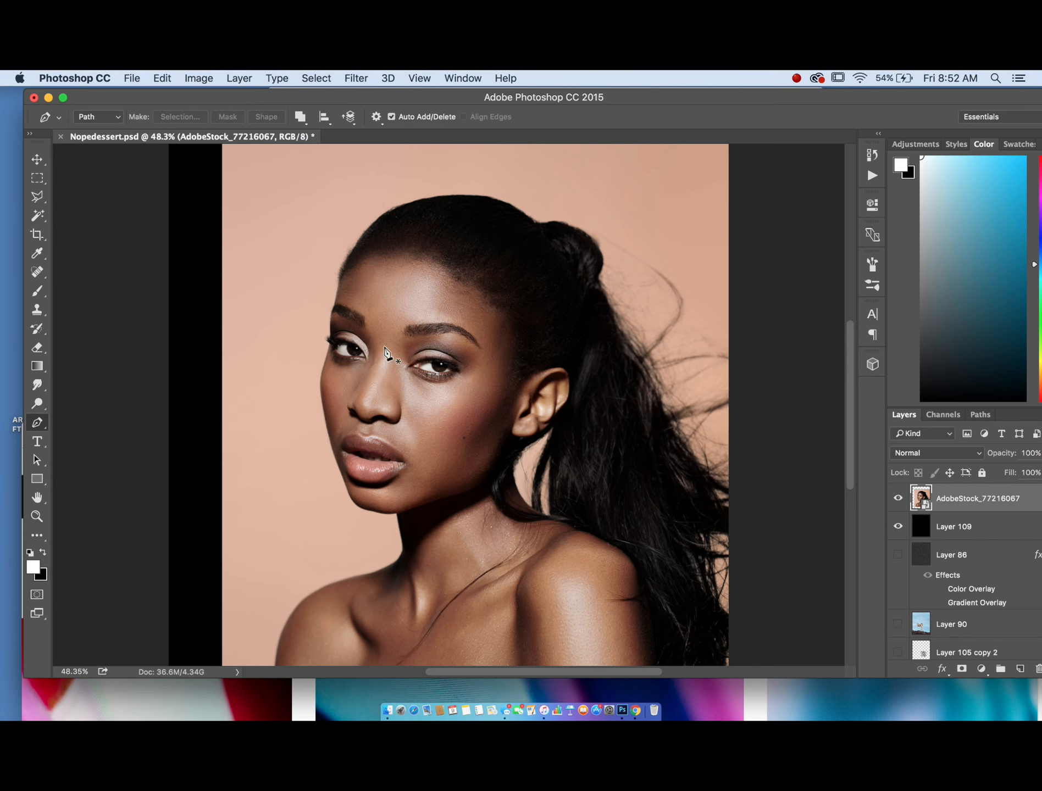
pyautogui.rightClick(972, 491)
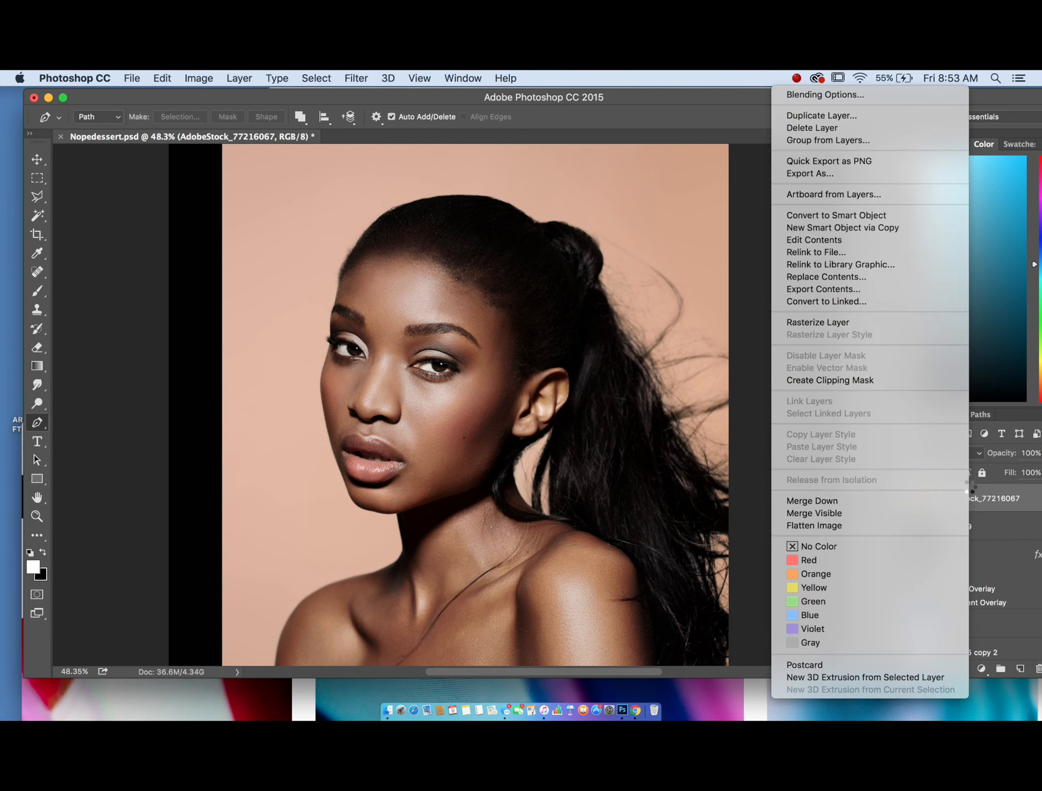
pyautogui.click(843, 323)
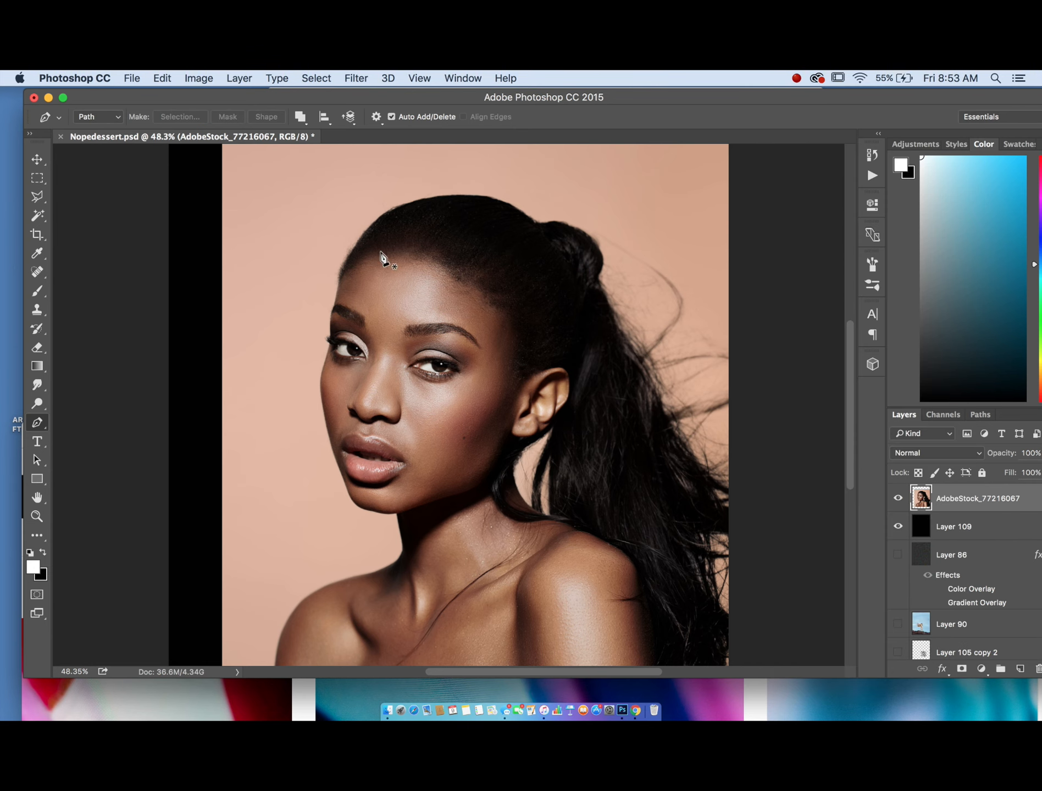
# - Zoom in and pan around the portrait's face to examine its features
pyautogui.scroll(1, 380, 234)
pyautogui.scroll(3, 380, 232)
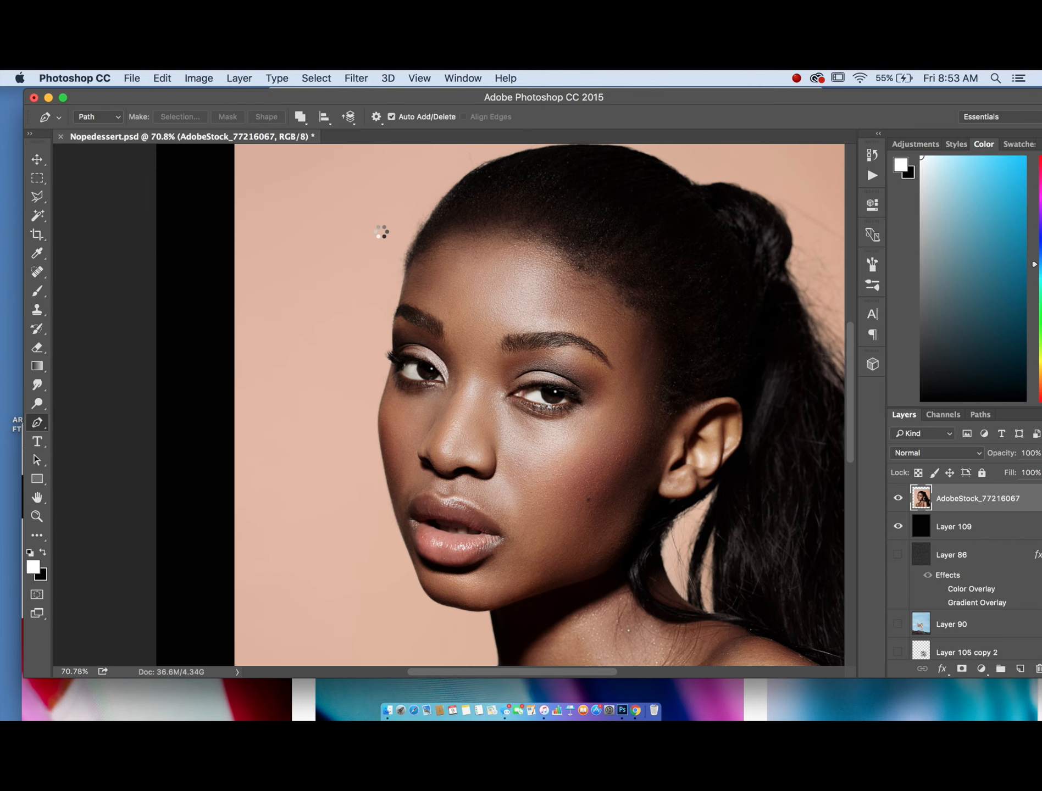
pyautogui.hscroll(5, 380, 231)
pyautogui.scroll(-3, 382, 235)
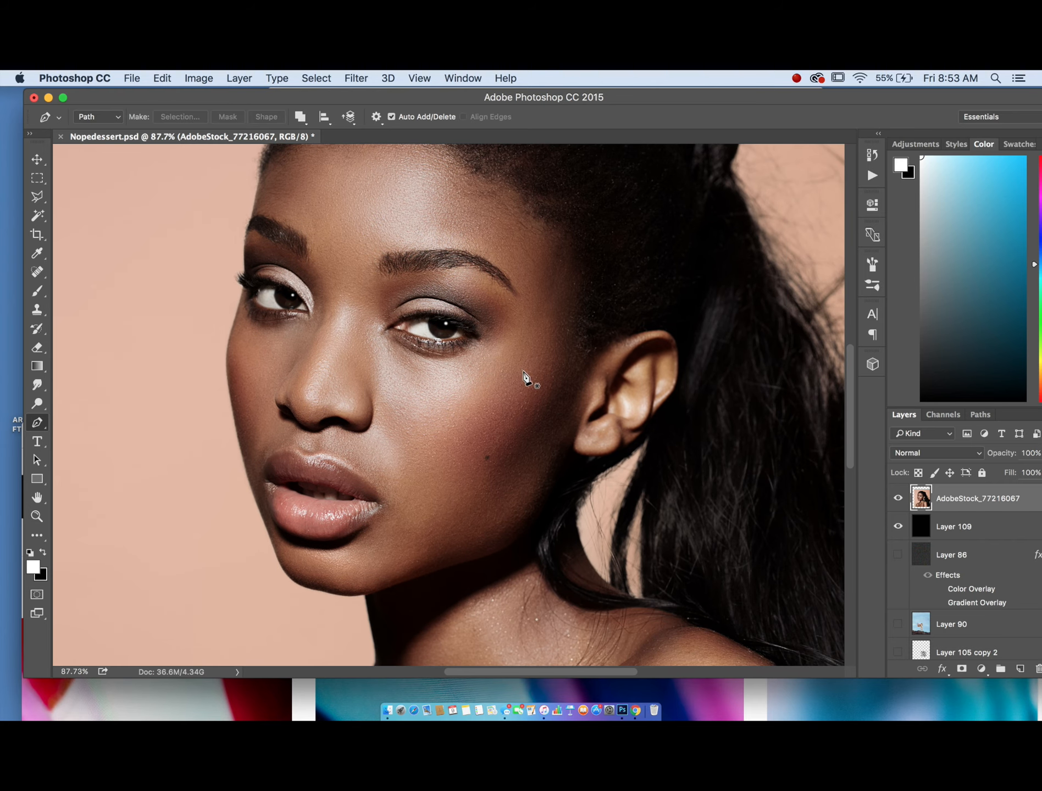
pyautogui.scroll(3, 221, 355)
pyautogui.hscroll(-5, 222, 354)
pyautogui.scroll(-3, 222, 354)
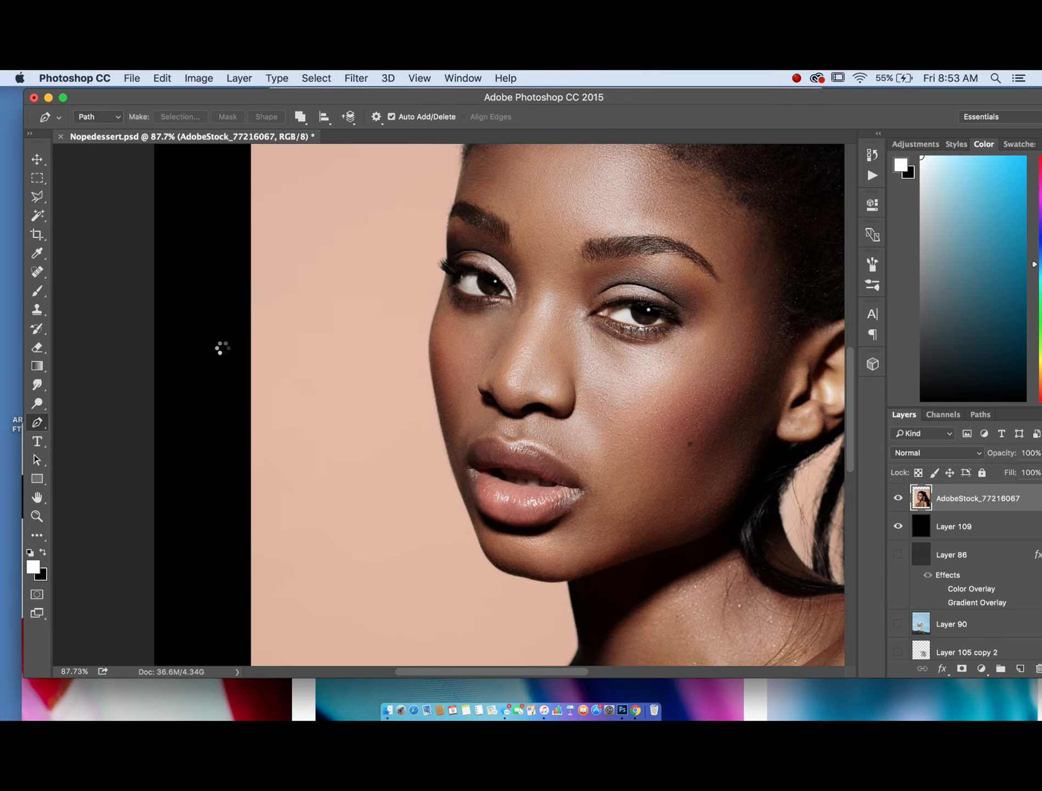
pyautogui.hscroll(5, 222, 354)
pyautogui.scroll(2, 222, 351)
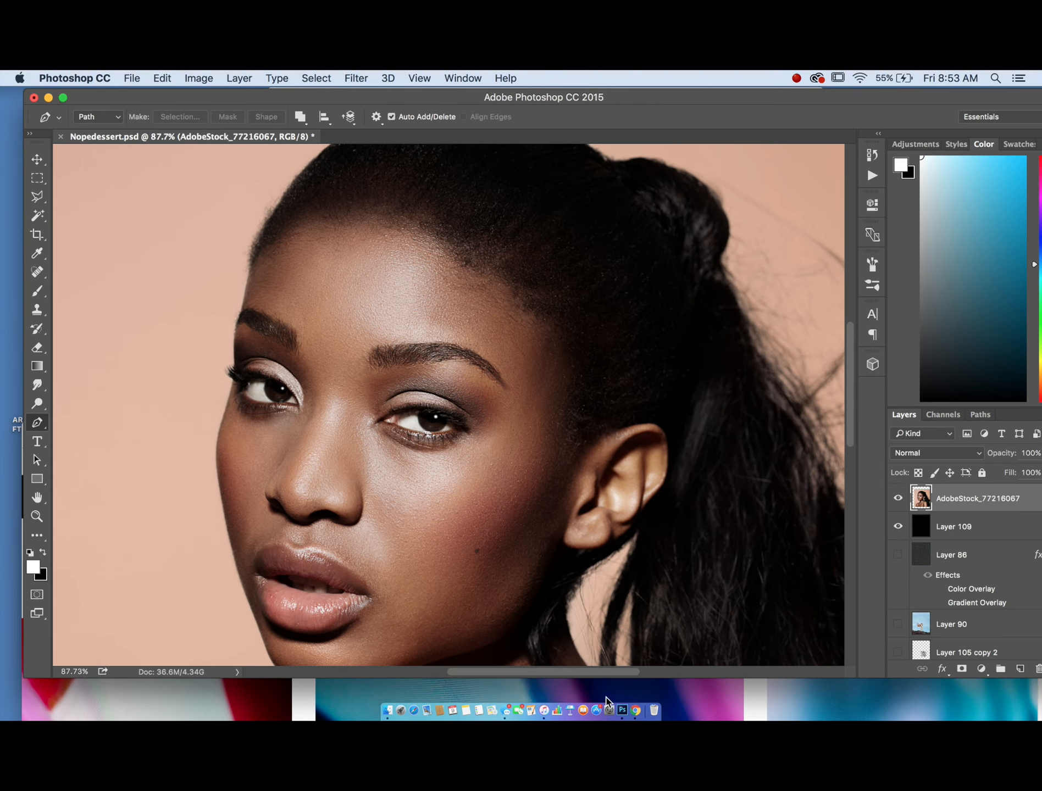
# - Switch to the browser and search Google for the word prominent
pyautogui.click(635, 686)
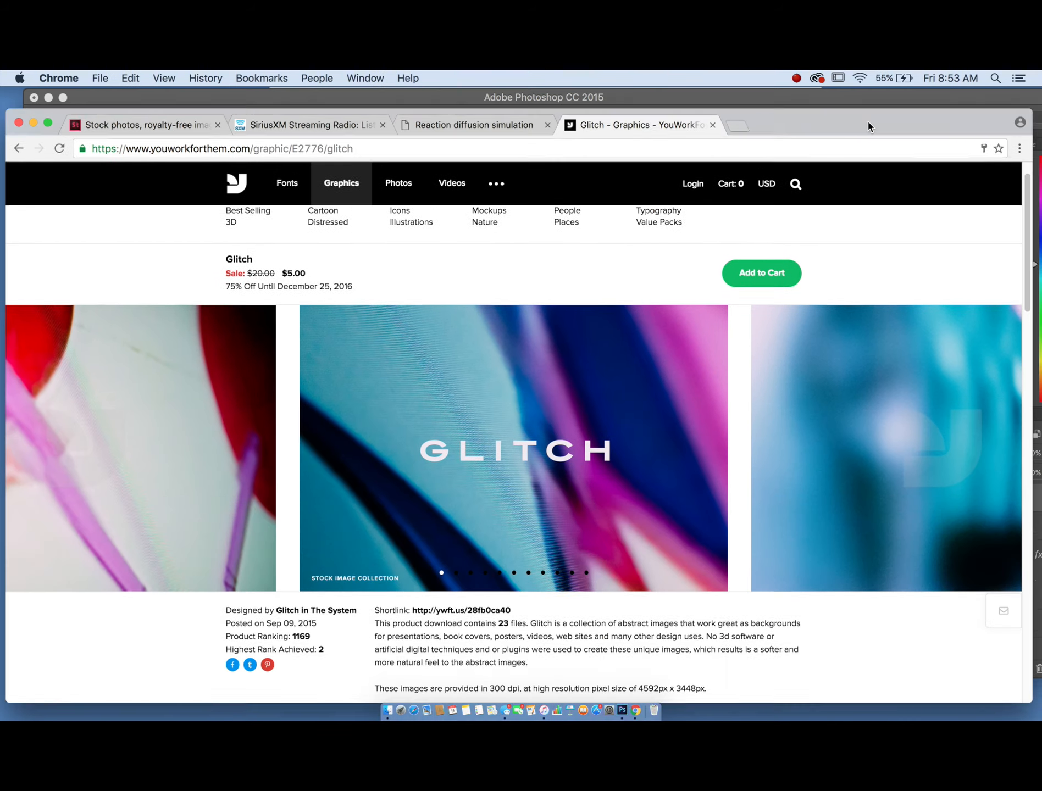
pyautogui.moveTo(868, 126); pyautogui.dragTo(868, 106)
pyautogui.click(735, 105)
pyautogui.write('prominent')
pyautogui.press('Return')
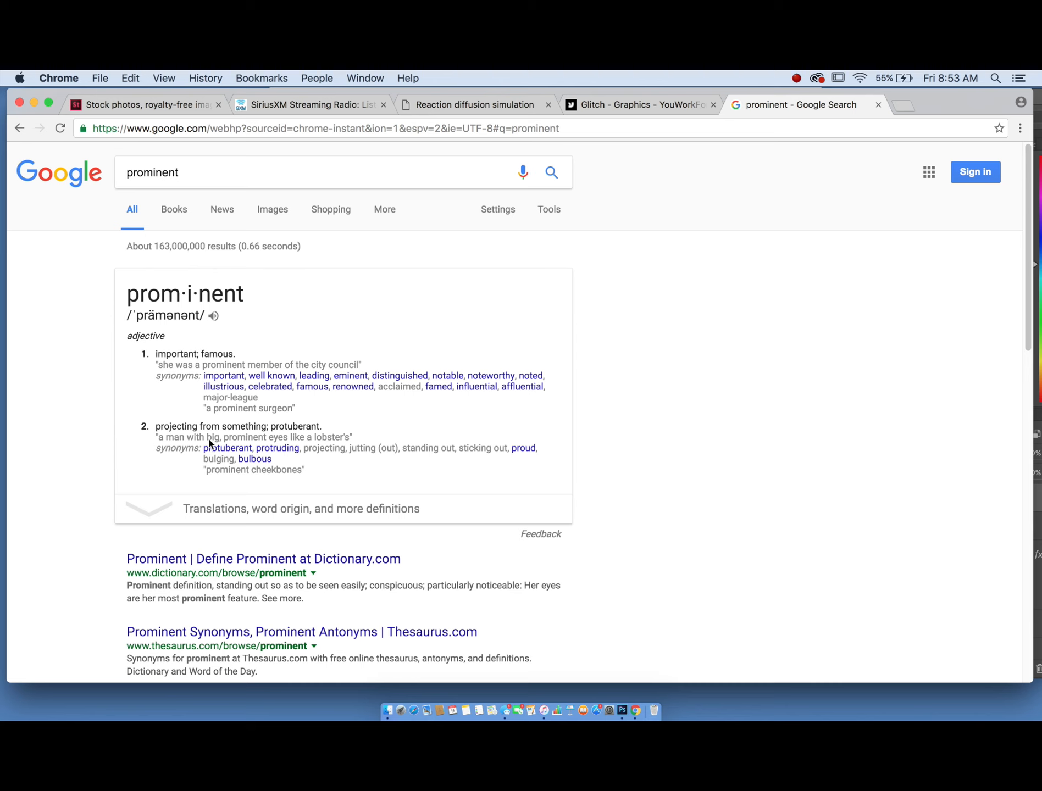
# - Highlight the 'projecting from something' definition, then return to Photoshop
pyautogui.moveTo(184, 429); pyautogui.dragTo(261, 430)
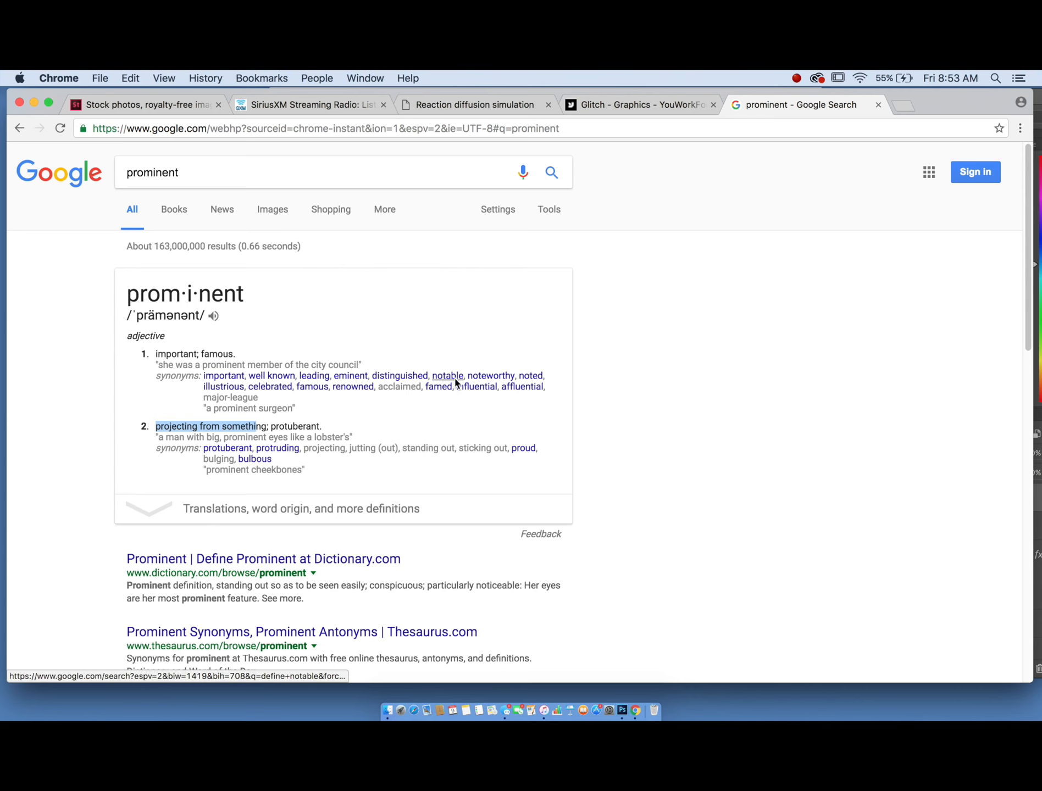
pyautogui.hotkey('ctrl', 'Up')
pyautogui.click(308, 456)
pyautogui.hotkey('ctrl', 'Up')
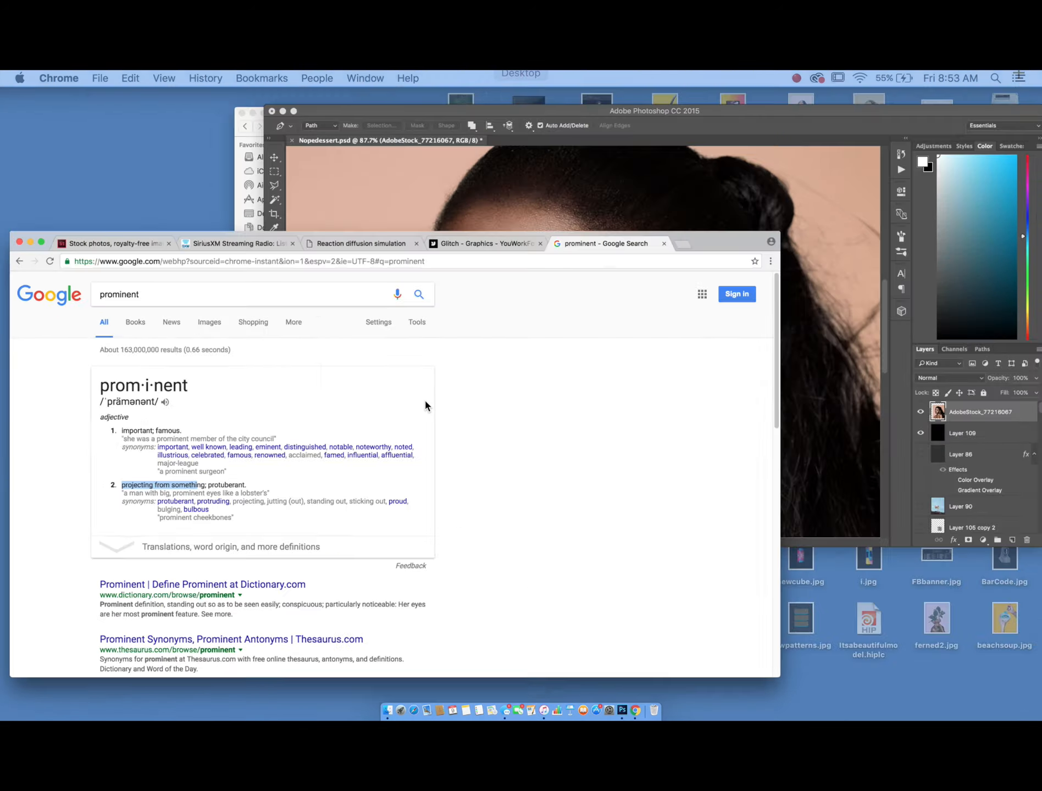
pyautogui.click(578, 298)
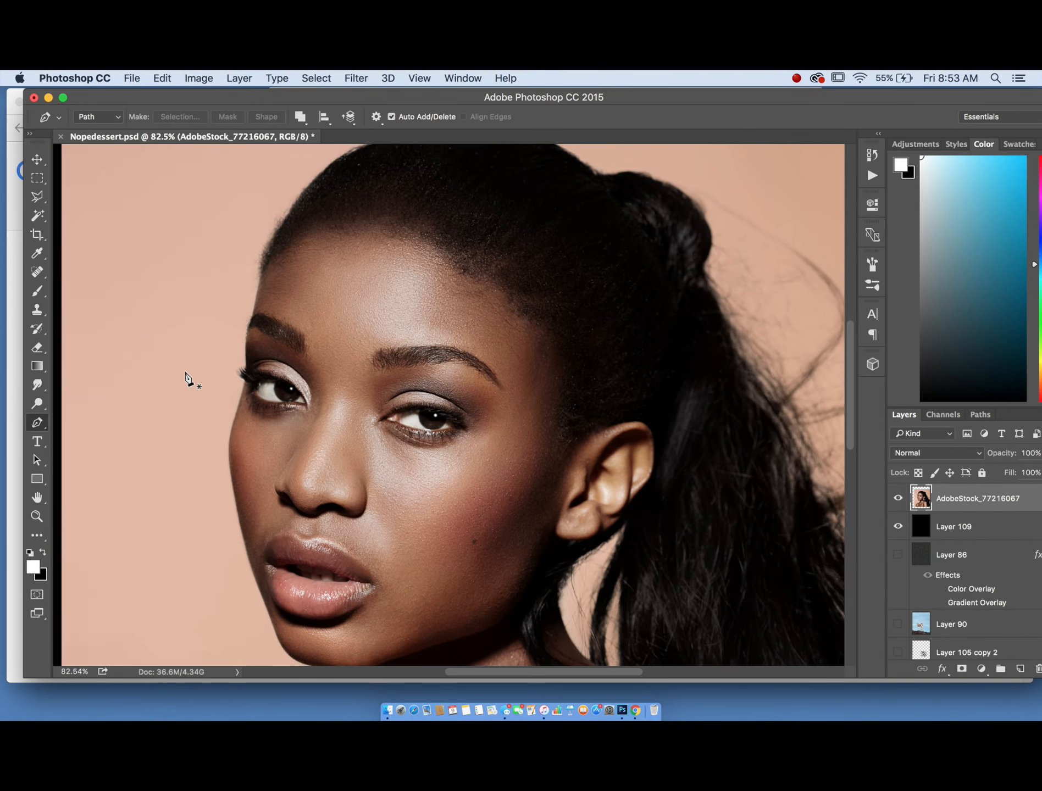
# - Trace a closed Pen path around the portrait's face, along the cheek, jaw, side of the face and forehead
pyautogui.scroll(-3, 187, 377)
pyautogui.scroll(2, 257, 318)
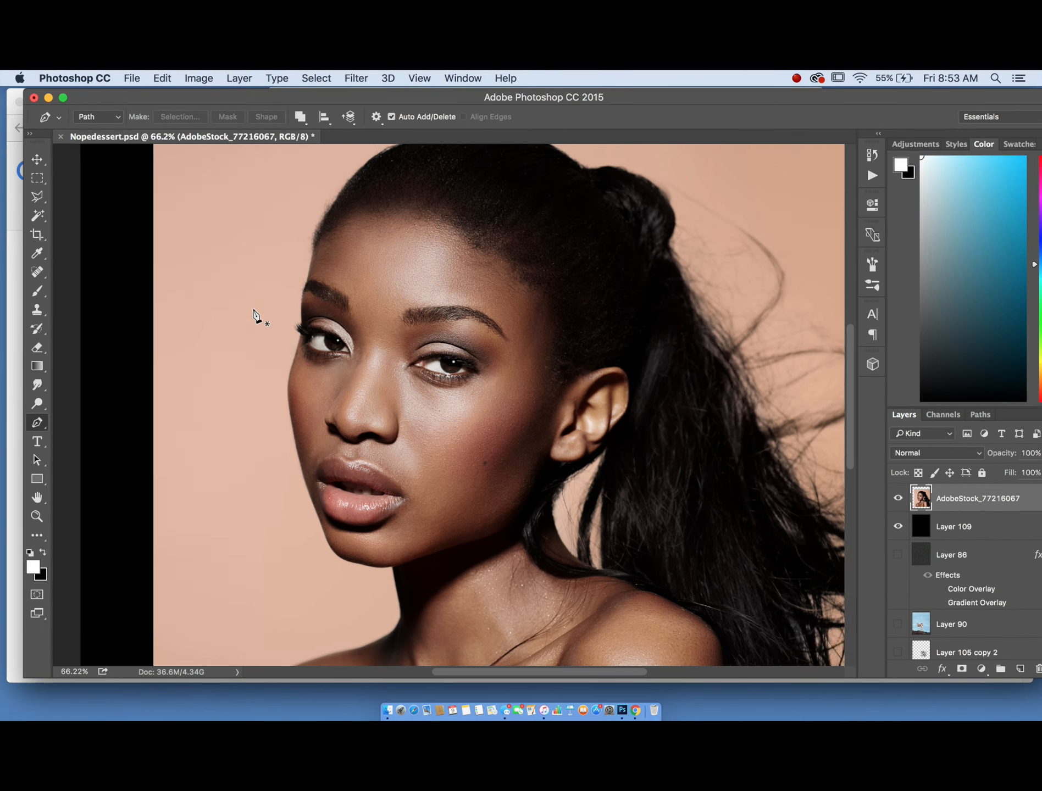
pyautogui.hscroll(-3, 253, 314)
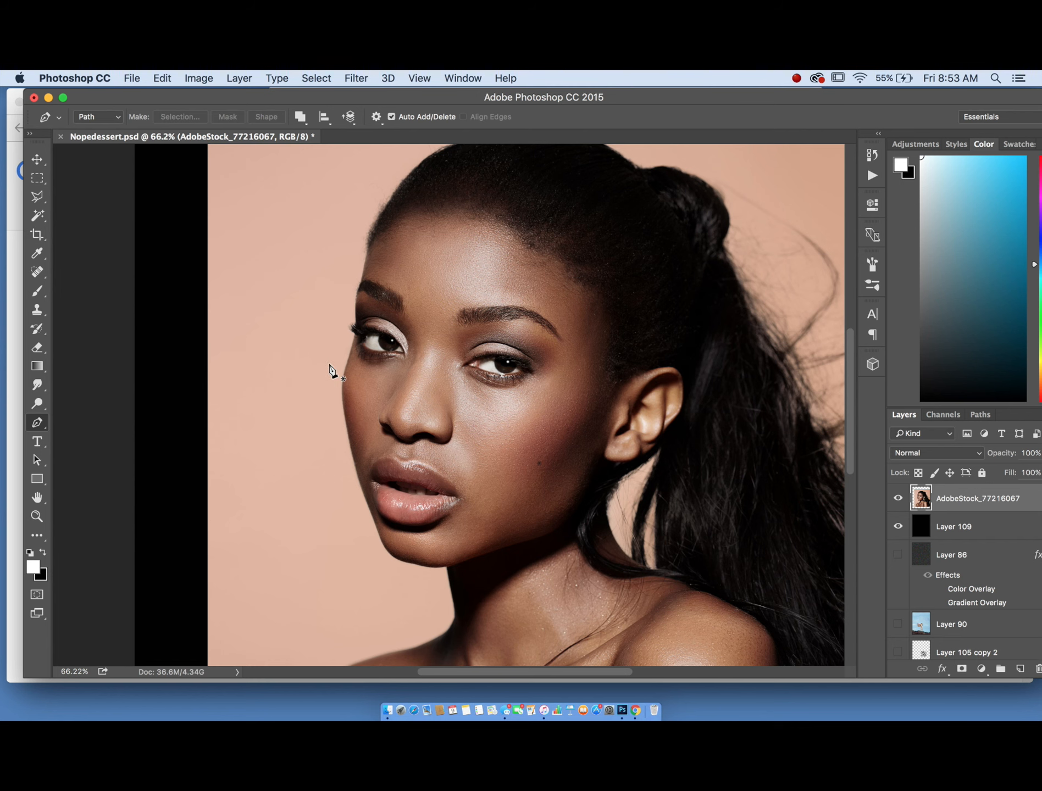
pyautogui.scroll(2, 330, 368)
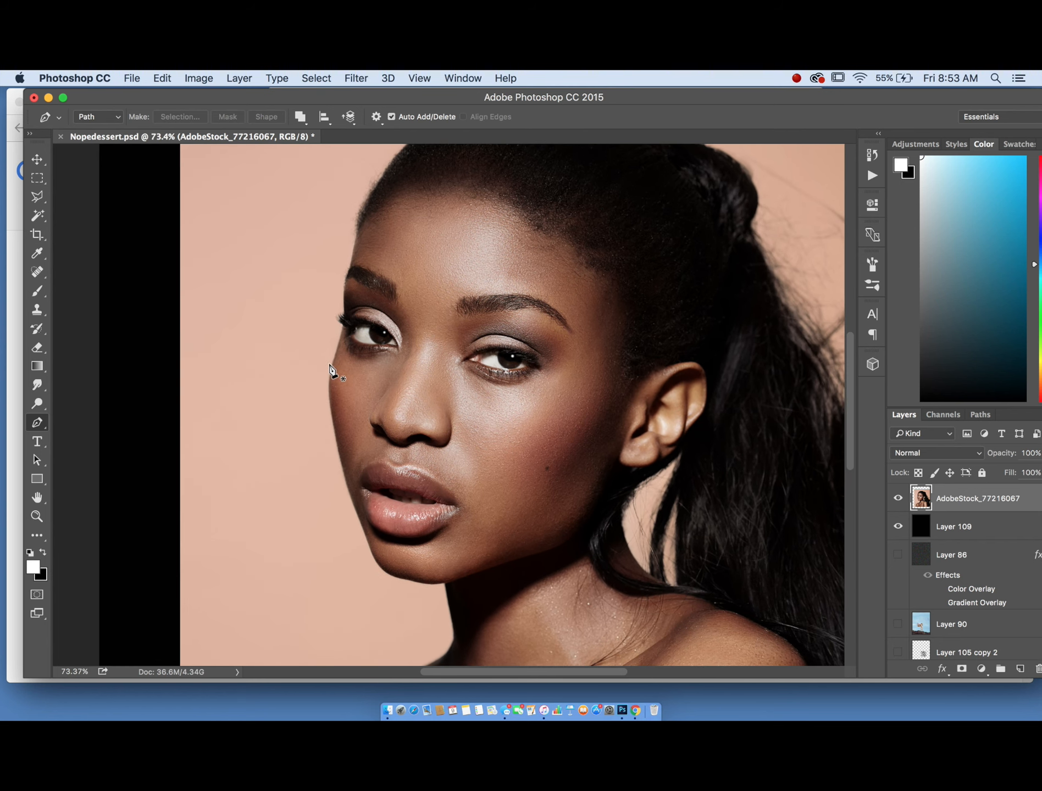
pyautogui.click(340, 445)
pyautogui.scroll(3, 340, 448)
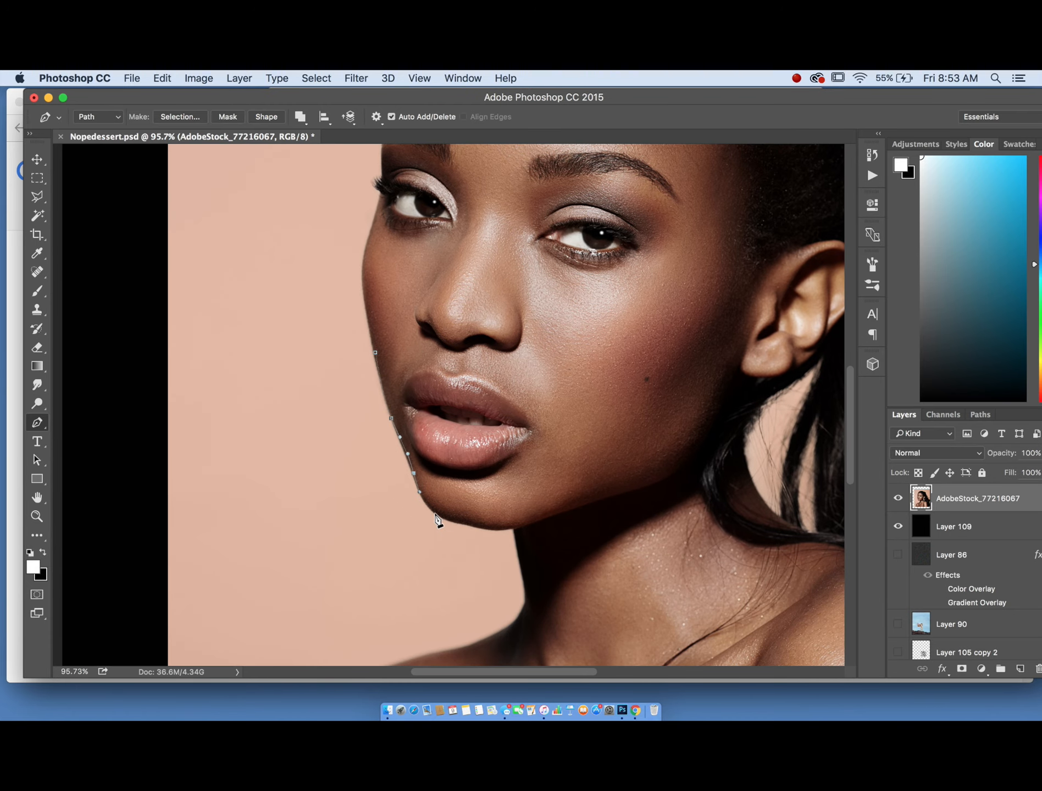
pyautogui.moveTo(485, 525); pyautogui.dragTo(508, 526)
pyautogui.moveTo(558, 484); pyautogui.dragTo(572, 467)
pyautogui.press('super+alt+z')
pyautogui.press('super+alt+z')
pyautogui.press('super+alt+z')
pyautogui.press('super+z')
pyautogui.moveTo(456, 521); pyautogui.dragTo(487, 528)
pyautogui.scroll(-4, 303, 489)
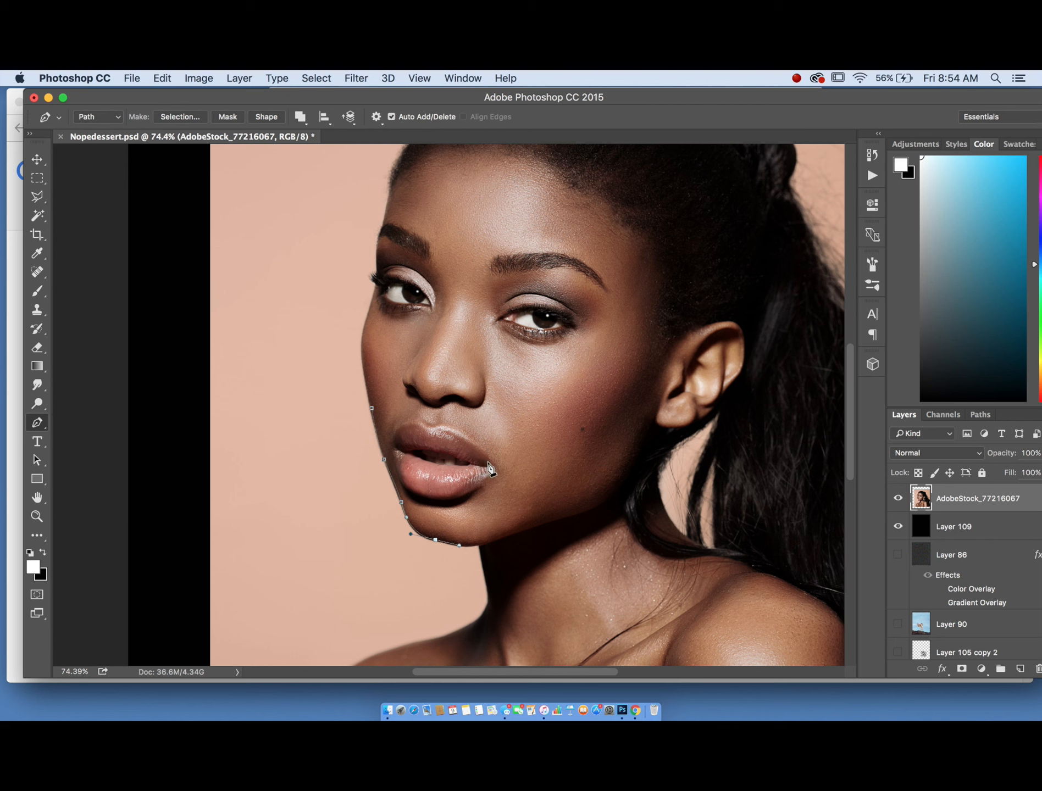
pyautogui.moveTo(524, 500); pyautogui.dragTo(573, 450)
pyautogui.scroll(2, 573, 449)
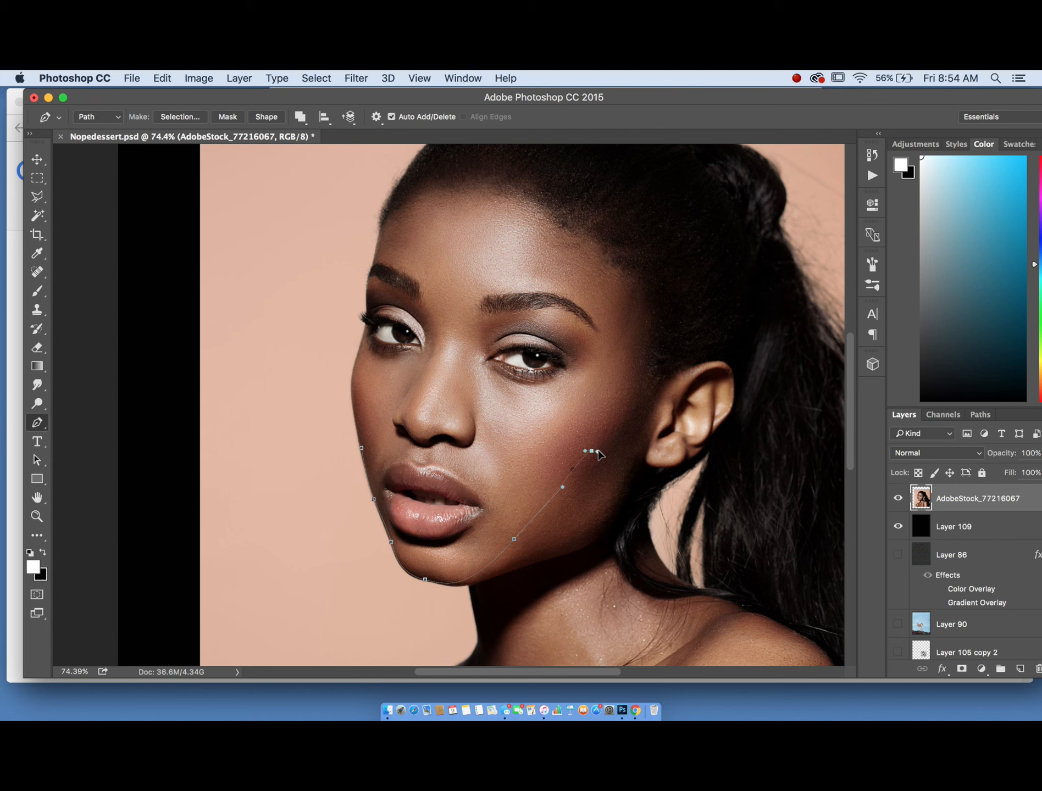
pyautogui.moveTo(610, 419); pyautogui.dragTo(636, 364)
pyautogui.moveTo(602, 256); pyautogui.dragTo(549, 214)
pyautogui.moveTo(368, 301); pyautogui.dragTo(368, 308)
pyautogui.click(370, 320)
pyautogui.moveTo(354, 363); pyautogui.dragTo(353, 365)
pyautogui.moveTo(361, 448); pyautogui.dragTo(377, 516)
# - Convert the face path into a selection
pyautogui.press('super+minus')
pyautogui.rightClick(421, 405)
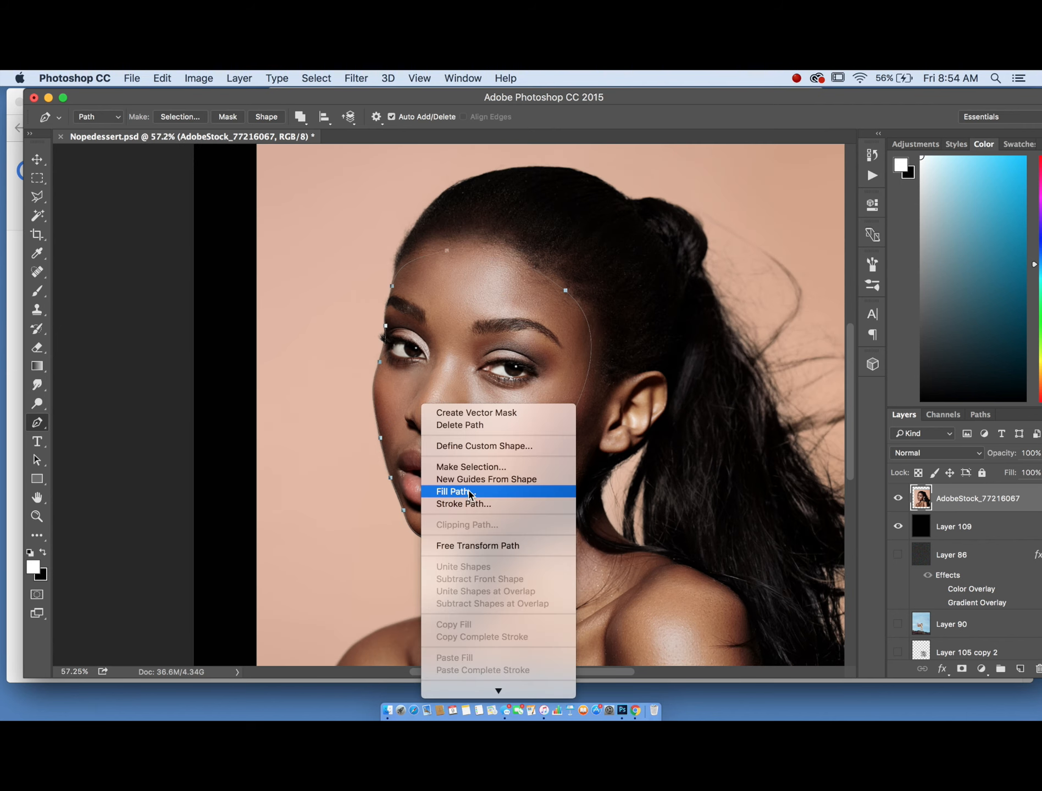
pyautogui.click(471, 466)
pyautogui.click(600, 316)
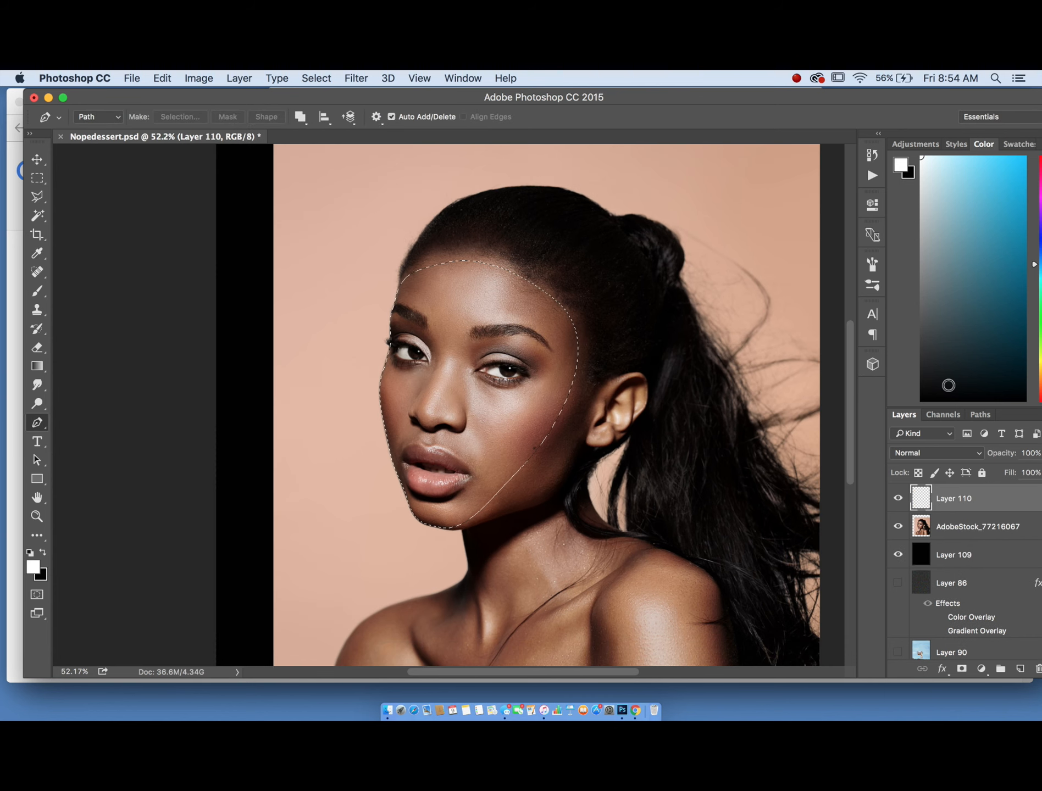
# - Reset to default colors and fill the face selection with black on a new layer, then deselect
pyautogui.press('d')
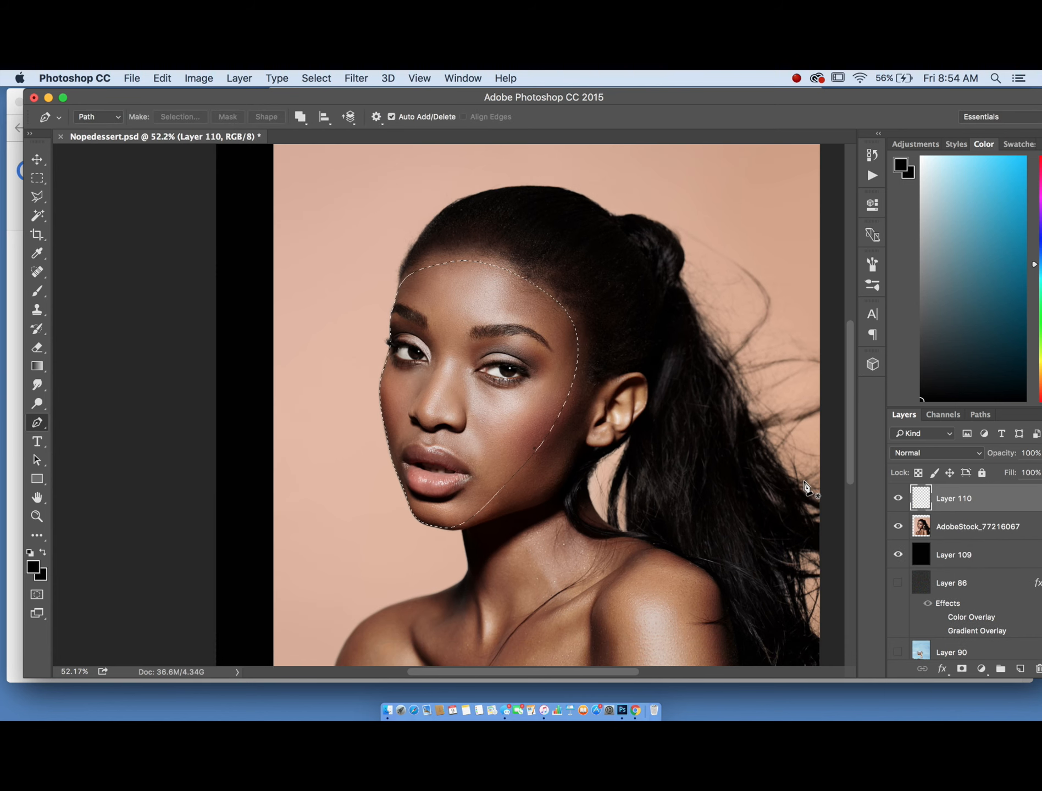
pyautogui.click(162, 78)
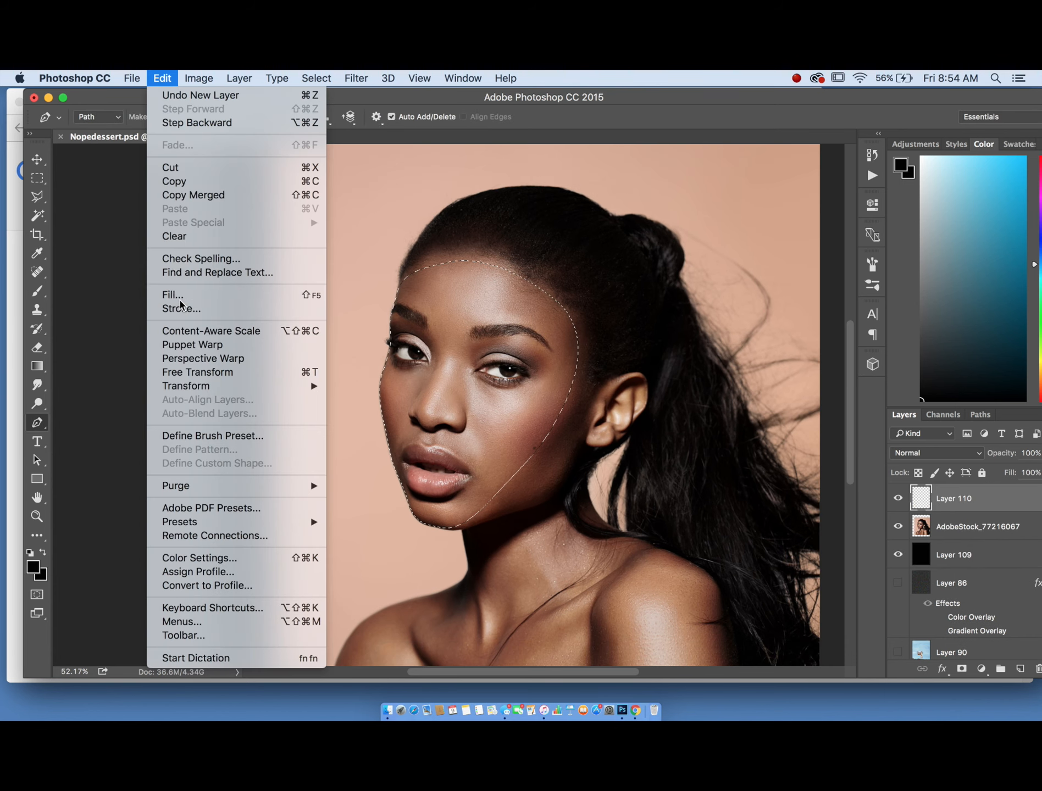
pyautogui.click(173, 294)
pyautogui.click(616, 312)
pyautogui.scroll(-4, 387, 335)
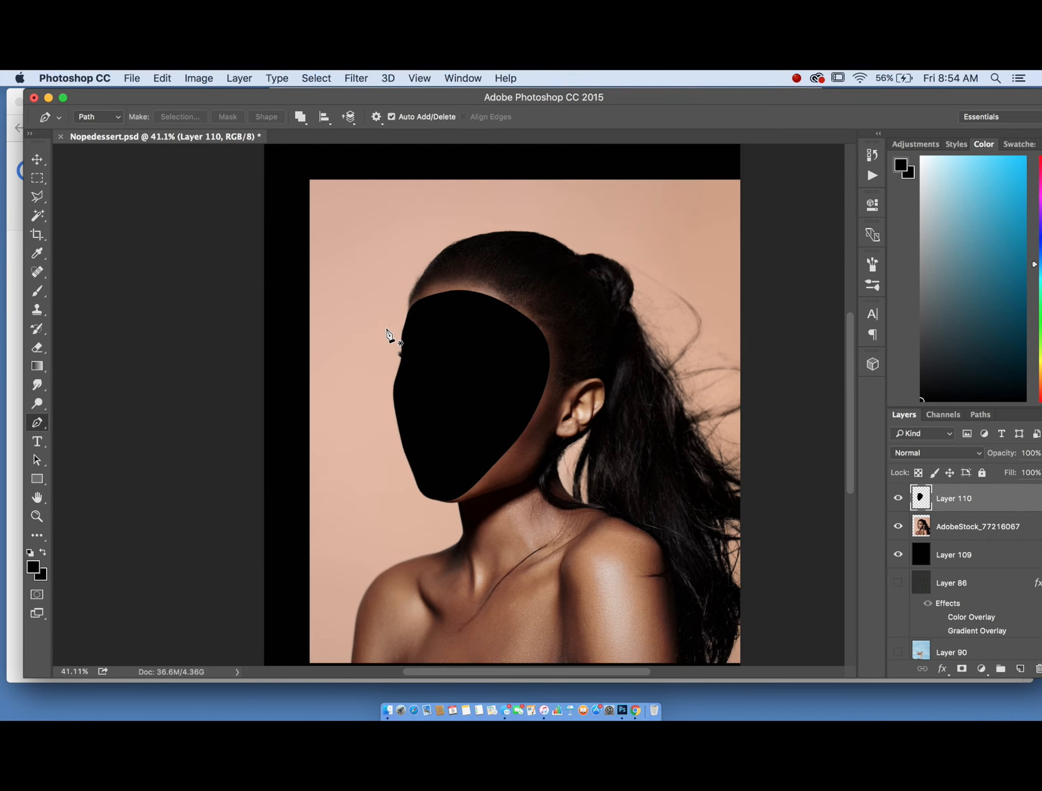
pyautogui.press('super+d')
# - Warp the black face shape, nudging its top, right side and bottom edges slightly
pyautogui.click(37, 196)
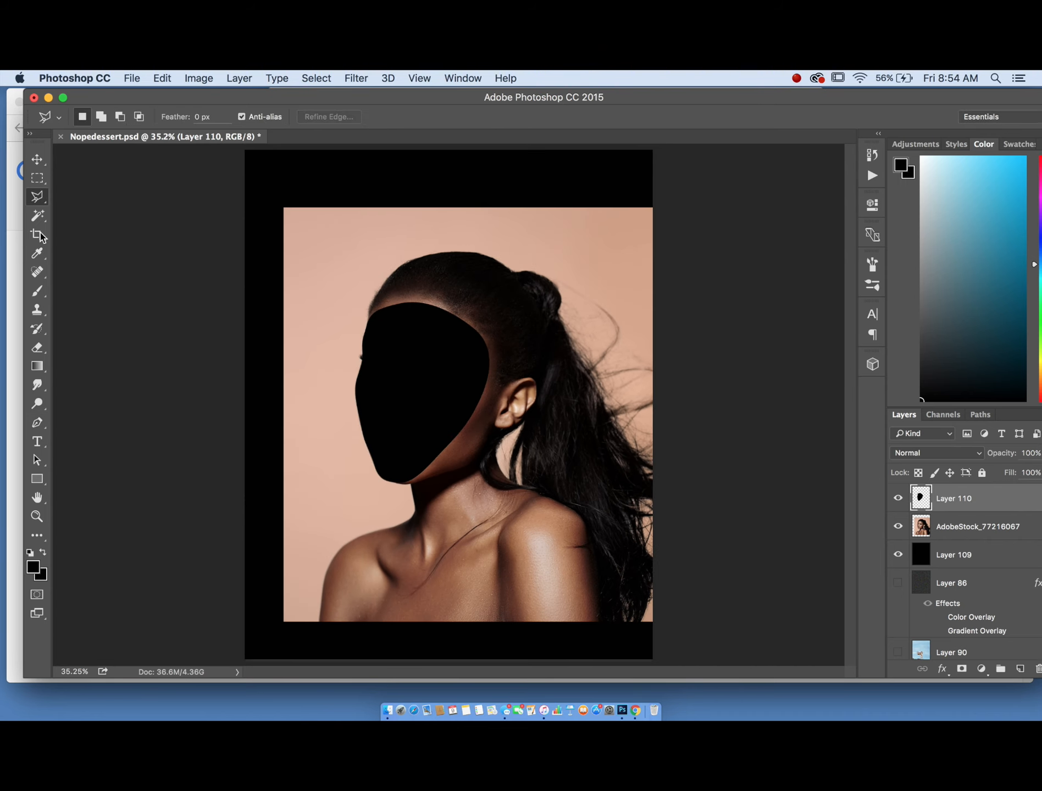
pyautogui.scroll(2, 226, 326)
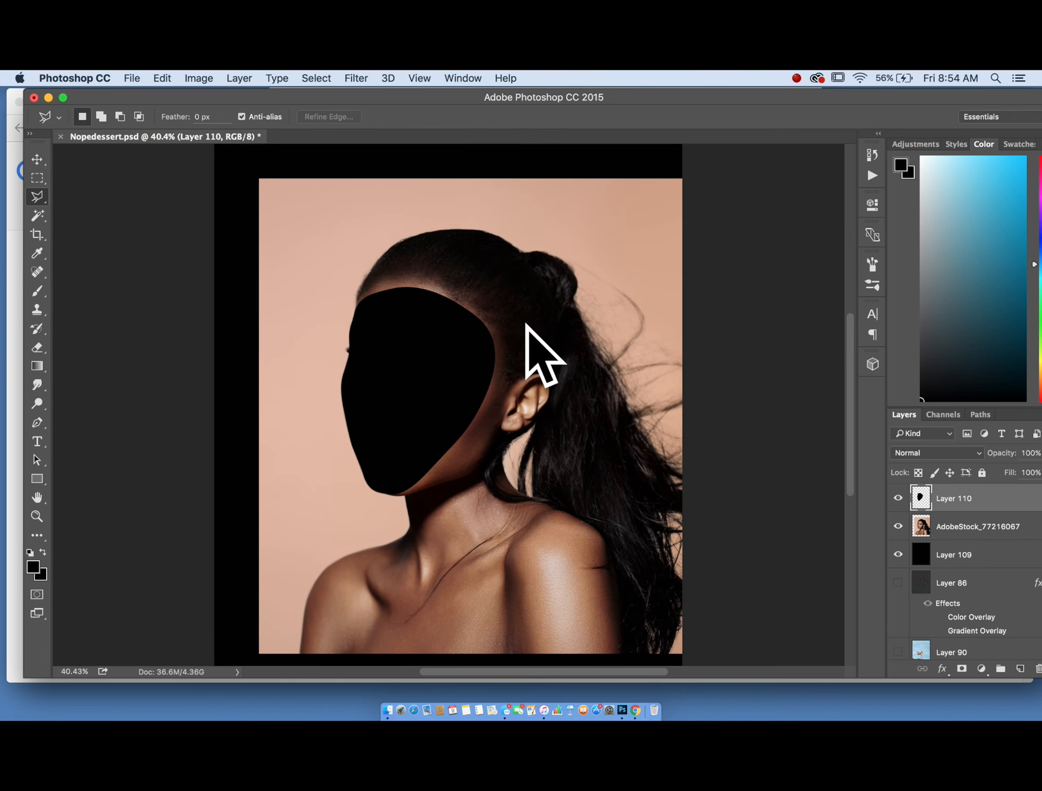
pyautogui.click(162, 77)
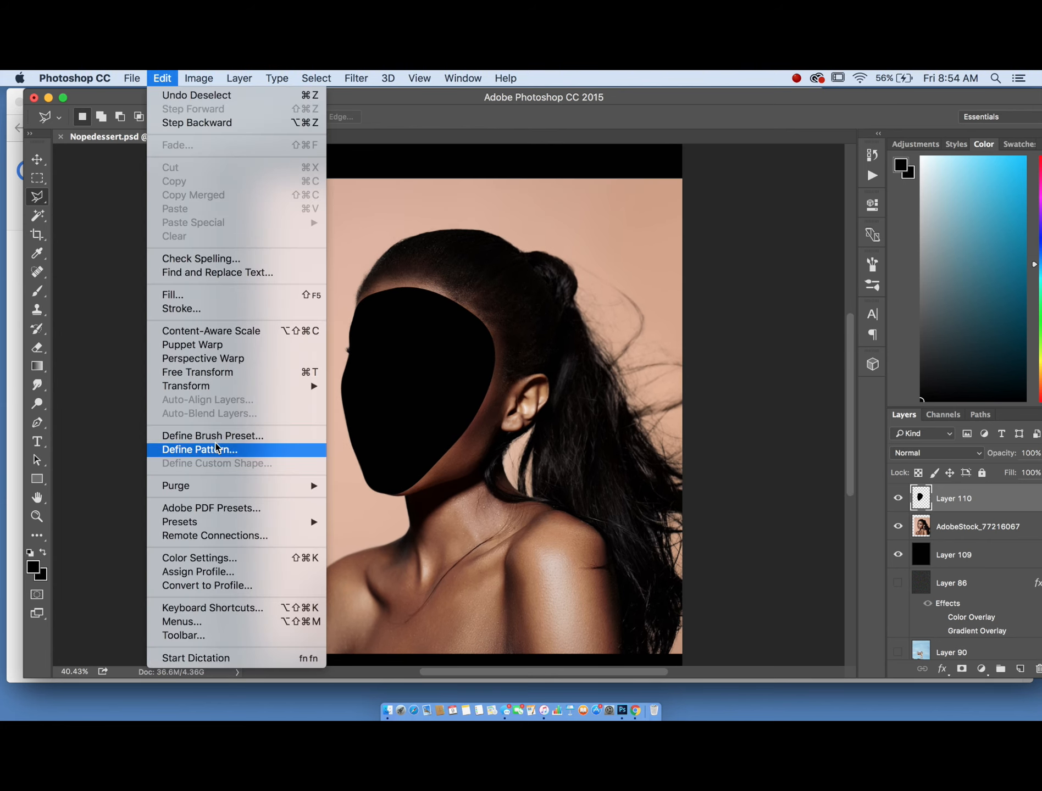
pyautogui.moveTo(237, 392)
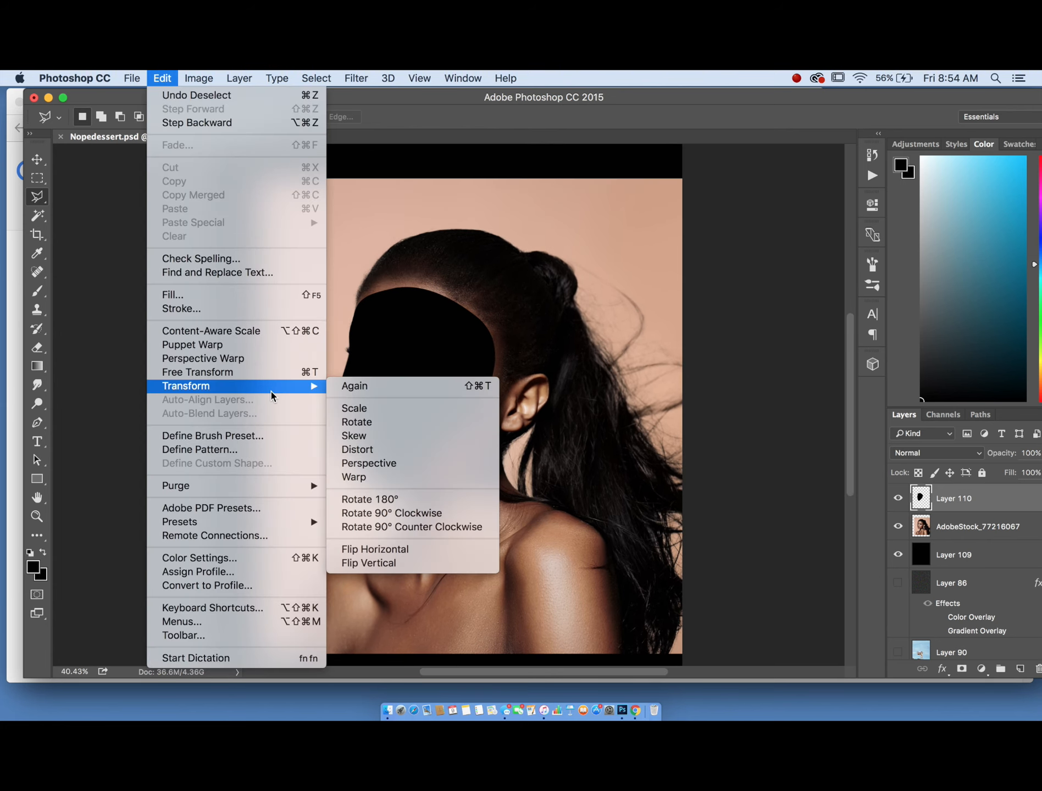
pyautogui.click(371, 476)
pyautogui.scroll(5, 370, 246)
pyautogui.moveTo(370, 272); pyautogui.dragTo(366, 258)
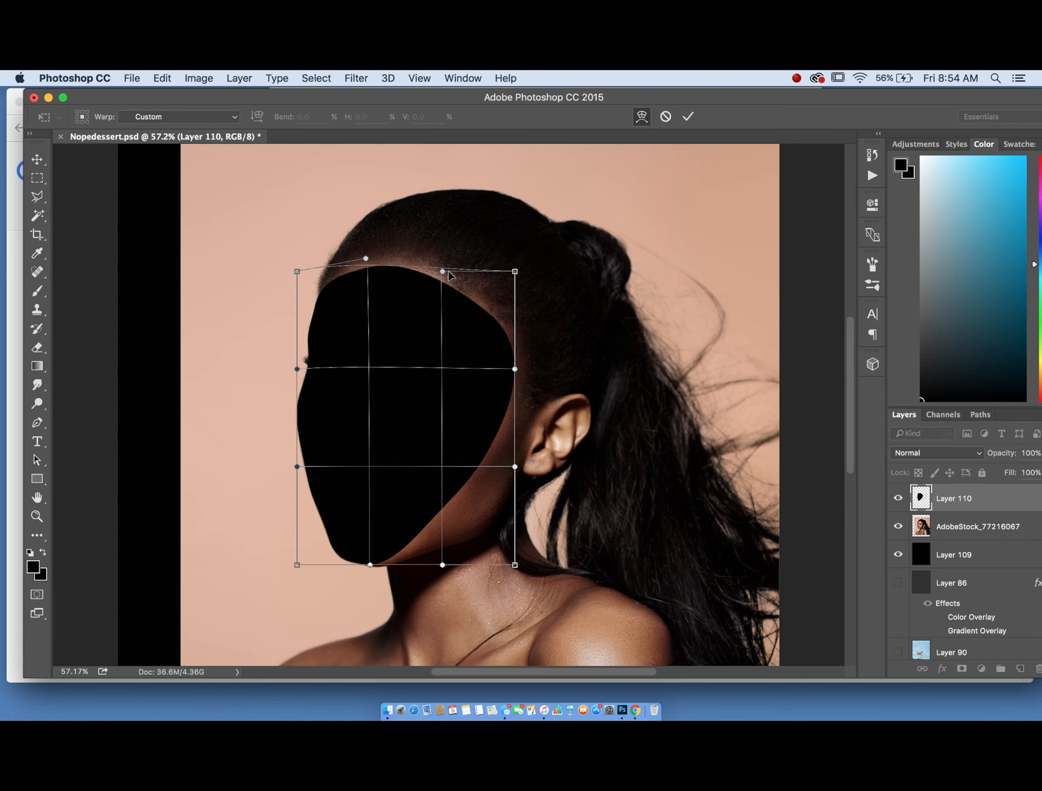
pyautogui.moveTo(443, 272); pyautogui.dragTo(455, 269)
pyautogui.moveTo(515, 369)
pyautogui.mouseDown()
pyautogui.moveTo(451, 372)
pyautogui.moveTo(510, 376)
pyautogui.mouseUp()
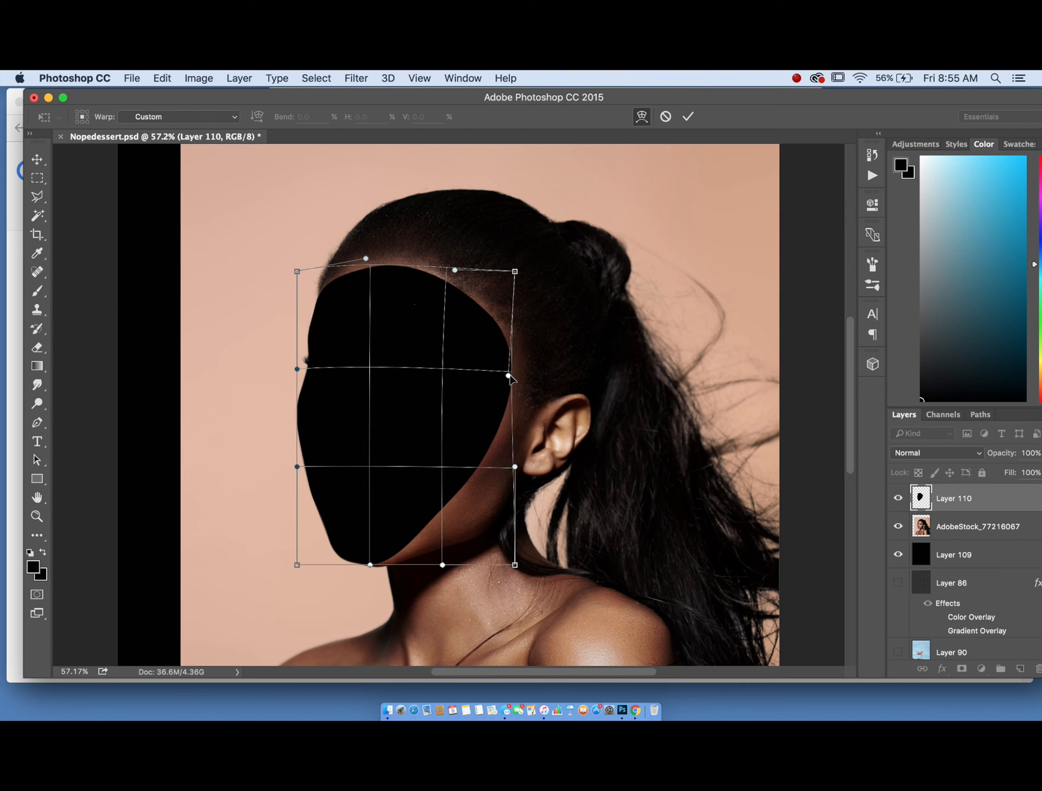
pyautogui.moveTo(296, 565)
pyautogui.mouseDown()
pyautogui.moveTo(314, 566)
pyautogui.moveTo(293, 560)
pyautogui.mouseUp()
pyautogui.press('super+z')
pyautogui.moveTo(371, 566); pyautogui.dragTo(372, 553)
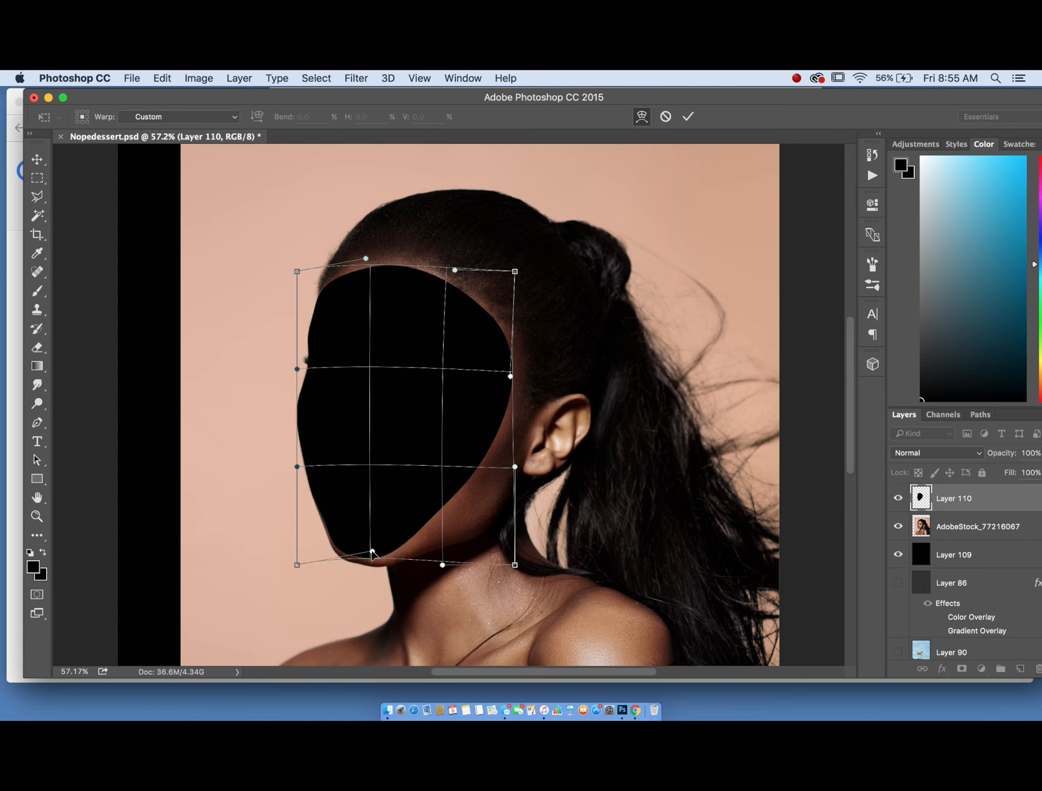
pyautogui.moveTo(514, 564); pyautogui.dragTo(511, 561)
pyautogui.press('Return')
pyautogui.press('super+minus')
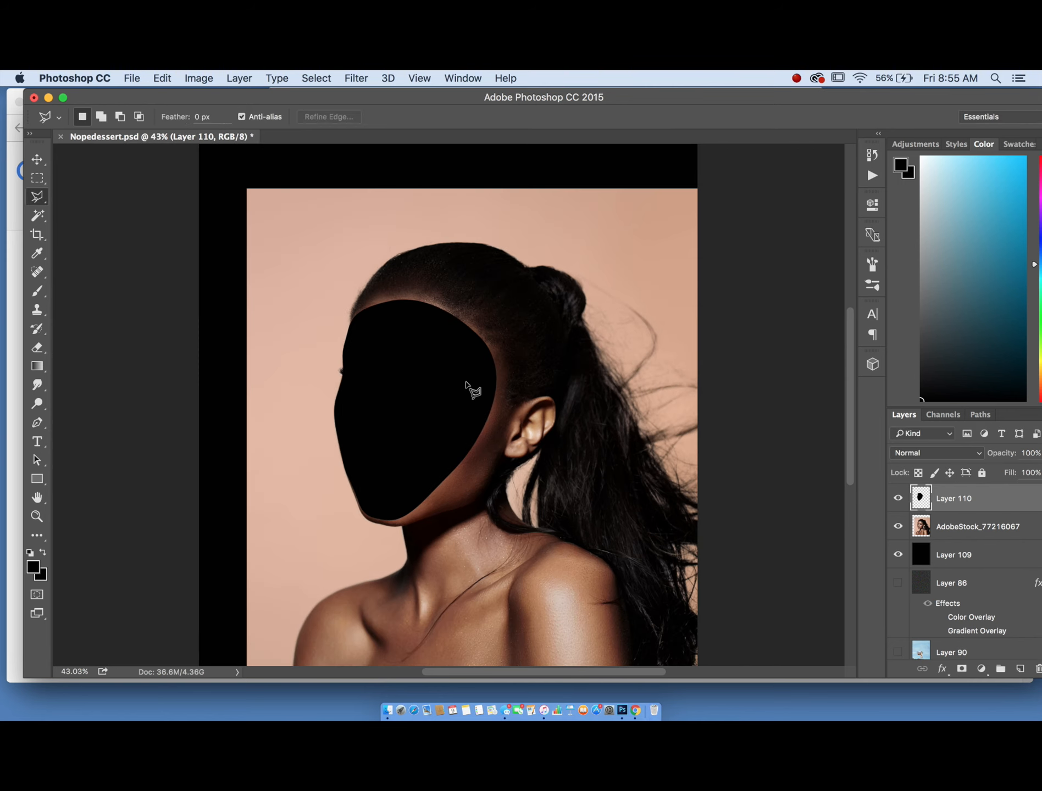
# - Warp the black face shape again, raising its top edge slightly
pyautogui.scroll(-3, 467, 384)
pyautogui.scroll(5, 385, 387)
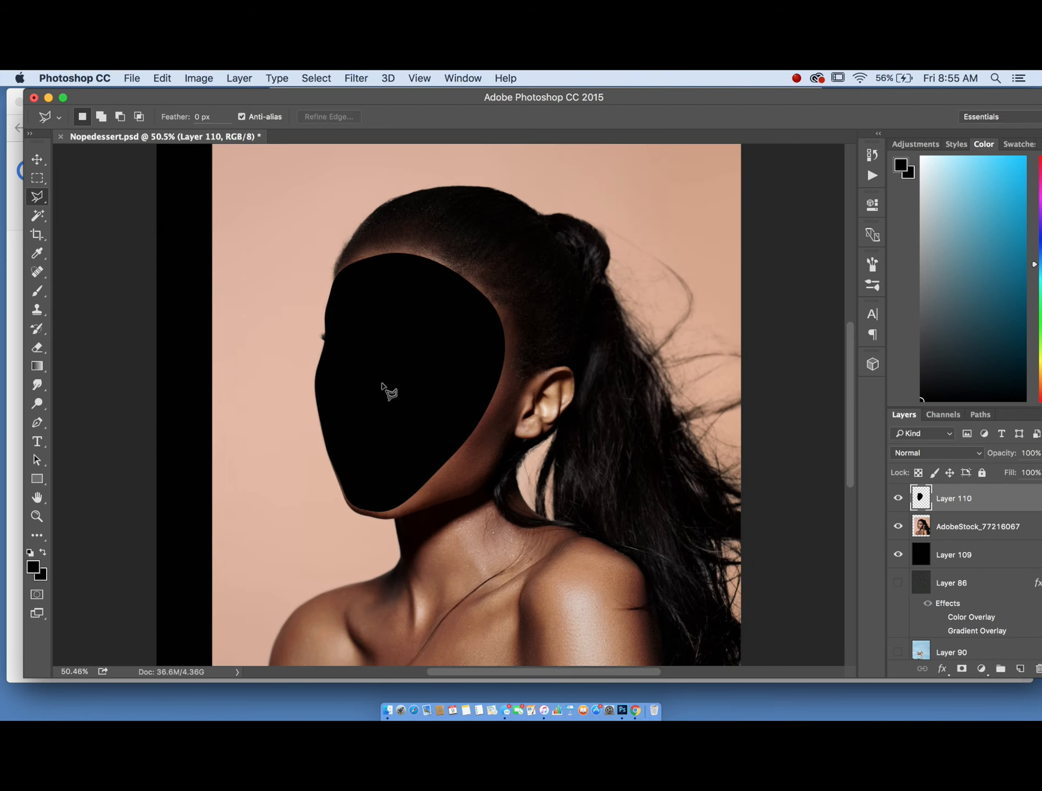
pyautogui.click(163, 78)
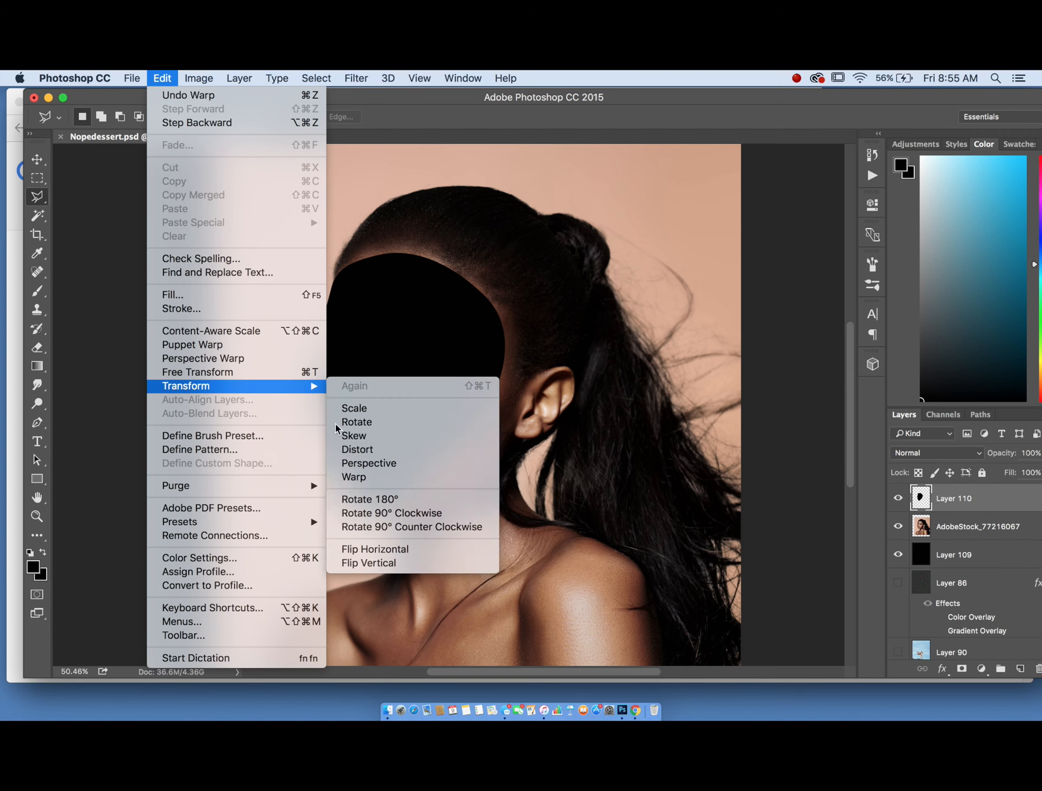
pyautogui.click(352, 477)
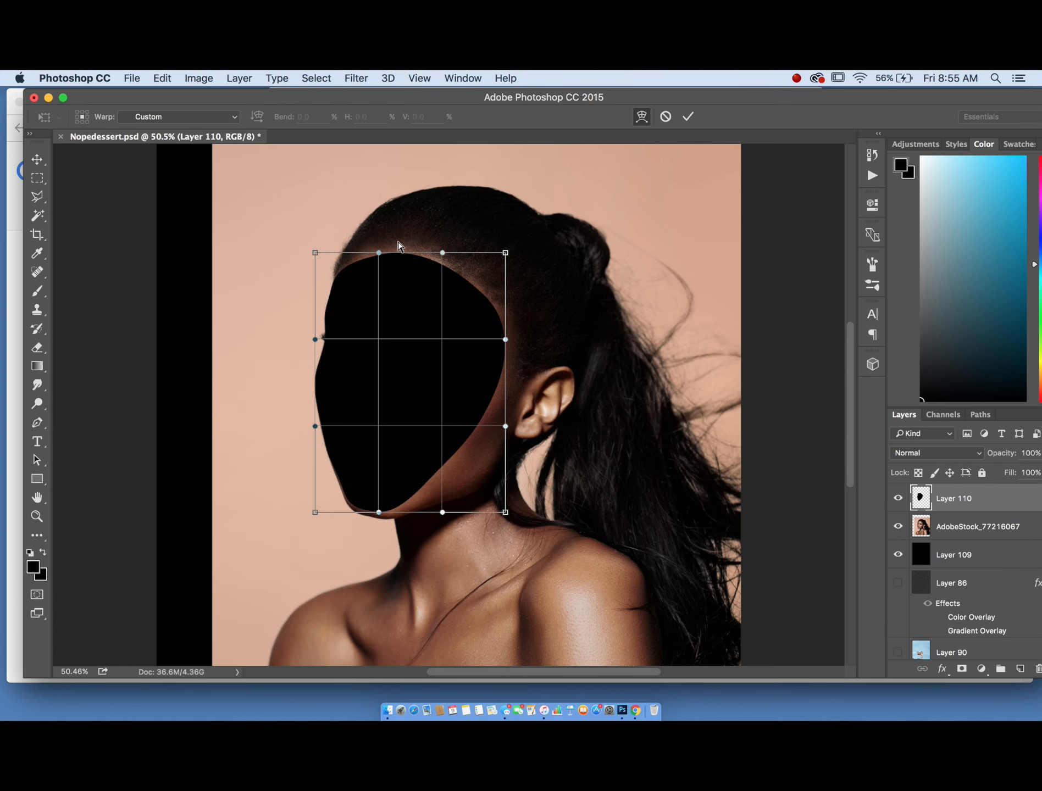
pyautogui.moveTo(379, 248); pyautogui.dragTo(378, 244)
pyautogui.moveTo(449, 254); pyautogui.dragTo(456, 253)
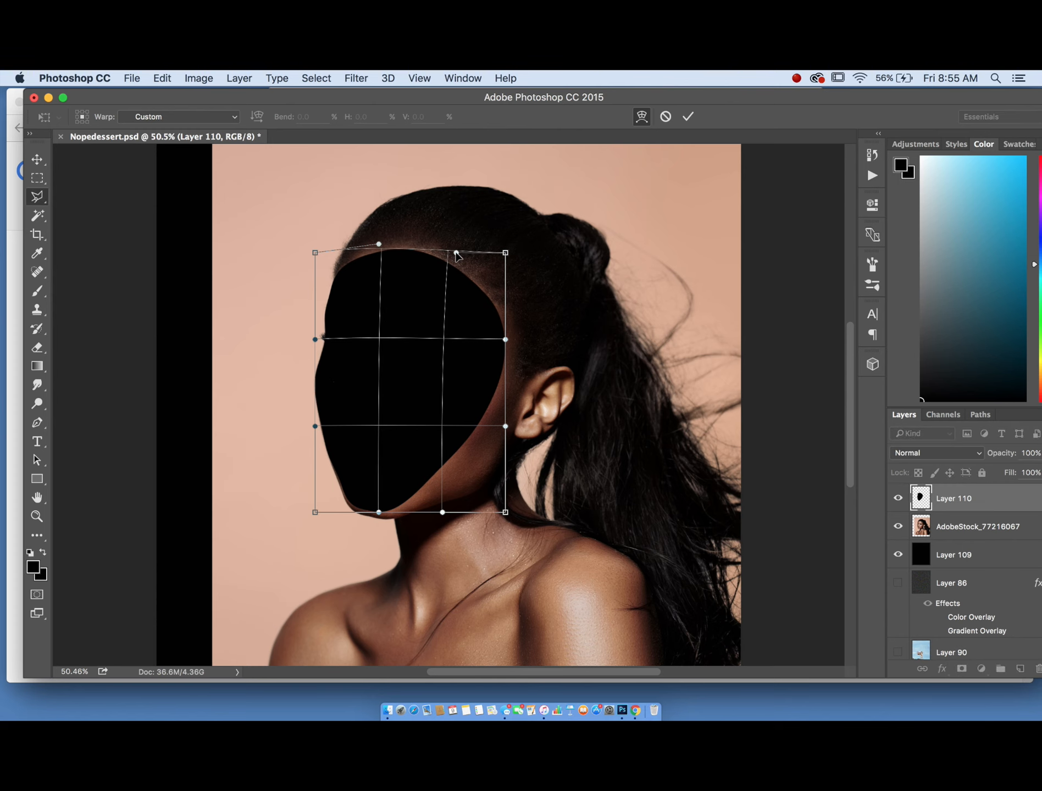
pyautogui.press('Return')
pyautogui.scroll(-3, 279, 355)
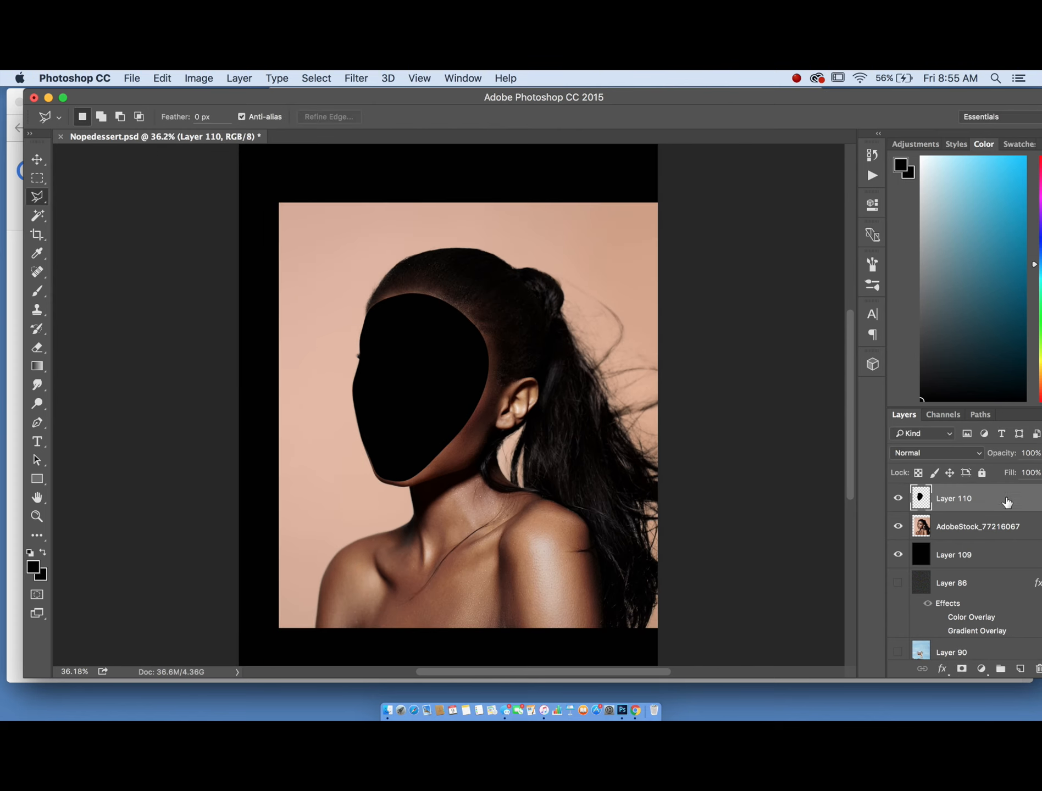
pyautogui.scroll(2, 330, 335)
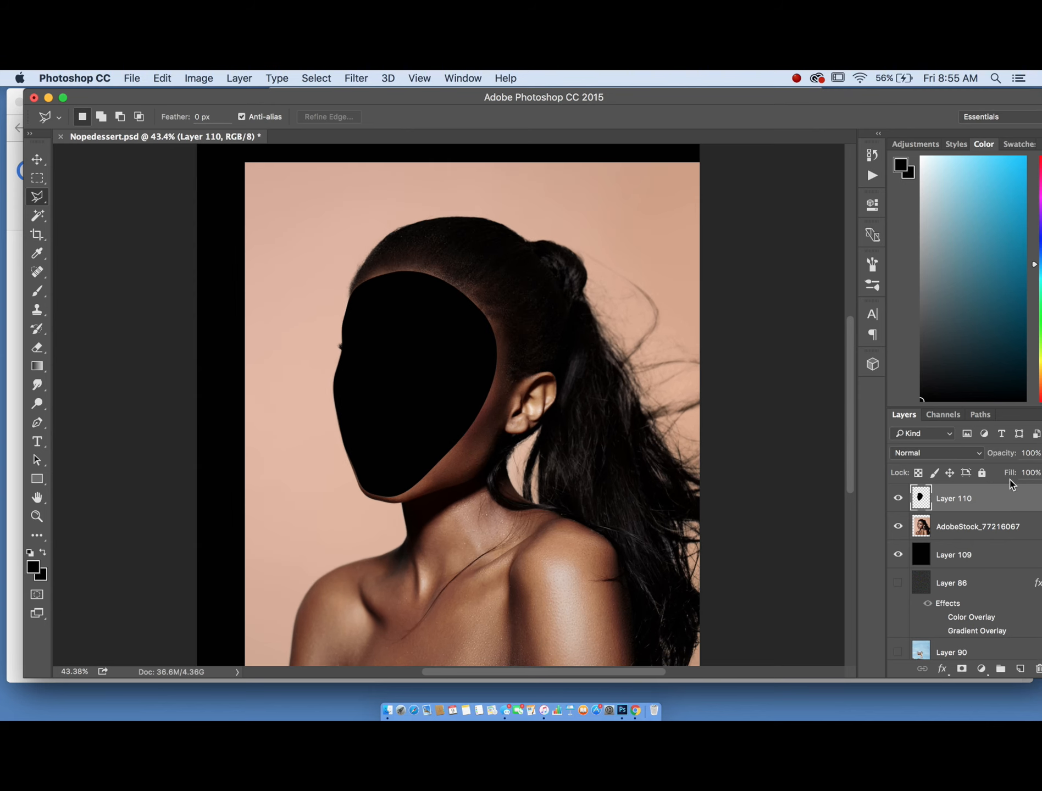
# - Duplicate the black face layer
pyautogui.press('super+j')
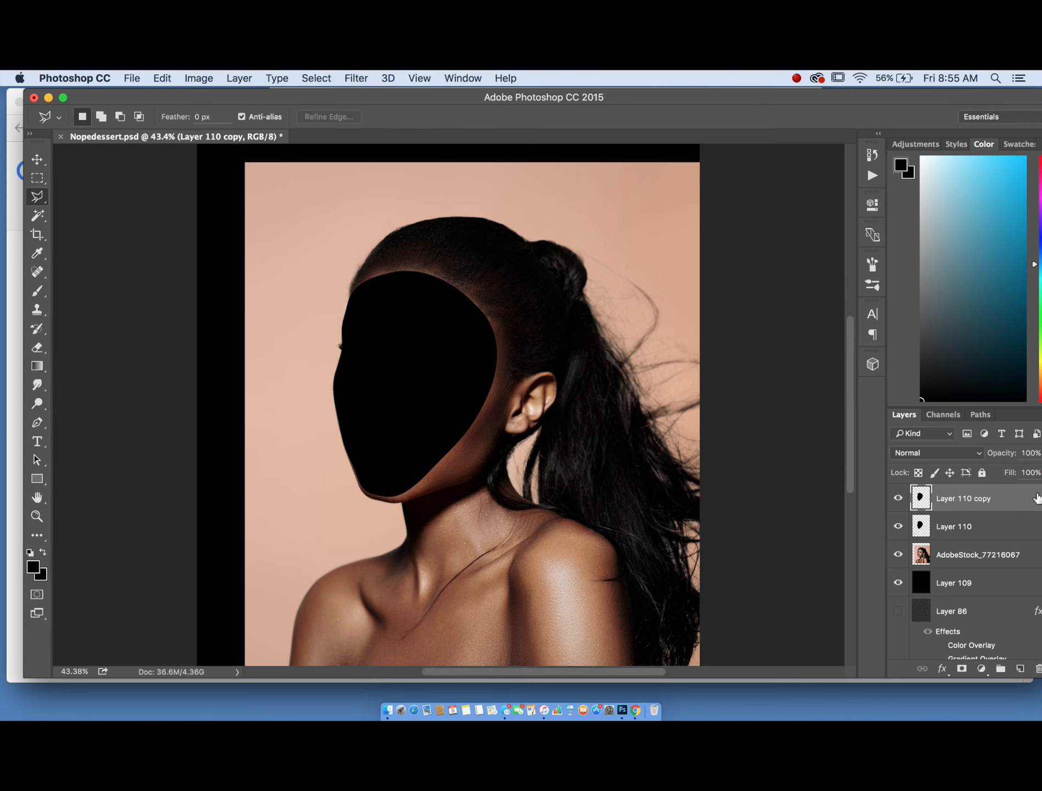
pyautogui.doubleClick(1017, 500)
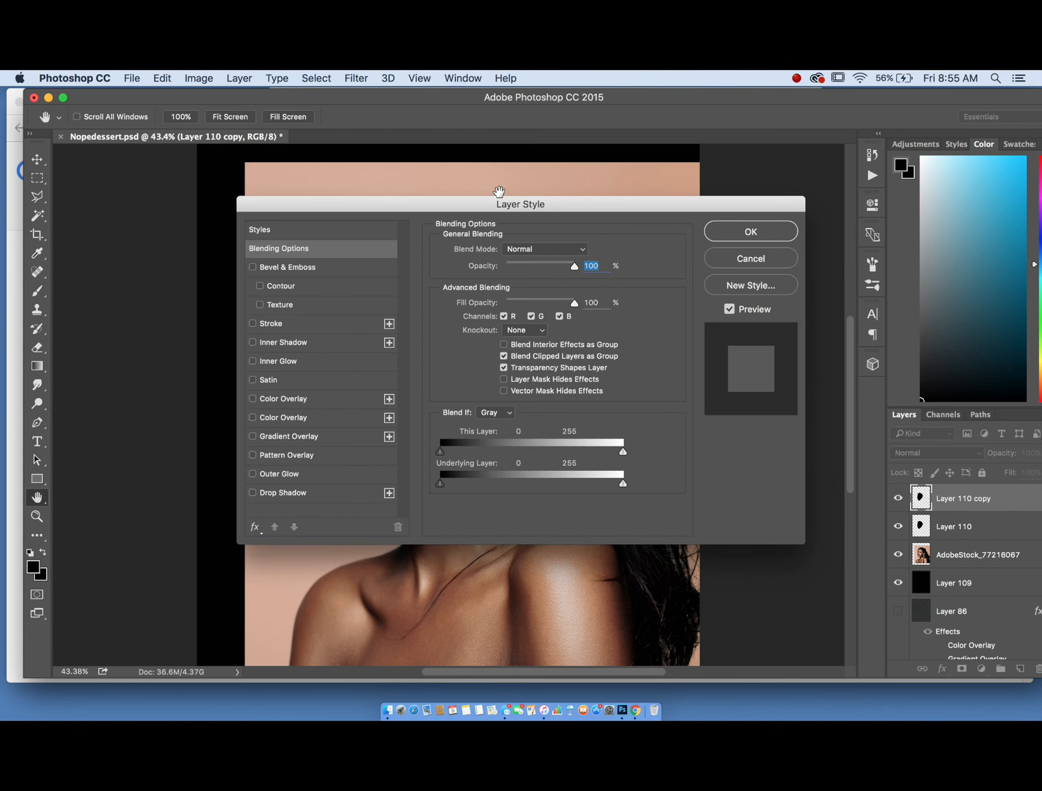
pyautogui.moveTo(448, 210); pyautogui.dragTo(465, 193)
pyautogui.click(738, 246)
pyautogui.press('l')
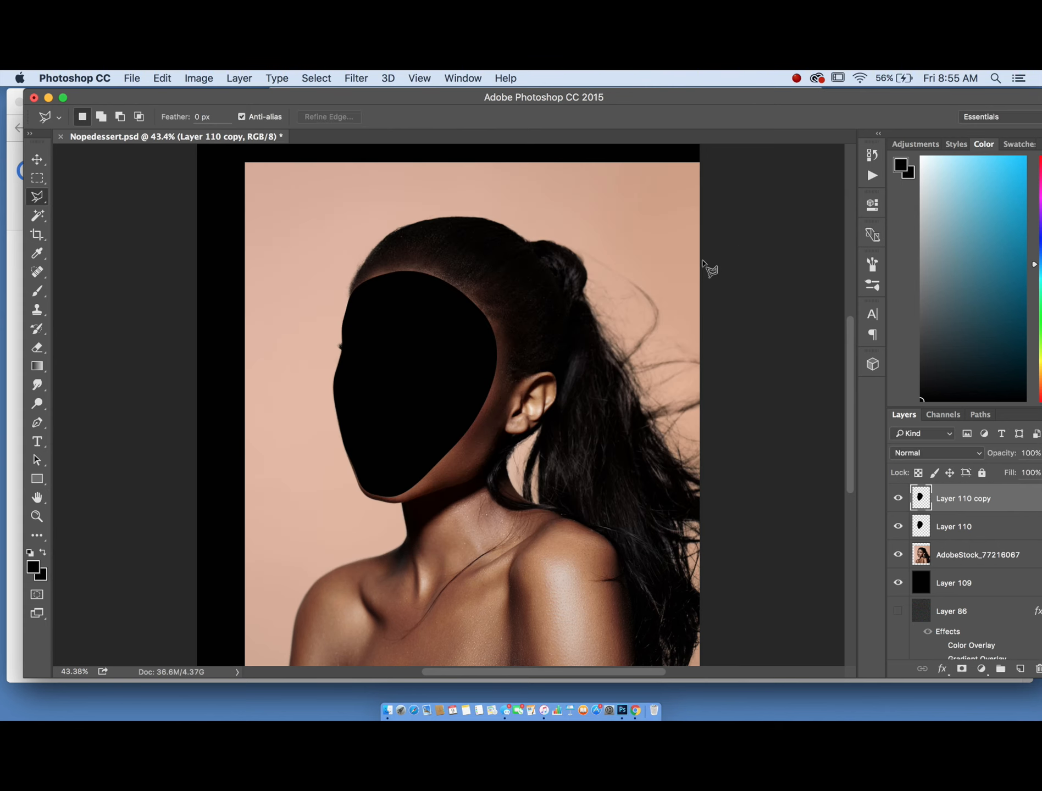
pyautogui.doubleClick(996, 529)
pyautogui.moveTo(413, 190); pyautogui.dragTo(687, 184)
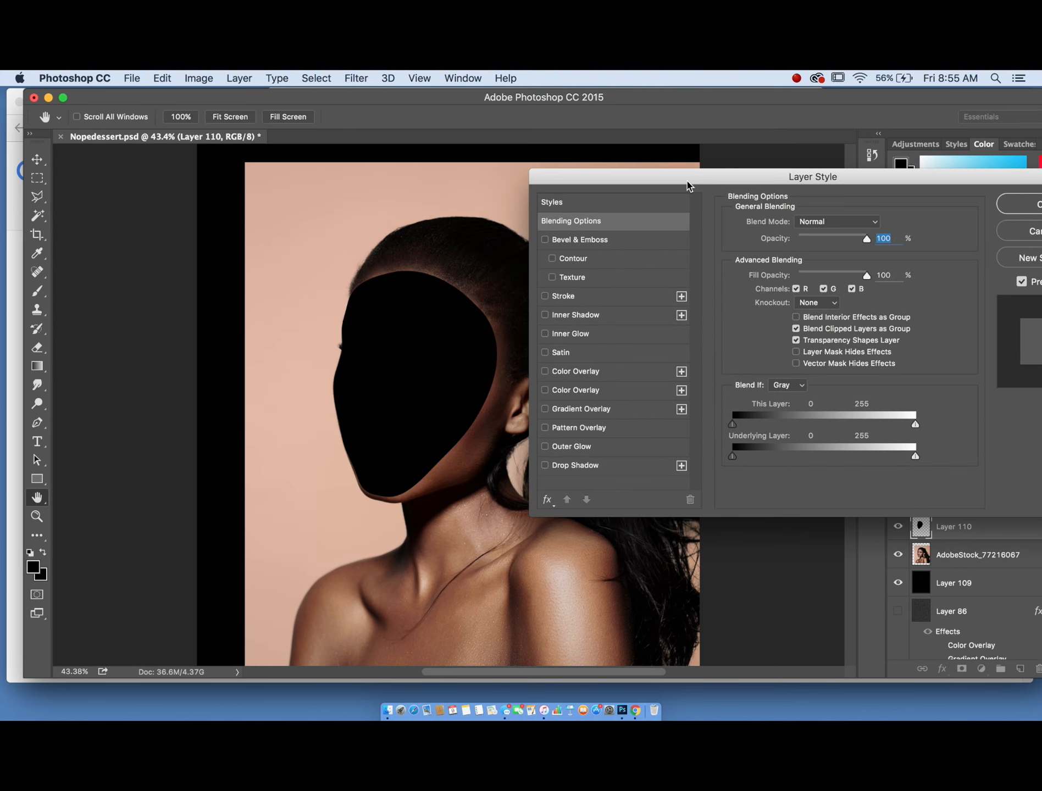
pyautogui.click(566, 371)
pyautogui.click(875, 226)
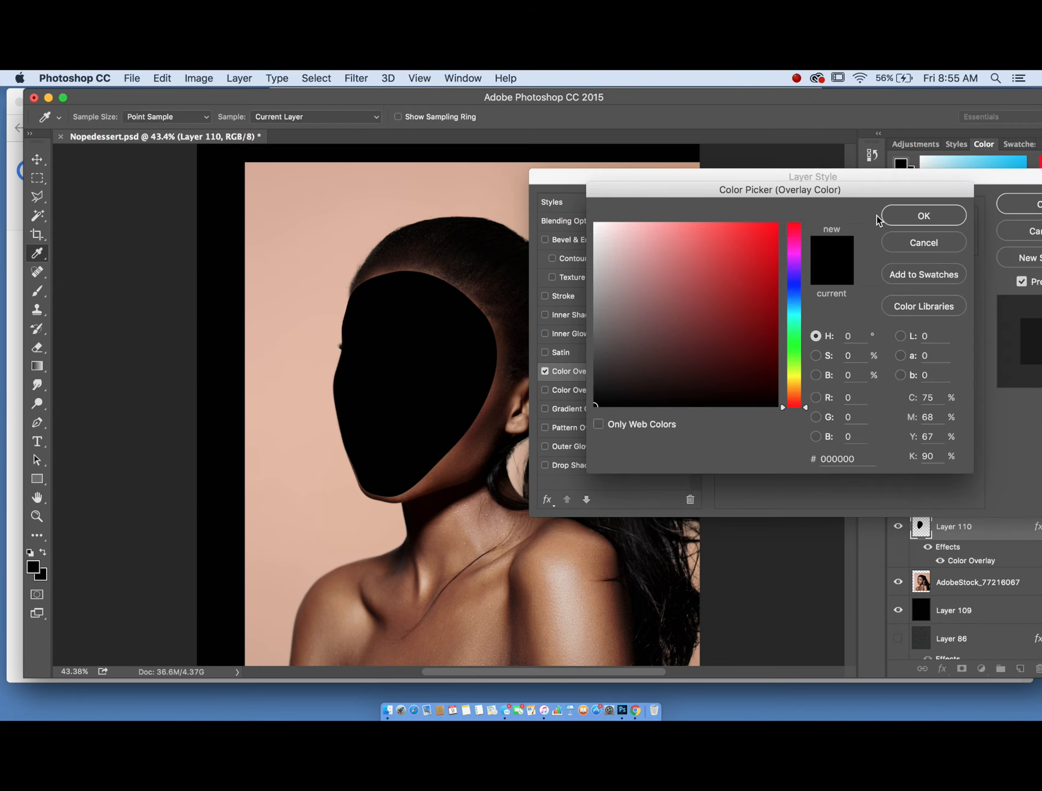
pyautogui.click(912, 238)
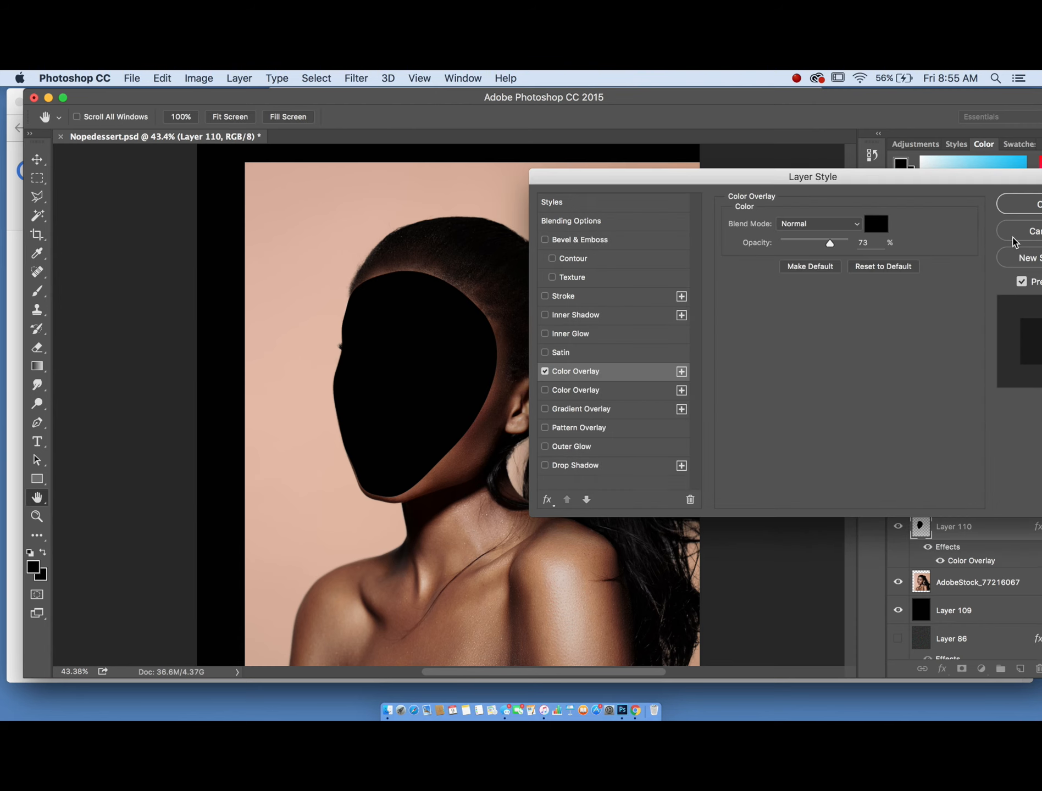
pyautogui.click(1030, 236)
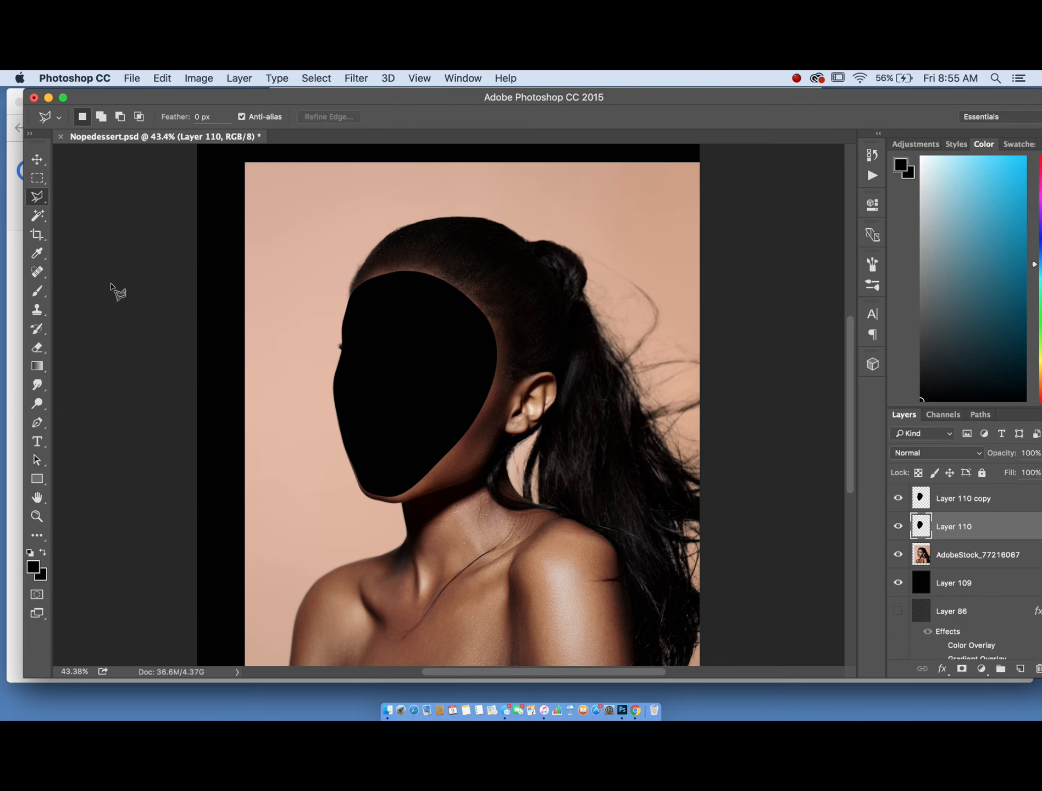
# - Sample the portrait's skin tone with the Eyedropper and copy its hex value 834c32
pyautogui.click(32, 255)
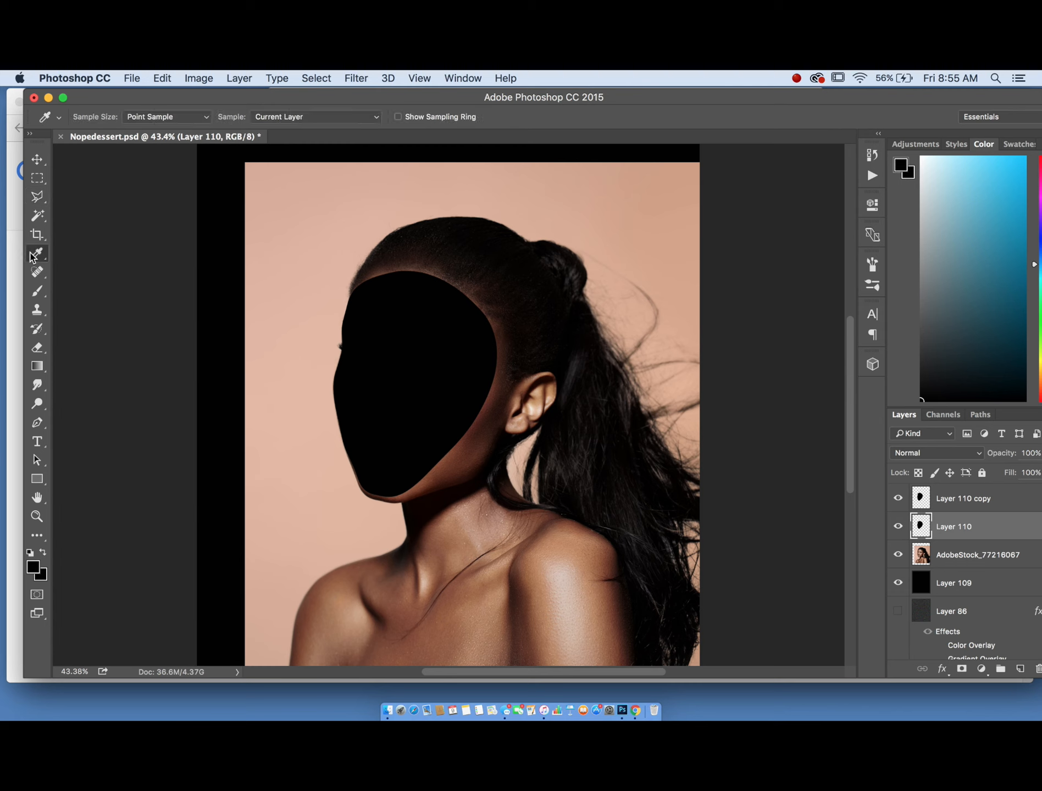
pyautogui.click(920, 556)
pyautogui.click(445, 458)
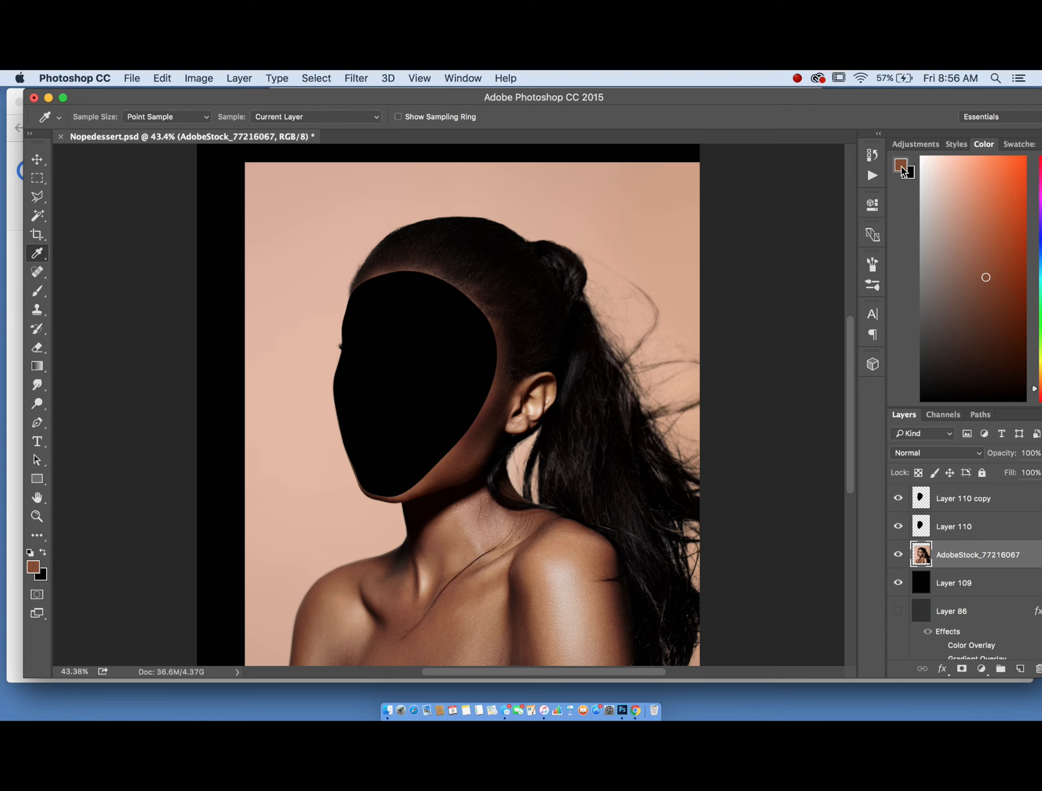
pyautogui.click(901, 170)
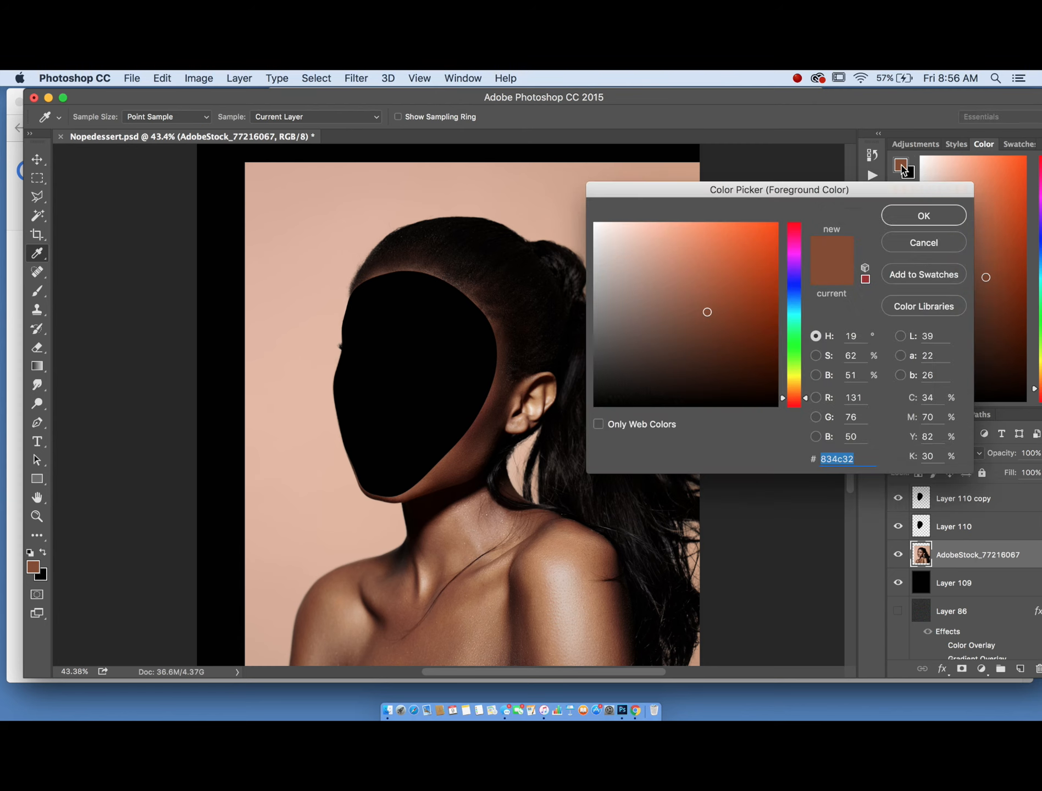
pyautogui.rightClick(846, 459)
pyautogui.click(890, 517)
pyautogui.click(891, 217)
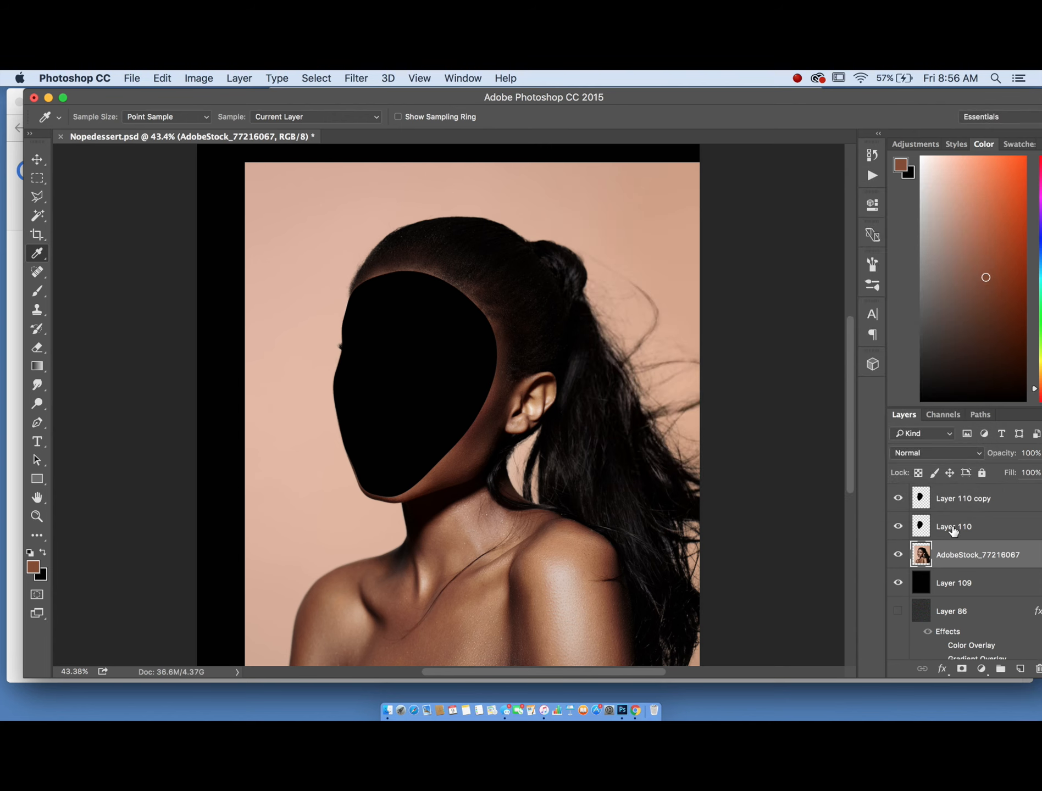
pyautogui.click(1012, 505)
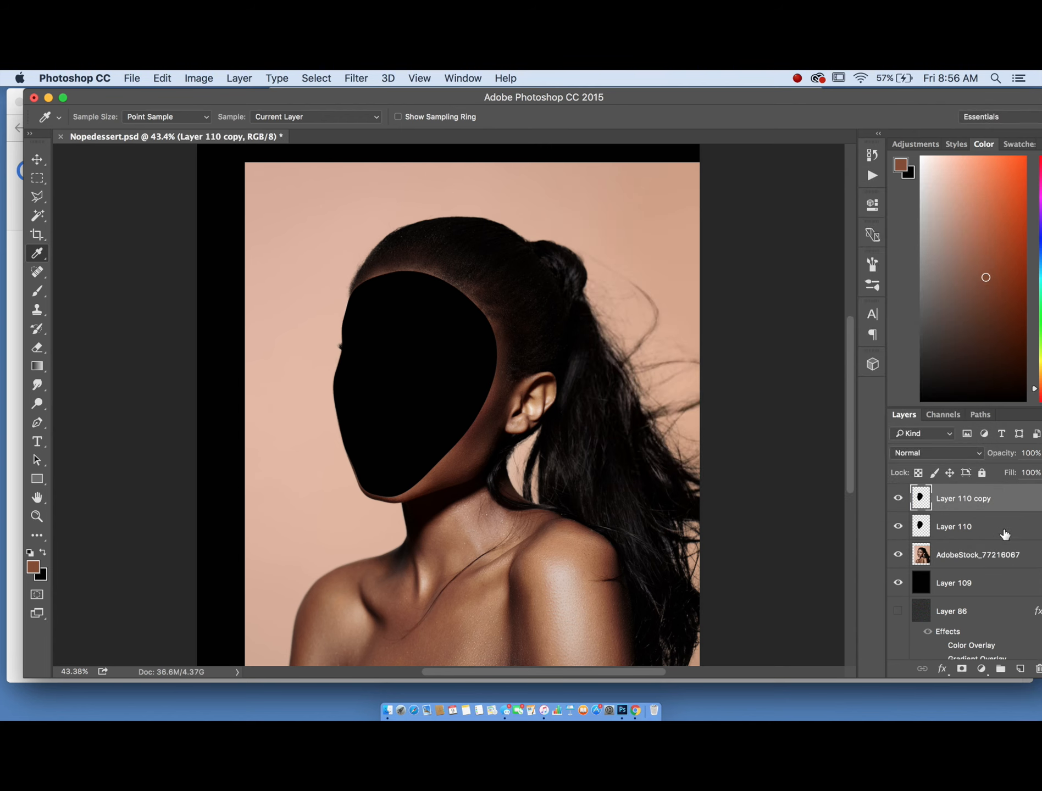
pyautogui.doubleClick(999, 506)
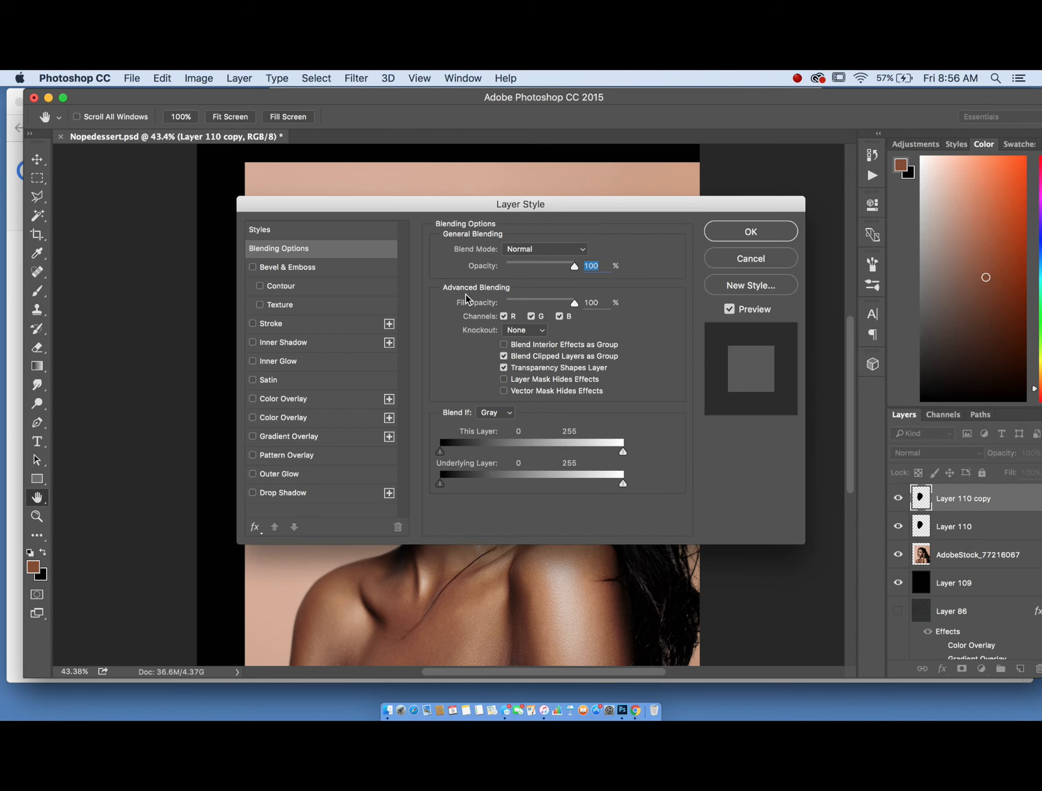
pyautogui.moveTo(420, 209); pyautogui.dragTo(724, 179)
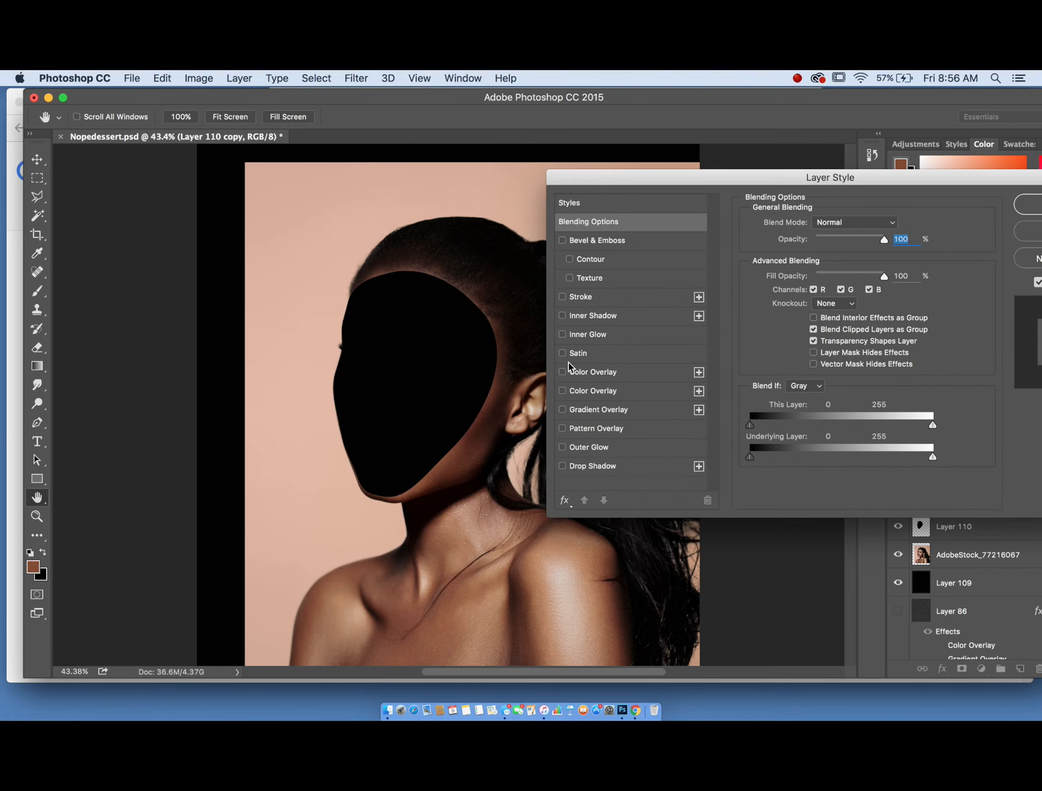
pyautogui.click(639, 372)
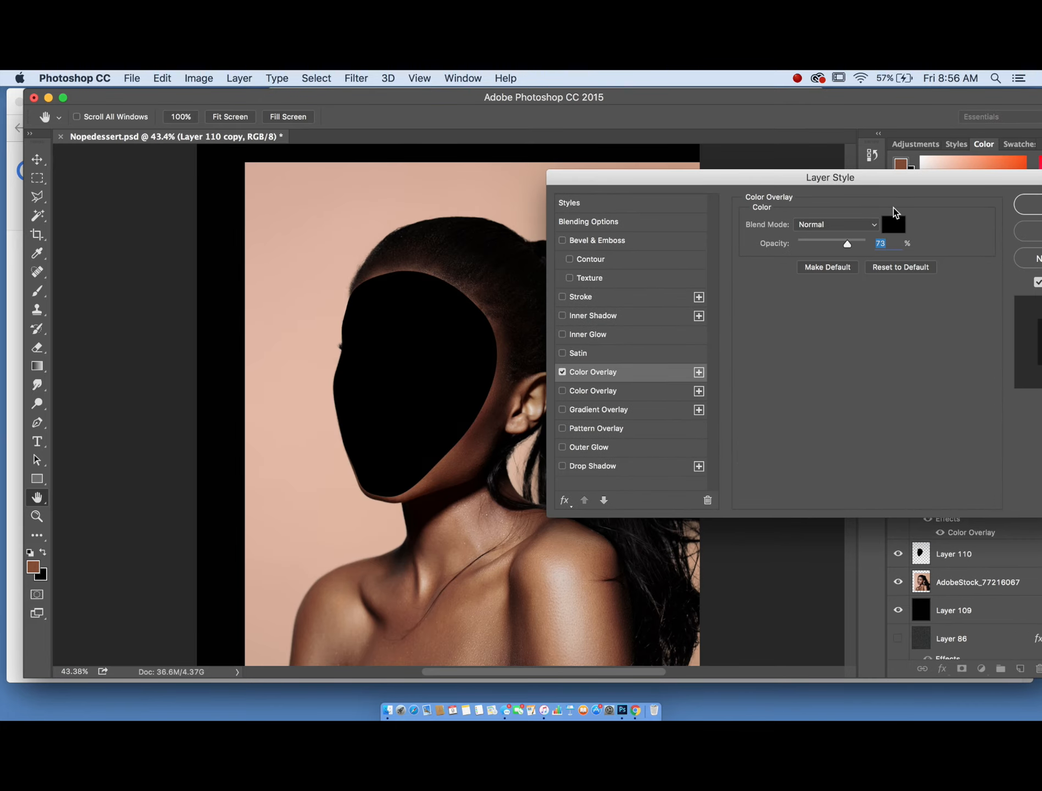
pyautogui.click(892, 222)
pyautogui.rightClick(831, 456)
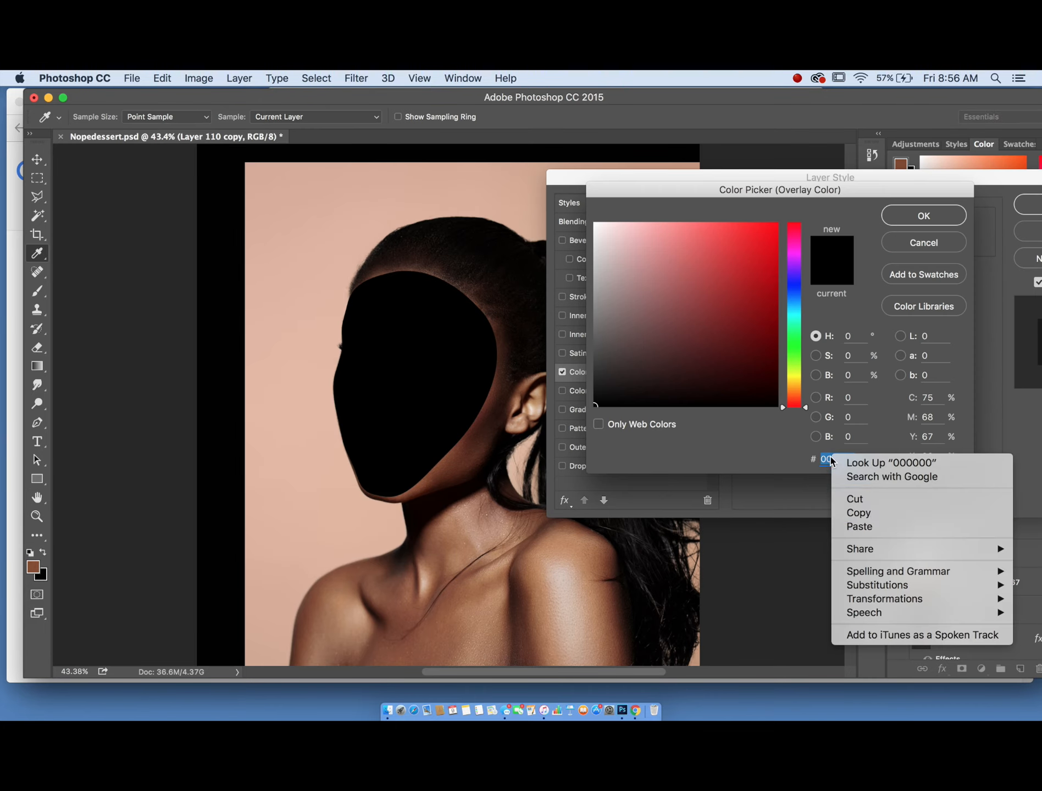
pyautogui.click(898, 528)
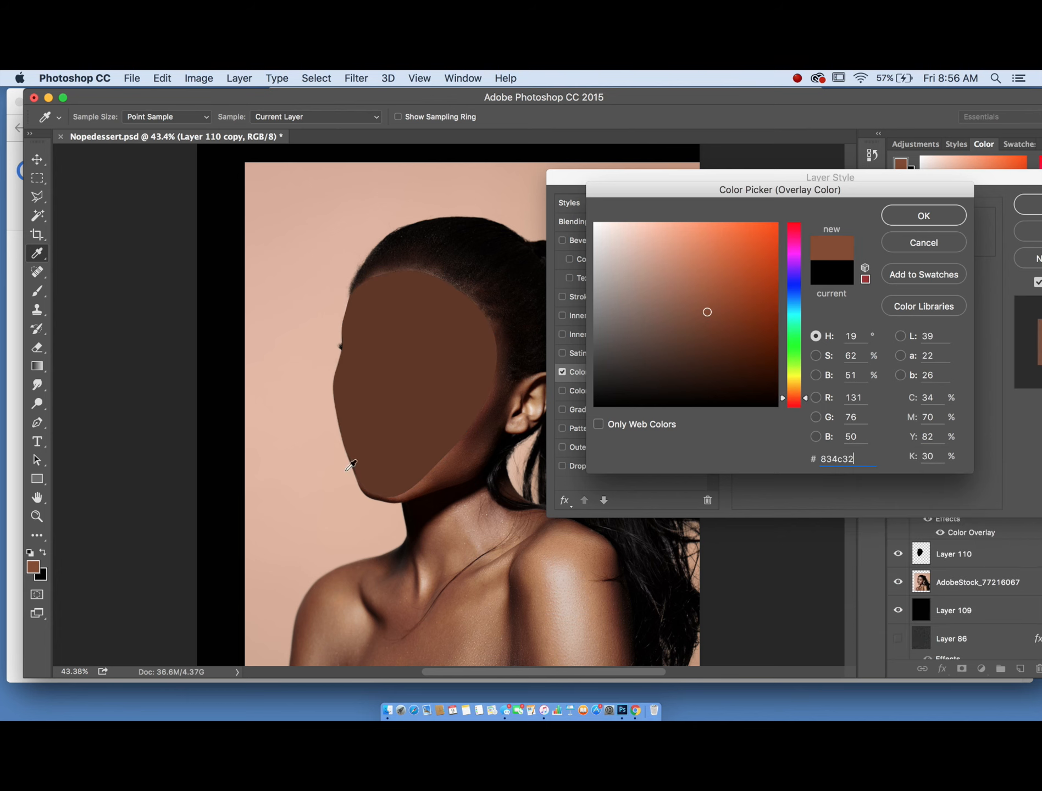
pyautogui.click(684, 314)
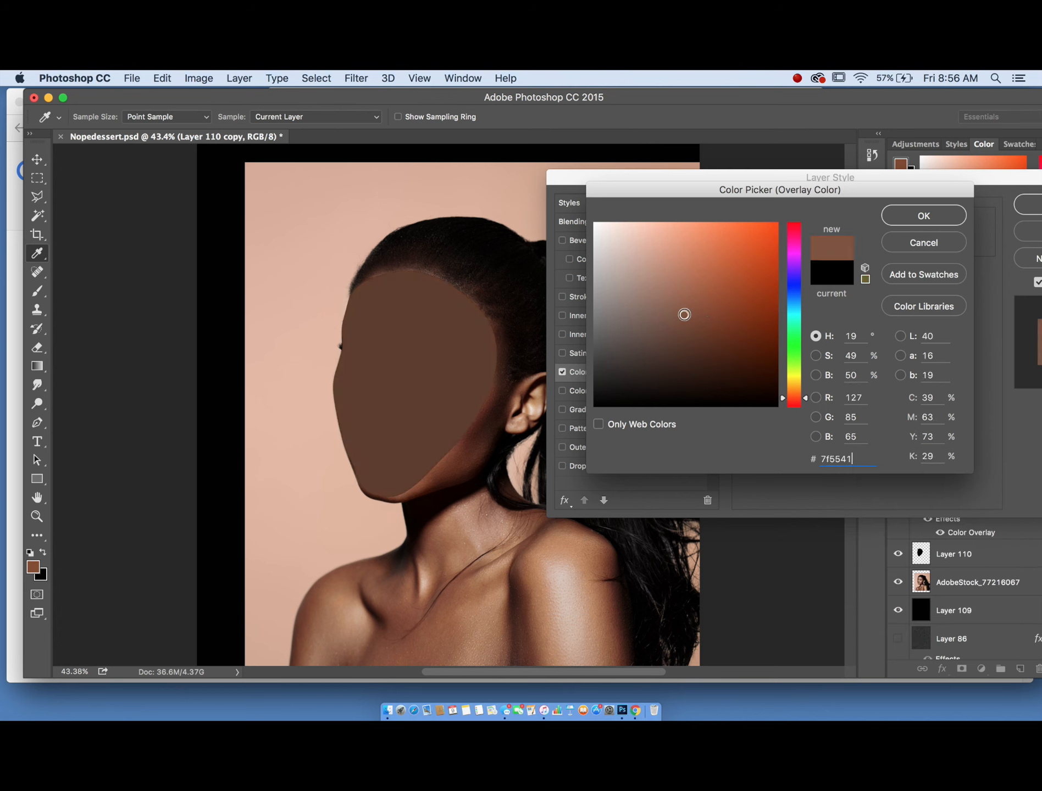
pyautogui.click(669, 315)
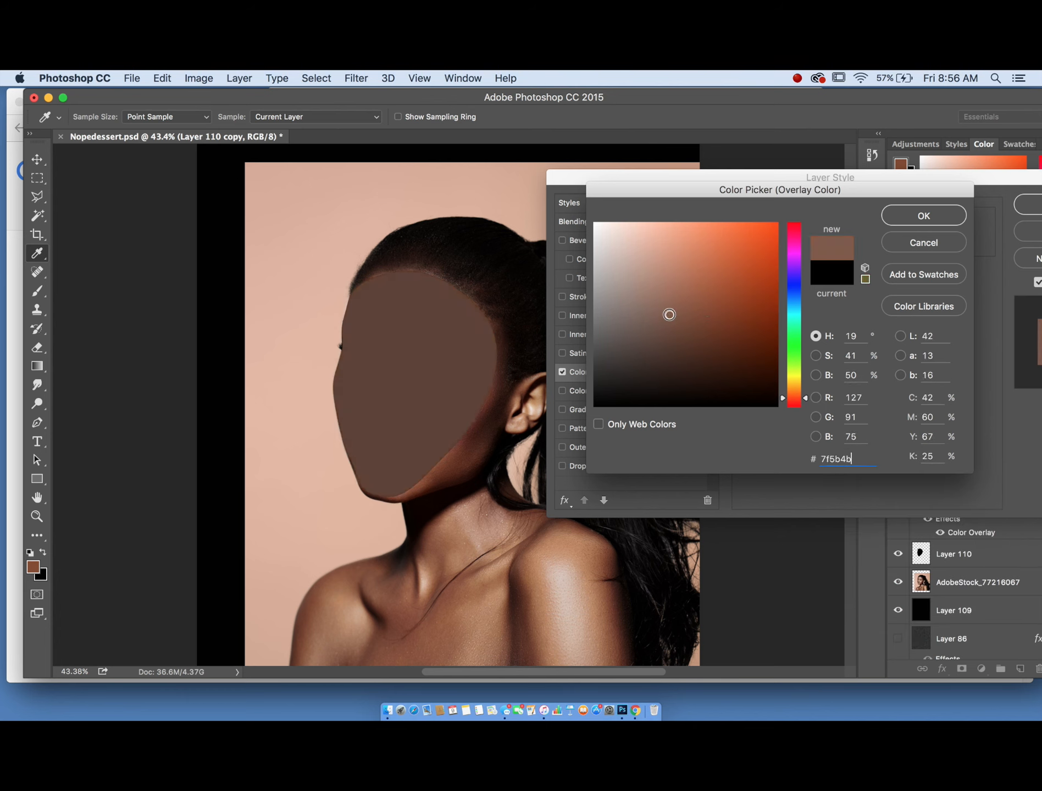
pyautogui.click(922, 242)
pyautogui.click(1036, 231)
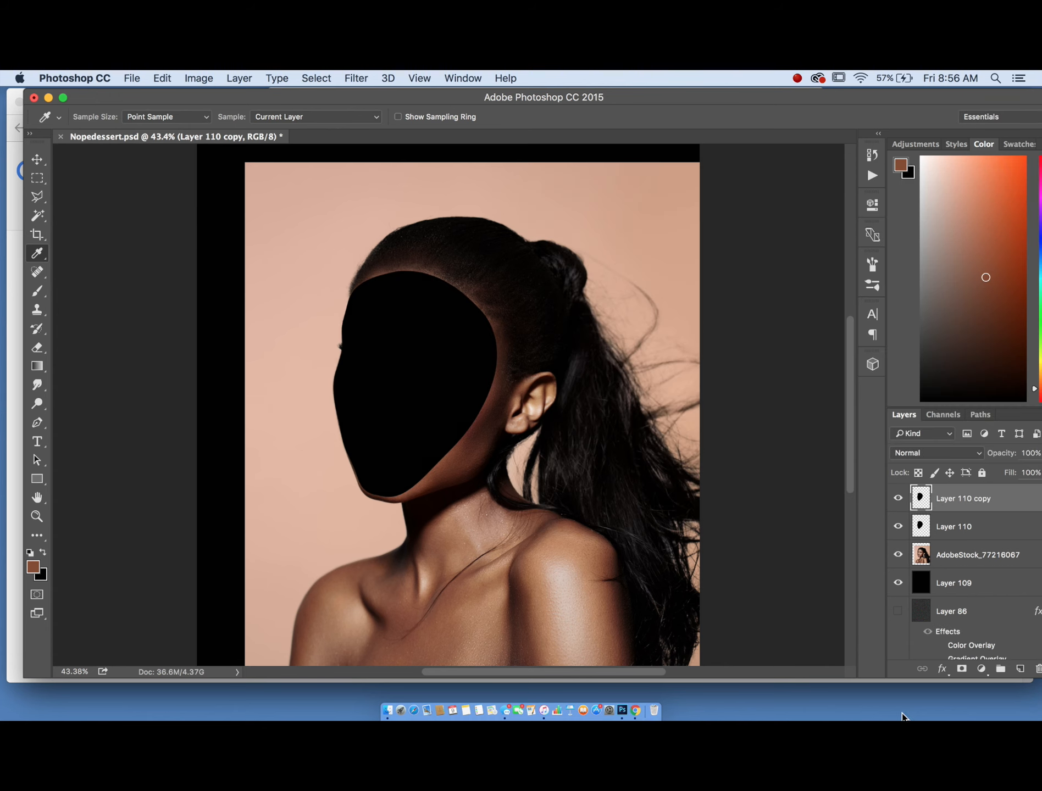
# - Add a Color Overlay to Layer 110 using the pasted skin tone, adjusted to 925f47
pyautogui.doubleClick(1002, 528)
pyautogui.moveTo(534, 213); pyautogui.dragTo(806, 163)
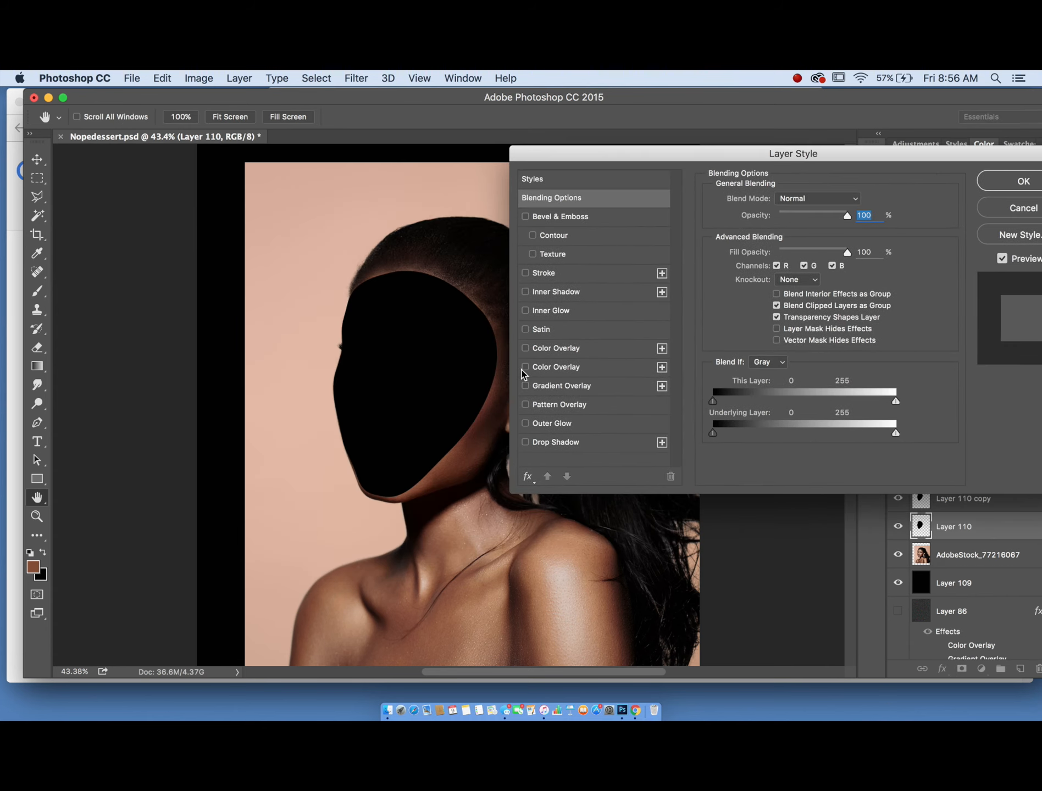
pyautogui.click(523, 348)
pyautogui.click(858, 201)
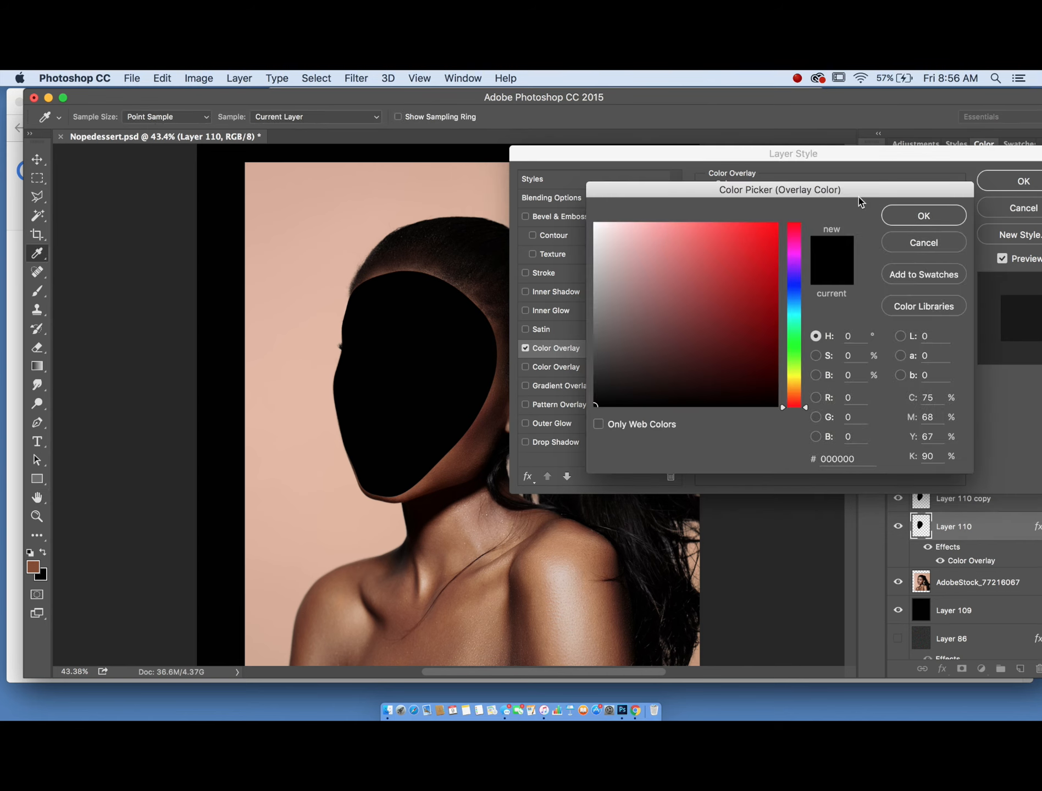
pyautogui.doubleClick(822, 461)
pyautogui.rightClick(825, 459)
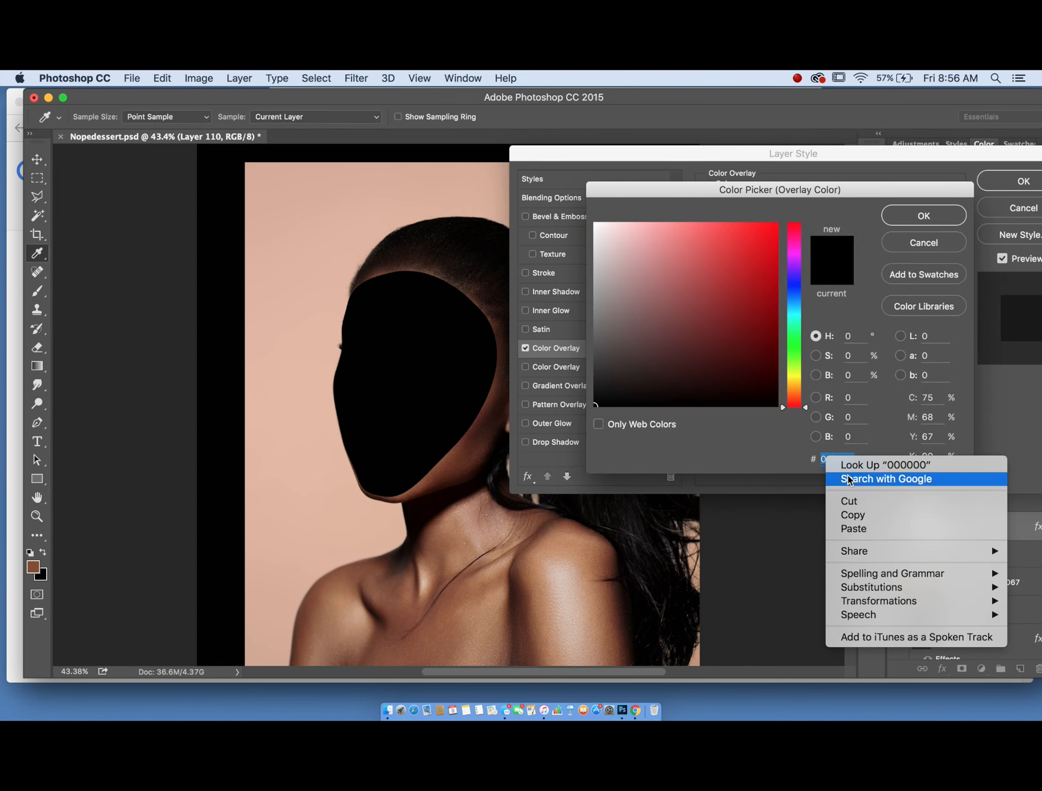
pyautogui.click(854, 529)
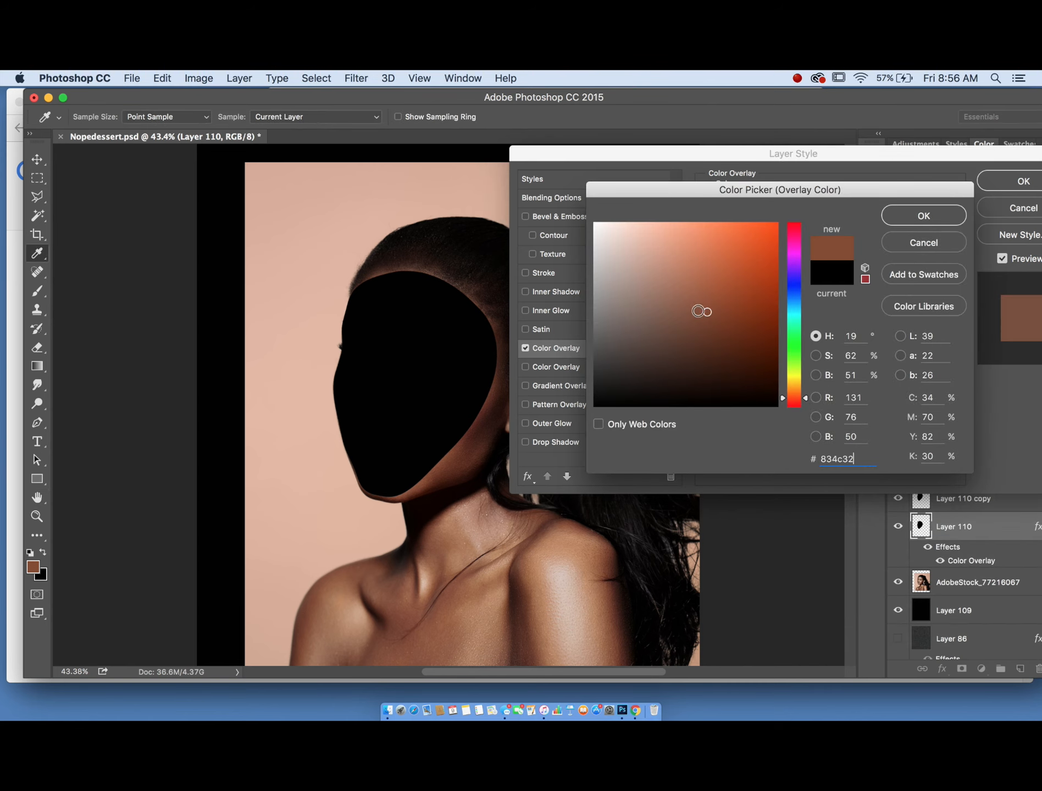
pyautogui.moveTo(697, 310); pyautogui.dragTo(688, 300)
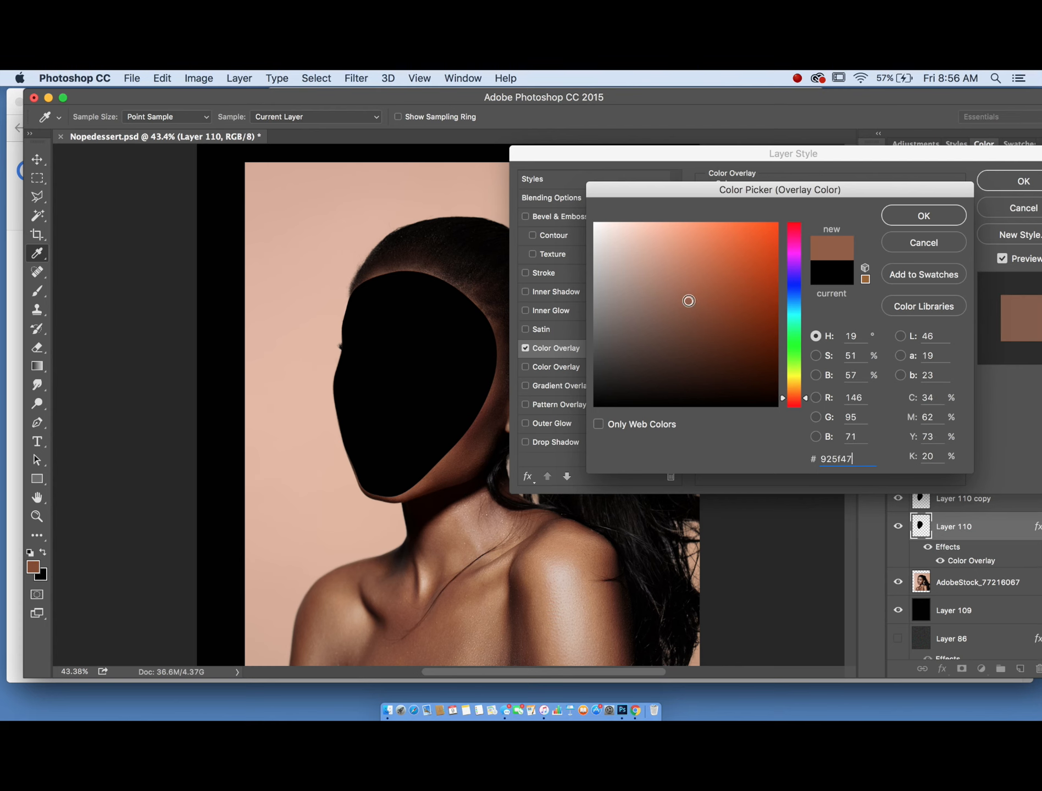
pyautogui.click(923, 216)
pyautogui.click(1023, 182)
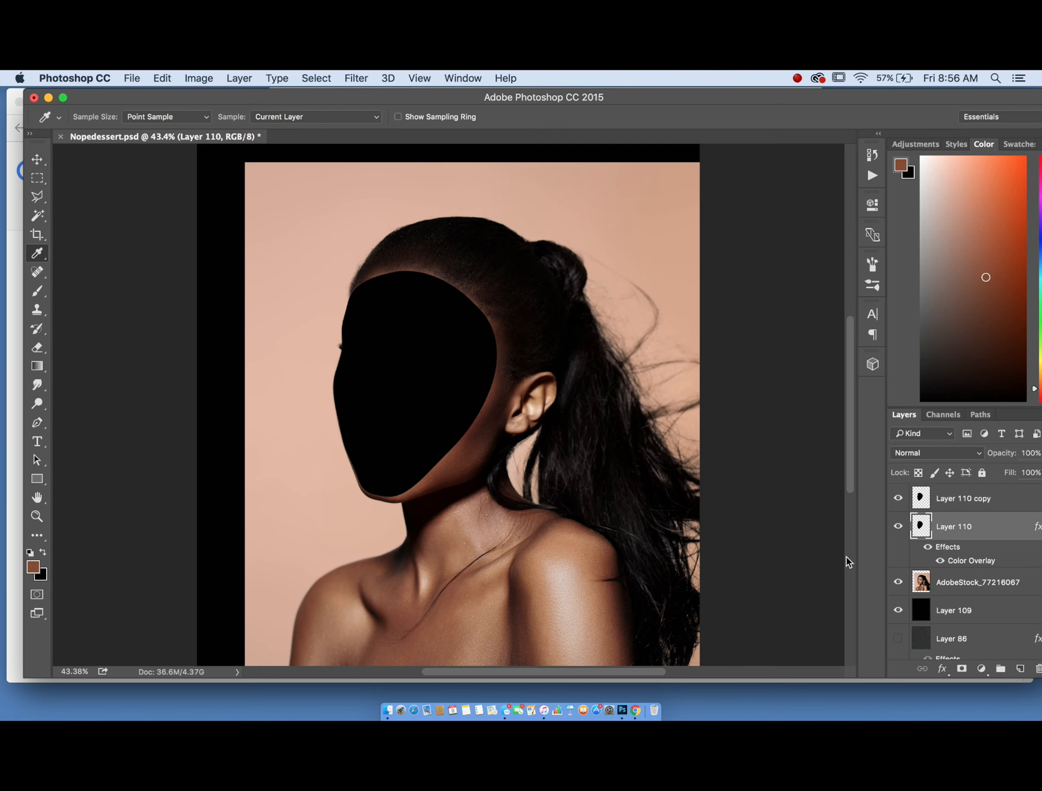
# - Scale the black face copy down to about 95.5% and shift it slightly left
pyautogui.click(1003, 498)
pyautogui.click(162, 78)
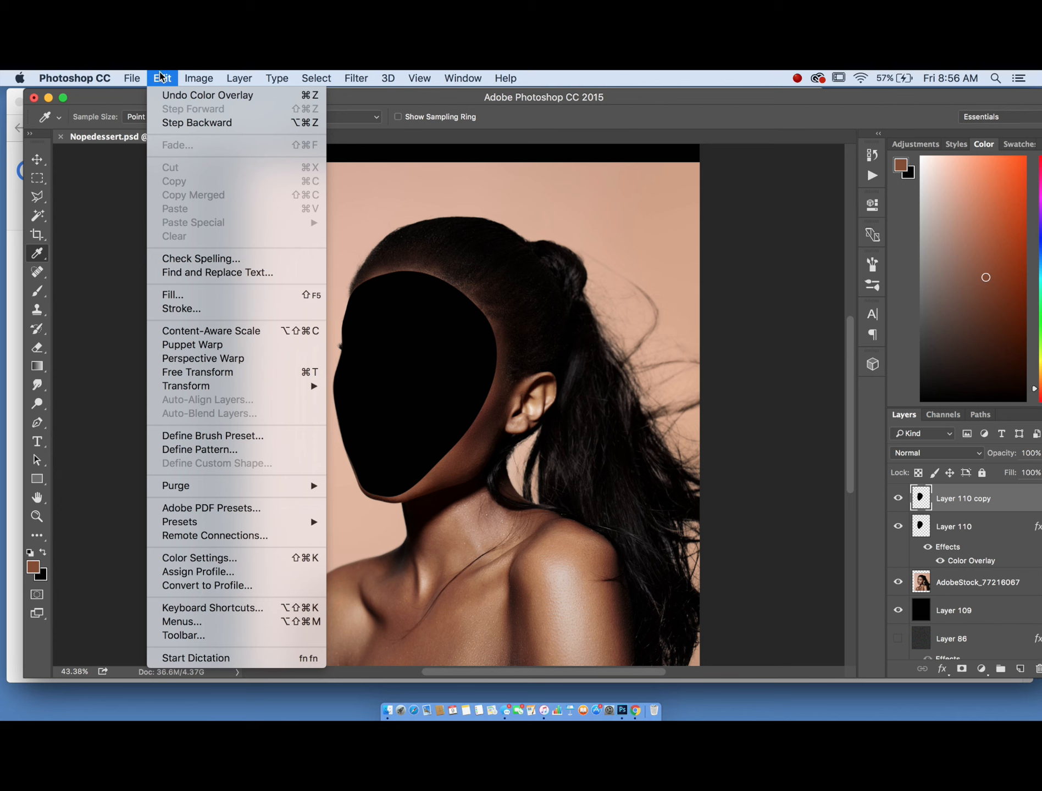
pyautogui.moveTo(187, 388)
pyautogui.click(362, 407)
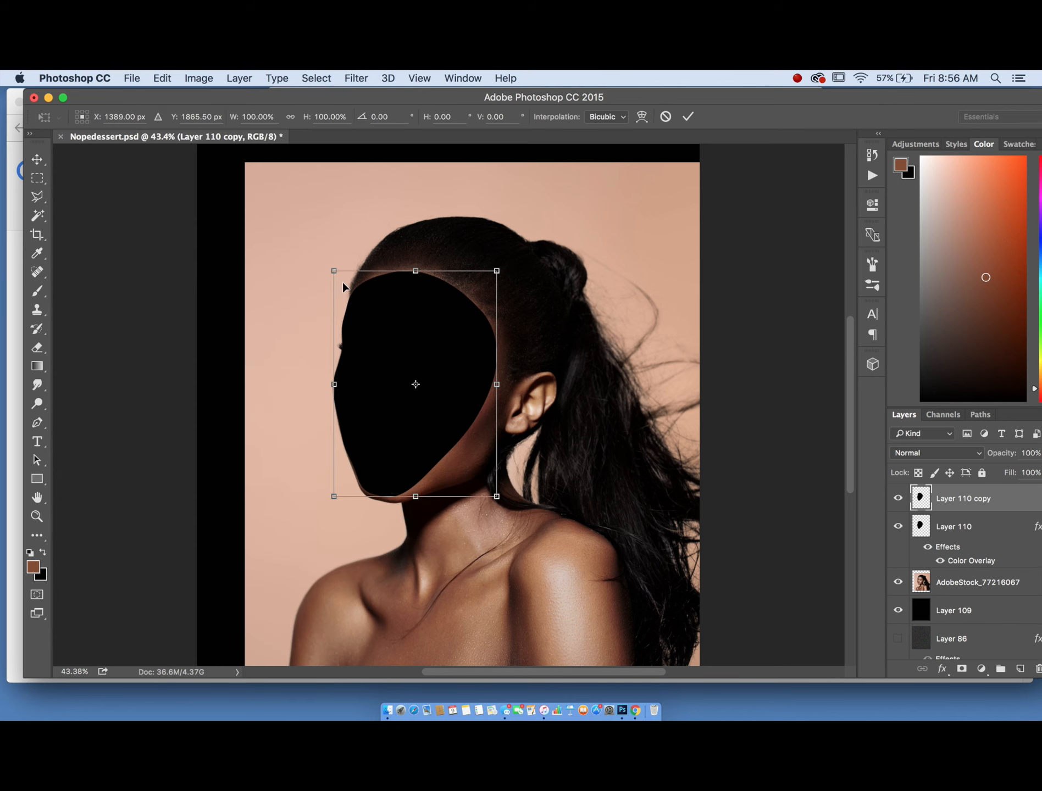
pyautogui.moveTo(334, 268); pyautogui.dragTo(341, 279)
pyautogui.scroll(2, 272, 328)
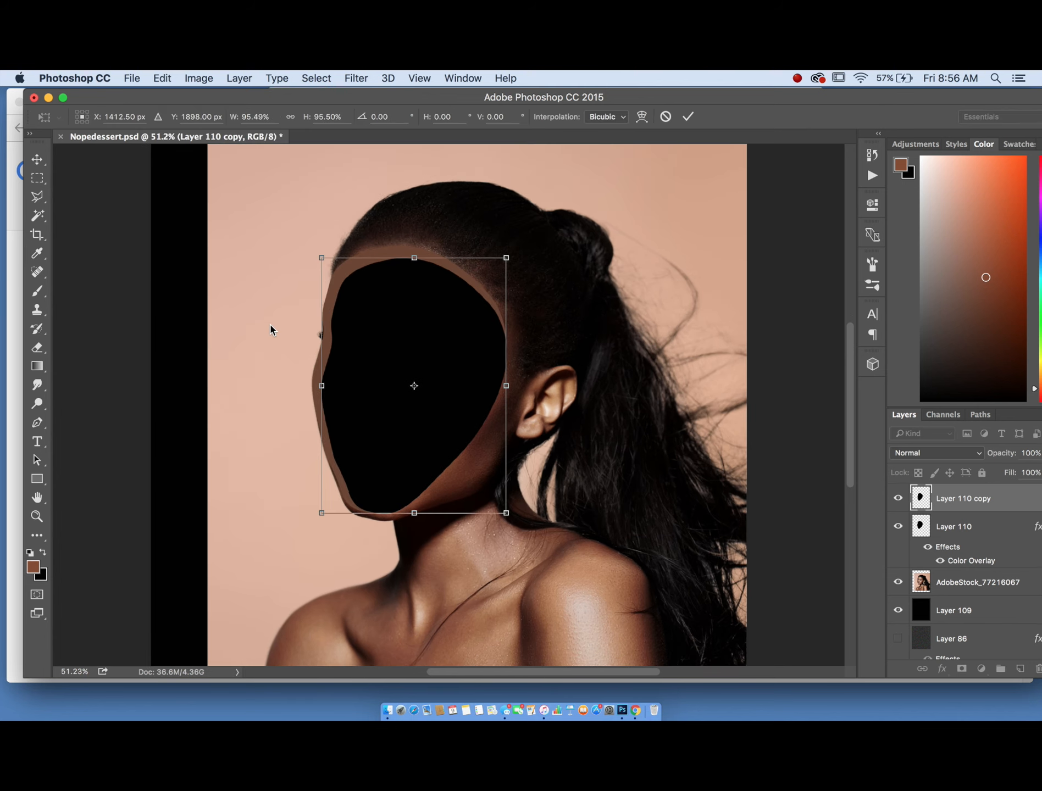
pyautogui.moveTo(402, 426); pyautogui.dragTo(394, 424)
pyautogui.press('Return')
# - Change Layer 110's Color Overlay color to a greyish 9d908a
pyautogui.press('i')
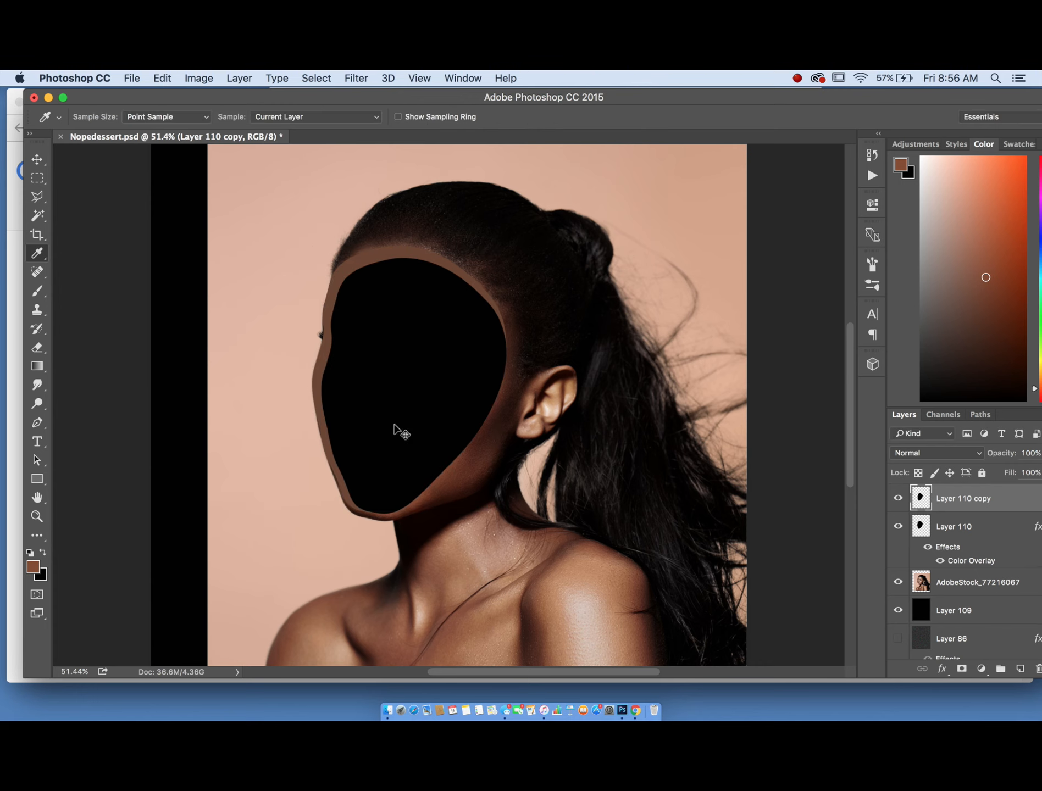
pyautogui.doubleClick(1015, 536)
pyautogui.moveTo(421, 203); pyautogui.dragTo(650, 200)
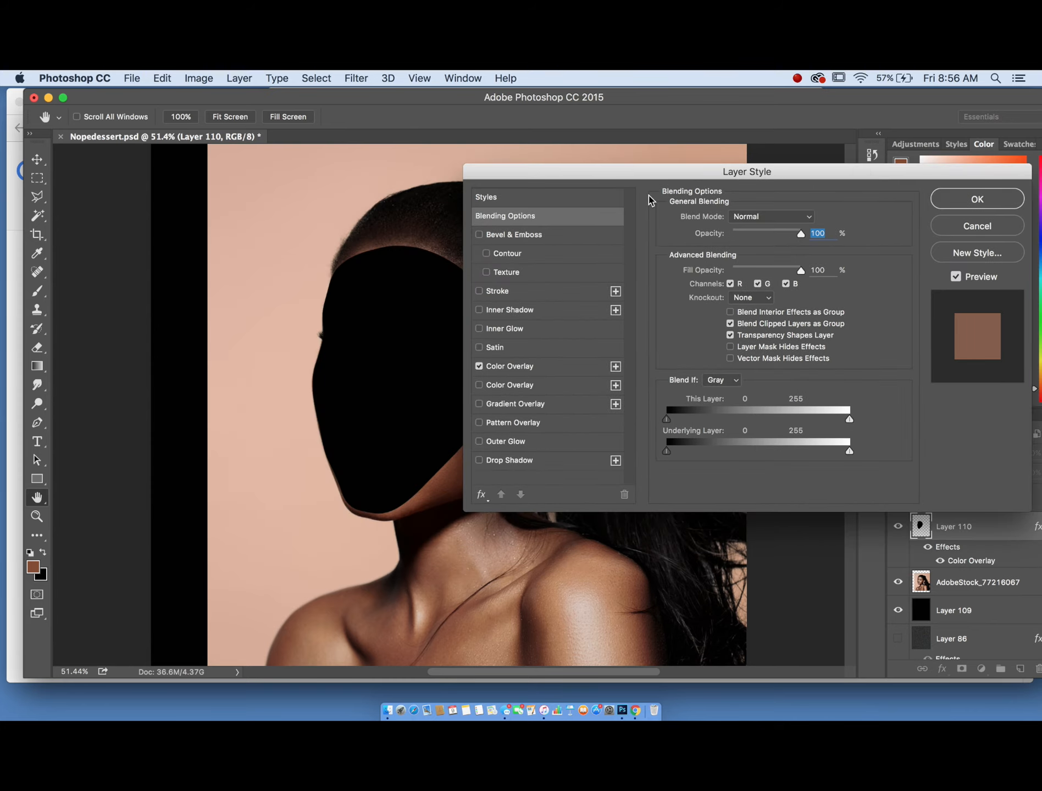
pyautogui.click(563, 371)
pyautogui.click(801, 222)
pyautogui.moveTo(633, 290)
pyautogui.mouseDown()
pyautogui.moveTo(625, 305)
pyautogui.moveTo(616, 293)
pyautogui.mouseUp()
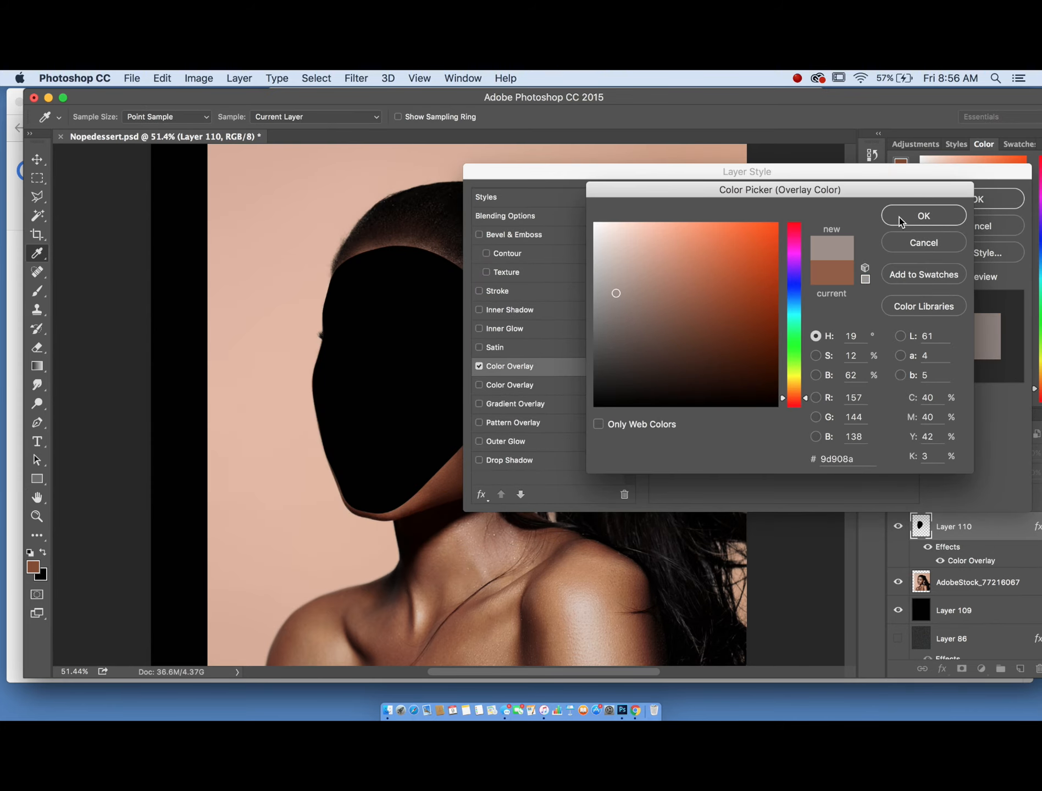
pyautogui.click(900, 217)
pyautogui.click(983, 200)
# - Warp the black face copy, nudging its bottom, right side and top edges slightly
pyautogui.click(162, 78)
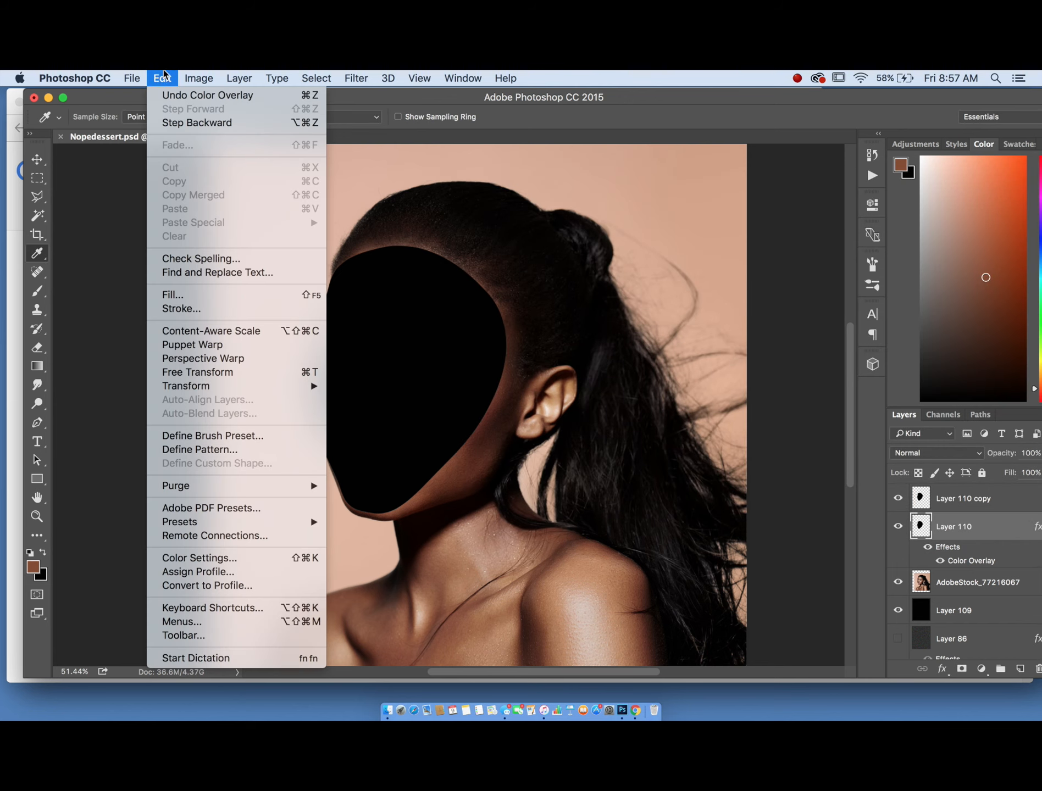
pyautogui.click(972, 501)
pyautogui.click(1037, 500)
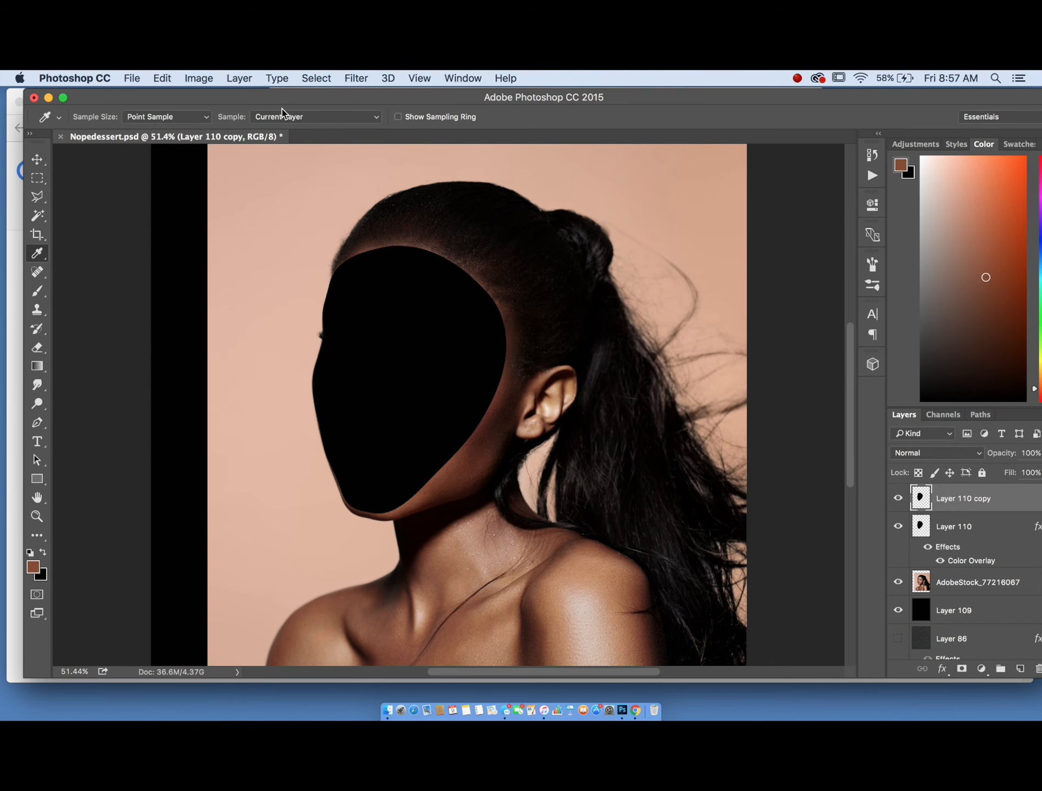
pyautogui.click(199, 78)
pyautogui.moveTo(162, 78)
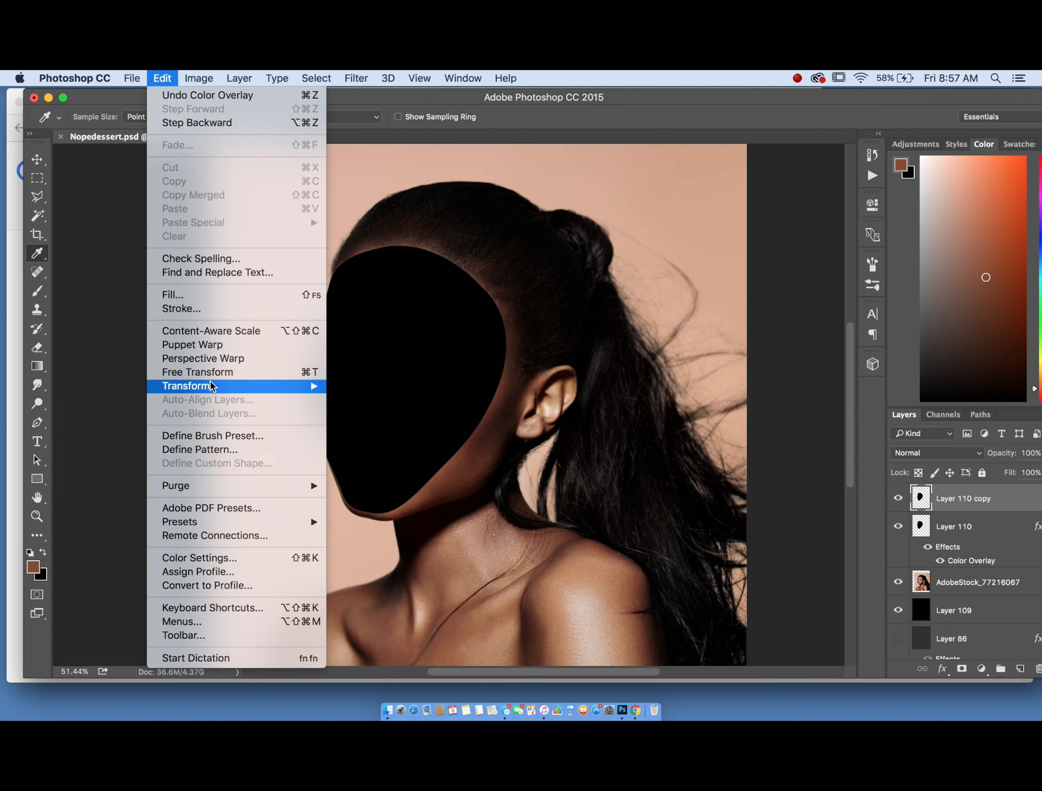
pyautogui.moveTo(210, 386)
pyautogui.click(356, 477)
pyautogui.moveTo(383, 487); pyautogui.dragTo(382, 481)
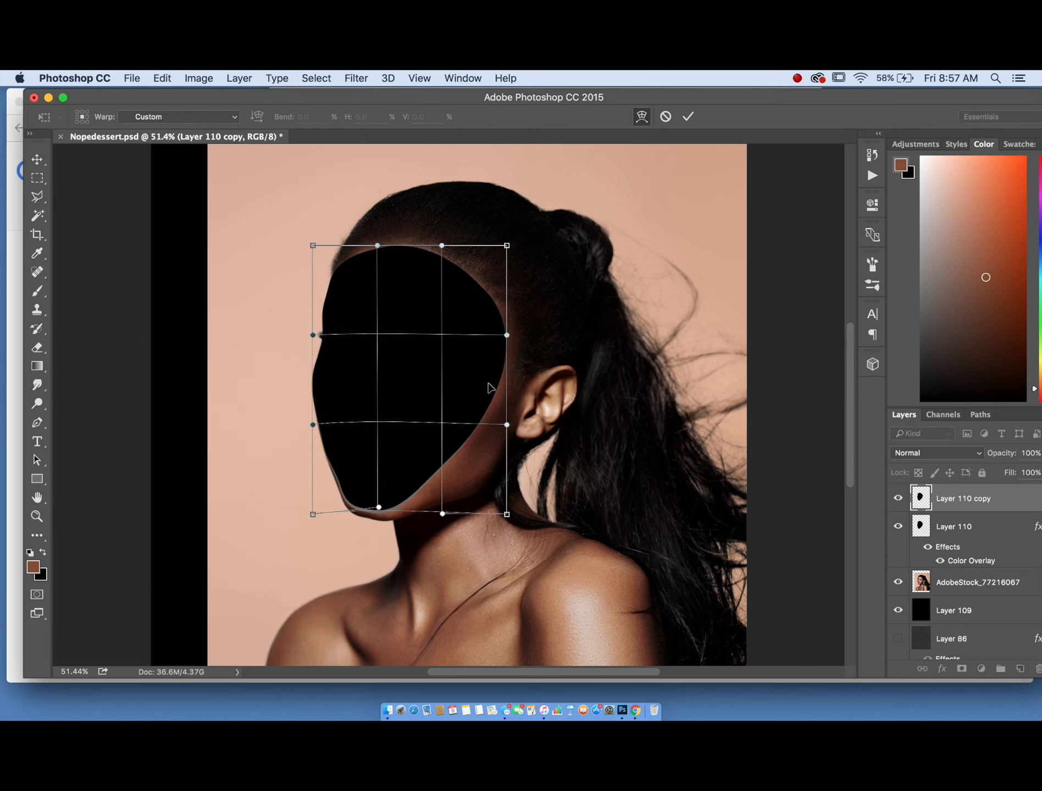
pyautogui.moveTo(488, 384); pyautogui.dragTo(486, 382)
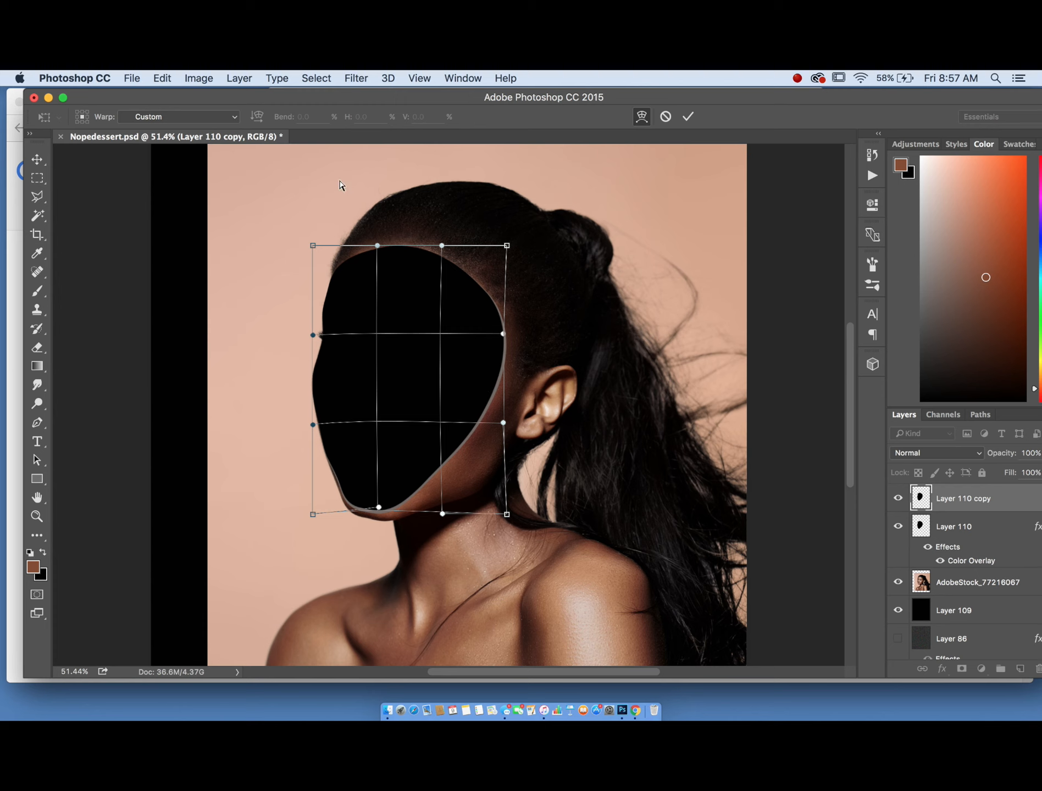
pyautogui.moveTo(350, 269); pyautogui.dragTo(349, 272)
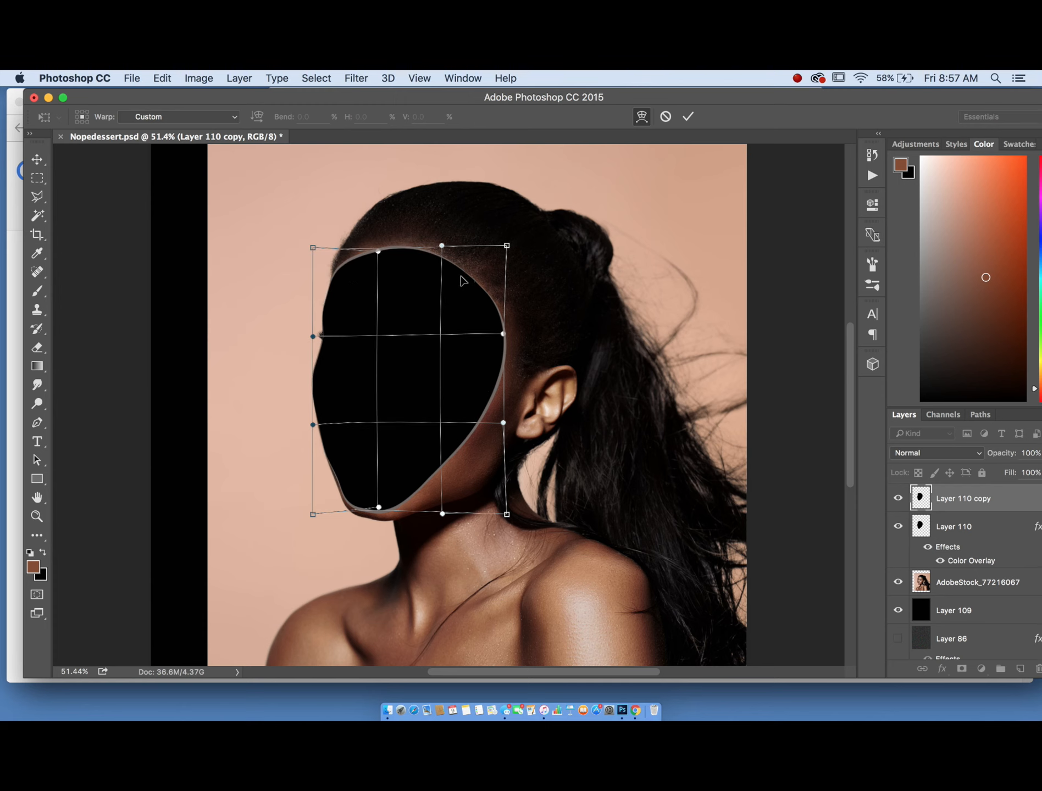
pyautogui.moveTo(459, 285); pyautogui.dragTo(459, 283)
pyautogui.press('Return')
pyautogui.press('super+minus')
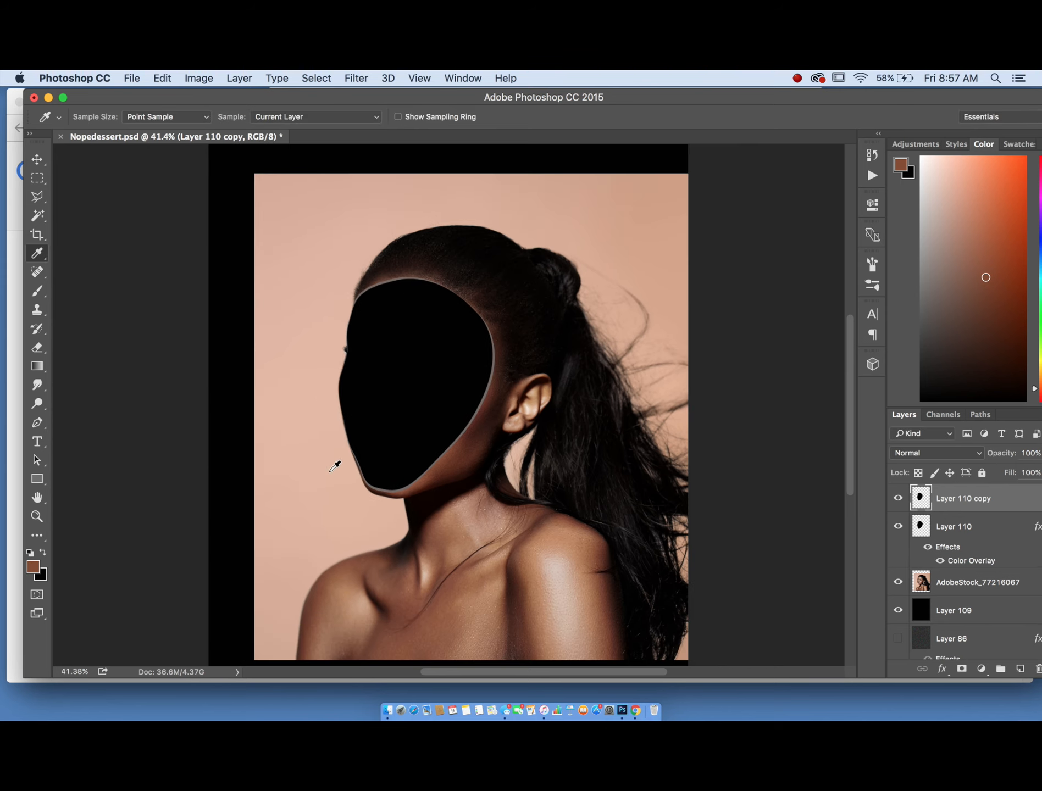
# - Change Layer 110's Color Overlay color to light pink ffb3b3
pyautogui.doubleClick(991, 532)
pyautogui.moveTo(581, 172); pyautogui.dragTo(658, 168)
pyautogui.click(651, 364)
pyautogui.click(880, 220)
pyautogui.moveTo(610, 247); pyautogui.dragTo(581, 195)
pyautogui.moveTo(601, 318)
pyautogui.mouseDown()
pyautogui.moveTo(704, 204)
pyautogui.moveTo(693, 272)
pyautogui.moveTo(758, 207)
pyautogui.moveTo(736, 253)
pyautogui.moveTo(792, 238)
pyautogui.moveTo(793, 154)
pyautogui.mouseUp()
pyautogui.moveTo(636, 268)
pyautogui.mouseDown()
pyautogui.moveTo(653, 265)
pyautogui.moveTo(705, 188)
pyautogui.mouseUp()
pyautogui.moveTo(680, 284); pyautogui.dragTo(643, 215)
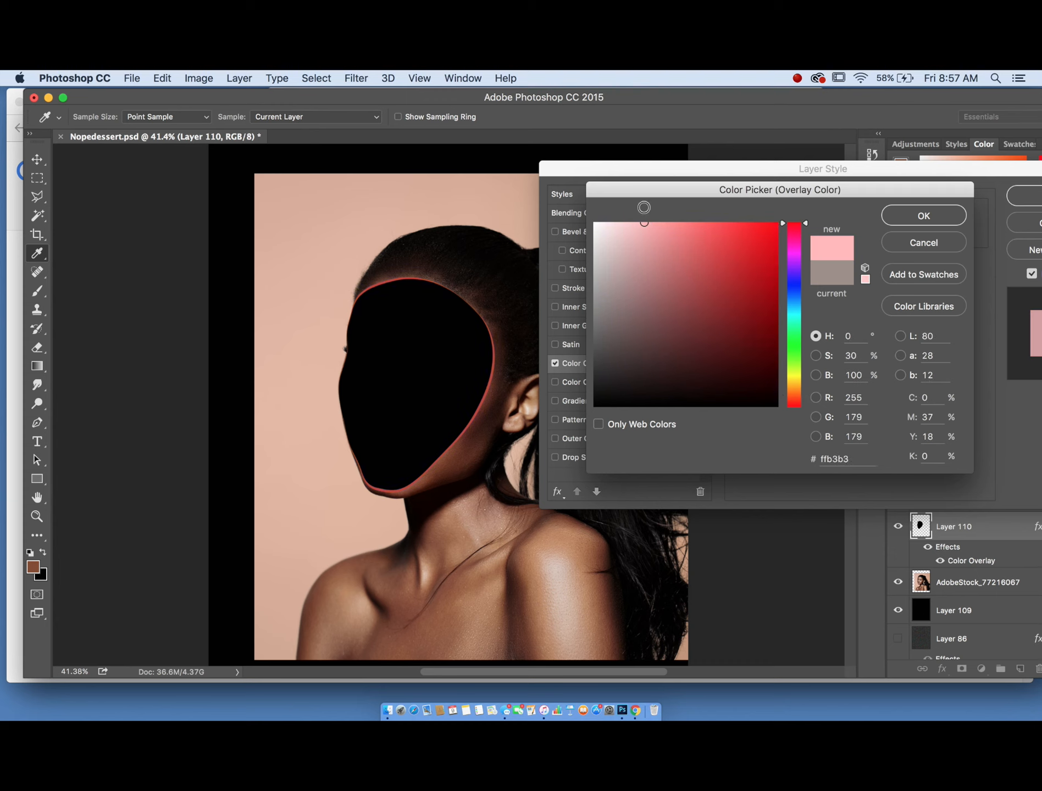
pyautogui.click(932, 221)
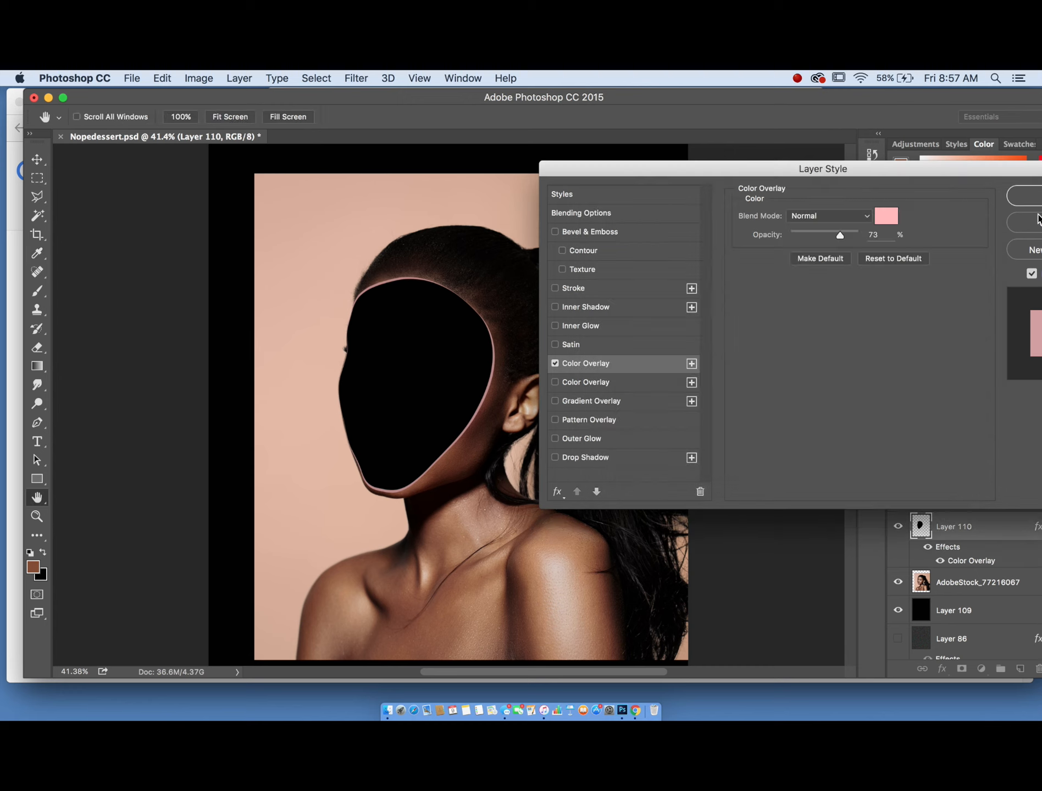
pyautogui.click(1037, 201)
pyautogui.scroll(-3, 356, 405)
pyautogui.scroll(10, 270, 362)
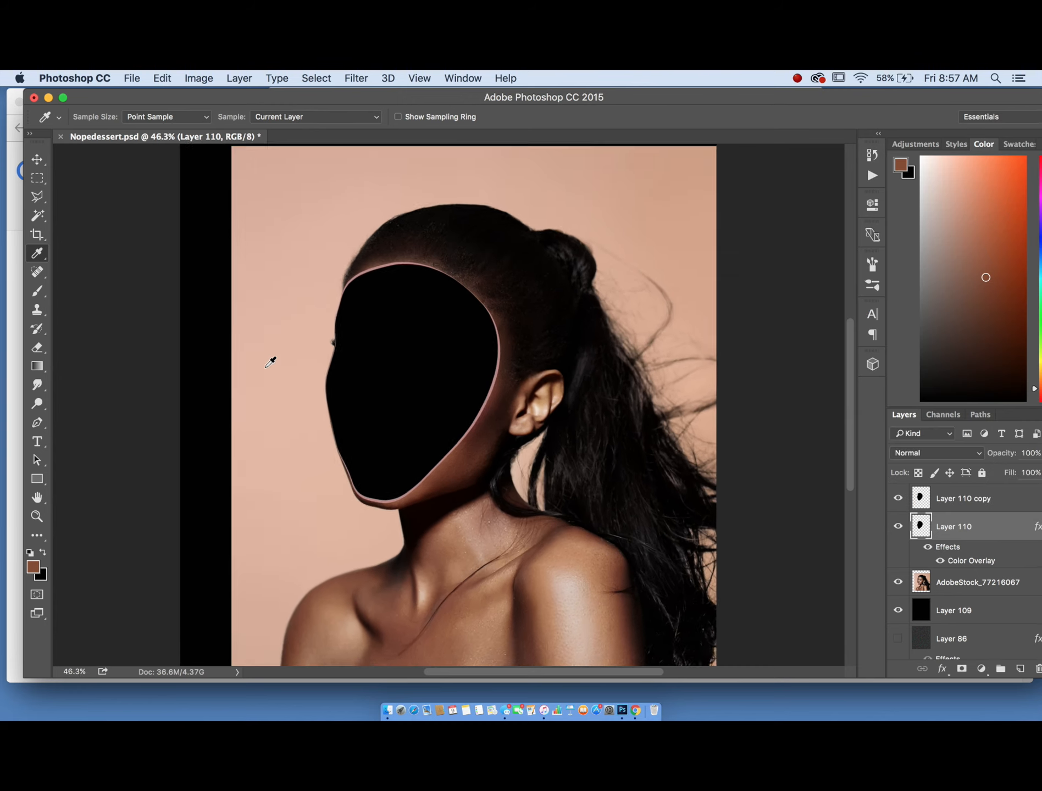
pyautogui.scroll(-10, 270, 361)
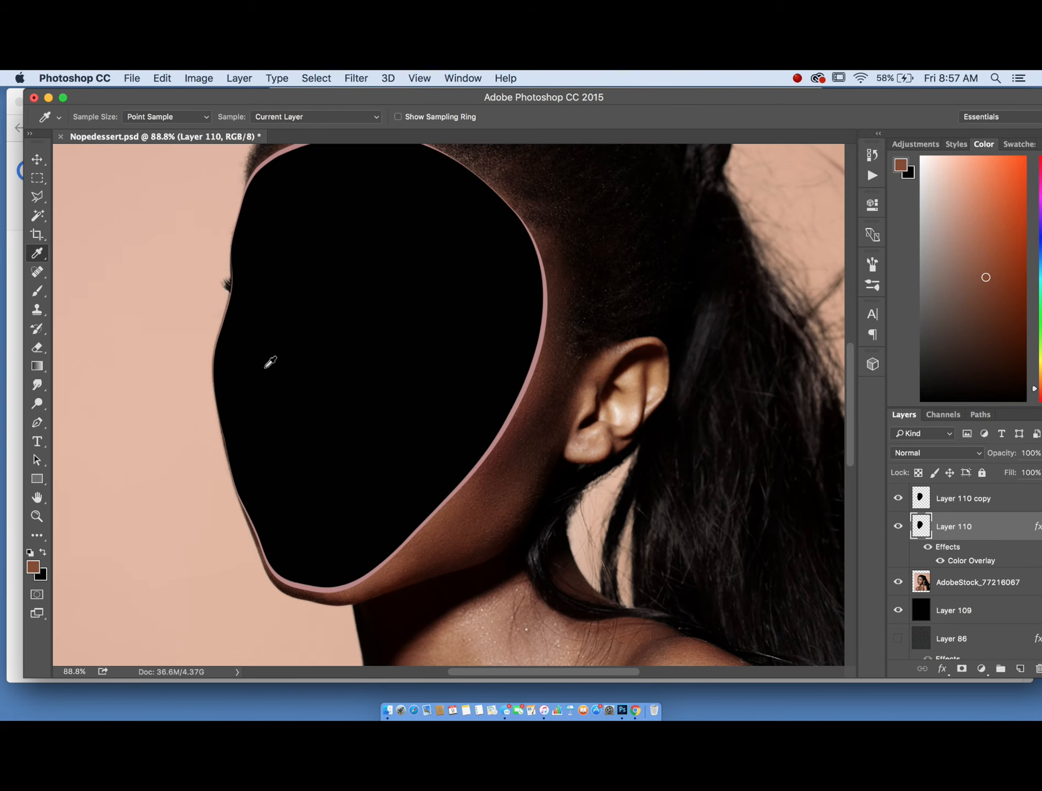
pyautogui.scroll(4, 269, 364)
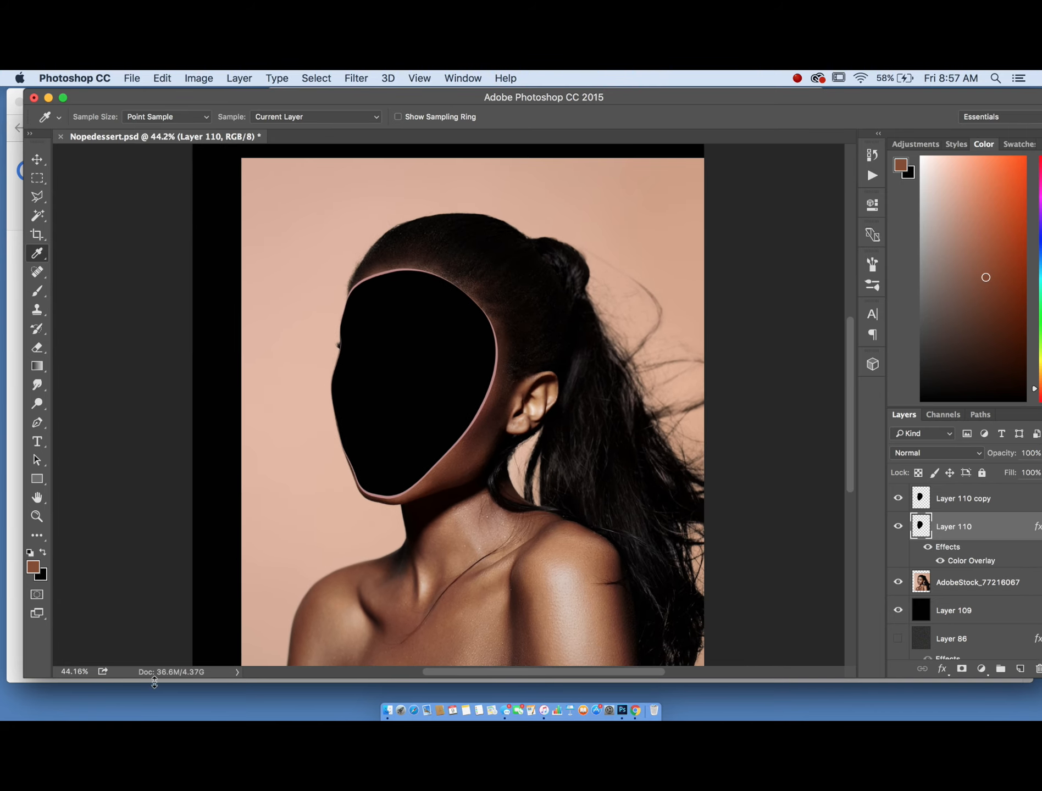
# - Delete the face shape layer, its copy and the portrait stock photo layer
pyautogui.press('BackSpace')
pyautogui.press('BackSpace')
pyautogui.press('BackSpace')
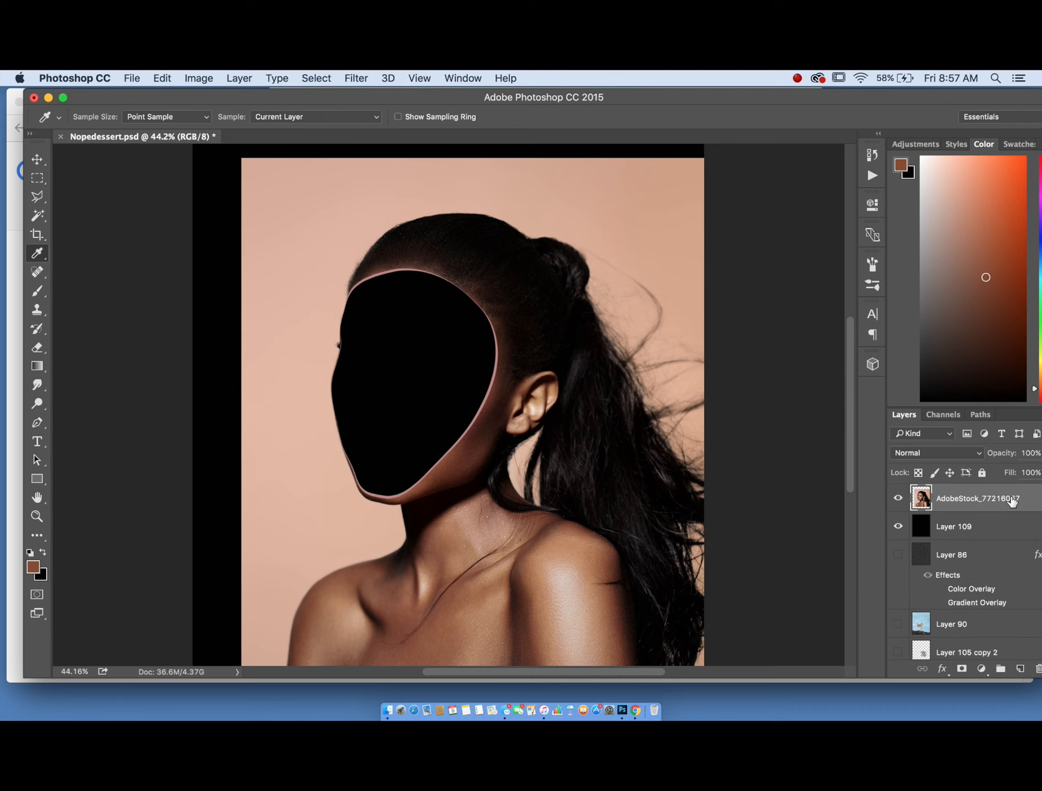
pyautogui.scroll(-2, 449, 420)
pyautogui.scroll(-1, 450, 420)
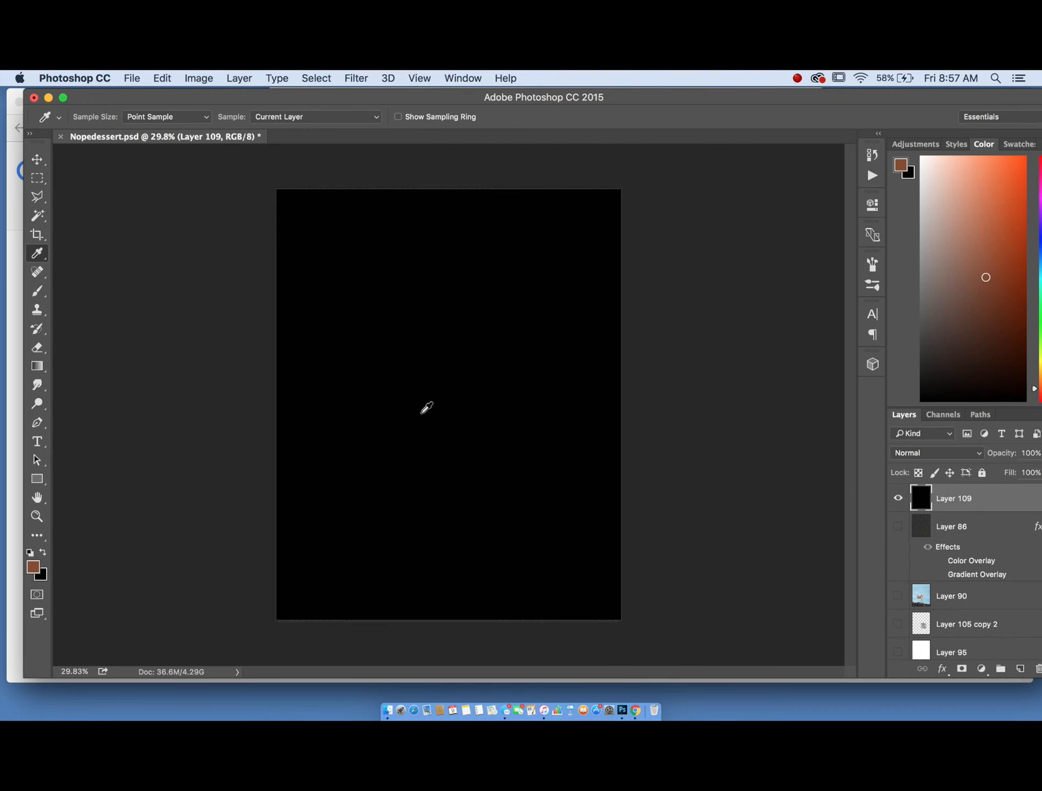